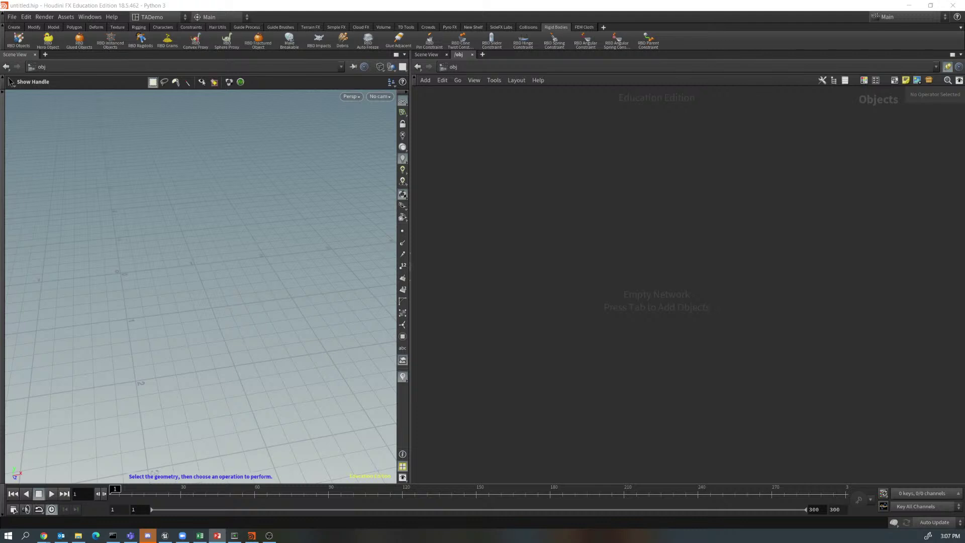
# Add a Rubber Toy test geometry object to the empty object network.
pyautogui.press('Tab')
pyautogui.press('Escape')
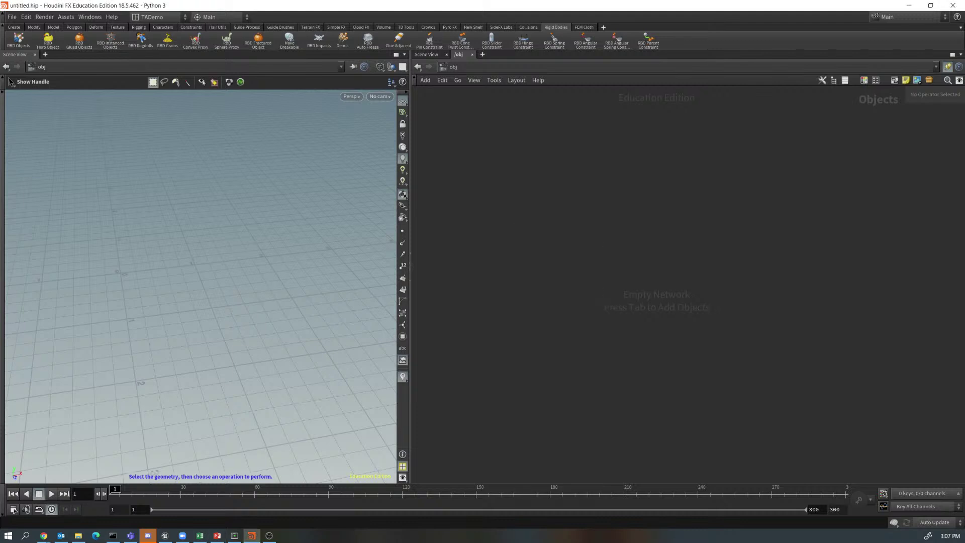
pyautogui.press('Tab')
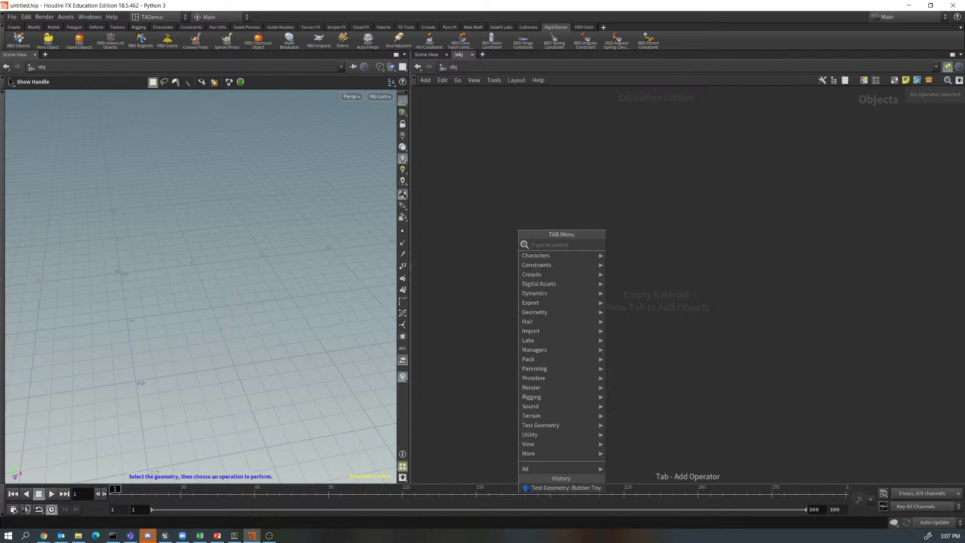
pyautogui.write('rub')
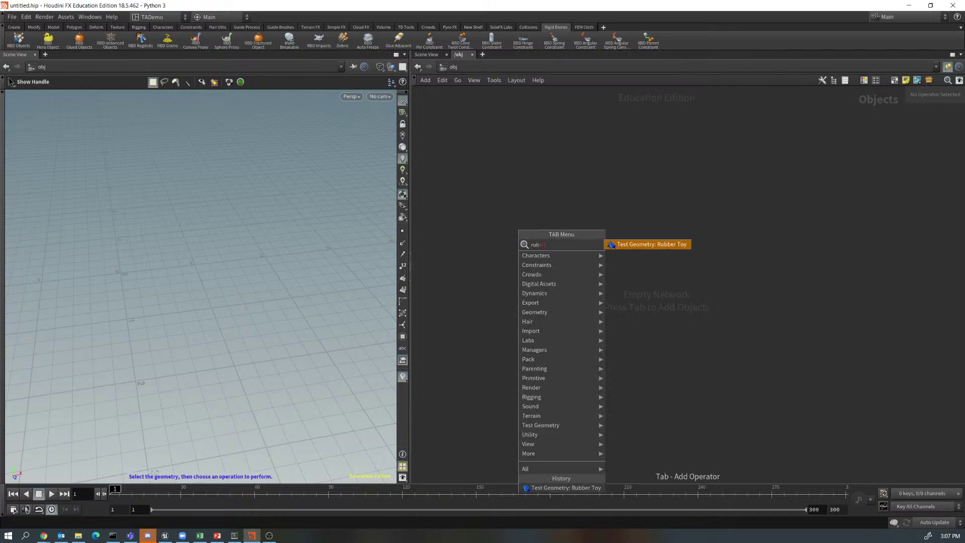
pyautogui.click(651, 244)
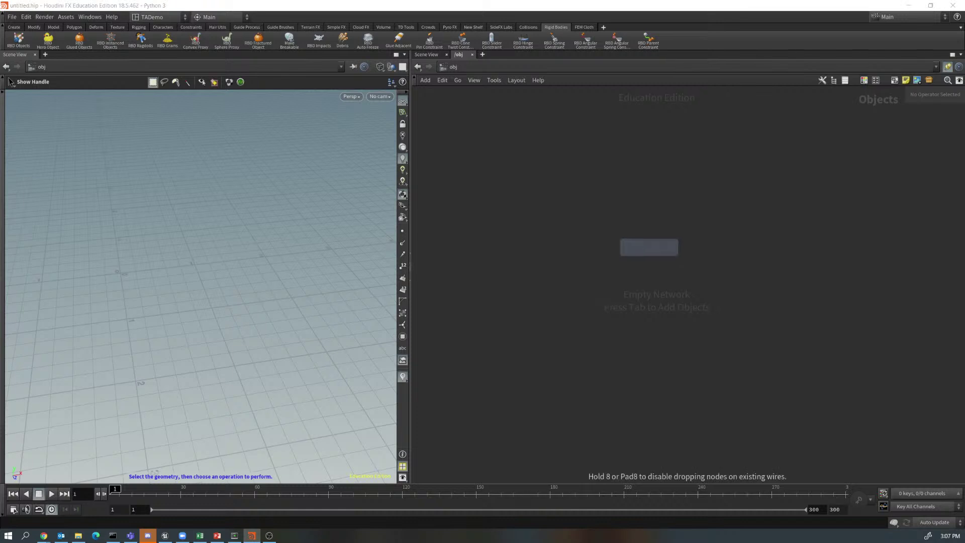
pyautogui.click(485, 248)
# Rename the rubber toy geometry node to Roberto.
pyautogui.hotkey('ctrl', 'a')
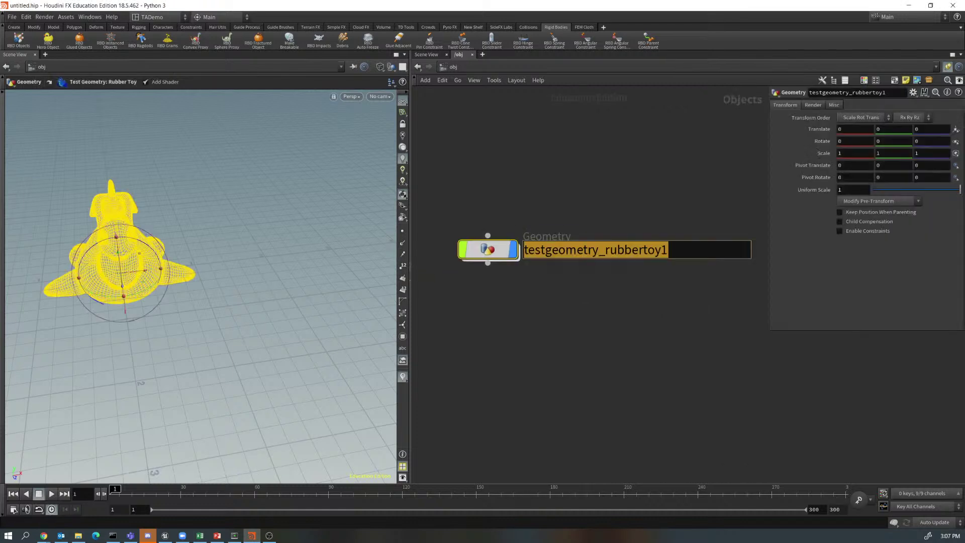
pyautogui.write('Roberto')
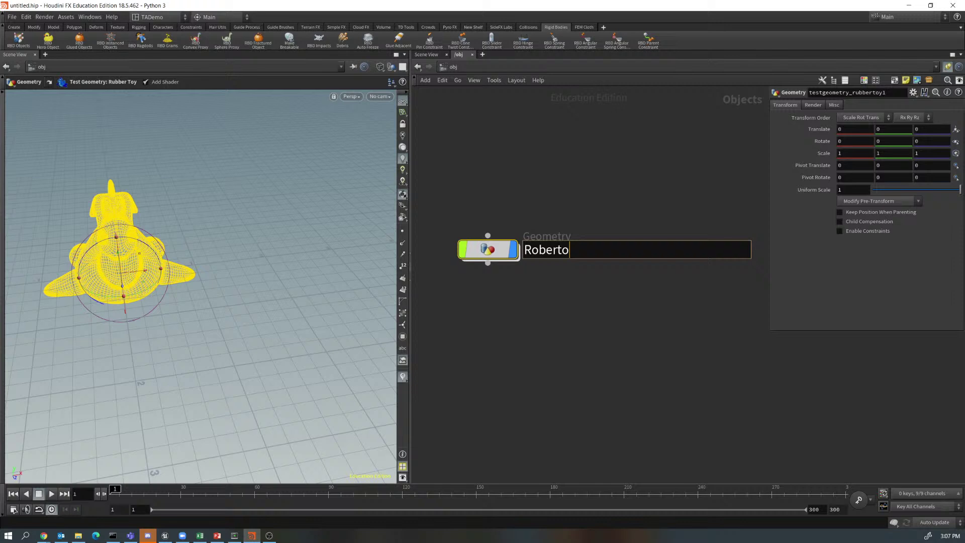
pyautogui.press('Return')
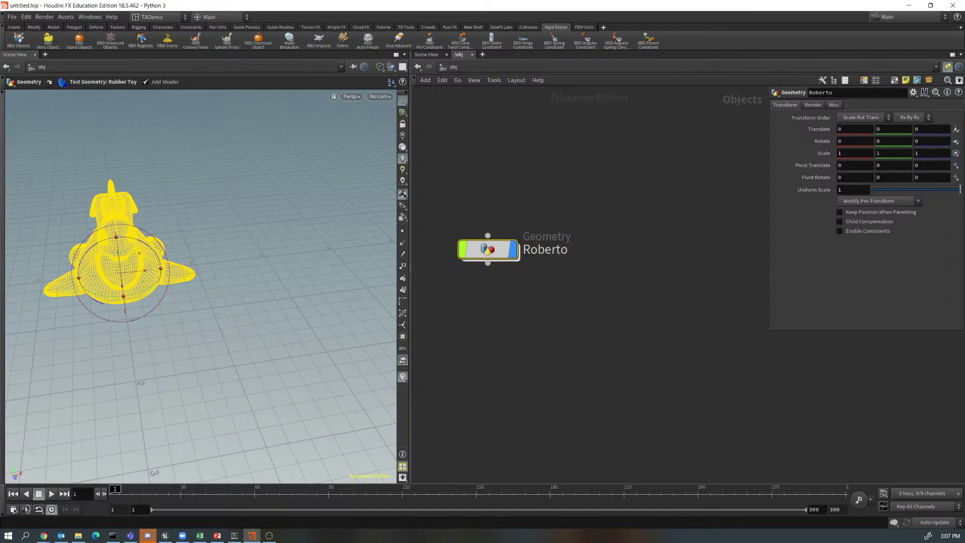
# Set the viewport display to Smooth Shaded and reposition the Roberto node in the network.
pyautogui.press('Escape')
pyautogui.keyDown('alt'); pyautogui.moveTo(226, 281); pyautogui.dragTo(156, 279); pyautogui.keyUp('alt')
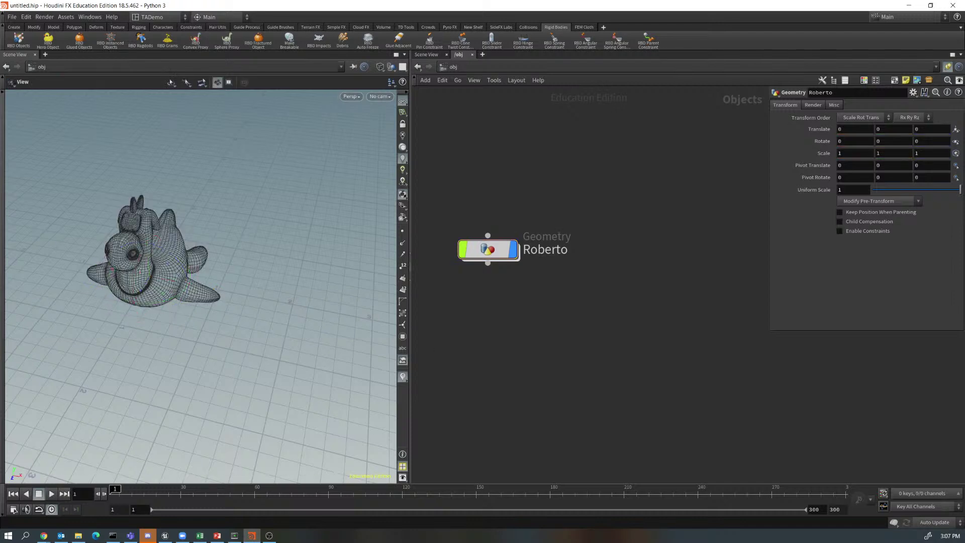
pyautogui.click(380, 66)
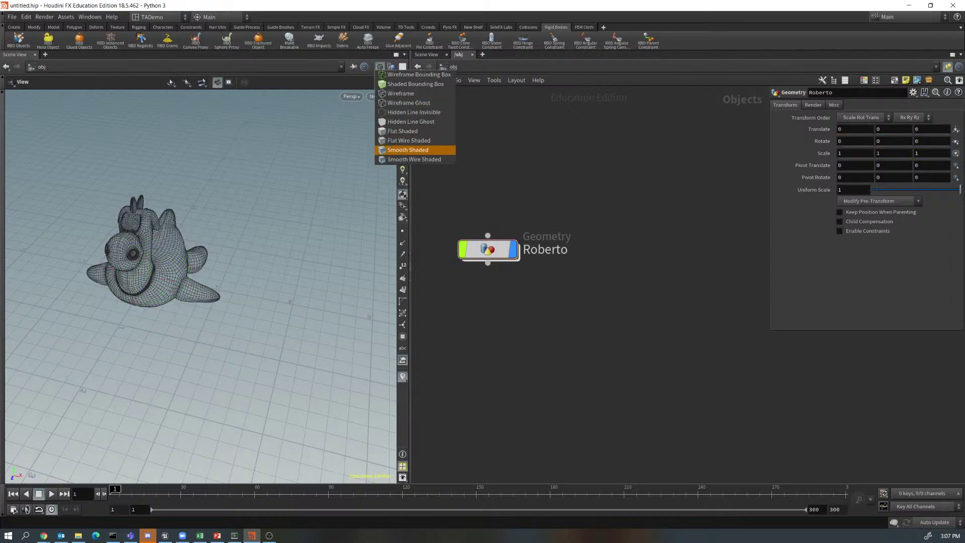
pyautogui.click(408, 150)
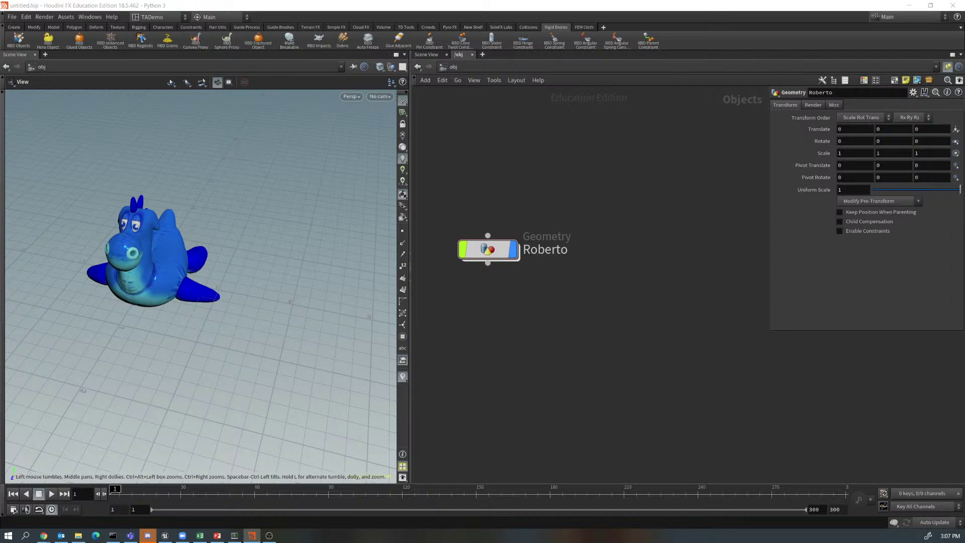
pyautogui.moveTo(488, 248); pyautogui.dragTo(518, 232)
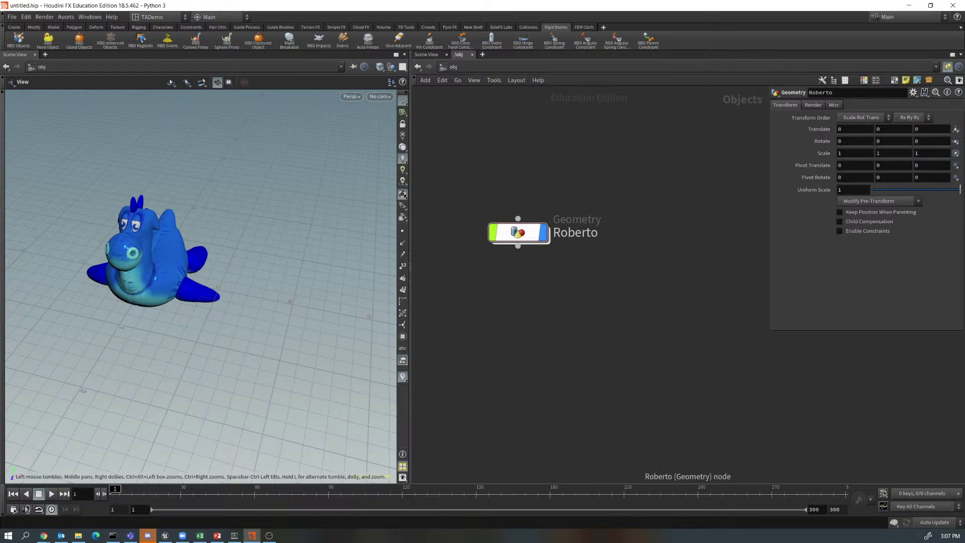
# Make the Roberto toy an RBD Hero Object.
pyautogui.moveTo(485, 200)
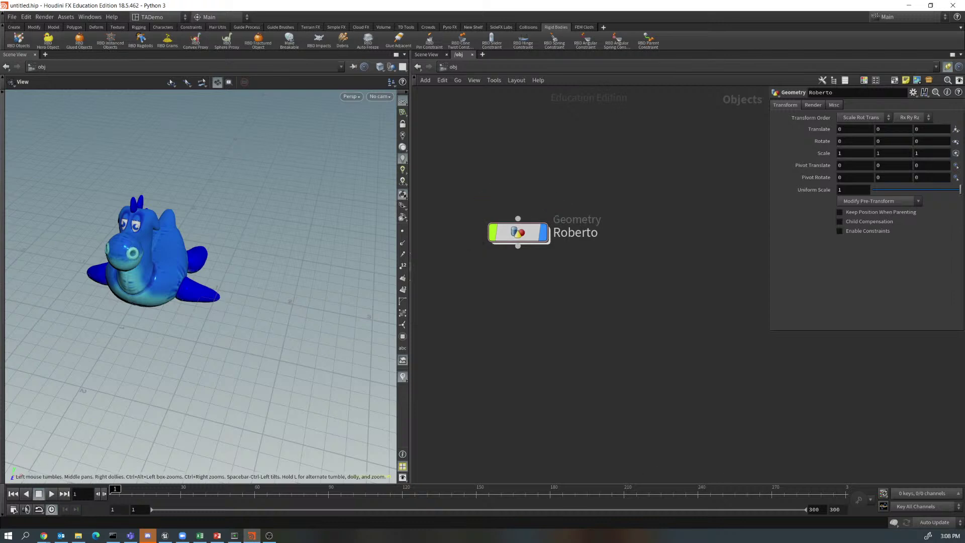
pyautogui.click(47, 40)
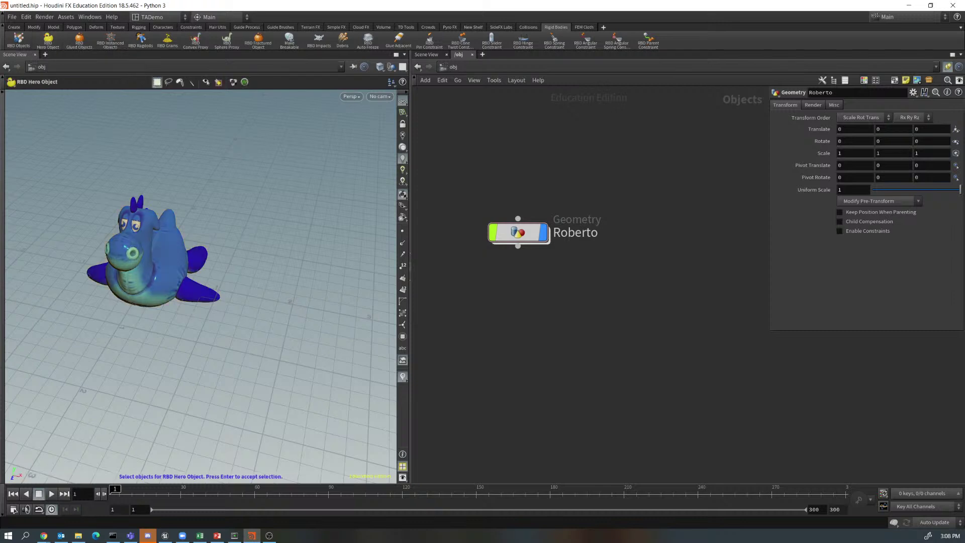
pyautogui.click(151, 251)
pyautogui.press('Return')
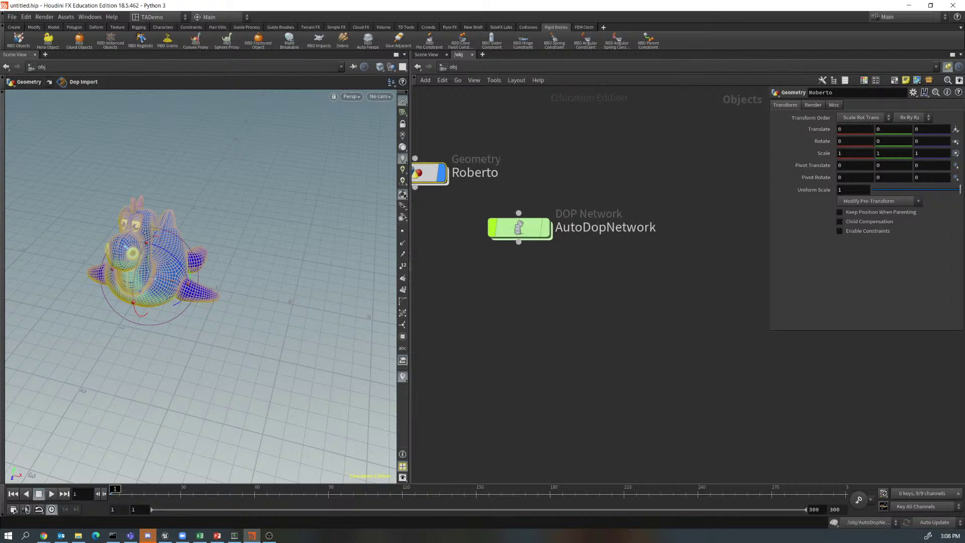
# Open AutoDopNetwork and spread the Roberto and merge2 nodes out above the rigid body solver.
pyautogui.moveTo(496, 200); pyautogui.dragTo(590, 216, button='middle')
pyautogui.doubleClick(621, 247)
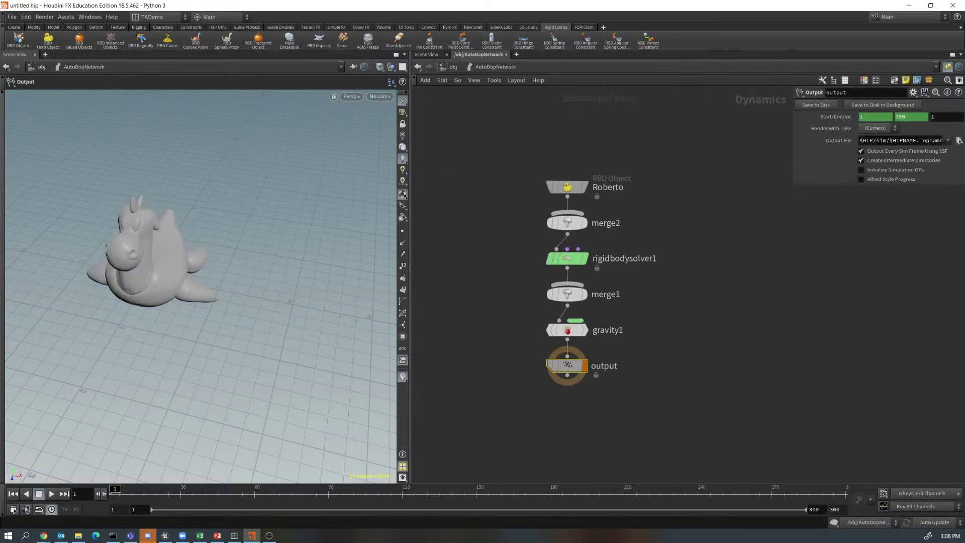
pyautogui.moveTo(567, 187); pyautogui.dragTo(537, 153)
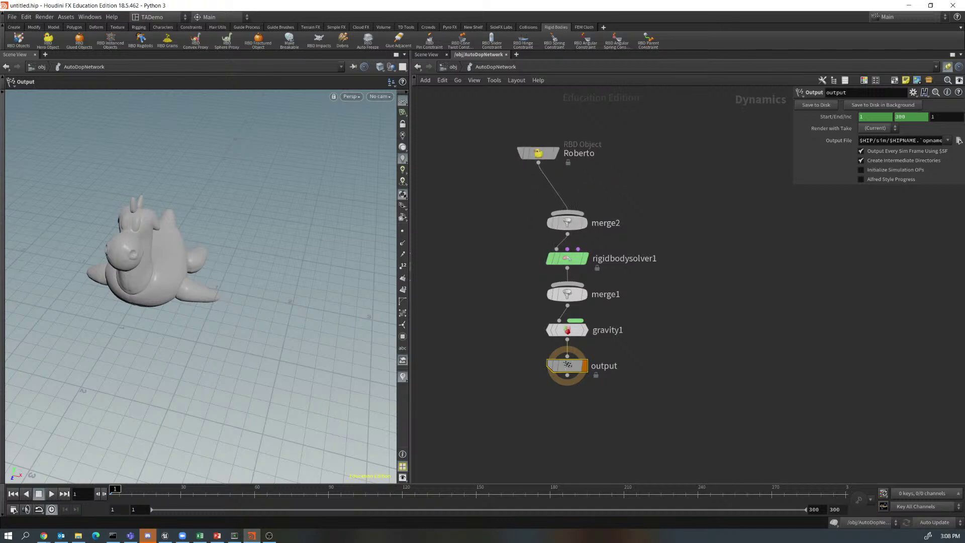
pyautogui.moveTo(567, 223); pyautogui.dragTo(538, 205)
pyautogui.moveTo(538, 153); pyautogui.dragTo(534, 139)
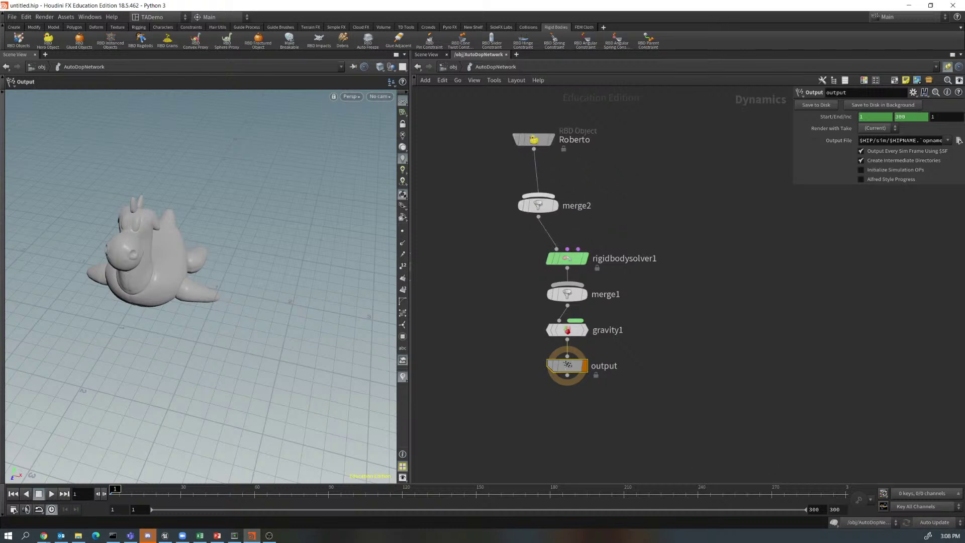
pyautogui.moveTo(537, 206); pyautogui.dragTo(543, 194)
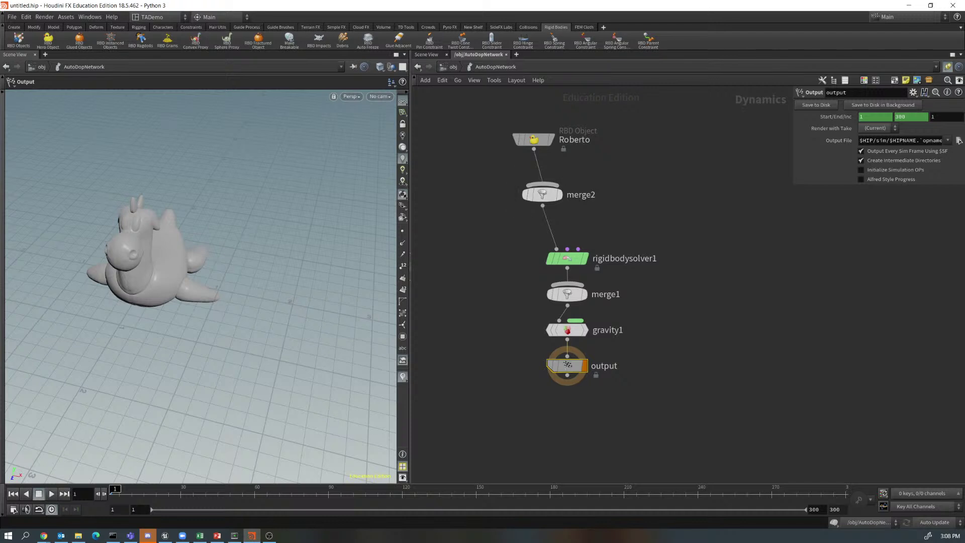
pyautogui.moveTo(534, 140)
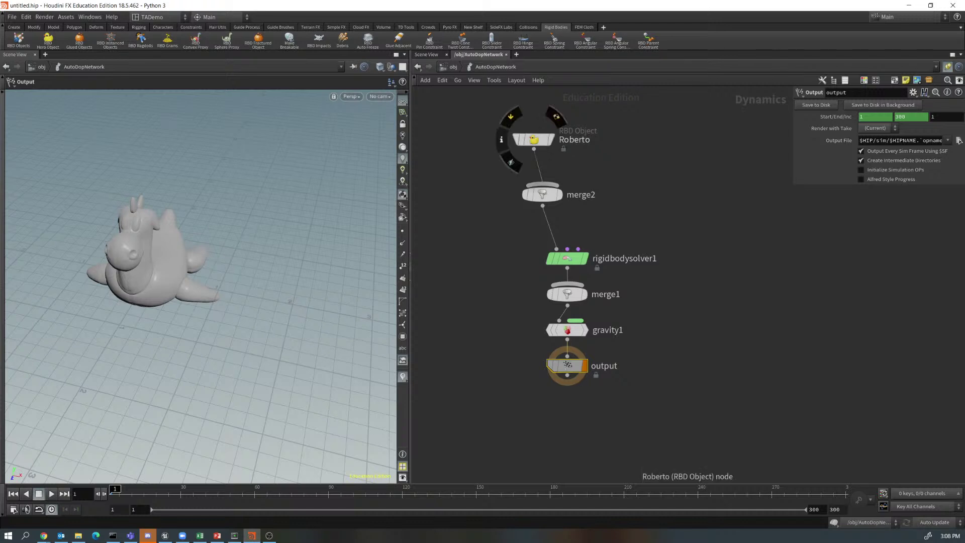
# Return to the object level and try to apply RBD Objects to the Roberto toy.
pyautogui.press('u')
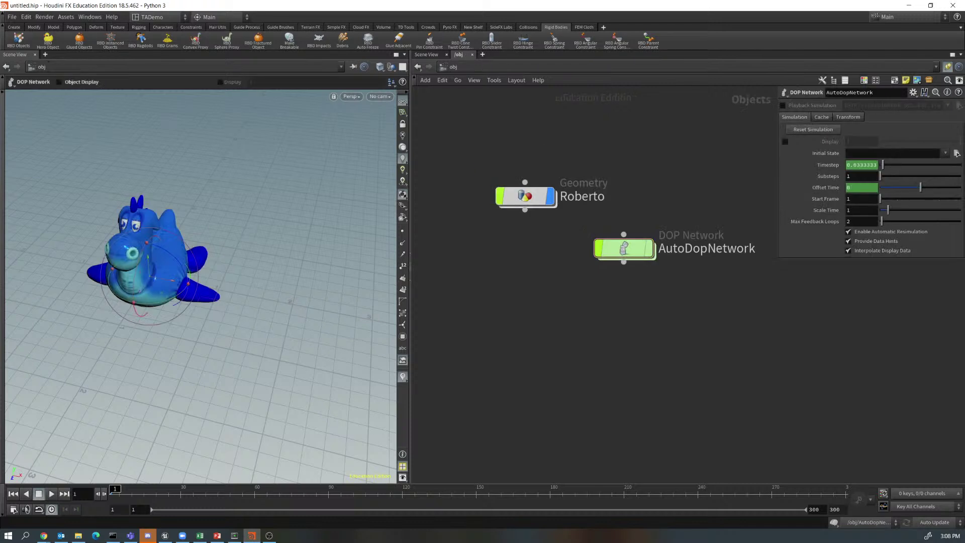
pyautogui.click(18, 39)
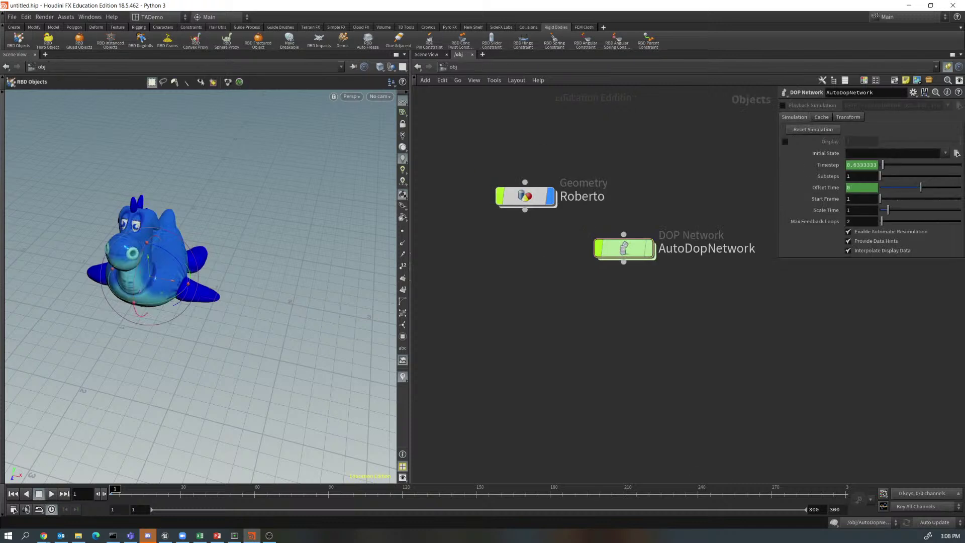
pyautogui.press('Return')
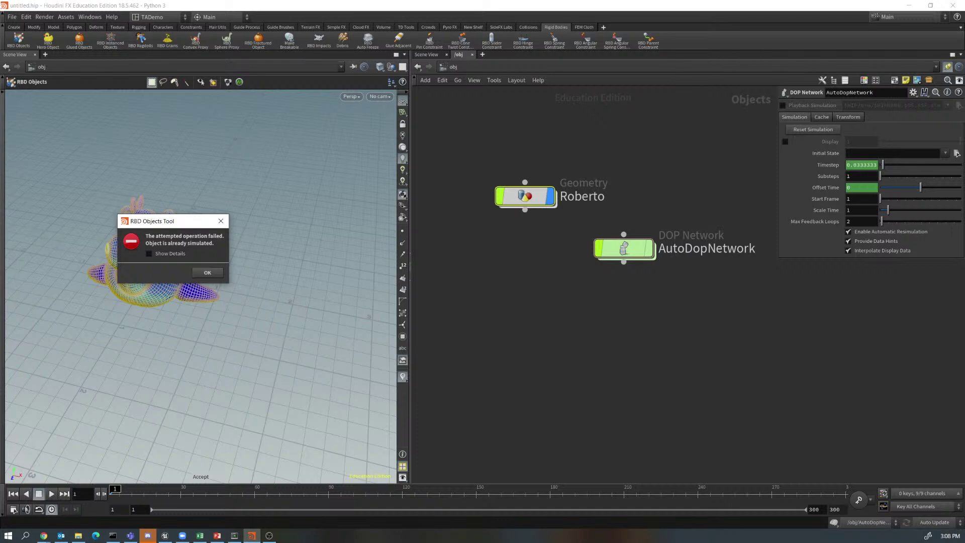
pyautogui.click(207, 272)
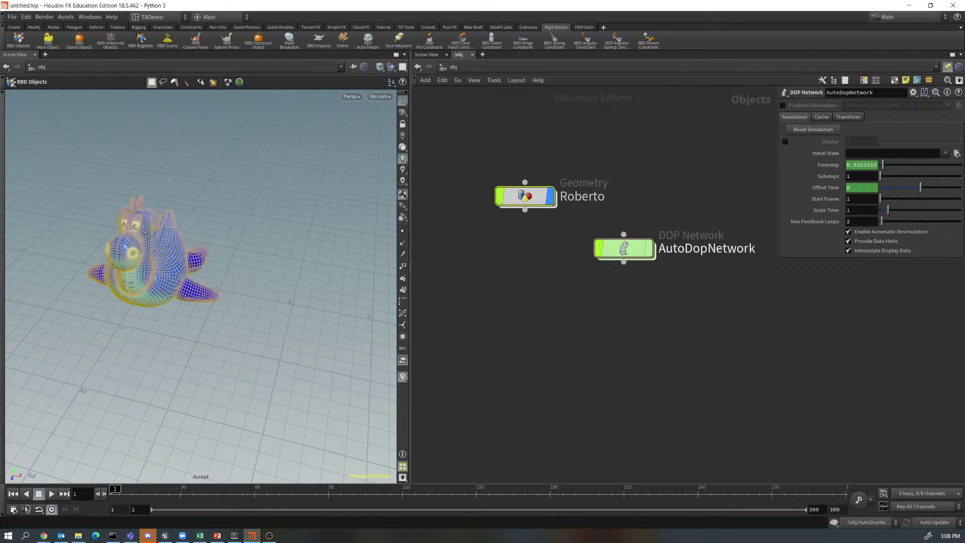
# Delete the Roberto RBD Object node inside AutoDopNetwork.
pyautogui.click(591, 216)
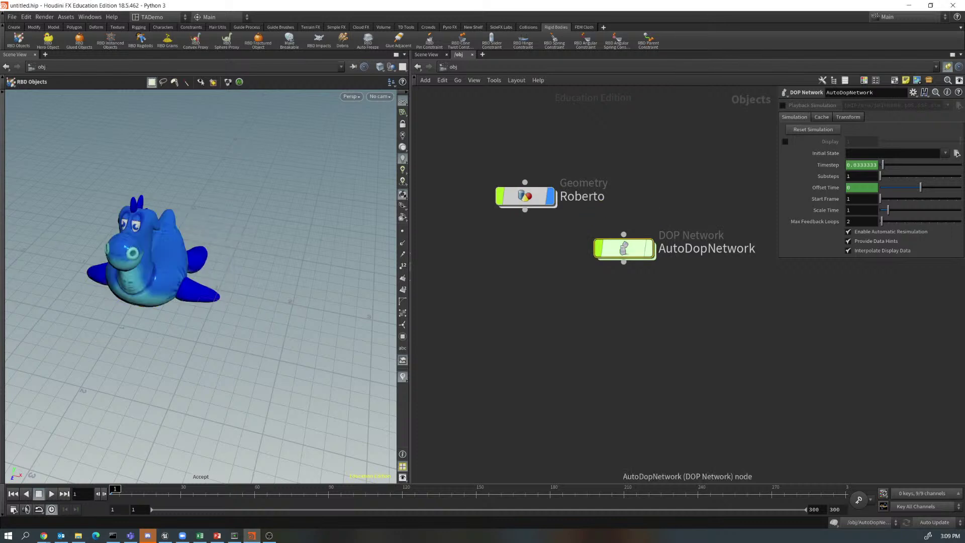
pyautogui.press('i')
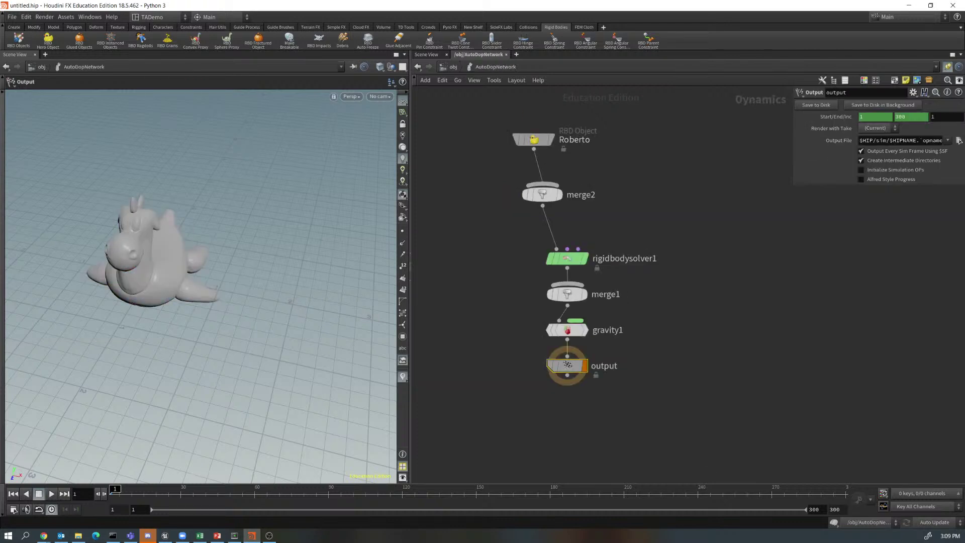
pyautogui.moveTo(478, 111); pyautogui.dragTo(597, 161)
pyautogui.press('Delete')
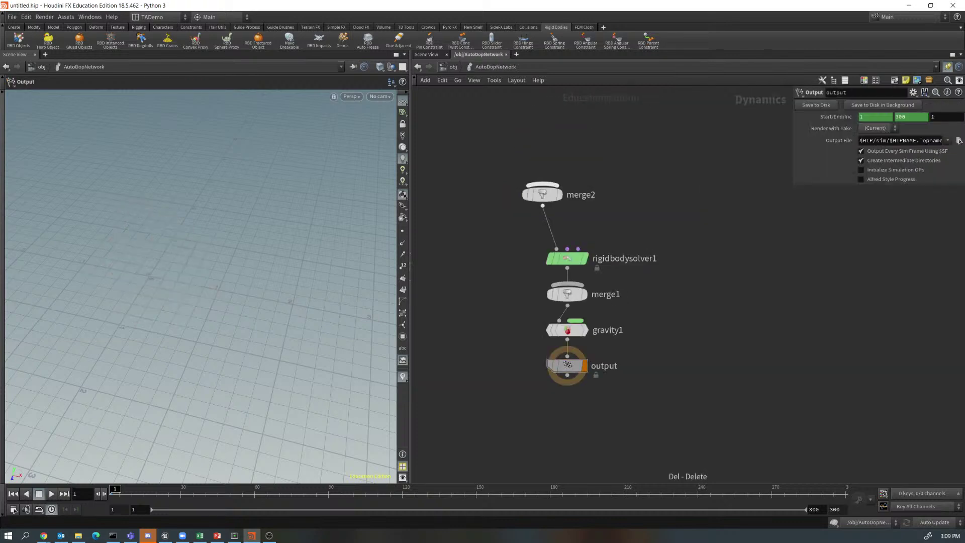
# Delete the rest and DOP import nodes inside the Roberto geometry, keeping only the rubber toy node.
pyautogui.press('u')
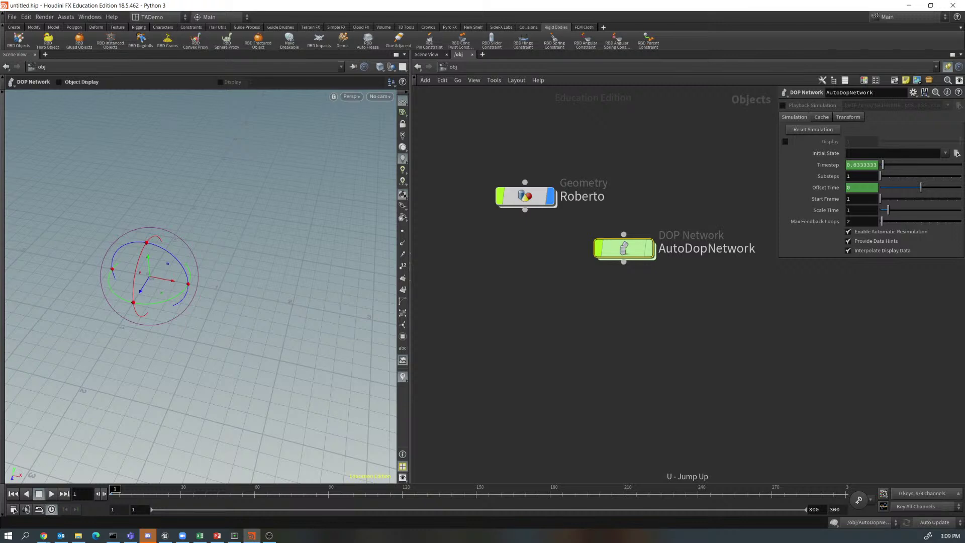
pyautogui.click(525, 196)
pyautogui.press('i')
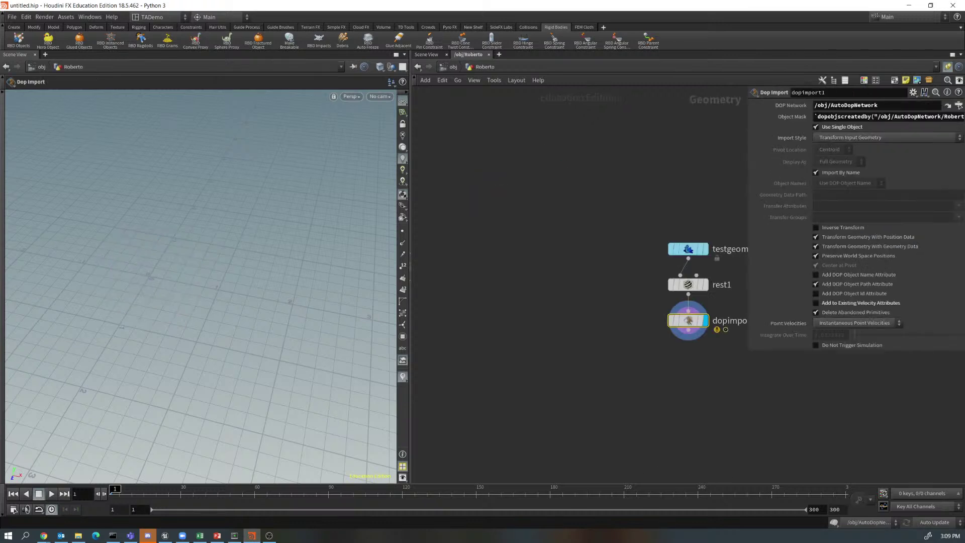
pyautogui.moveTo(616, 275); pyautogui.dragTo(717, 346)
pyautogui.press('Delete')
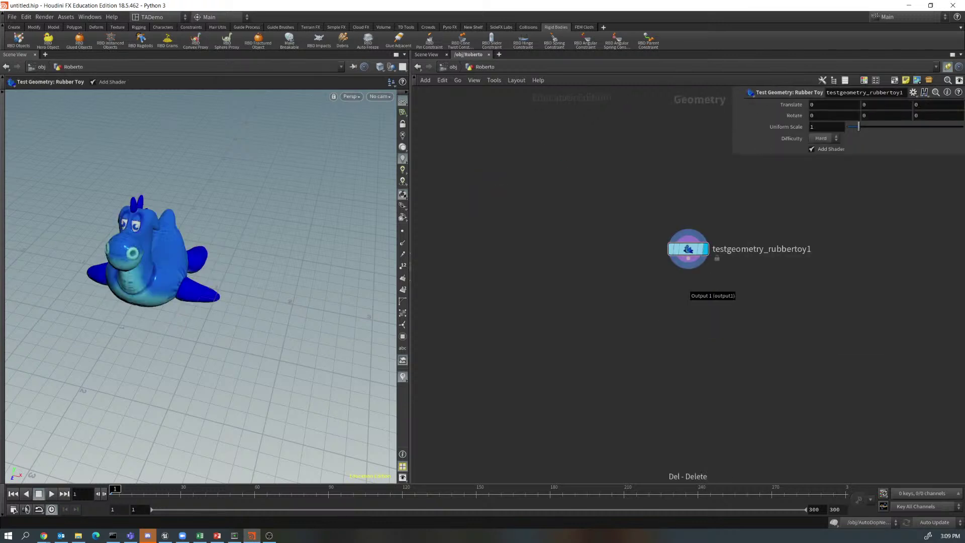
# Apply RBD Objects to the Roberto toy, and move its packed object node and merge2 farther from the solver inside AutoDopNetwork.
pyautogui.press('u')
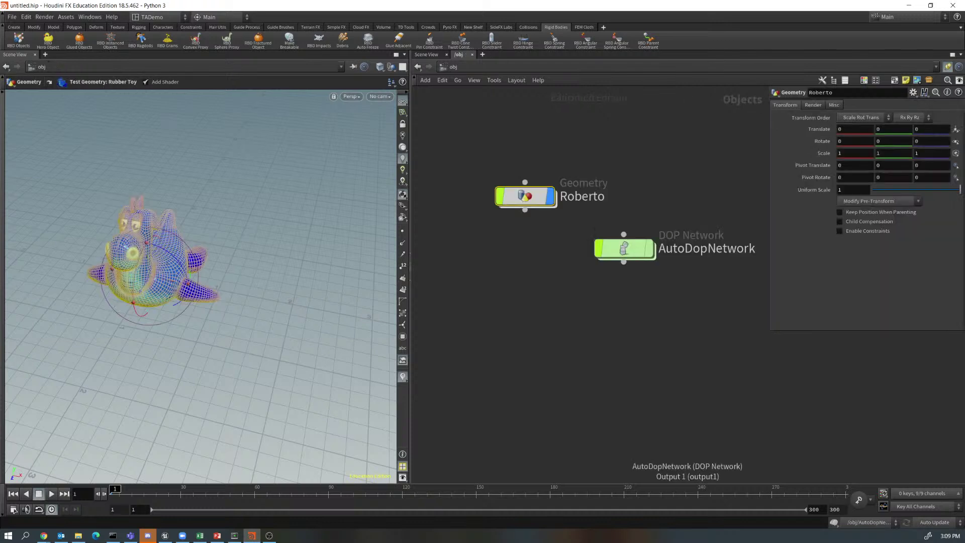
pyautogui.click(624, 284)
pyautogui.click(18, 40)
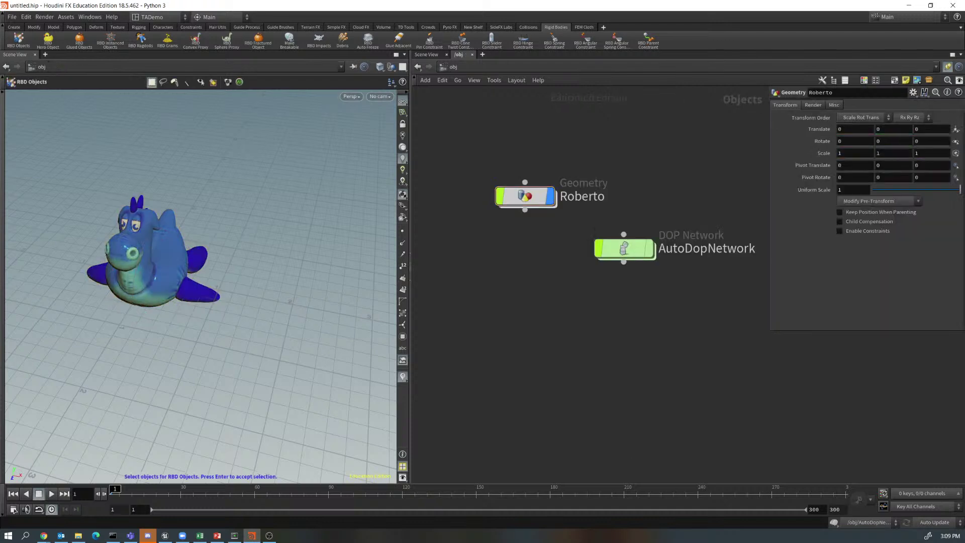
pyautogui.click(151, 251)
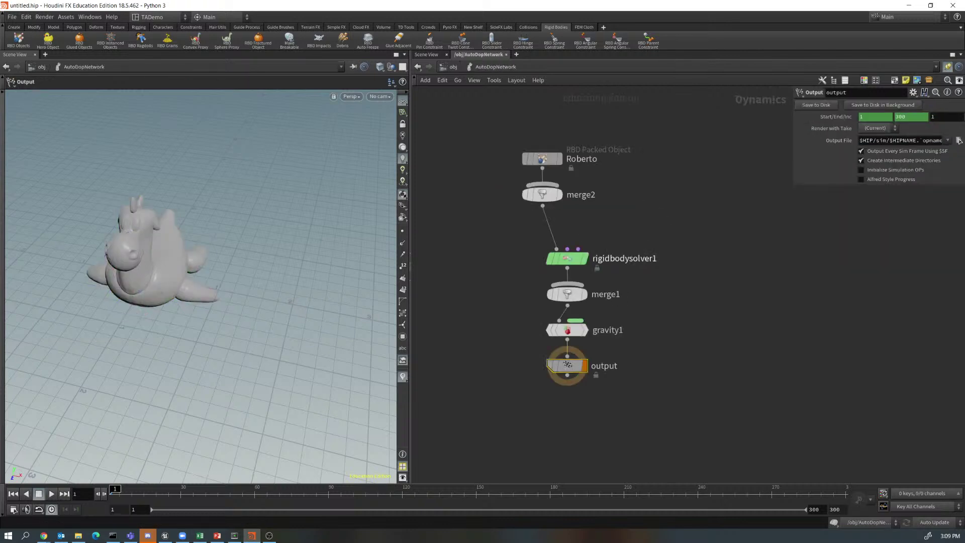
pyautogui.moveTo(500, 126); pyautogui.dragTo(591, 231)
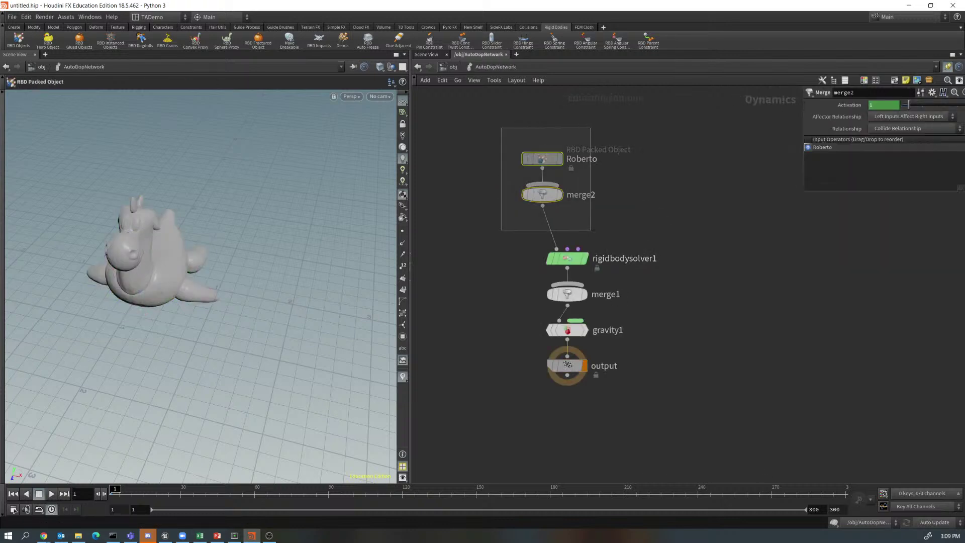
pyautogui.moveTo(543, 196); pyautogui.dragTo(500, 178)
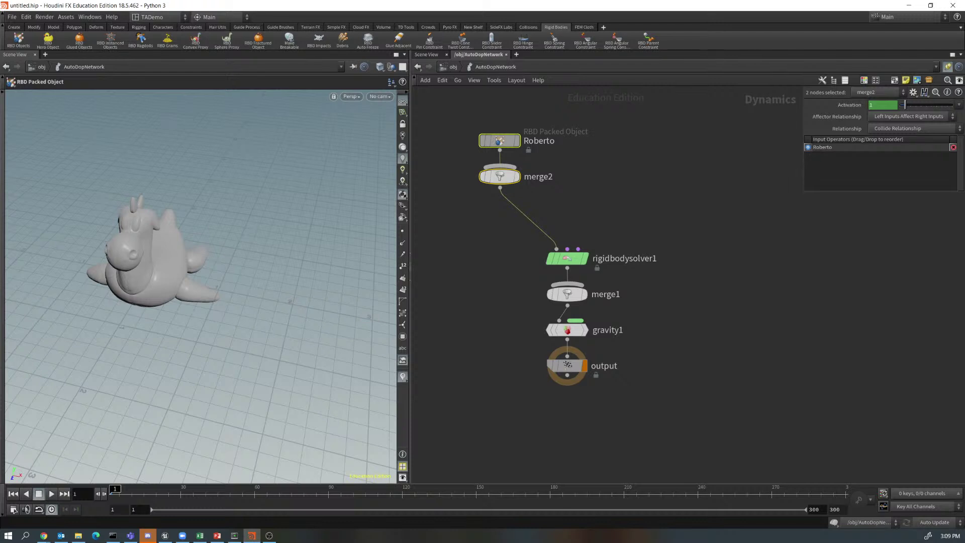
# Add an RBD Pin Constraint node between merge2 and the rigid body solver inside AutoDopNetwork.
pyautogui.press('Tab')
pyautogui.press('Escape')
pyautogui.press('Tab')
pyautogui.write('pin')
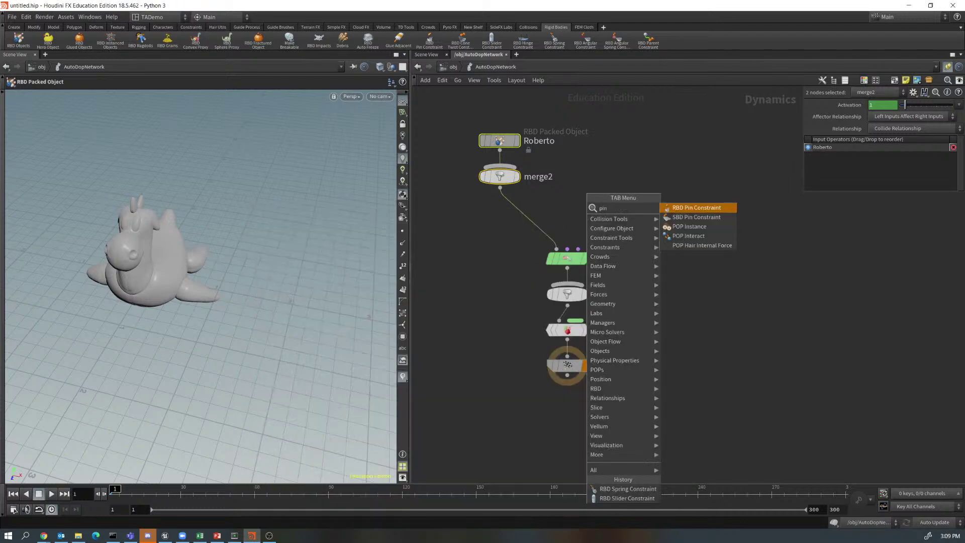
pyautogui.press('Return')
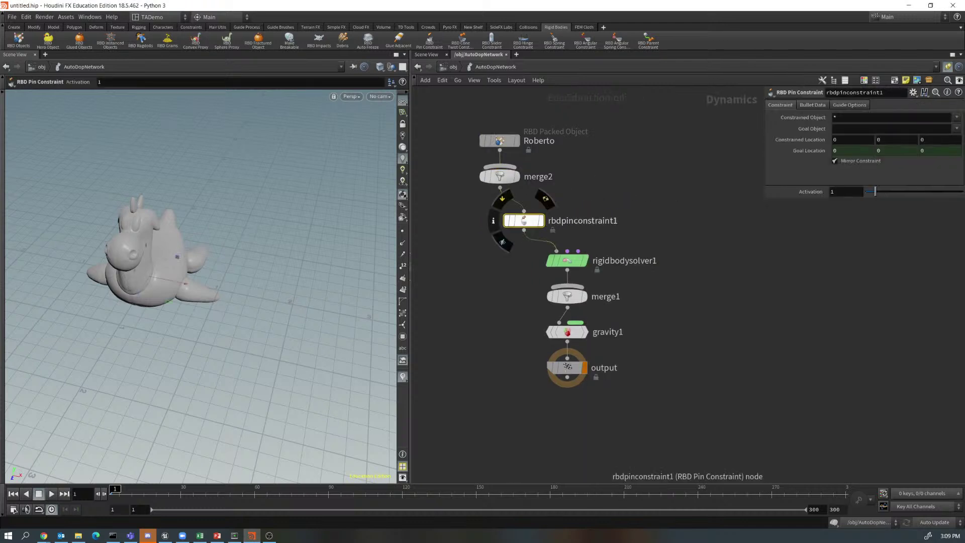
pyautogui.click(523, 220)
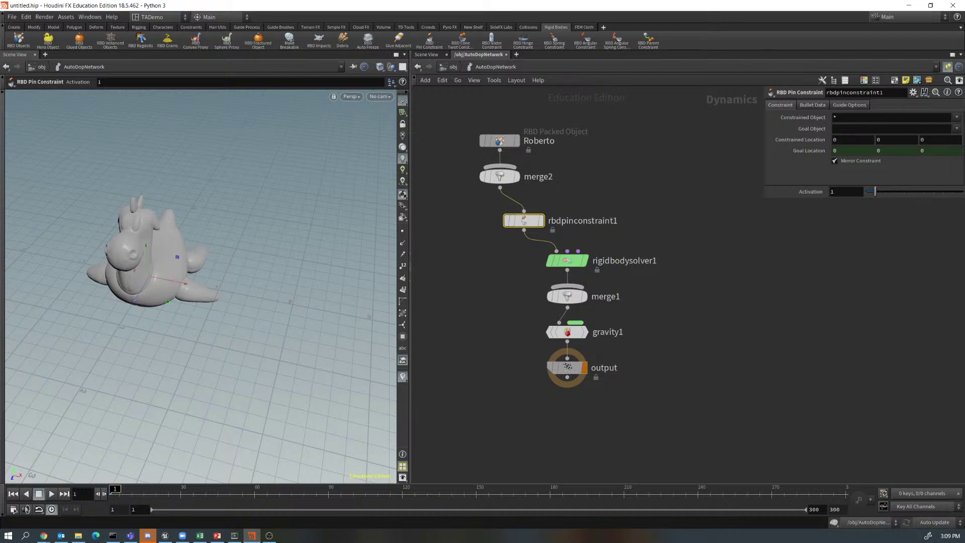
# Set the initial X position of the Roberto packed object to 3.
pyautogui.click(500, 141)
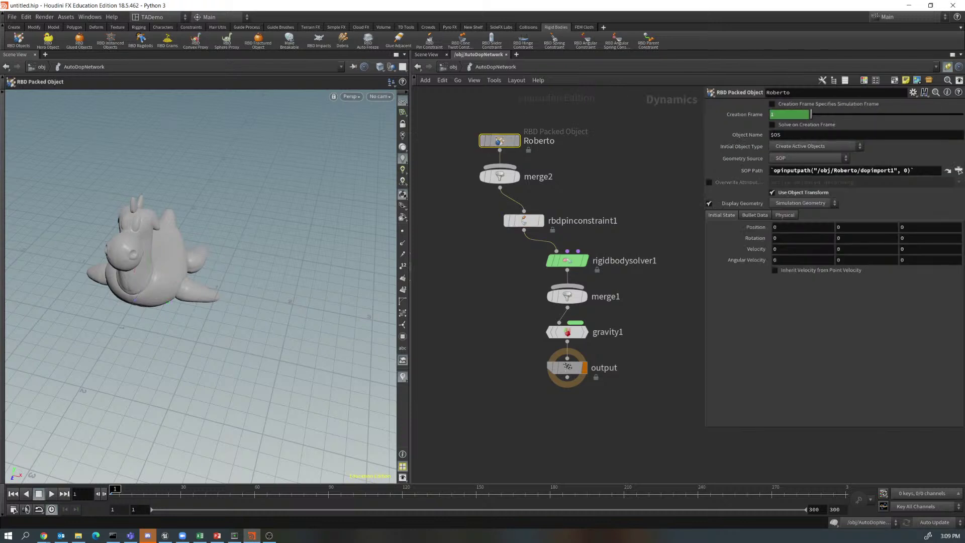
pyautogui.click(774, 227)
pyautogui.moveTo(803, 226)
pyautogui.mouseDown(button='middle')
pyautogui.moveTo(802, 208)
pyautogui.moveTo(829, 207)
pyautogui.moveTo(811, 207)
pyautogui.mouseUp(button='middle')
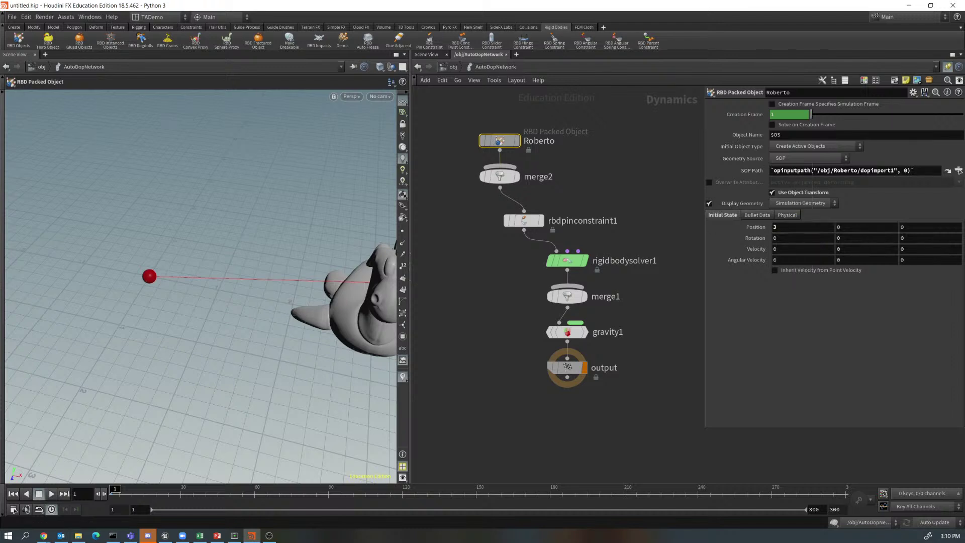
pyautogui.scroll(-5, 201, 281)
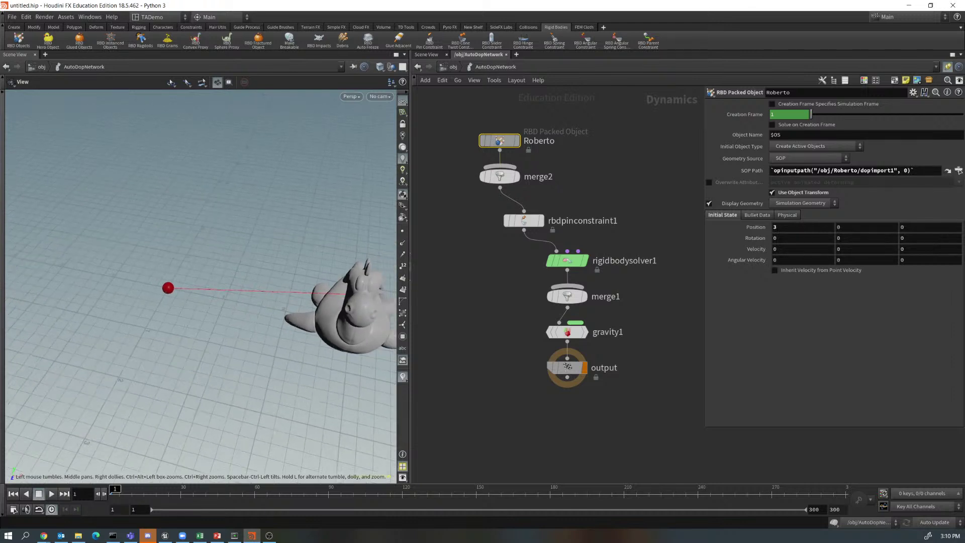
pyautogui.press('Return')
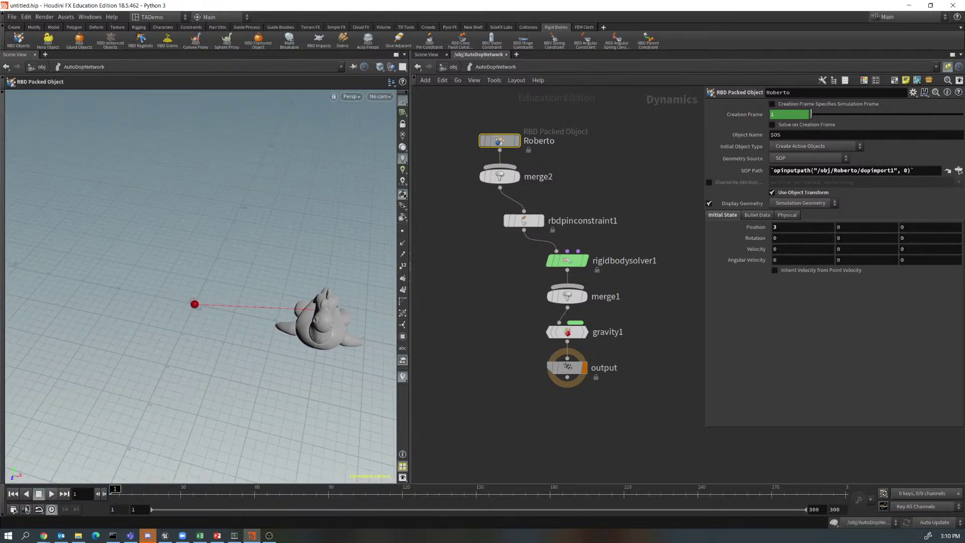
# Play the simulation to frame 246 and examine how the pinned toy behaves around the constraint anchor.
pyautogui.click(51, 493)
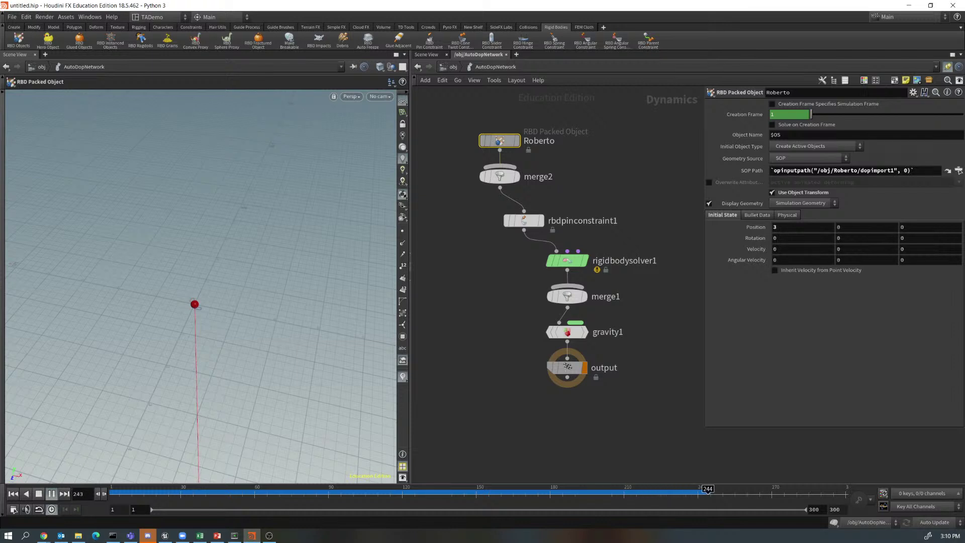
pyautogui.press('Up')
pyautogui.keyDown('alt'); pyautogui.moveTo(289, 421); pyautogui.dragTo(216, 354, button='right'); pyautogui.keyUp('alt')
pyautogui.keyDown('alt'); pyautogui.moveTo(216, 354); pyautogui.dragTo(143, 120, button='middle'); pyautogui.keyUp('alt')
pyautogui.keyDown('alt'); pyautogui.moveTo(143, 121); pyautogui.dragTo(128, 104, button='right'); pyautogui.keyUp('alt')
pyautogui.keyDown('alt'); pyautogui.moveTo(128, 104); pyautogui.dragTo(140, 143); pyautogui.keyUp('alt')
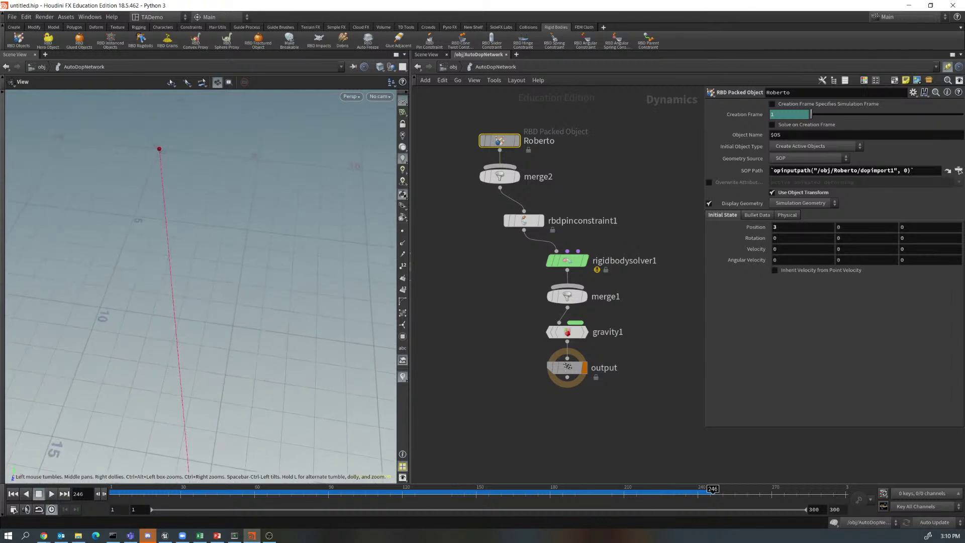
pyautogui.moveTo(191, 221); pyautogui.dragTo(213, 249, button='right')
pyautogui.moveTo(213, 248); pyautogui.dragTo(257, 334, button='middle')
pyautogui.press('Return')
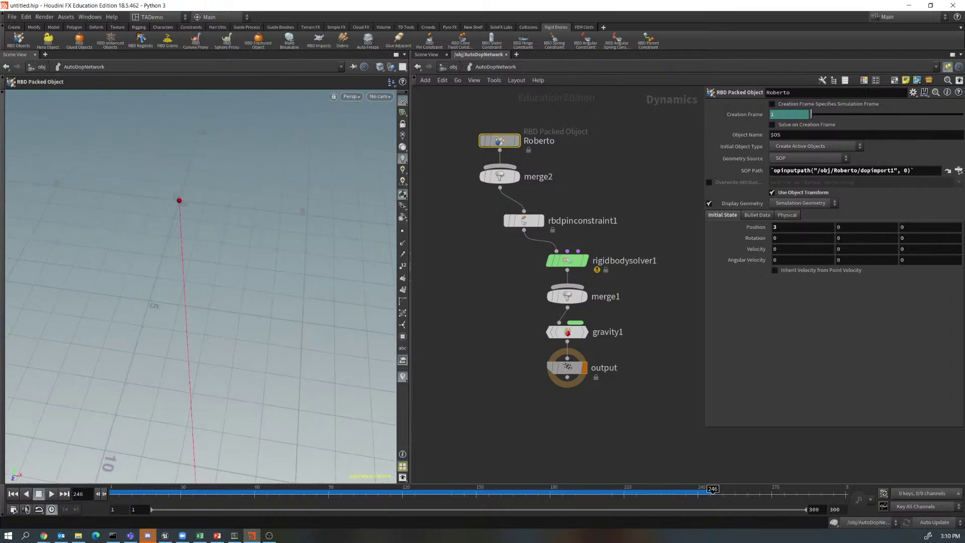
# Read the warning in the node info of rigidbodysolver1, then close the info window.
pyautogui.click(567, 261)
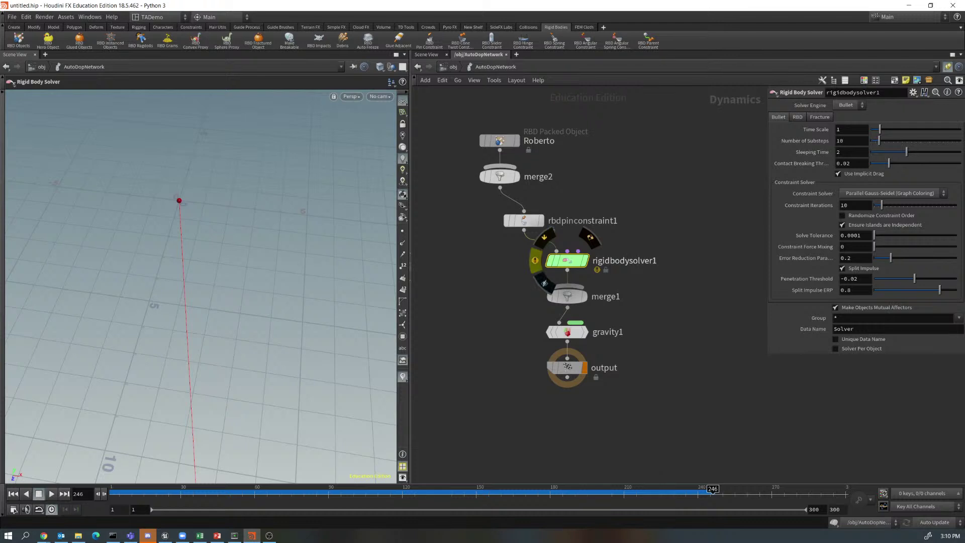
pyautogui.click(534, 259)
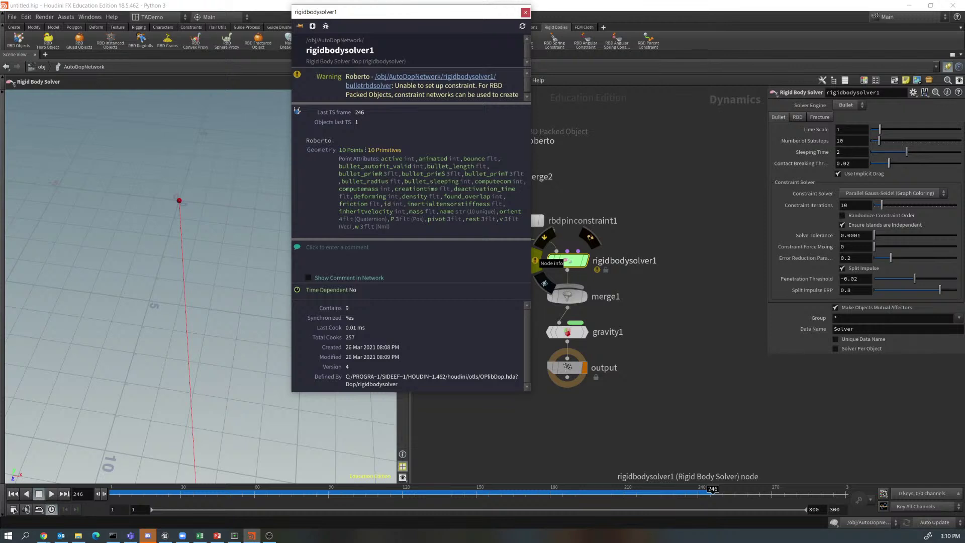
pyautogui.scroll(-1, 432, 84)
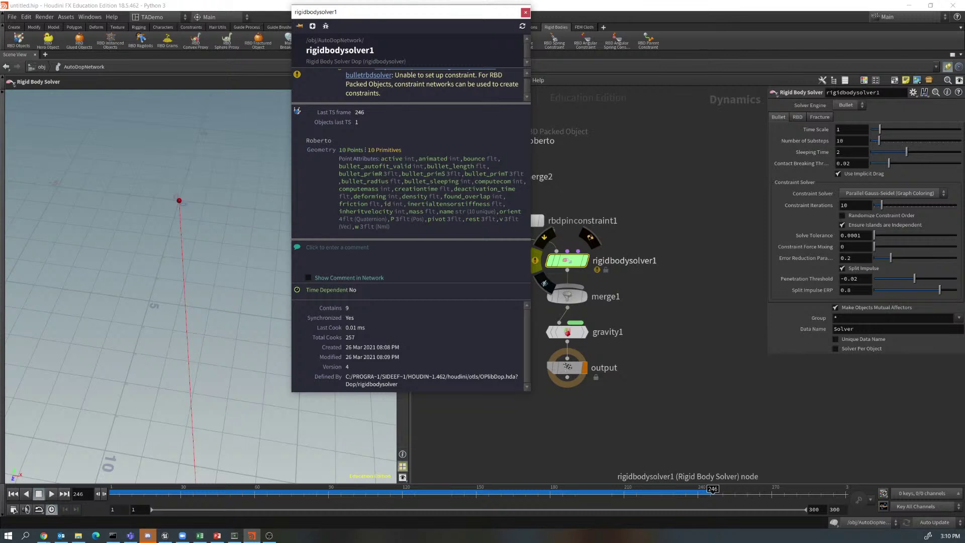
pyautogui.scroll(1, 432, 84)
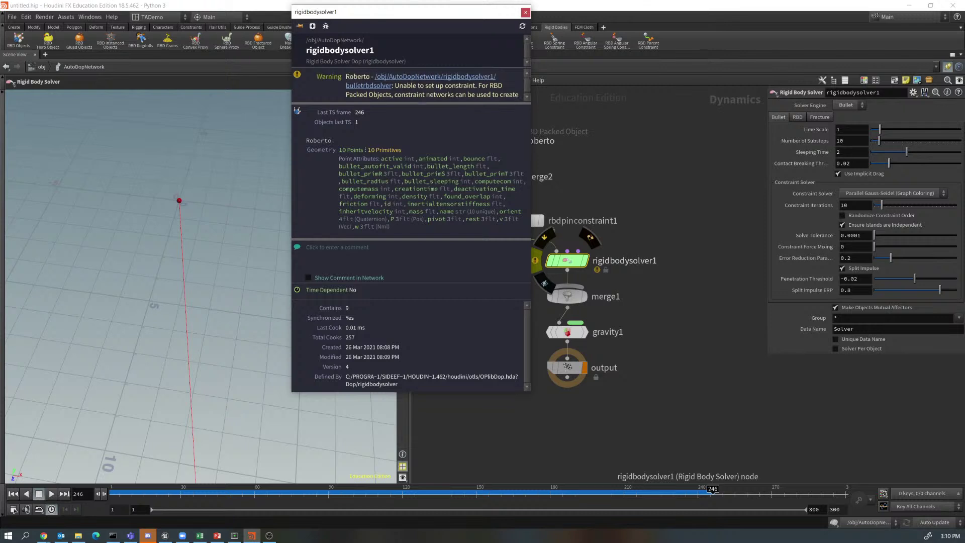
pyautogui.scroll(-1, 433, 84)
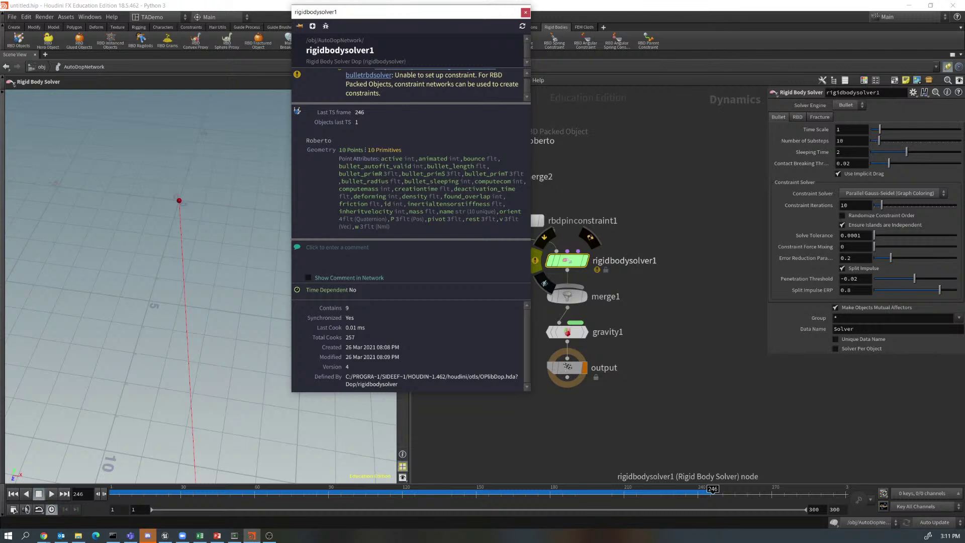
pyautogui.scroll(1, 407, 84)
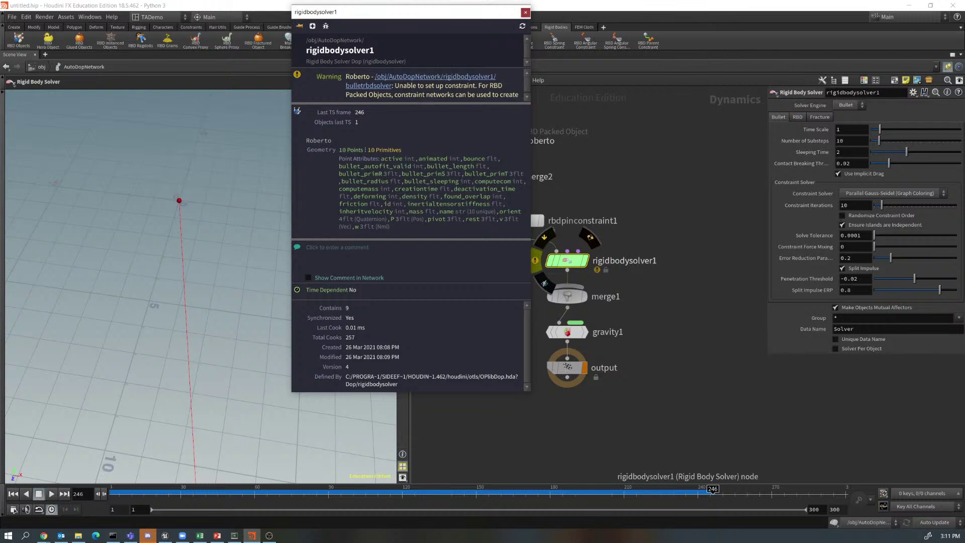
pyautogui.click(525, 12)
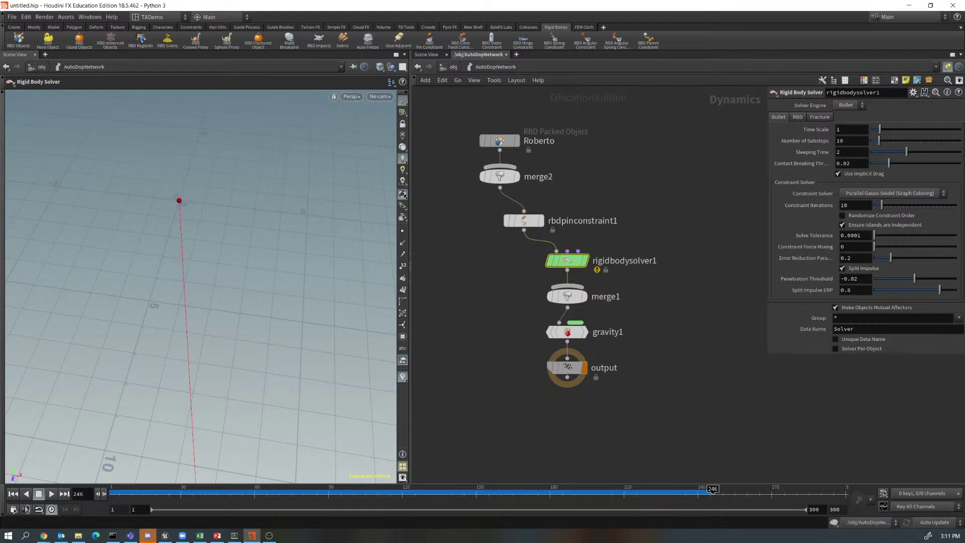
# Delete the Roberto RBD Packed Object node inside AutoDopNetwork.
pyautogui.moveTo(648, 201); pyautogui.dragTo(650, 233, button='middle')
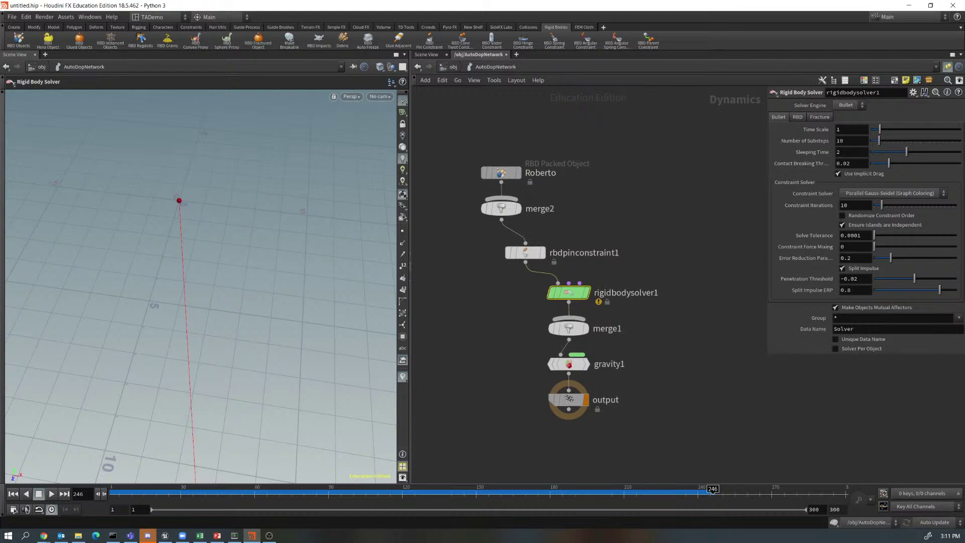
pyautogui.moveTo(559, 187); pyautogui.dragTo(449, 142)
pyautogui.press('Delete')
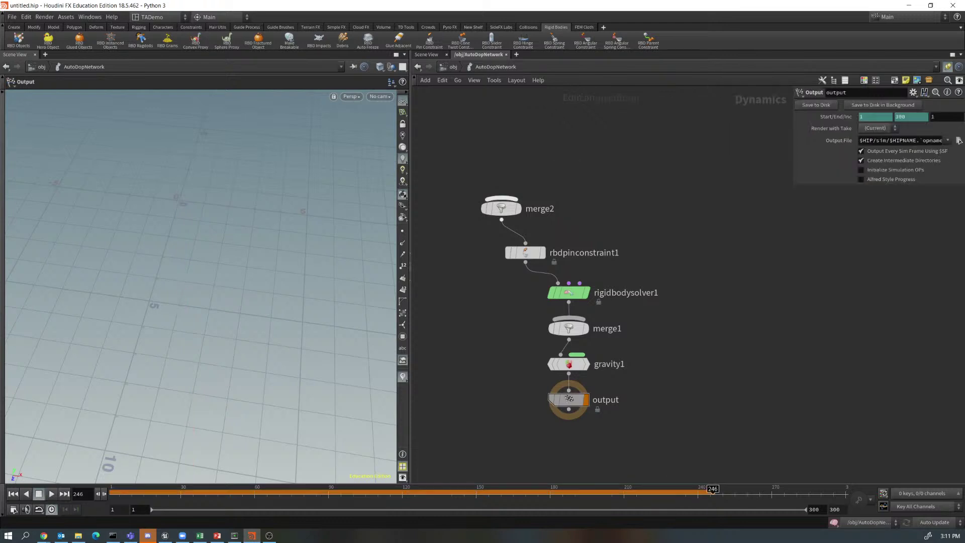
# Delete the rest1, setup_packed_prims and dopimport1 nodes inside the Roberto geometry, keeping only the rubber toy node.
pyautogui.press('u')
pyautogui.doubleClick(522, 193)
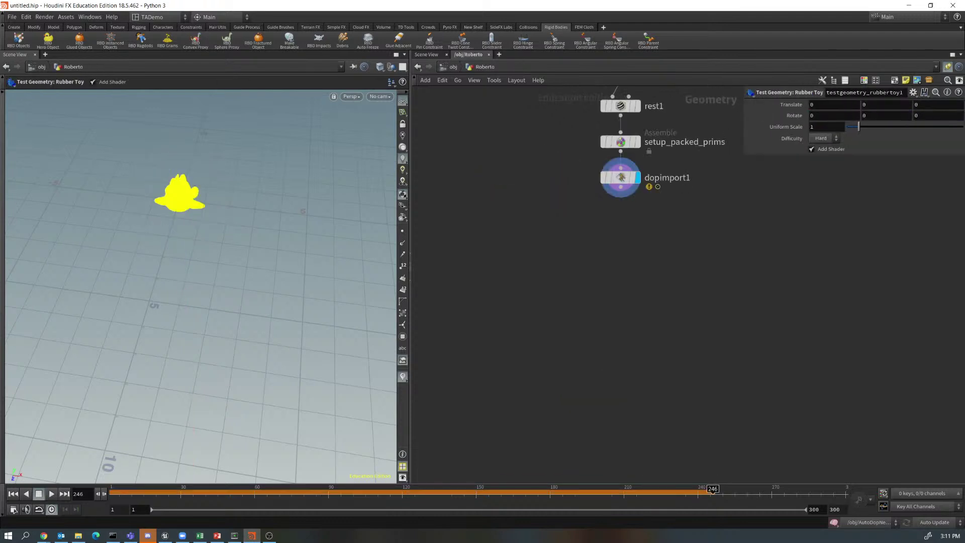
pyautogui.moveTo(526, 199); pyautogui.dragTo(486, 274, button='middle')
pyautogui.moveTo(486, 274); pyautogui.dragTo(679, 162)
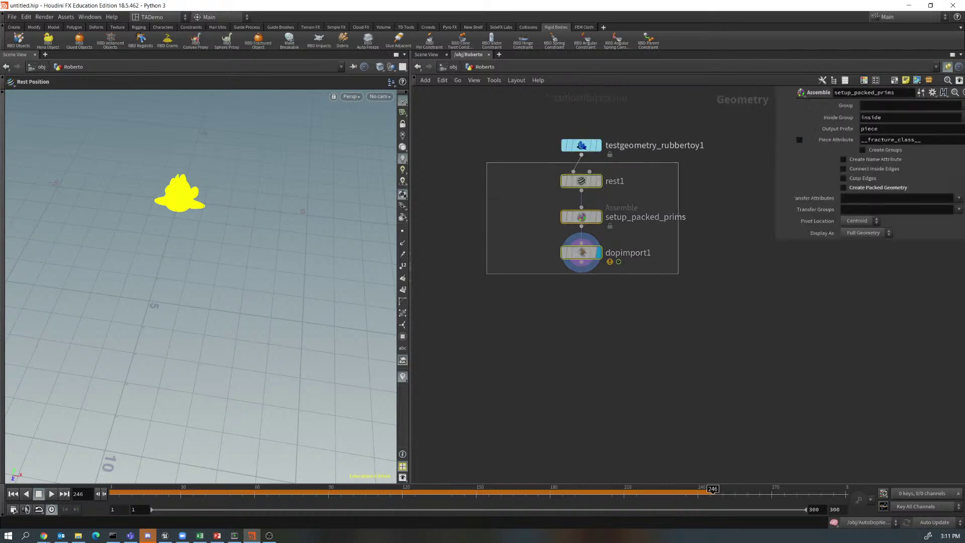
pyautogui.press('Delete')
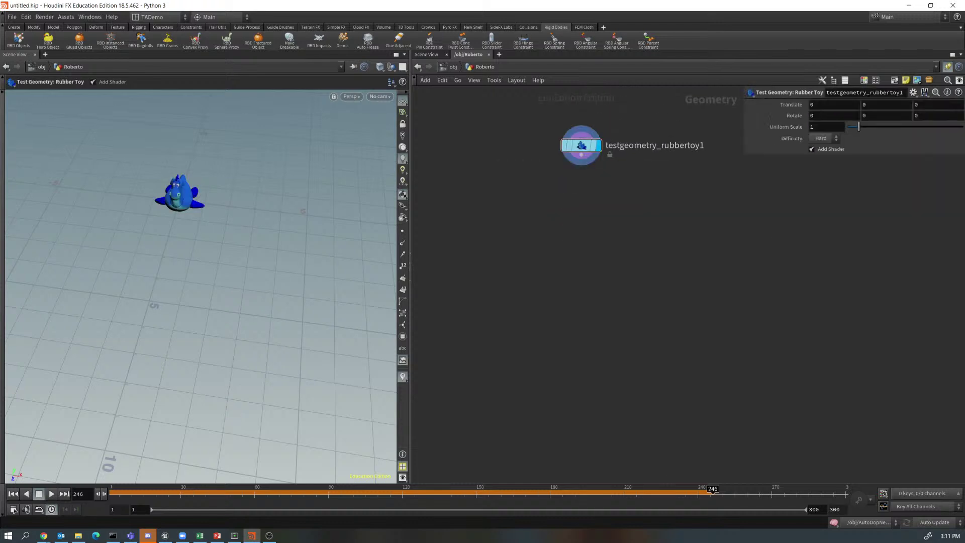
# Apply RBD Hero Object to the Roberto toy at object level, and rewind AutoDopNetwork's simulation to frame 1.
pyautogui.press('u')
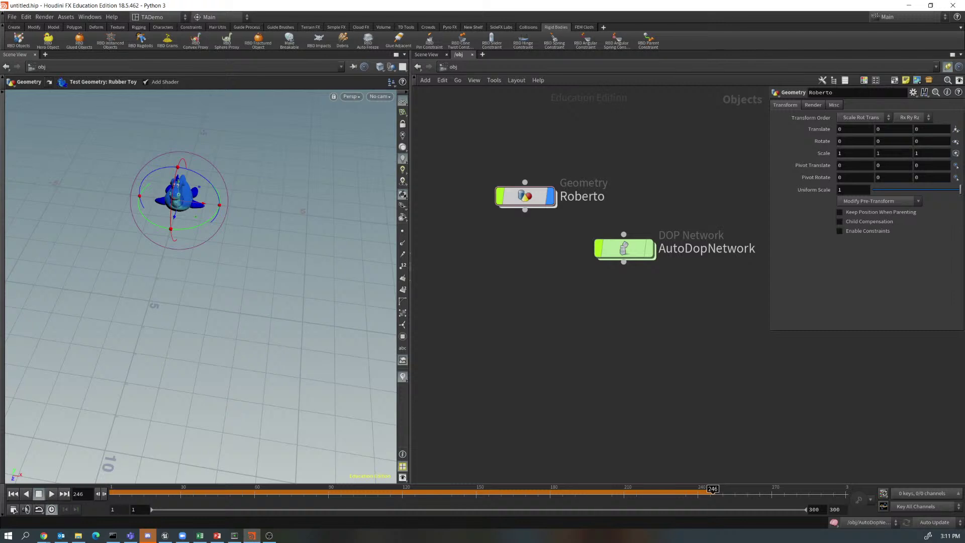
pyautogui.click(48, 40)
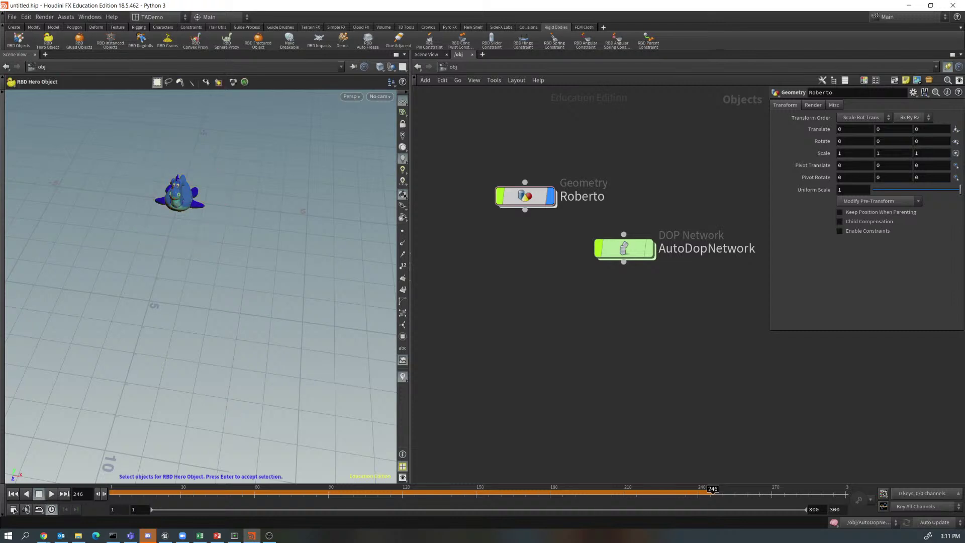
pyautogui.click(179, 195)
pyautogui.press('Return')
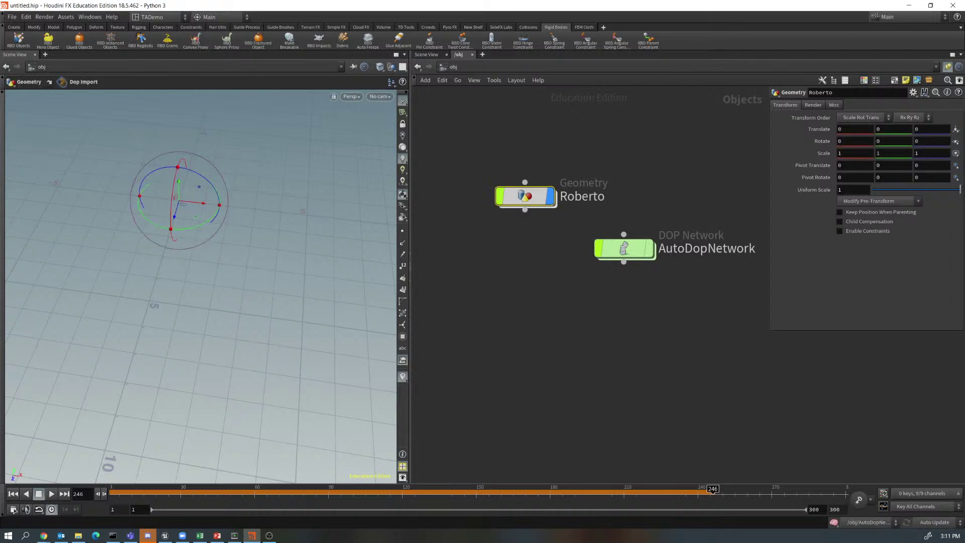
pyautogui.doubleClick(623, 248)
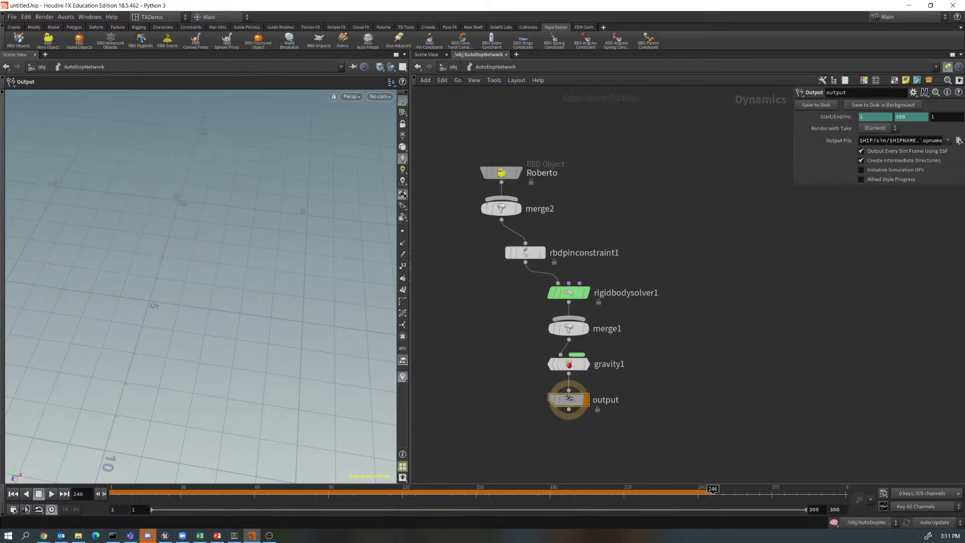
pyautogui.hotkey('ctrl', 'Up')
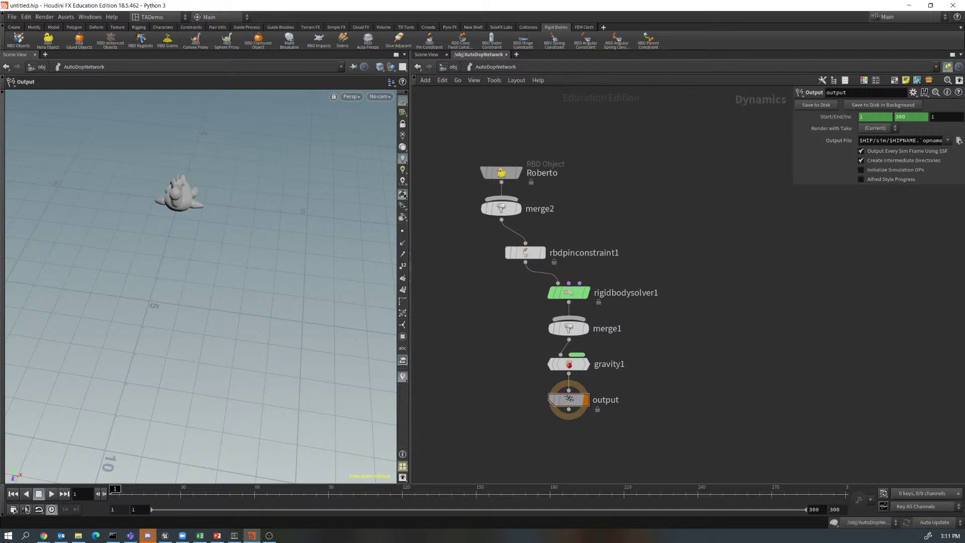
# Set the X translate of the Roberto geometry object to 4.3 at object level.
pyautogui.press('u')
pyautogui.click(524, 196)
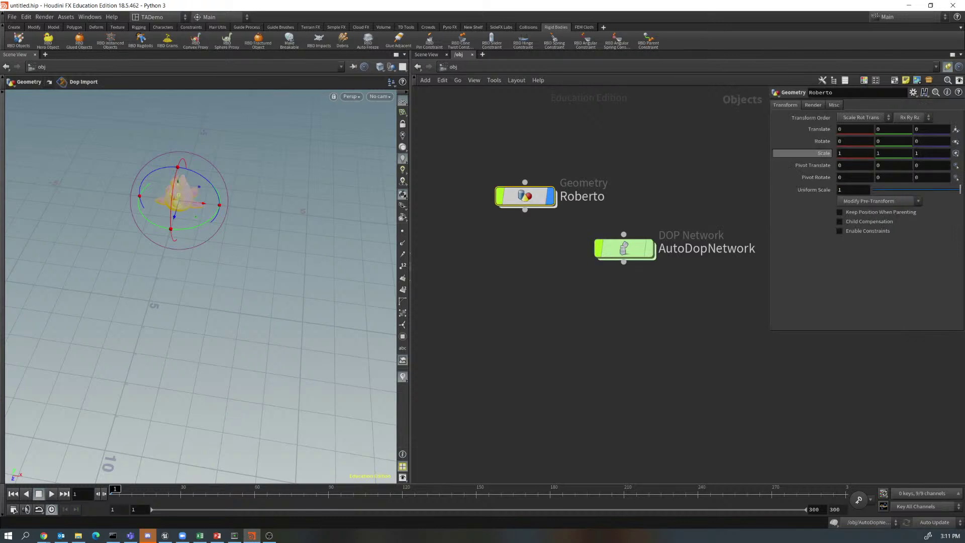
pyautogui.moveTo(848, 130); pyautogui.dragTo(877, 126, button='middle')
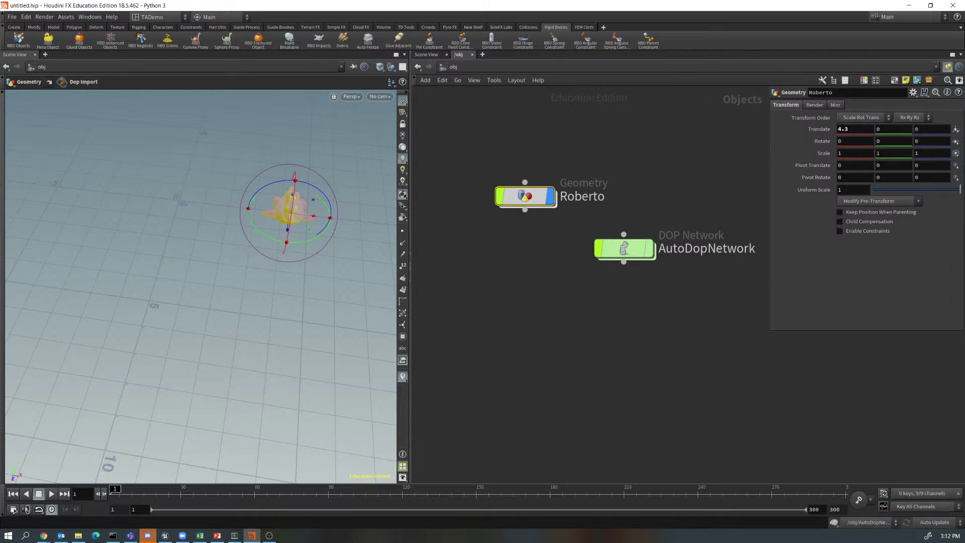
pyautogui.press('Escape')
pyautogui.moveTo(201, 301); pyautogui.dragTo(236, 277)
pyautogui.press('r')
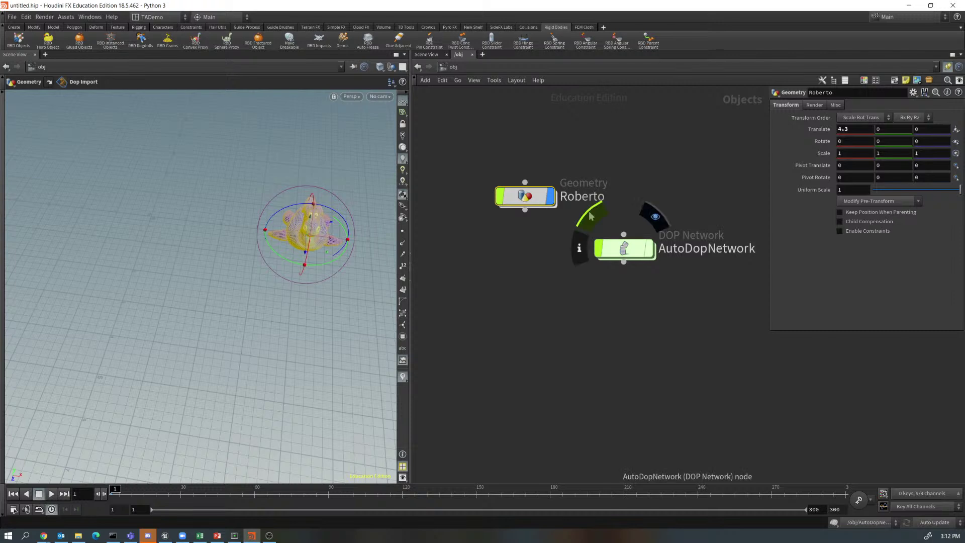
# Play the simulation inside AutoDopNetwork with rbdpinconstraint1 selected, and examine how Roberto swings around the pin.
pyautogui.doubleClick(624, 248)
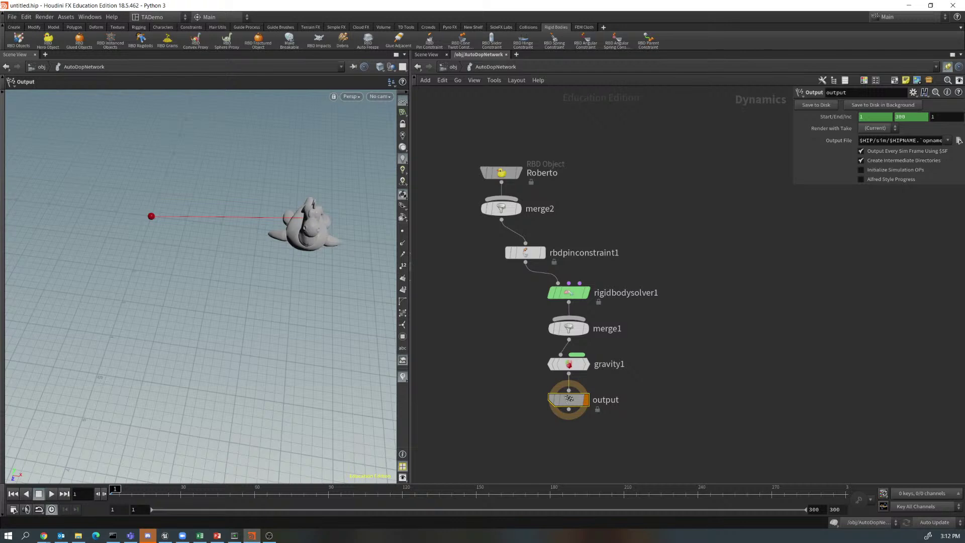
pyautogui.click(525, 252)
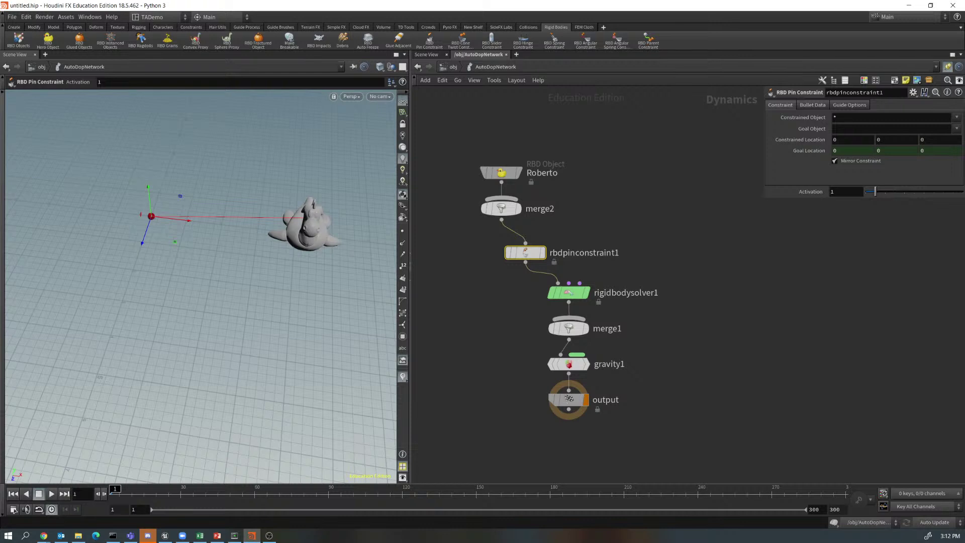
pyautogui.click(52, 493)
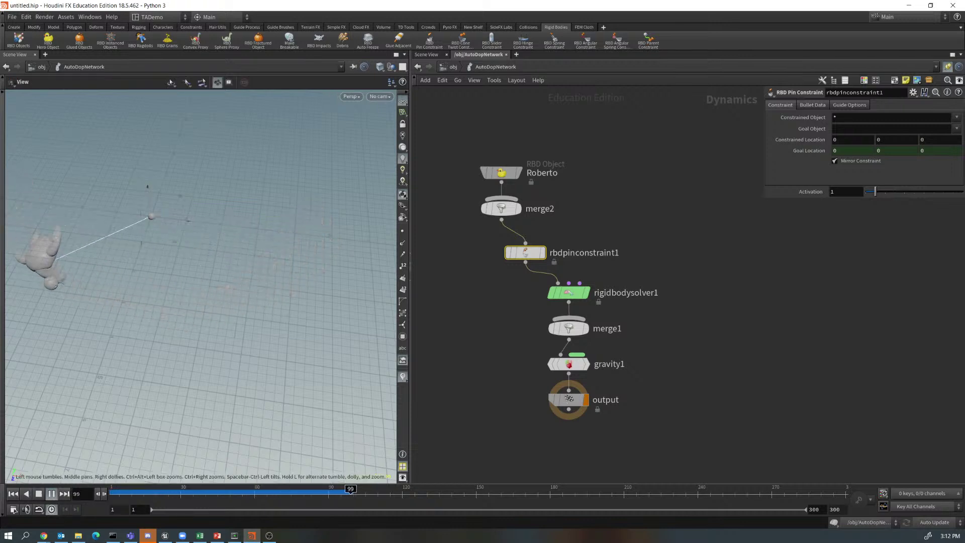
pyautogui.press('Escape')
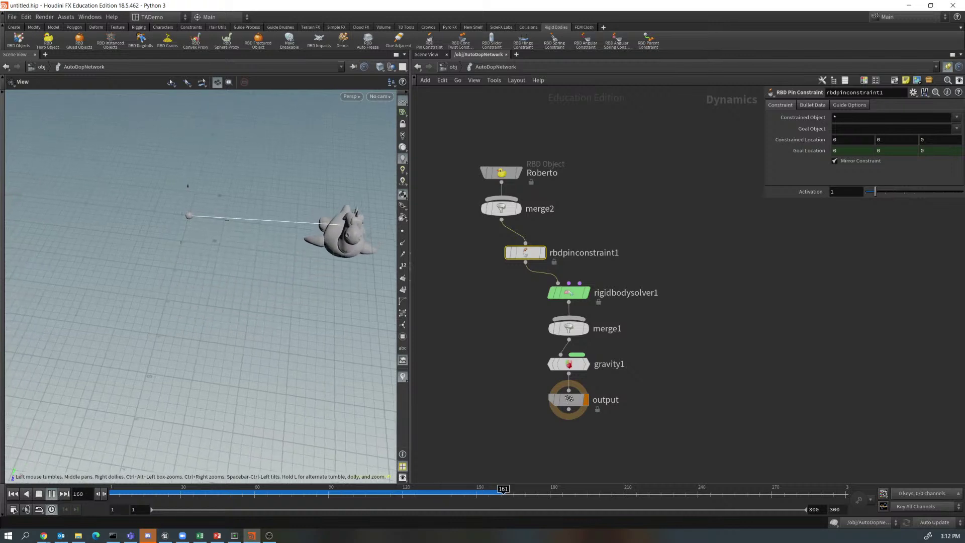
pyautogui.press('Return')
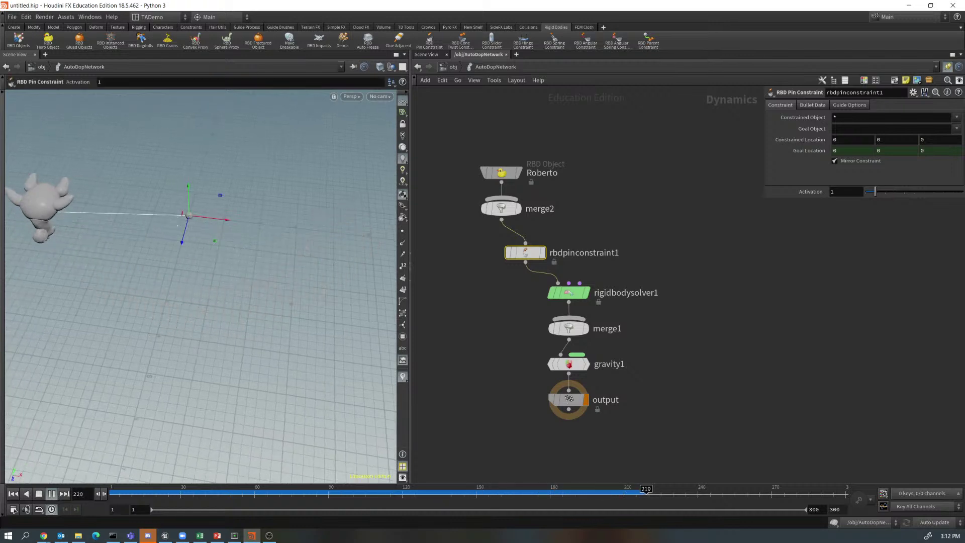
# Stop the simulation, return to frame 1, and set rbdpinconstraint1's constrained object to Roberto.
pyautogui.press('Up')
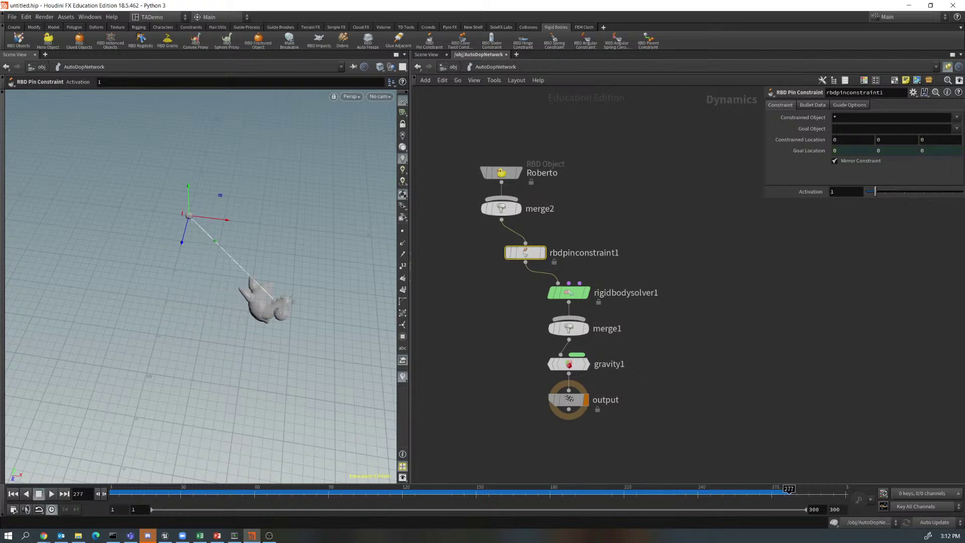
pyautogui.hotkey('ctrl', 'Up')
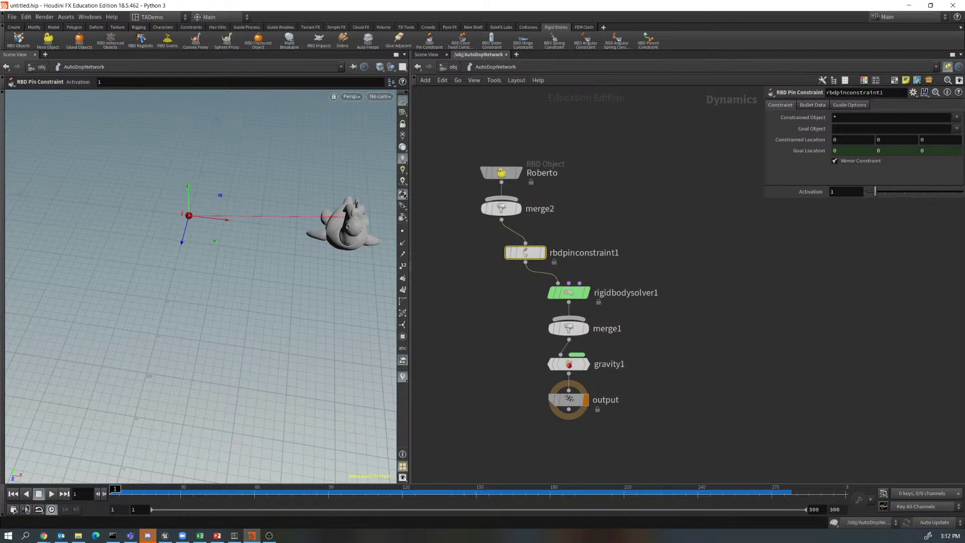
pyautogui.click(955, 117)
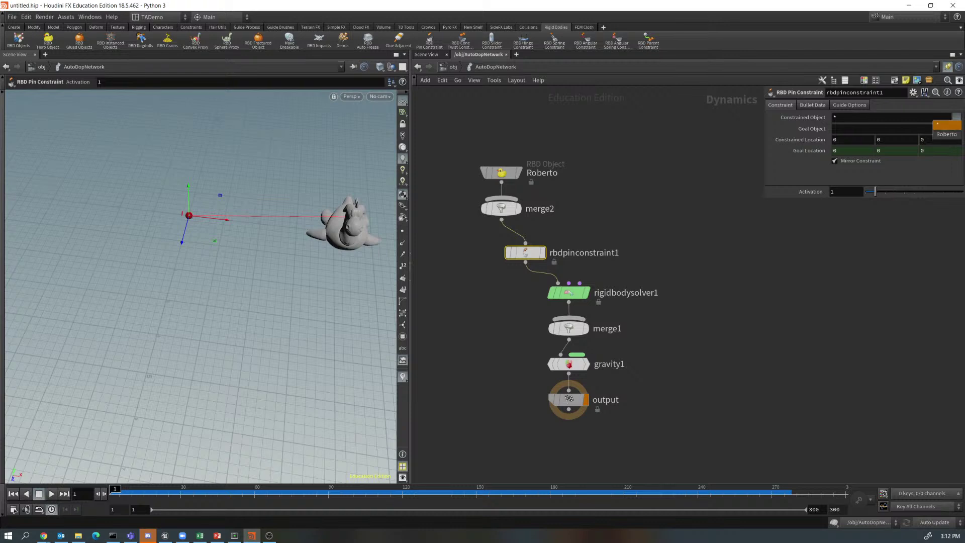
pyautogui.click(946, 134)
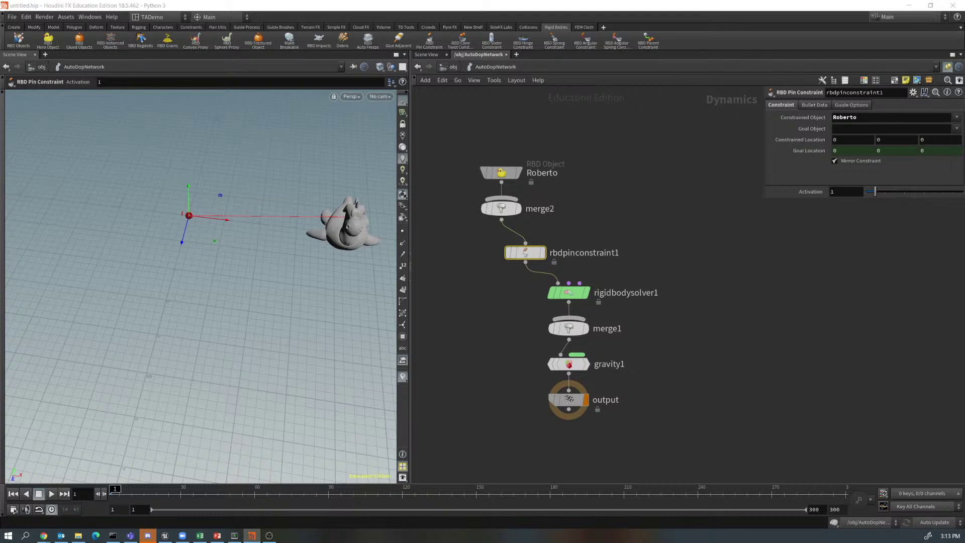
# Move the pin constraint to about (2.04, 1.08, -1.83), play the simulation to check the swing, and rewind to frame 1.
pyautogui.moveTo(188, 215); pyautogui.dragTo(267, 174)
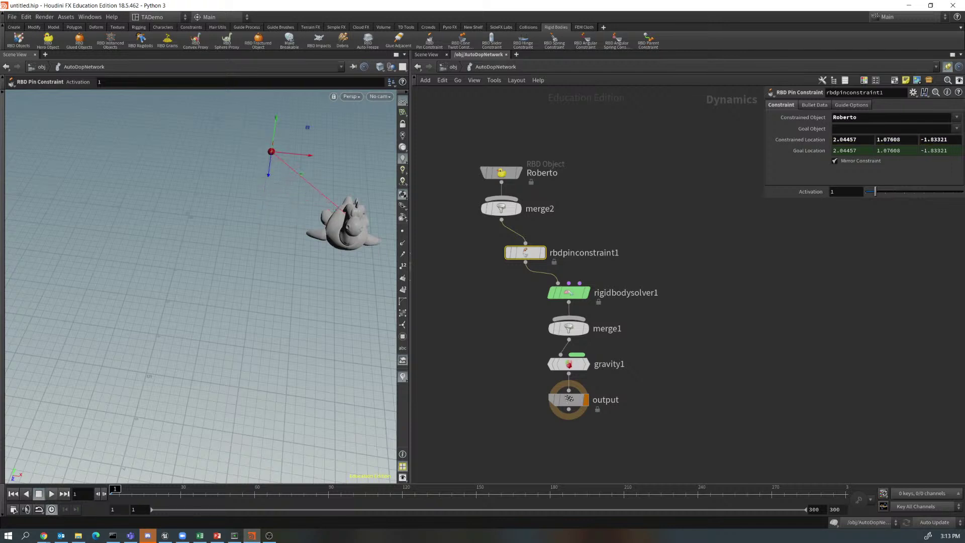
pyautogui.click(51, 494)
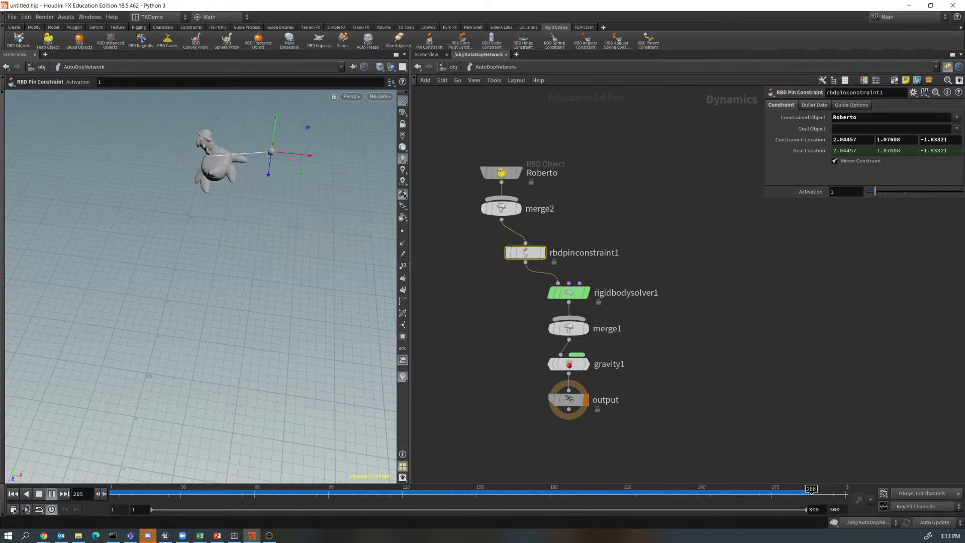
pyautogui.click(39, 493)
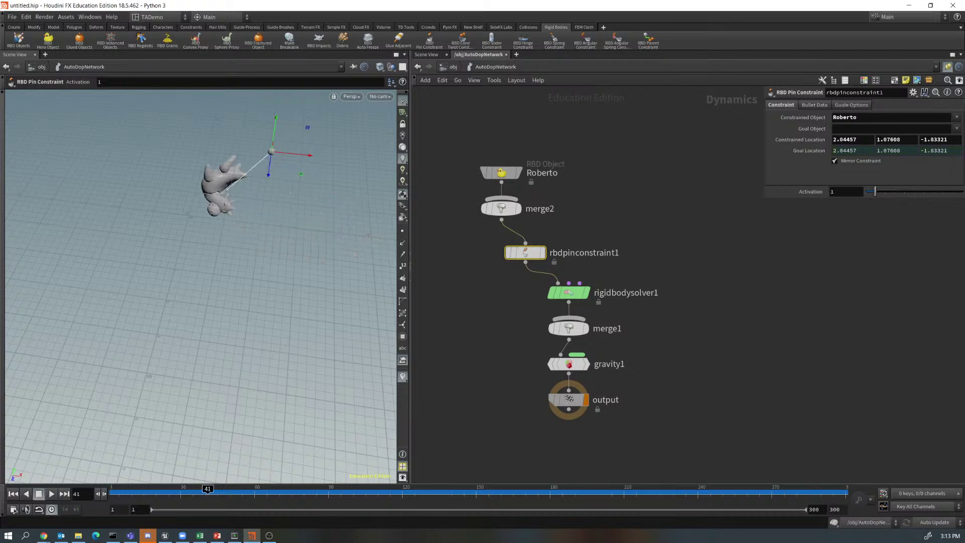
pyautogui.click(13, 494)
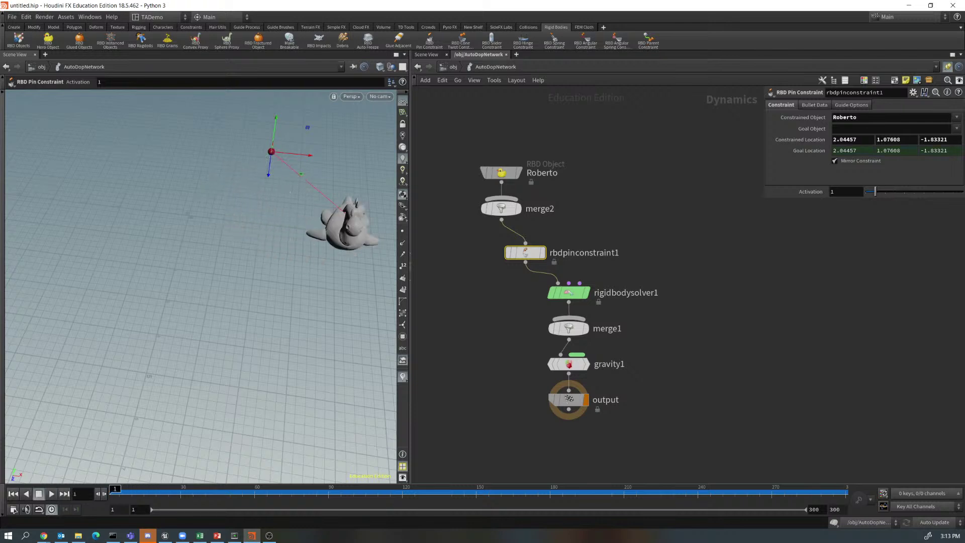
# Move the pin constraint to about (-0.09, -0.55, -1.83), play the simulation to check the swing, and rewind to frame 1.
pyautogui.moveTo(306, 154); pyautogui.dragTo(274, 152)
pyautogui.moveTo(202, 144); pyautogui.dragTo(197, 188)
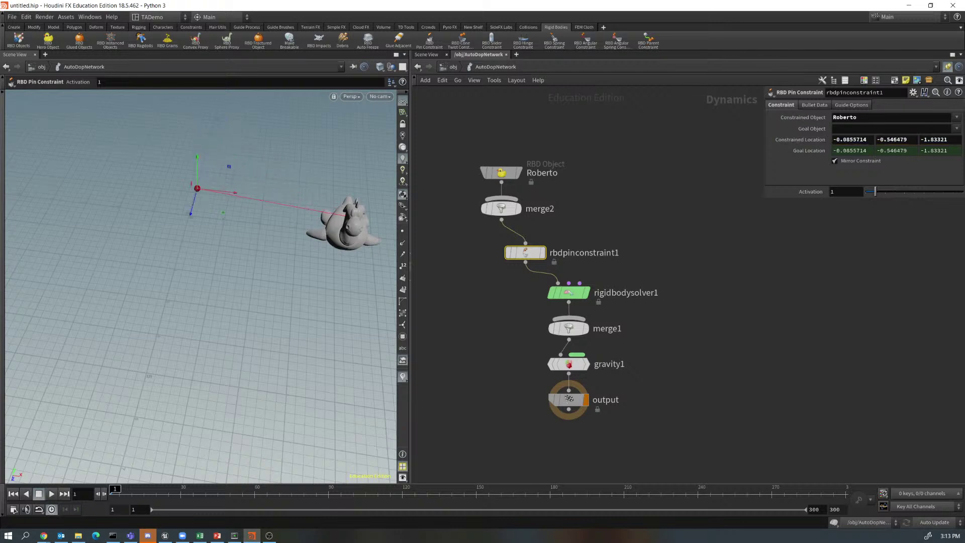
pyautogui.hotkey('alt', 'Tab')
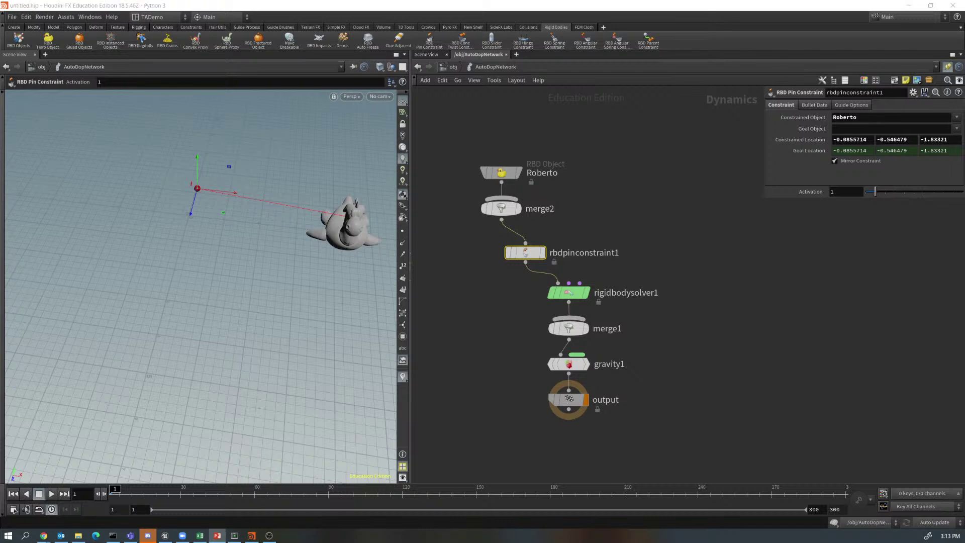
pyautogui.hotkey('alt', 'Tab')
pyautogui.press('Up')
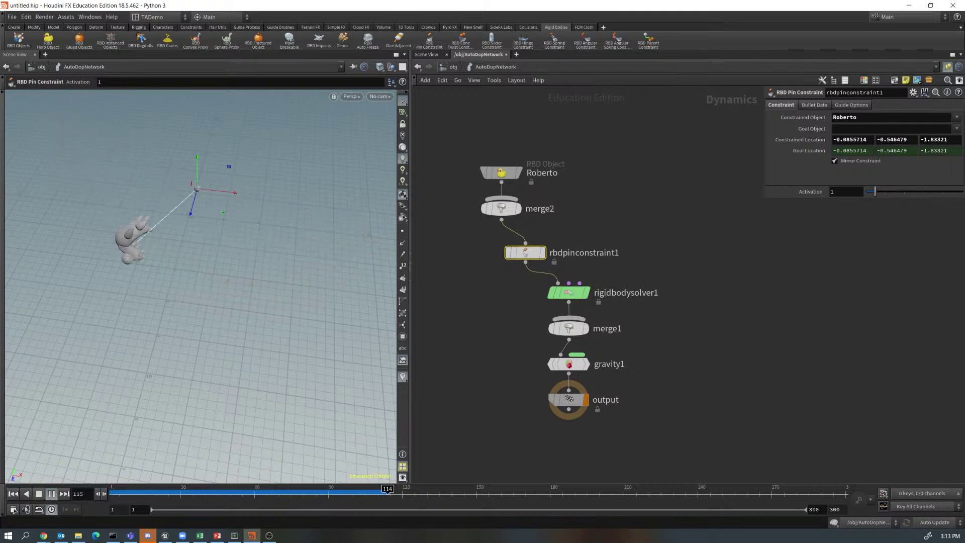
pyautogui.click(39, 494)
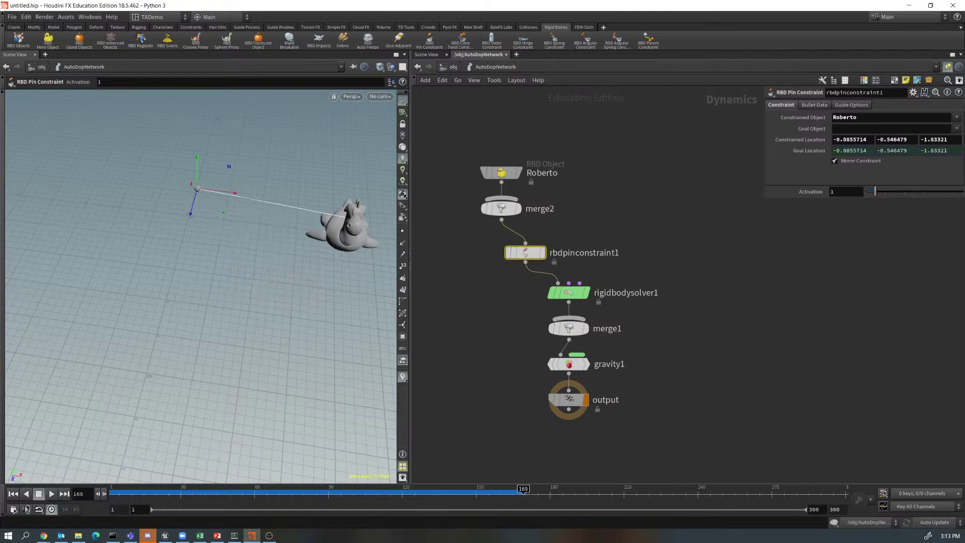
pyautogui.click(13, 494)
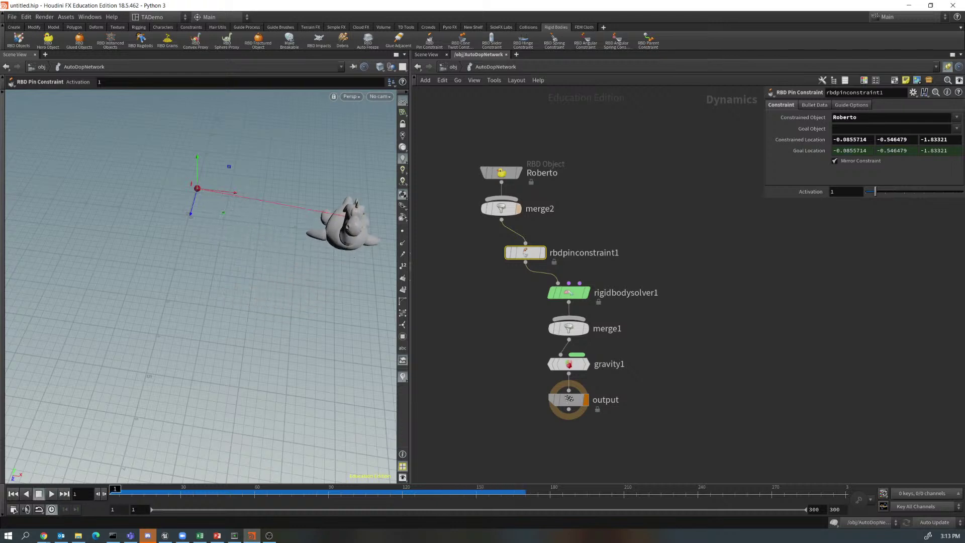
# Set the Roberto RBD object's initial Z velocity to -2 and its Y angular velocity to 10.
pyautogui.click(505, 173)
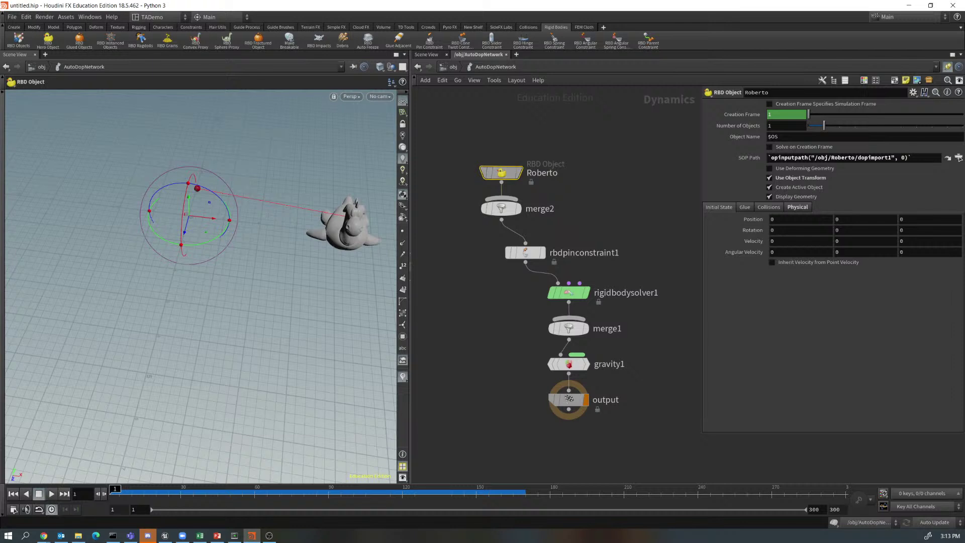
pyautogui.click(902, 241)
pyautogui.write('-2')
pyautogui.click(864, 251)
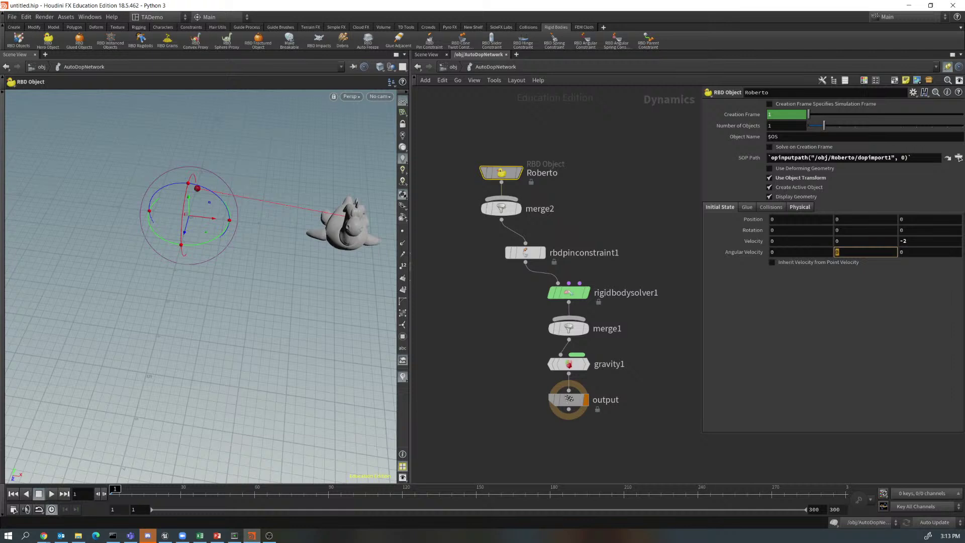
pyautogui.write('10')
pyautogui.press('Return')
# Play the simulation to examine how Roberto swings and spins with the initial velocities, and rewind to frame 1.
pyautogui.press('Up')
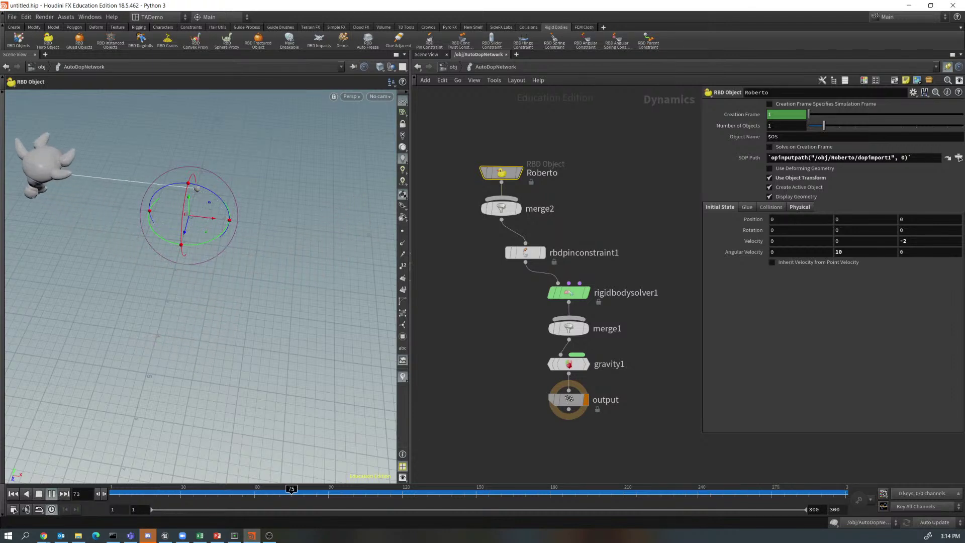
pyautogui.click(38, 494)
pyautogui.click(13, 493)
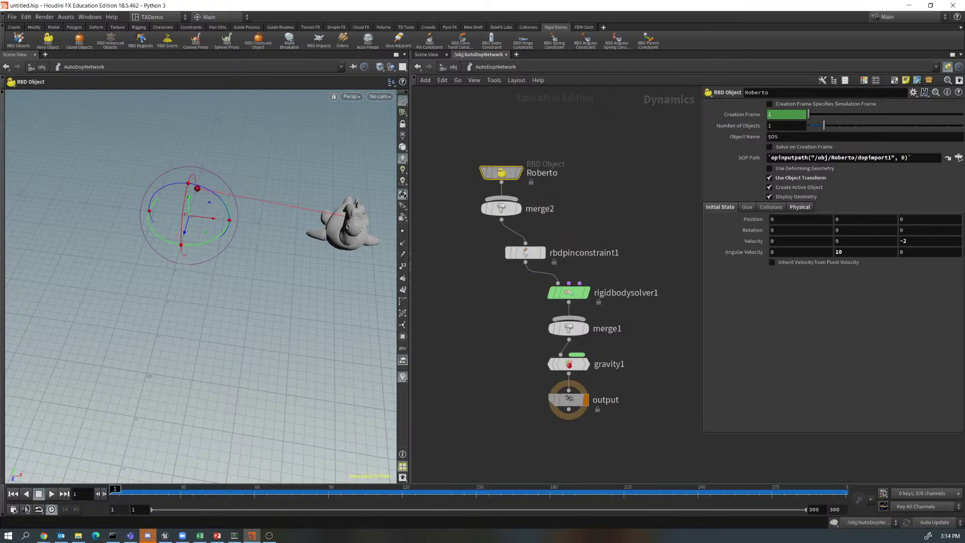
pyautogui.click(217, 535)
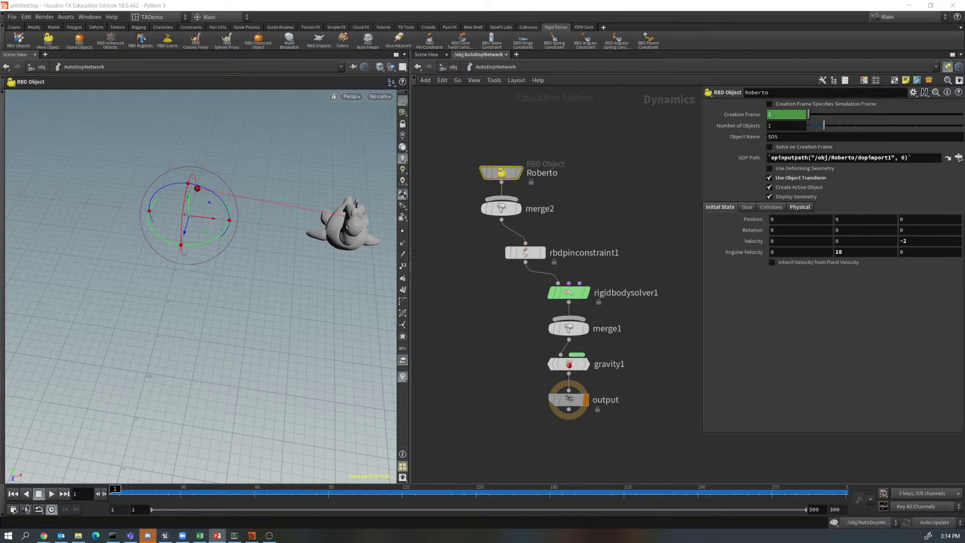
# Move the Roberto RBD node away from merge2, and place AutoDopNetwork below the Roberto geometry at object level.
pyautogui.moveTo(505, 215); pyautogui.dragTo(477, 168)
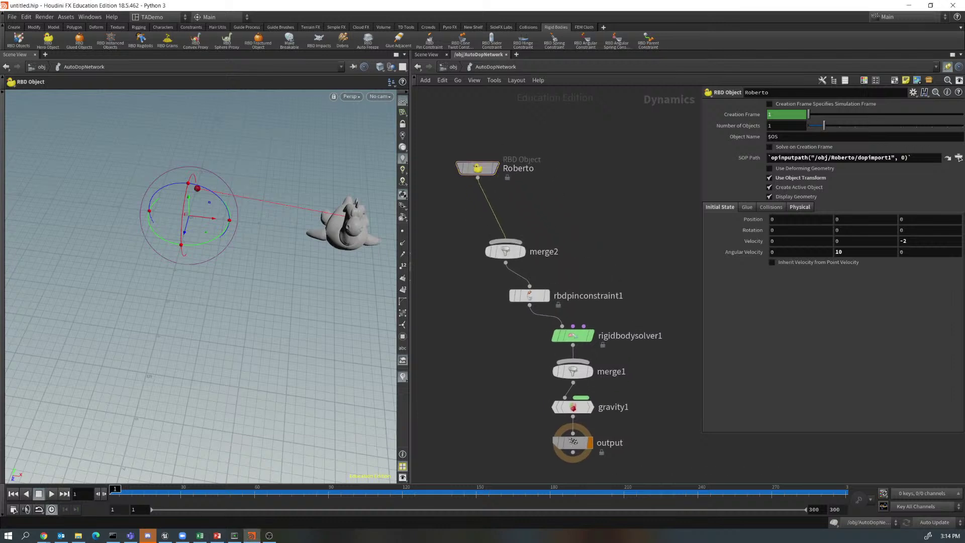
pyautogui.press('u')
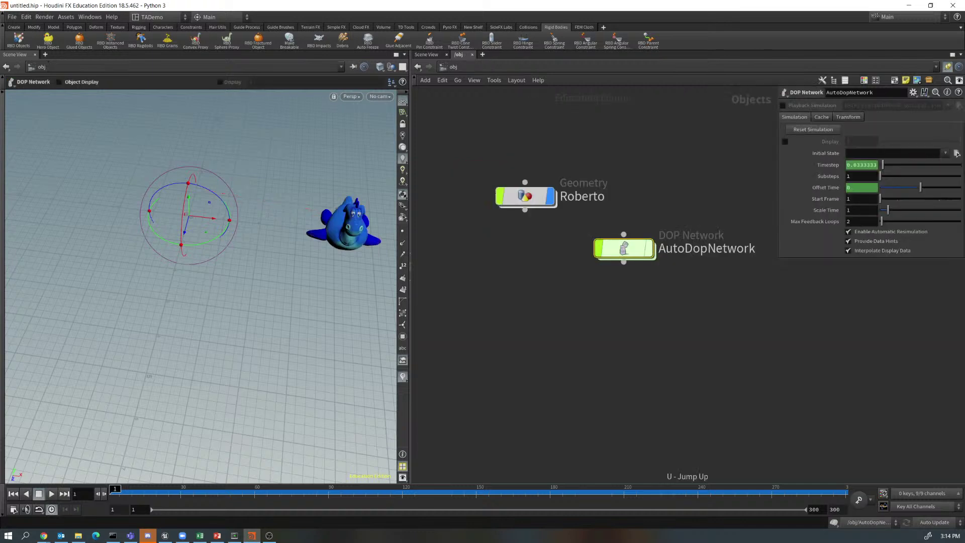
pyautogui.moveTo(625, 247); pyautogui.dragTo(538, 332)
# Duplicate the Roberto geometry object and rename the copy Roberto2.
pyautogui.click(525, 195)
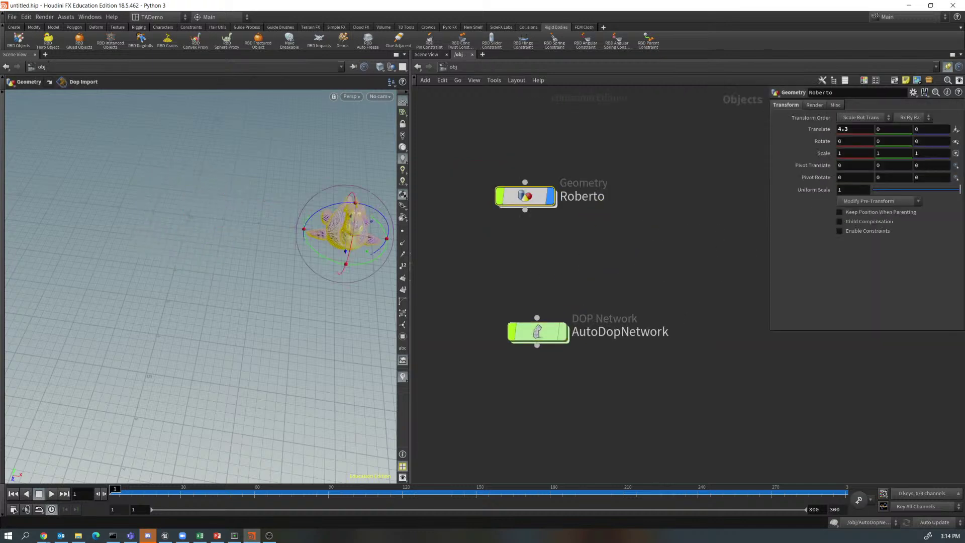
pyautogui.keyDown('alt'); pyautogui.moveTo(525, 196); pyautogui.dragTo(617, 225); pyautogui.keyUp('alt')
pyautogui.doubleClick(677, 225)
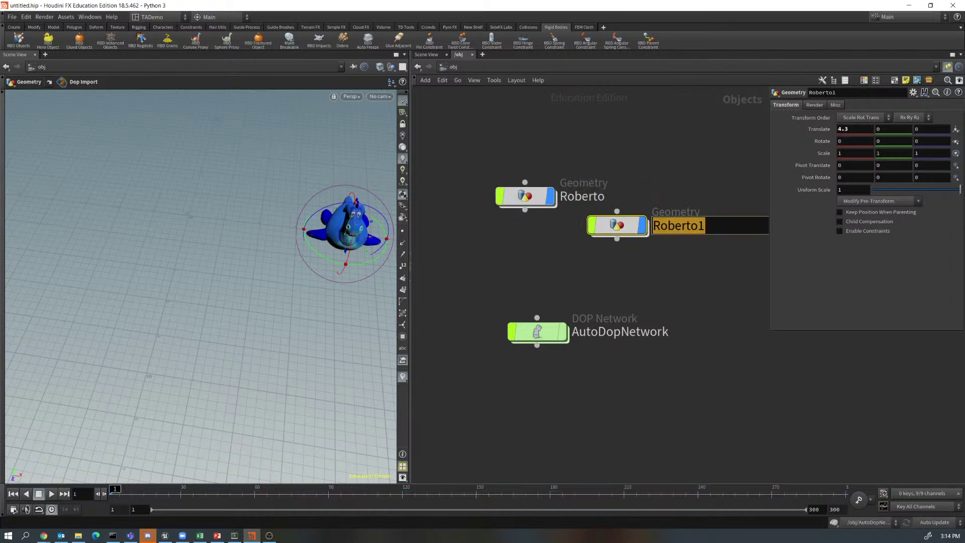
pyautogui.press('BackSpace')
pyautogui.write('2')
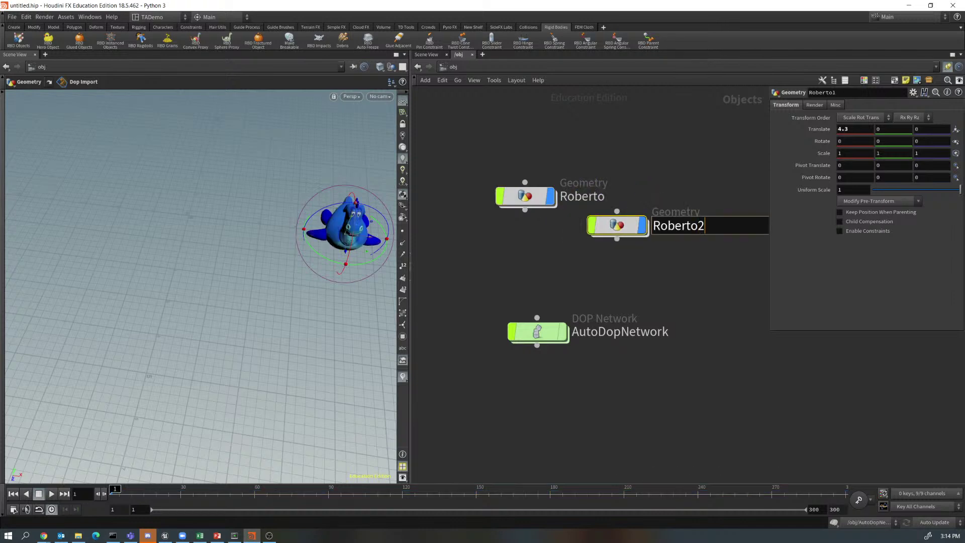
pyautogui.press('Return')
pyautogui.press('Escape')
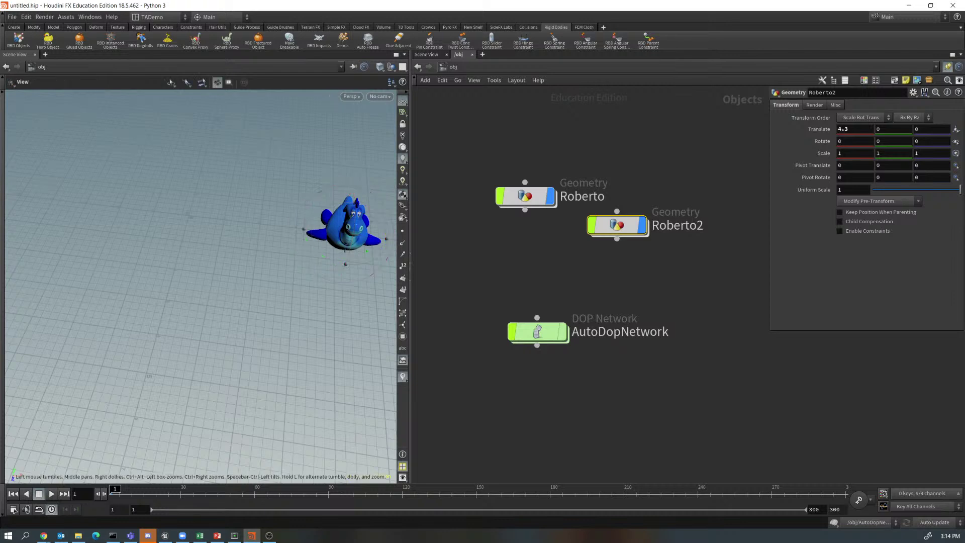
# Try rotating Roberto2 about X and moving it along Z in the viewport, undoing each change.
pyautogui.press('f')
pyautogui.press('Return')
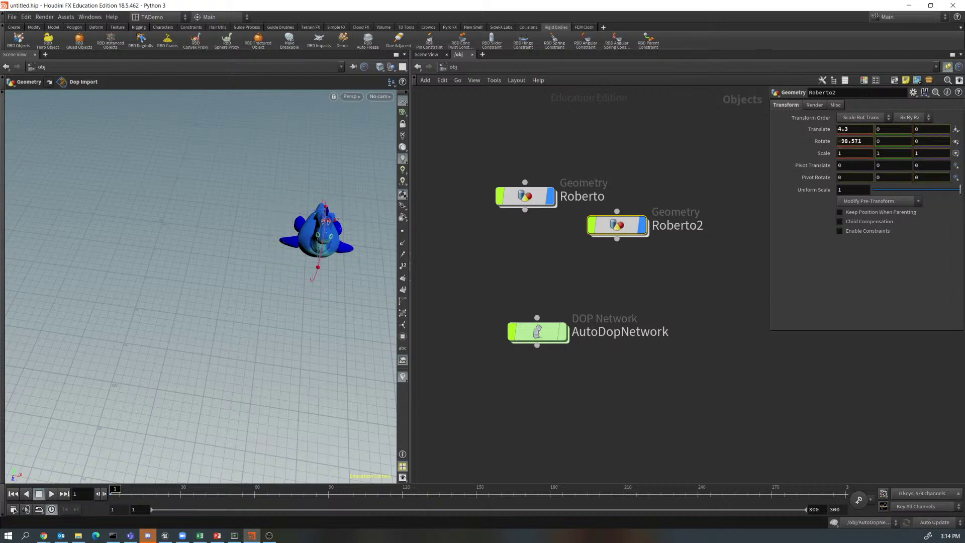
pyautogui.hotkey('ctrl', 'z')
pyautogui.keyDown('alt'); pyautogui.moveTo(236, 282); pyautogui.dragTo(176, 287); pyautogui.keyUp('alt')
pyautogui.moveTo(345, 266); pyautogui.dragTo(346, 263)
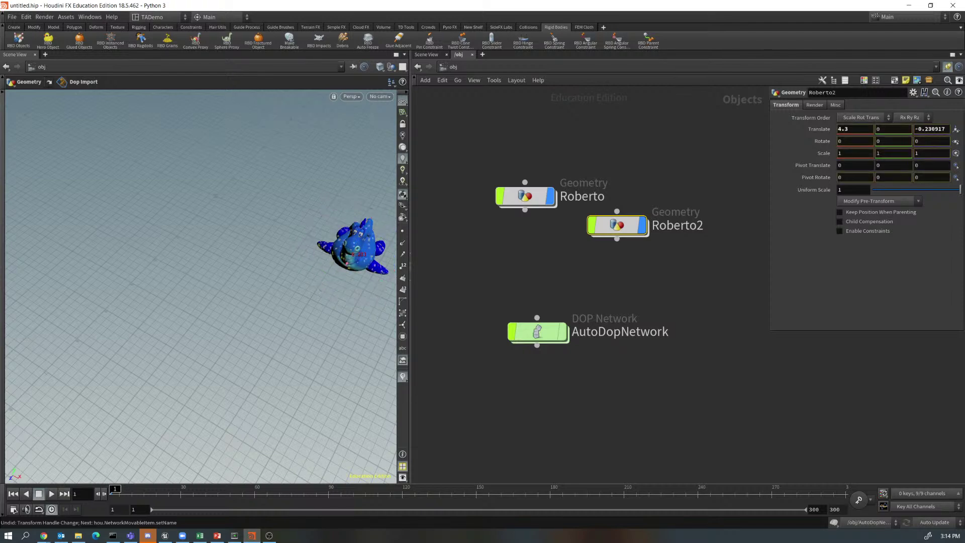
pyautogui.hotkey('ctrl', 'z')
pyautogui.press('Escape')
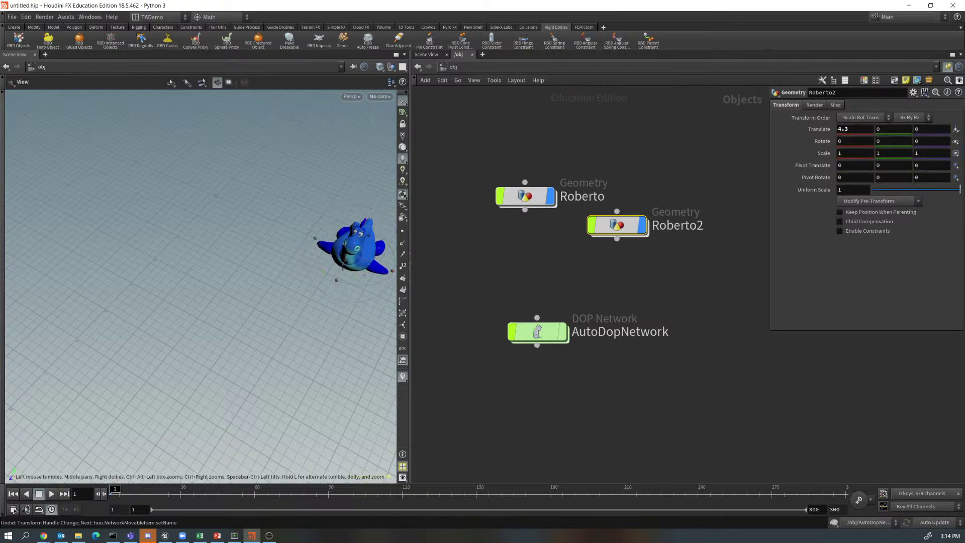
# Turn off the original Roberto's display and try moving Roberto2 along Z in the viewport.
pyautogui.hotkey('space', 'h')
pyautogui.keyDown('alt'); pyautogui.moveTo(227, 302); pyautogui.dragTo(226, 289); pyautogui.keyUp('alt')
pyautogui.click(550, 196)
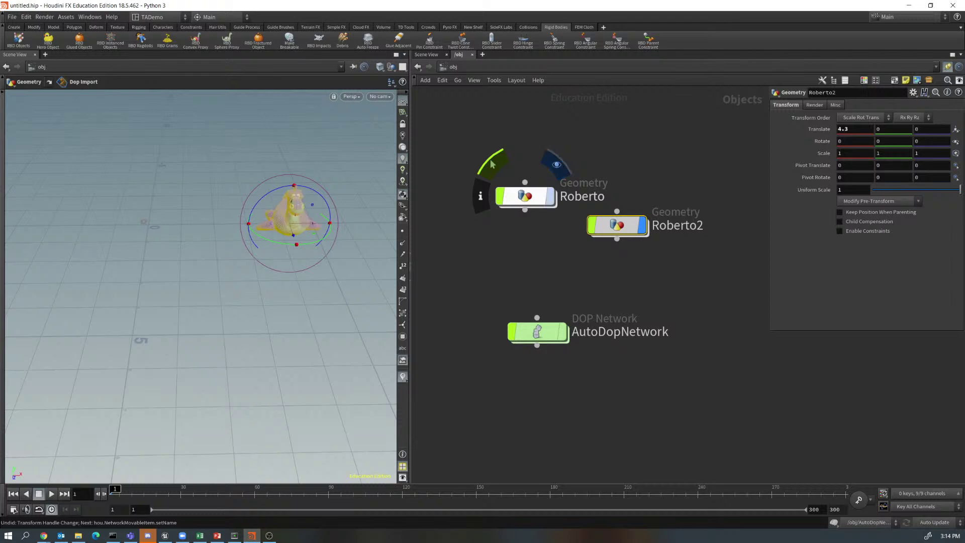
pyautogui.moveTo(293, 235); pyautogui.dragTo(293, 231)
pyautogui.hotkey('ctrl', 'z')
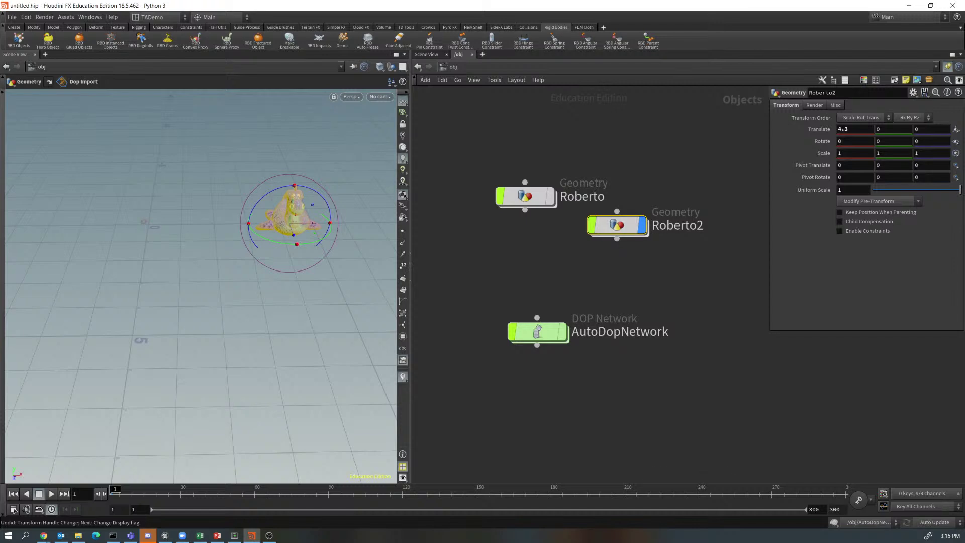
# Set Roberto2's Z translate to -2.7 and turn the original Roberto's display back on.
pyautogui.middleClick(926, 129)
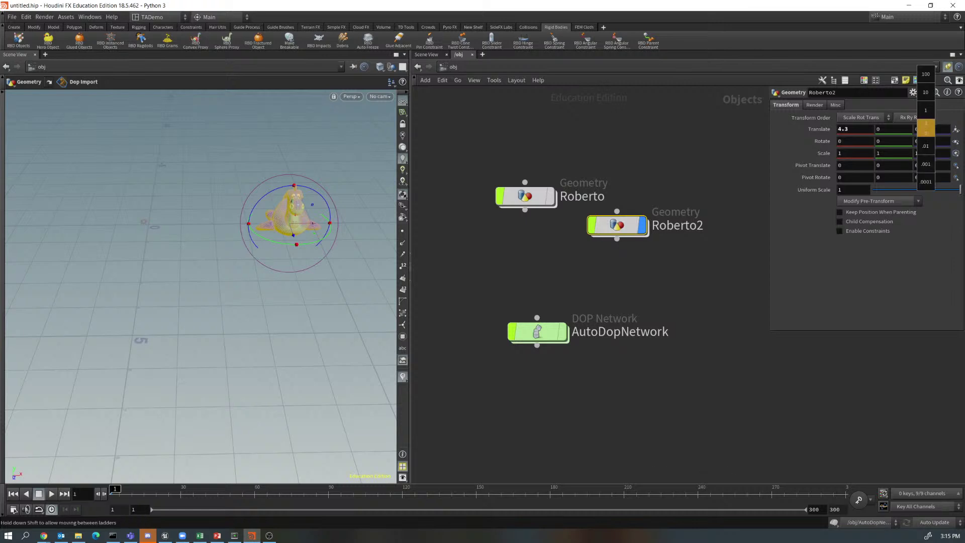
pyautogui.moveTo(925, 129); pyautogui.dragTo(925, 145, button='middle')
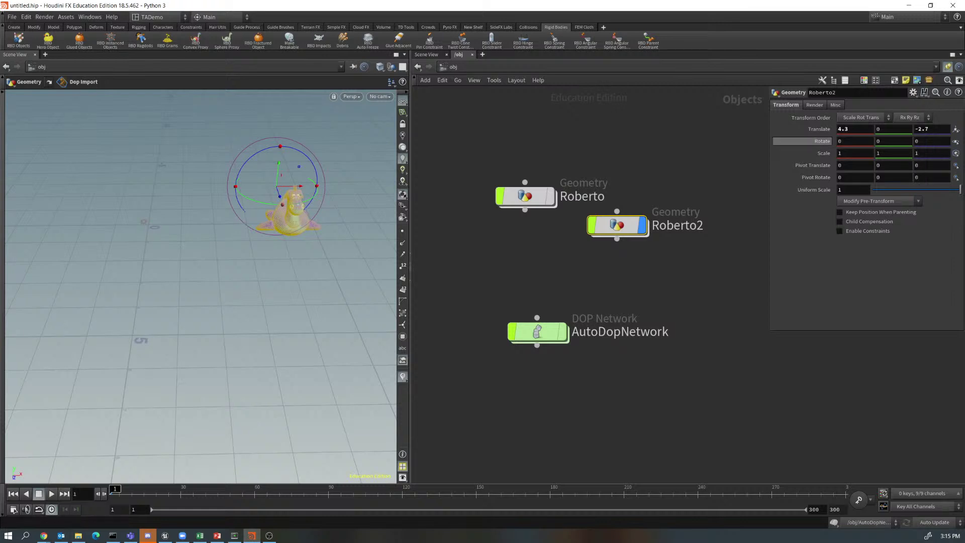
pyautogui.moveTo(491, 163)
pyautogui.click(551, 196)
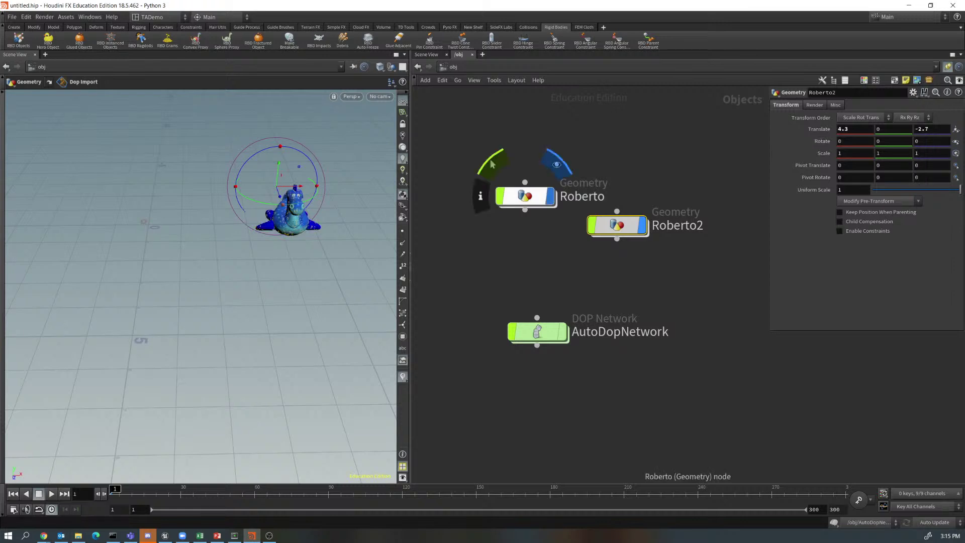
# Undo the Roberto2 changes back through the duplication, and select the original Roberto geometry object.
pyautogui.hotkey('ctrl', 'z')
pyautogui.hotkey('ctrl', 'z')
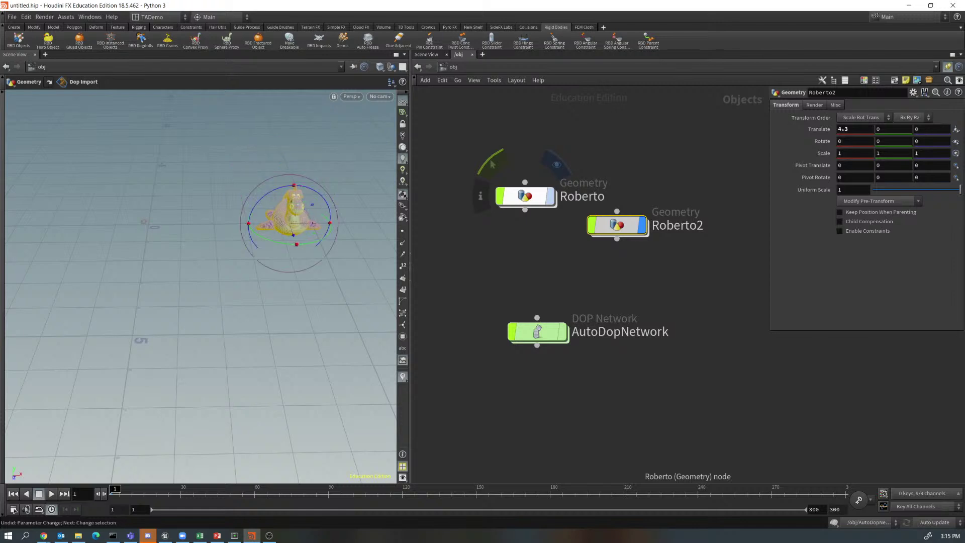
pyautogui.hotkey('ctrl', 'z')
pyautogui.hotkey('ctrl', 'z')
pyautogui.hotkey('ctrl', 'z')
pyautogui.hotkey('ctrl', 'z')
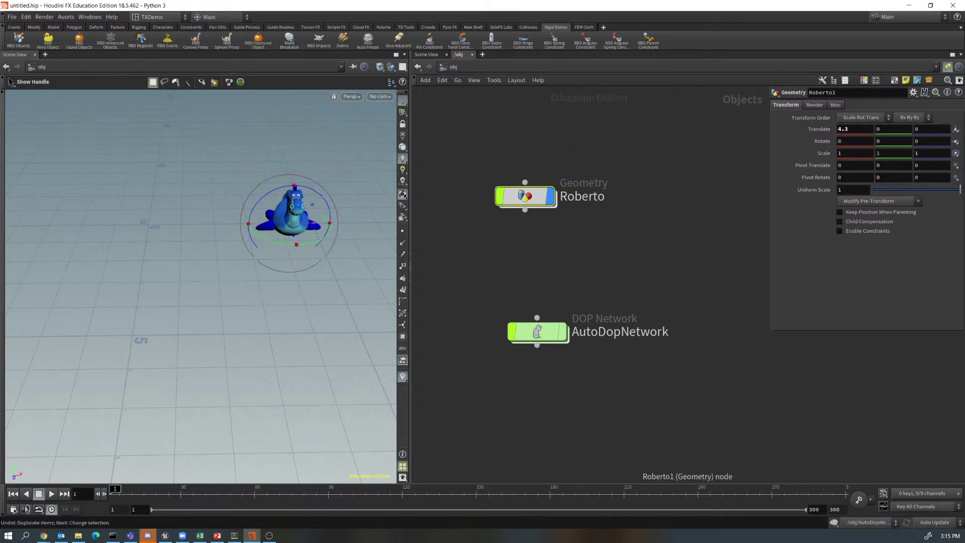
pyautogui.click(525, 196)
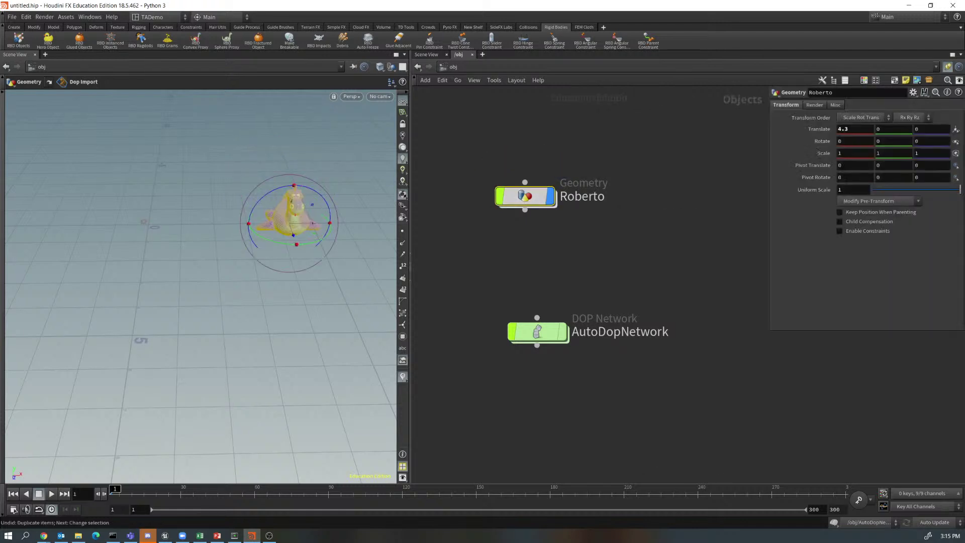
# Add a Test Geometry: Rubber Toy object at object level, rename it Roberto2 and place its node below Roberto.
pyautogui.press('Tab')
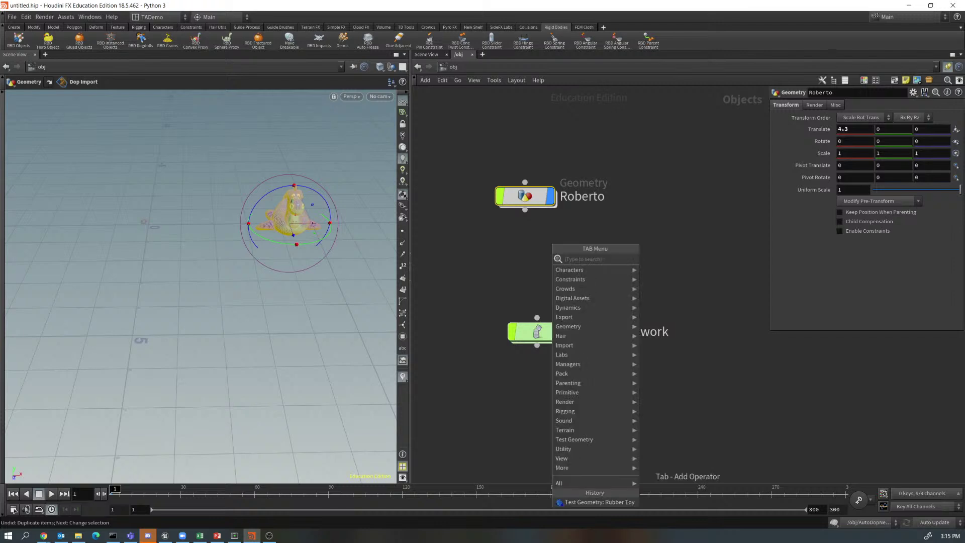
pyautogui.click(598, 502)
pyautogui.click(603, 251)
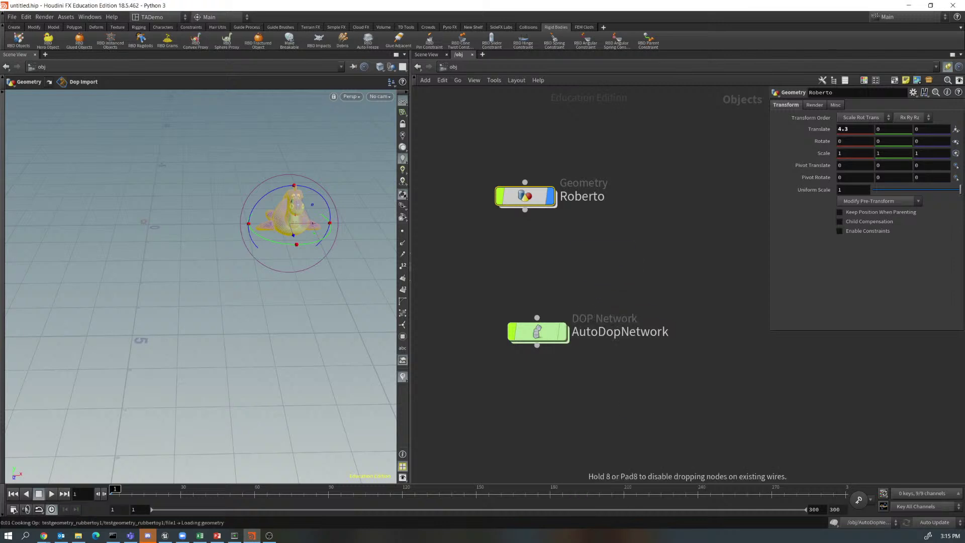
pyautogui.doubleClick(703, 252)
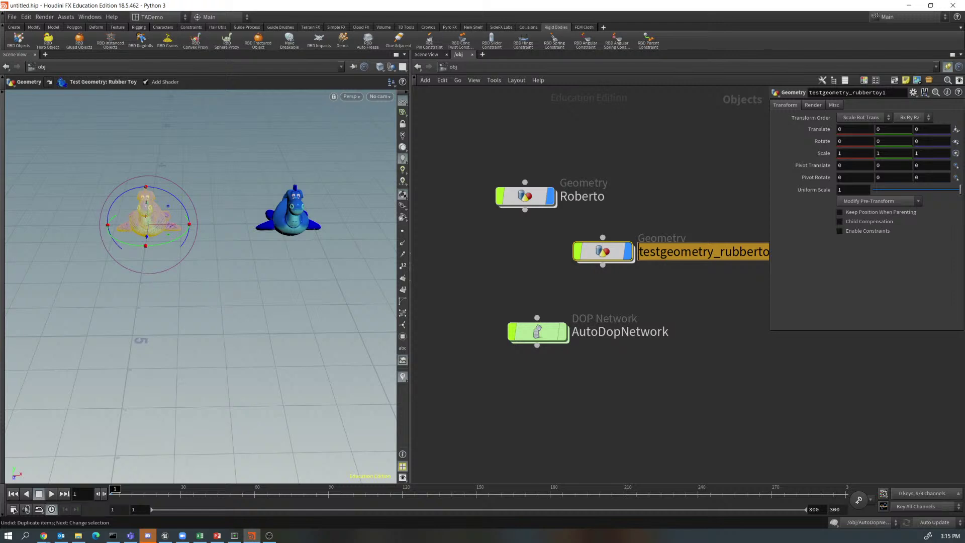
pyautogui.write('Robe')
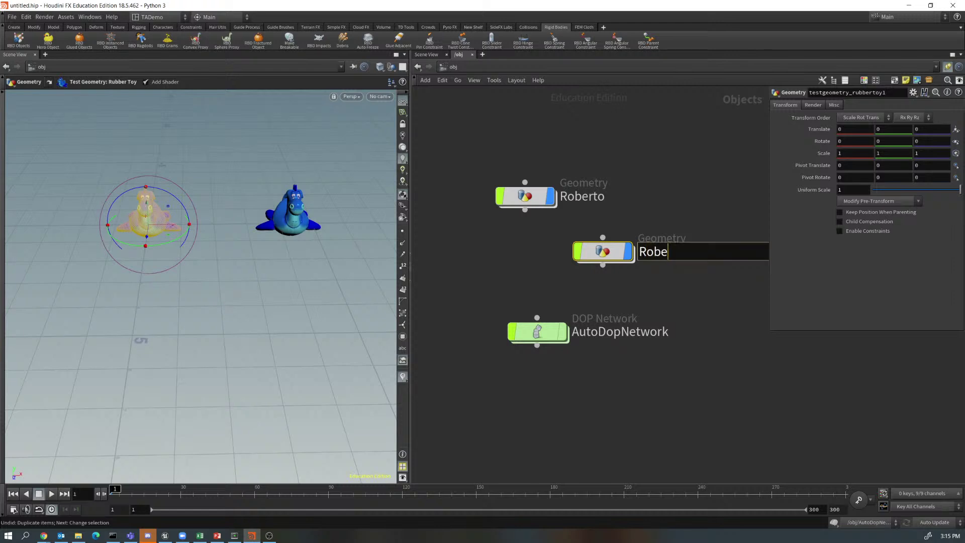
pyautogui.write('rto2')
pyautogui.press('Return')
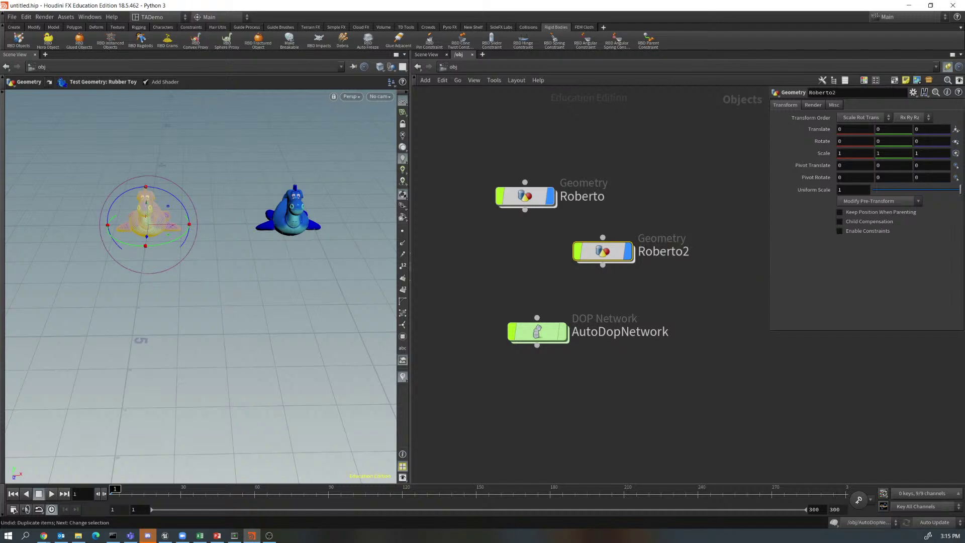
pyautogui.moveTo(602, 250); pyautogui.dragTo(593, 242)
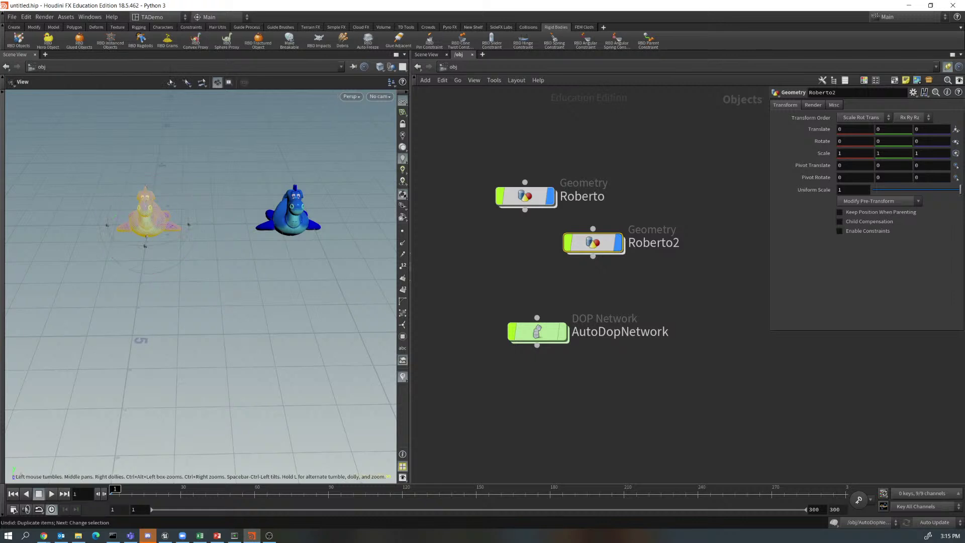
# Move Roberto2 behind the original Roberto, to 6.1 in X and -3.5 in Z.
pyautogui.keyDown('alt'); pyautogui.moveTo(201, 252); pyautogui.dragTo(211, 294, button='middle'); pyautogui.keyUp('alt')
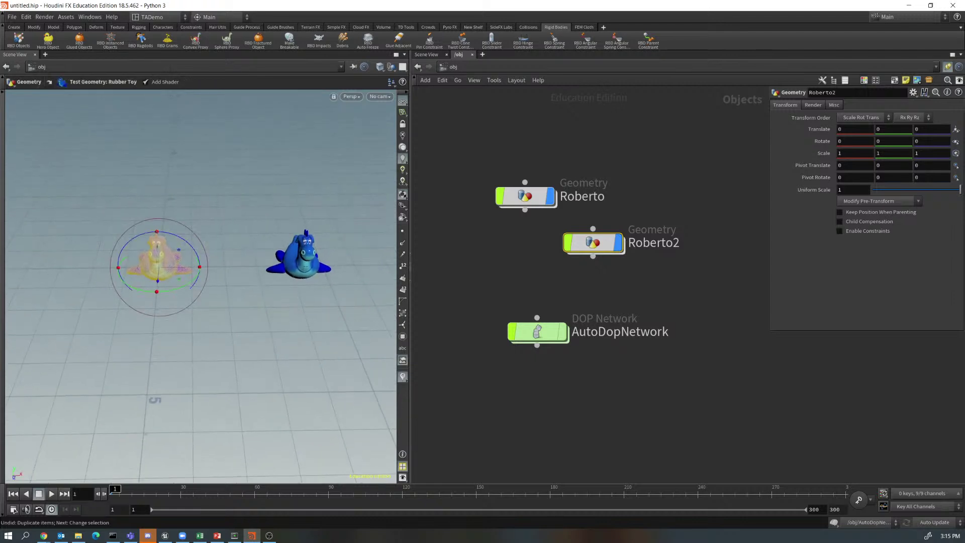
pyautogui.moveTo(492, 163)
pyautogui.moveTo(846, 129)
pyautogui.mouseDown(button='middle')
pyautogui.moveTo(946, 126)
pyautogui.moveTo(864, 129)
pyautogui.mouseUp(button='middle')
pyautogui.press('Escape')
pyautogui.moveTo(226, 302)
pyautogui.mouseDown()
pyautogui.moveTo(252, 297)
pyautogui.moveTo(231, 294)
pyautogui.mouseUp()
pyautogui.press('Return')
# Look inside Roberto2's geometry network and convert Roberto2 into an RBD Hero Object.
pyautogui.moveTo(561, 210)
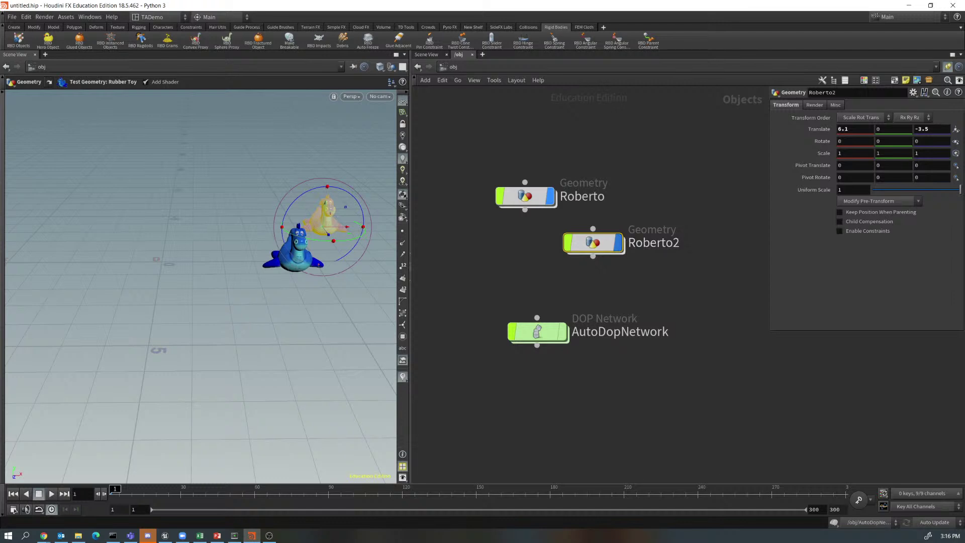
pyautogui.press('Return')
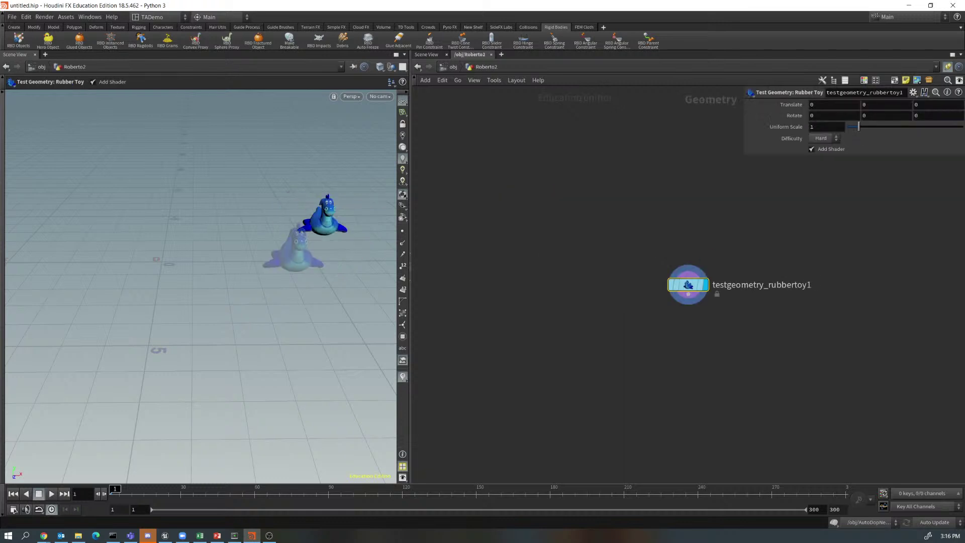
pyautogui.click(48, 41)
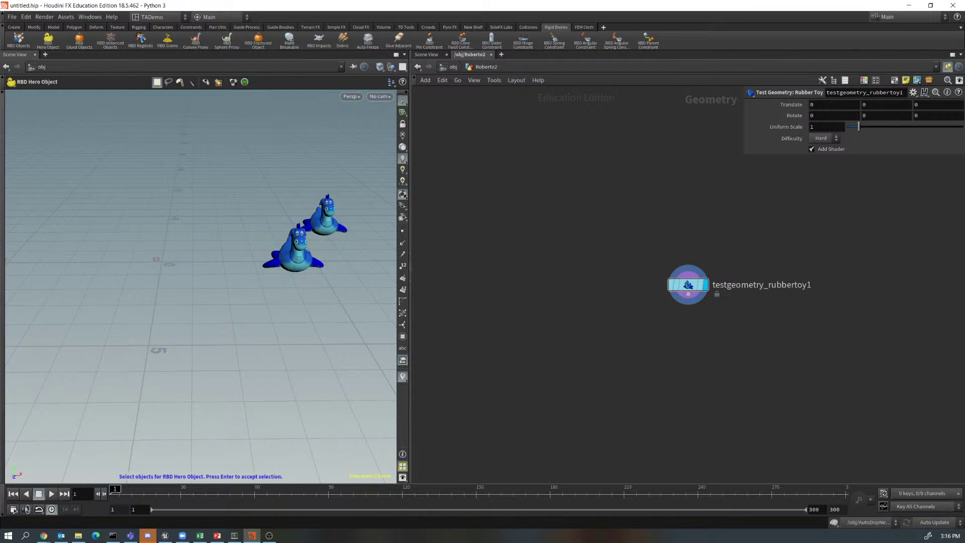
pyautogui.click(326, 215)
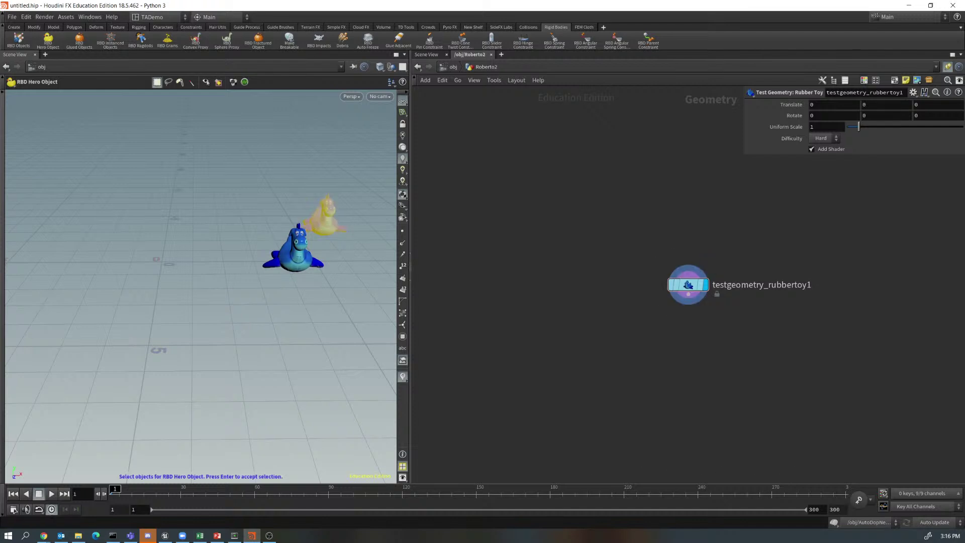
pyautogui.press('Return')
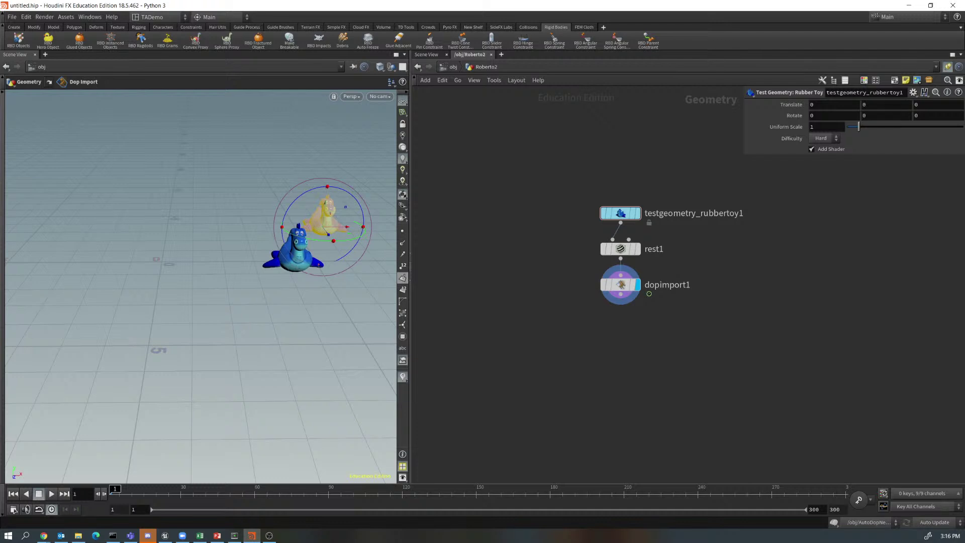
# Go into AutoDopNetwork and place the Roberto2 RBD object node beside Roberto, clear of the merge2 wiring.
pyautogui.press('u')
pyautogui.doubleClick(534, 332)
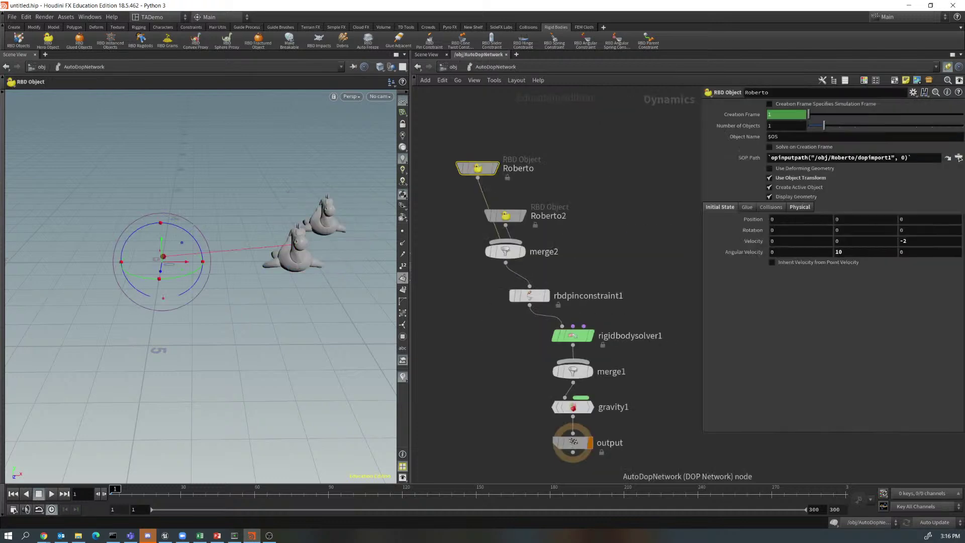
pyautogui.moveTo(505, 215); pyautogui.dragTo(616, 212)
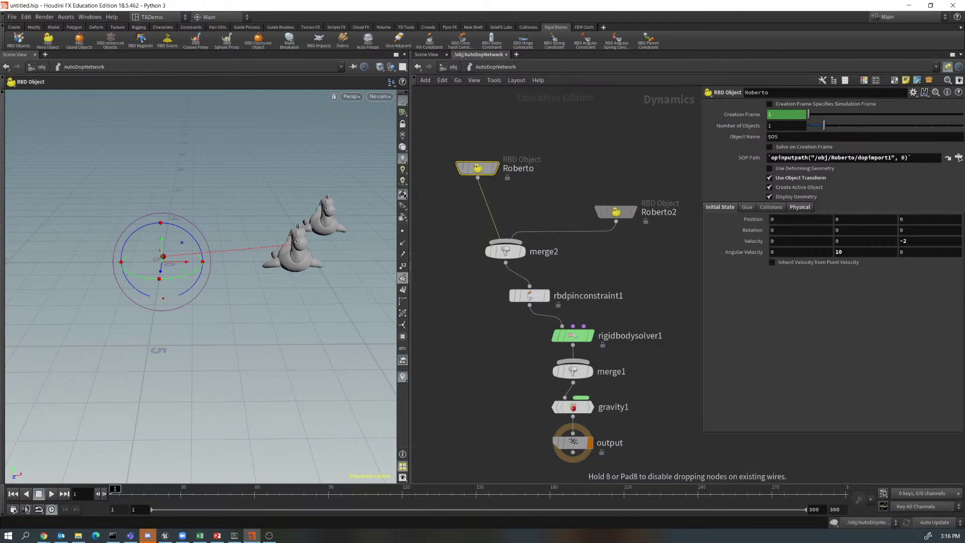
pyautogui.moveTo(251, 286)
pyautogui.keyDown('alt'); pyautogui.mouseDown()
pyautogui.moveTo(208, 289)
pyautogui.moveTo(296, 286)
pyautogui.moveTo(236, 281)
pyautogui.mouseUp(); pyautogui.keyUp('alt')
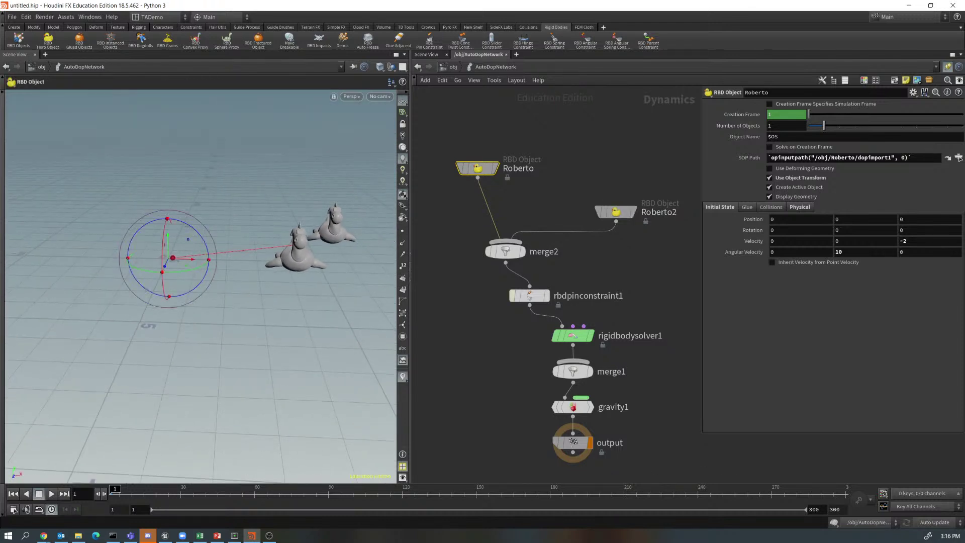
pyautogui.moveTo(615, 212); pyautogui.dragTo(573, 196)
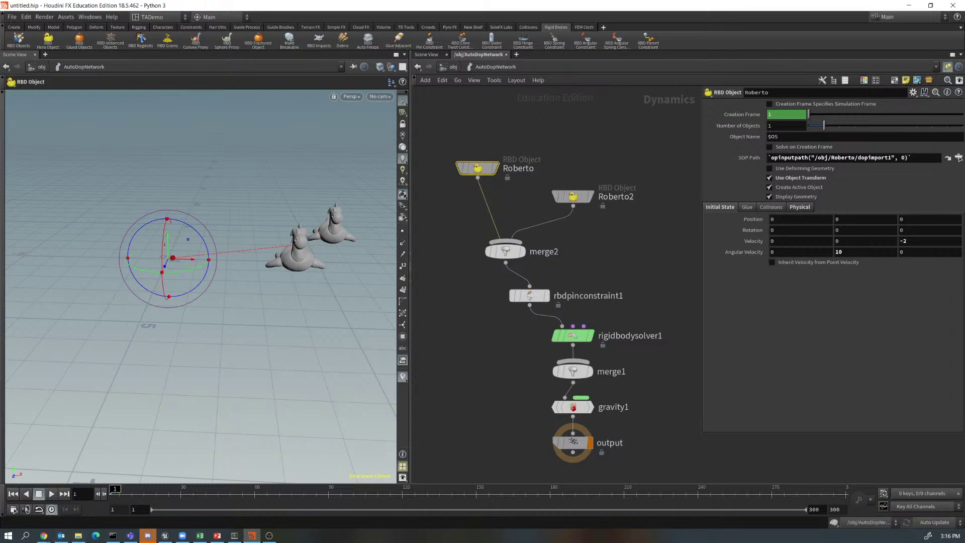
# Play the simulation with both Roberto objects, stop it and return to the first frame.
pyautogui.click(51, 493)
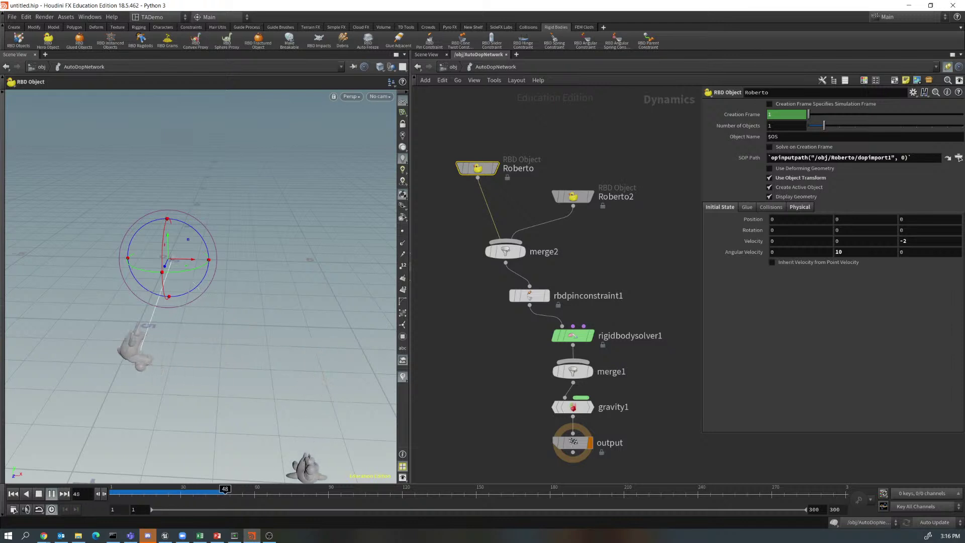
pyautogui.click(51, 494)
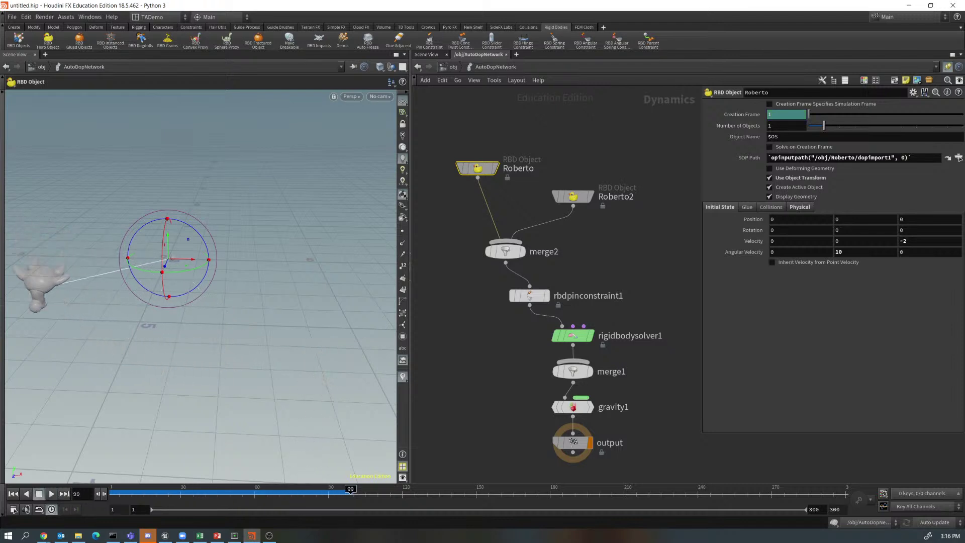
pyautogui.click(13, 493)
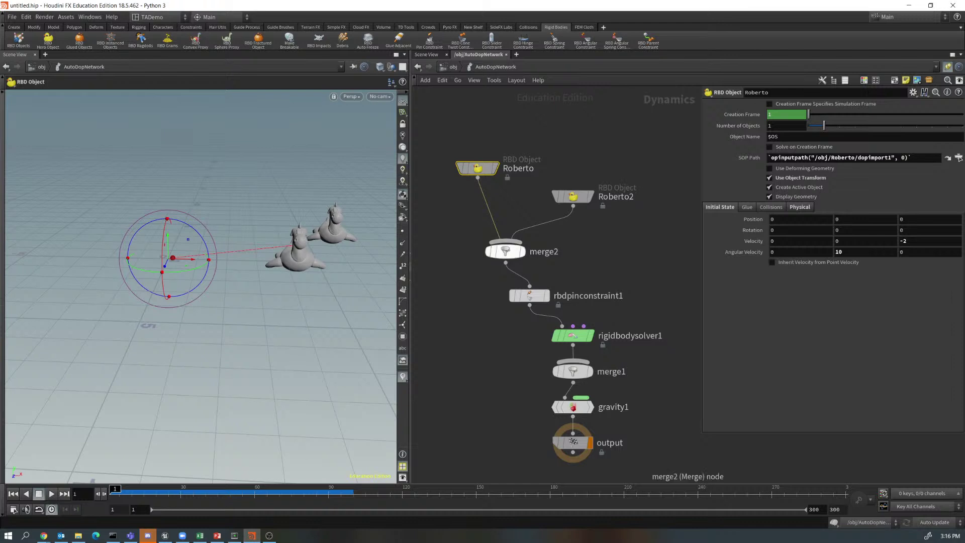
# Tidy merge2 and rbdpinconstraint1 upward and insert another RBD Pin Constraint between rbdpinconstraint1 and rigidbodysolver1.
pyautogui.moveTo(505, 251); pyautogui.dragTo(493, 242)
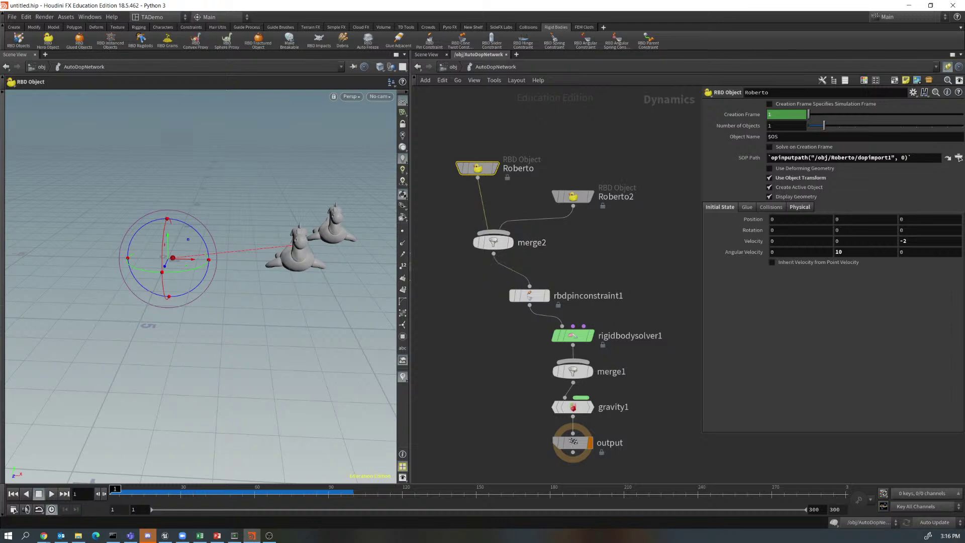
pyautogui.moveTo(530, 295); pyautogui.dragTo(498, 275)
pyautogui.press('Tab')
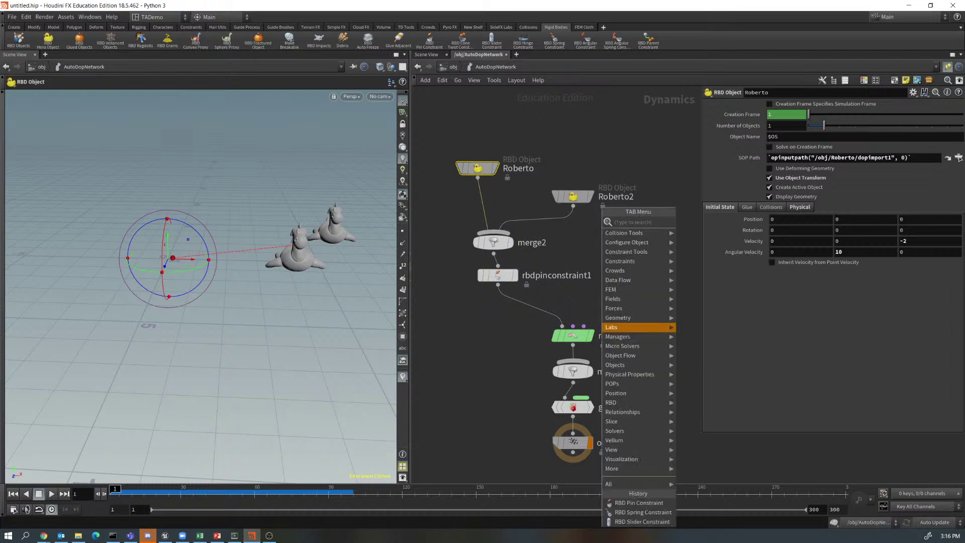
pyautogui.press('Up')
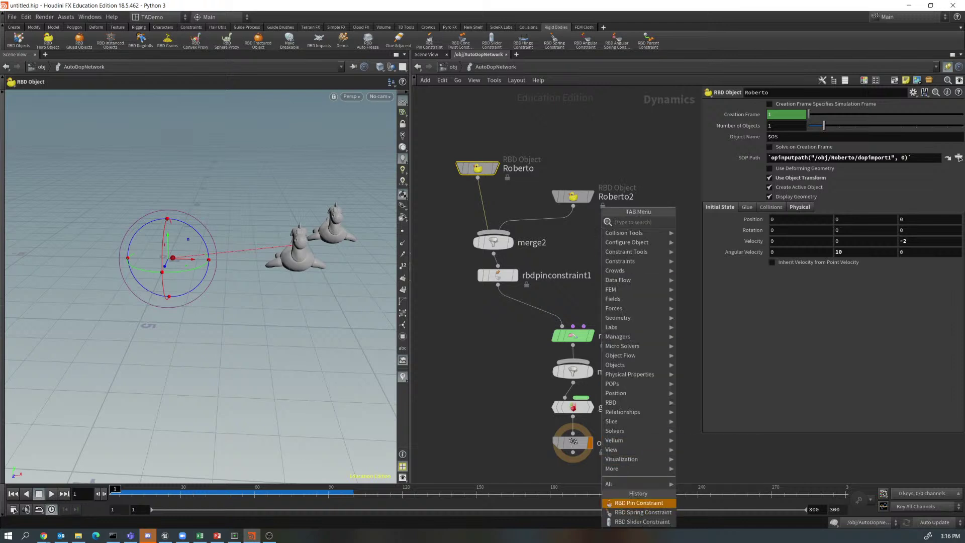
pyautogui.press('Return')
pyautogui.moveTo(629, 302); pyautogui.dragTo(517, 314)
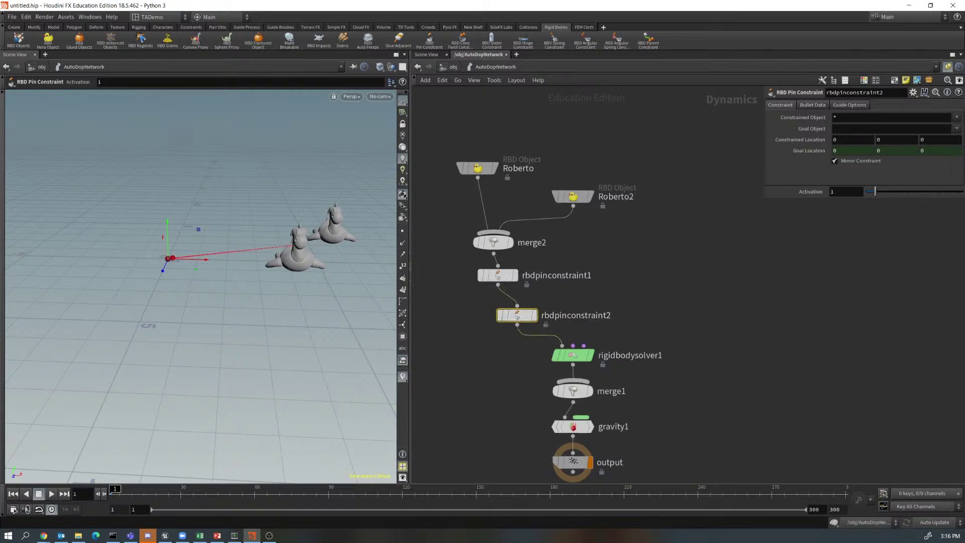
# Play the simulation with the unassigned second pin constraint and rewind to frame 1.
pyautogui.keyDown('alt'); pyautogui.moveTo(211, 281); pyautogui.dragTo(206, 314); pyautogui.keyUp('alt')
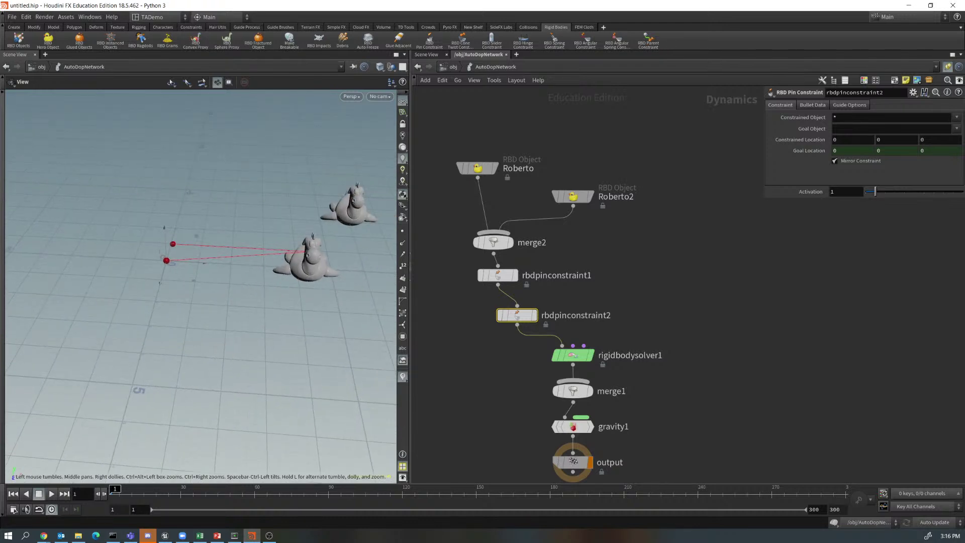
pyautogui.press('Return')
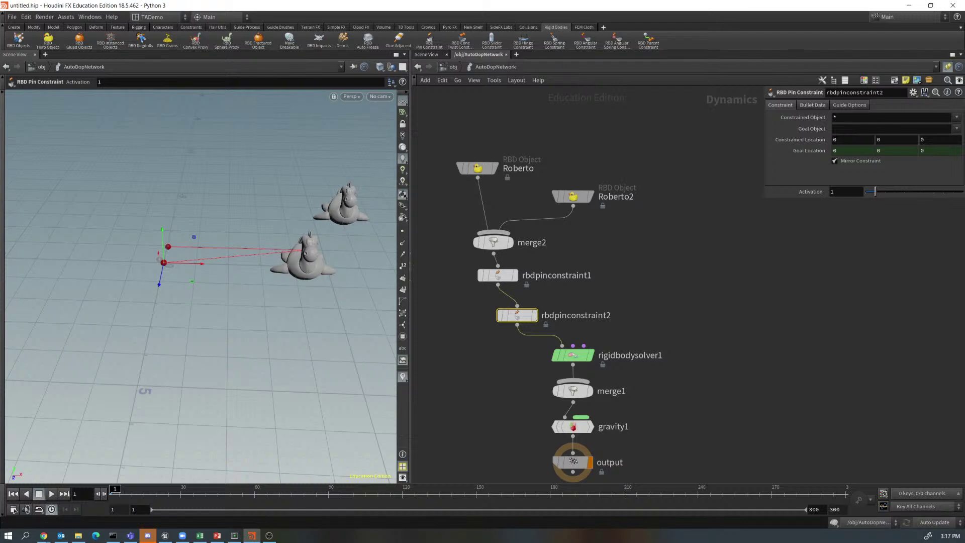
pyautogui.press('Up')
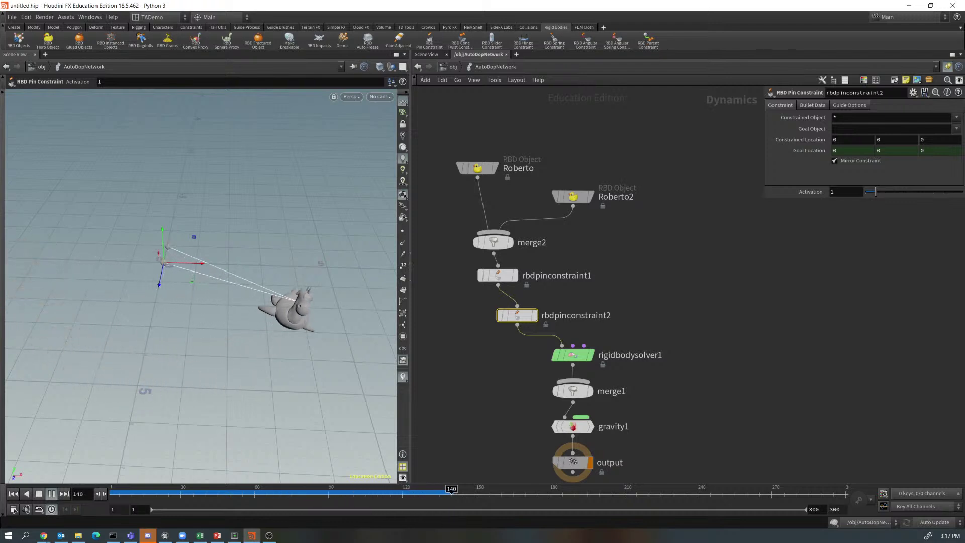
pyautogui.press('Down')
pyautogui.hotkey('ctrl', 'Left')
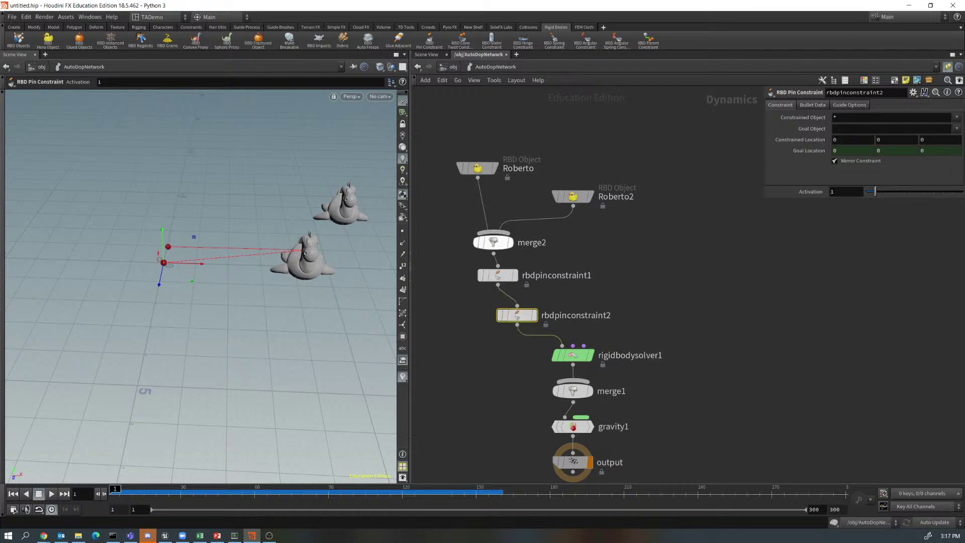
# Check the first pin constraint's settings and set the second one's Constrained Object to Roberto and Goal Object to Roberto2.
pyautogui.click(498, 274)
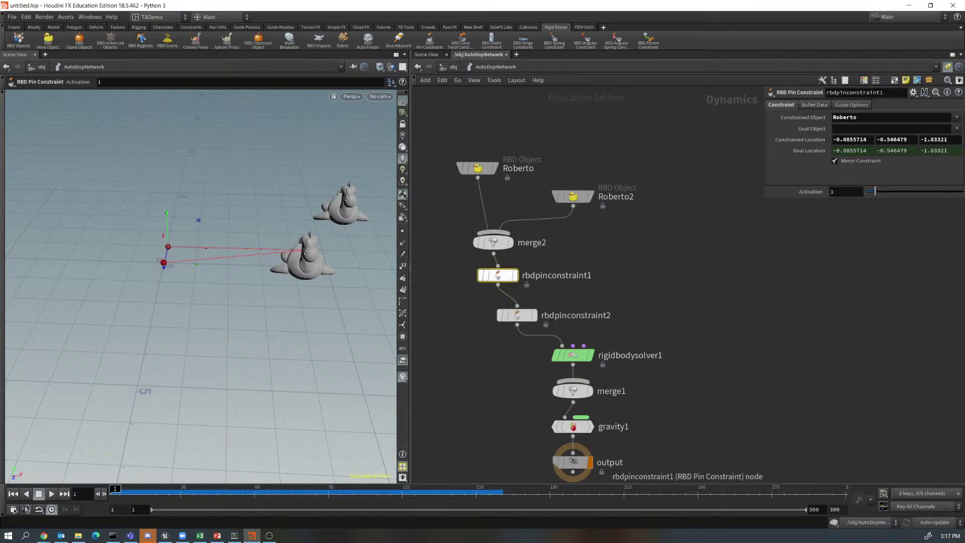
pyautogui.click(518, 315)
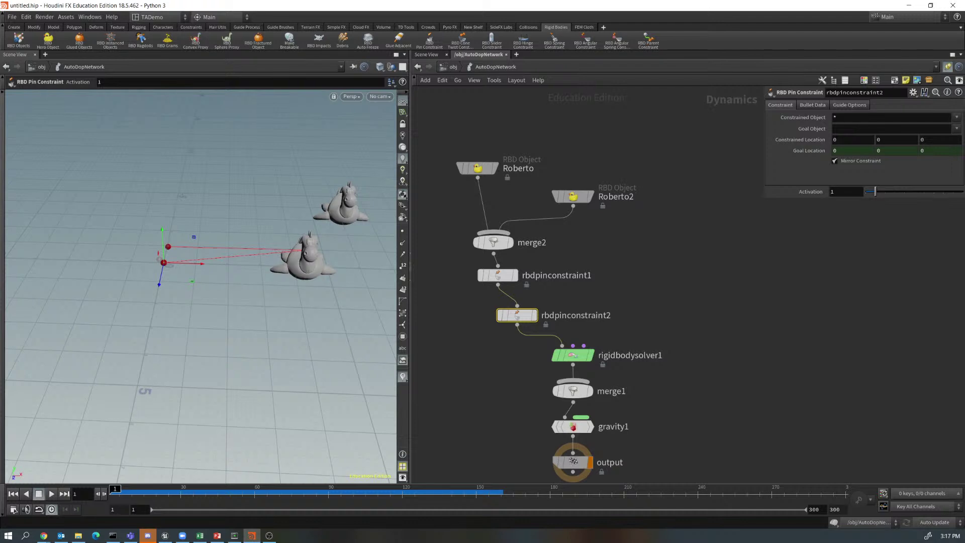
pyautogui.click(956, 117)
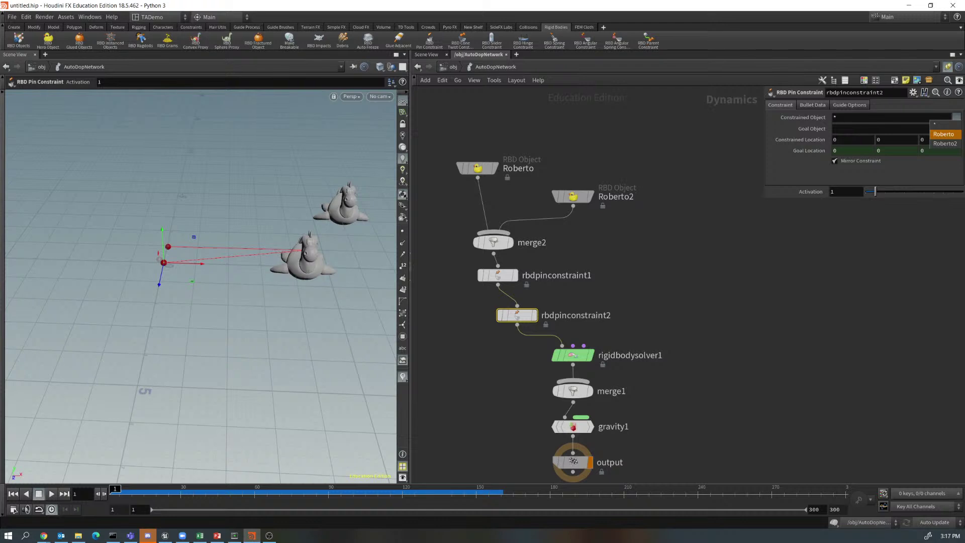
pyautogui.click(943, 134)
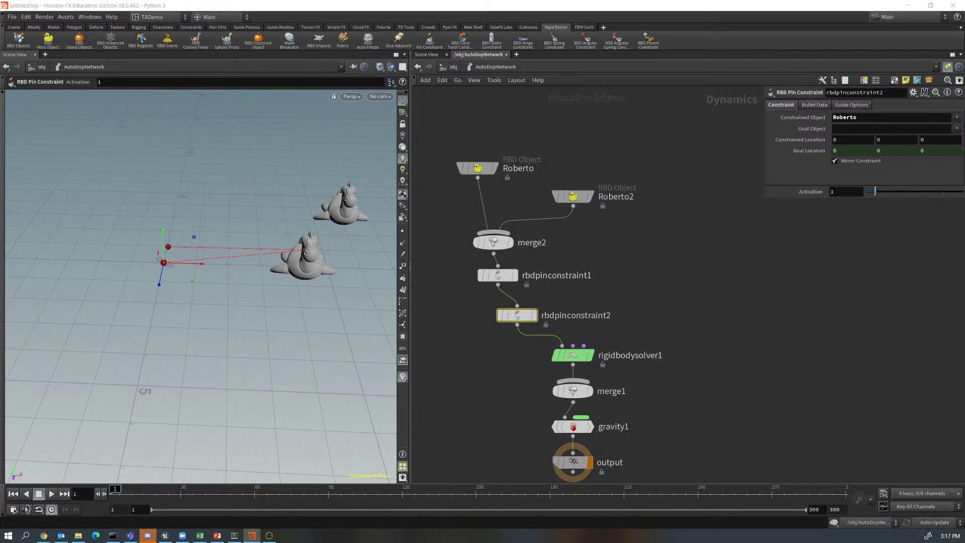
pyautogui.click(956, 129)
pyautogui.click(943, 152)
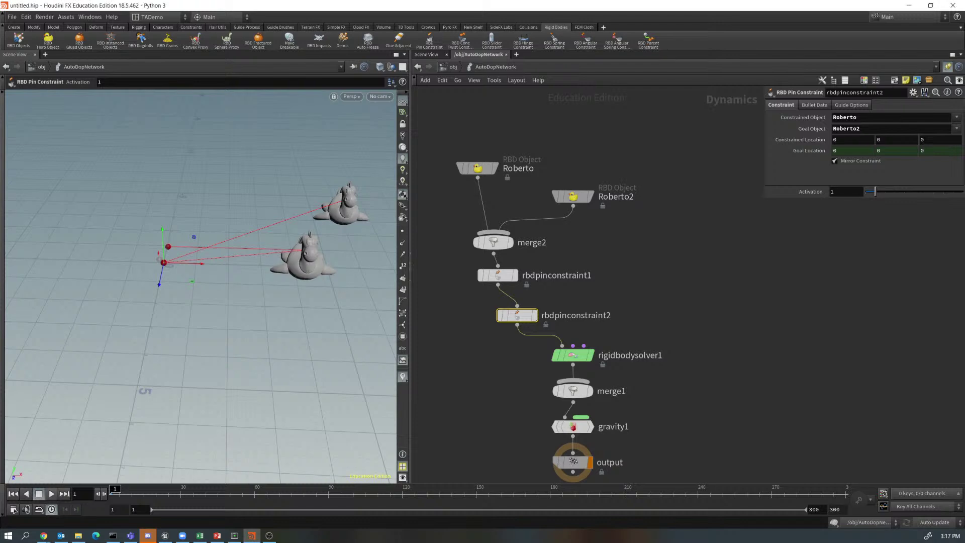
# Play the simulation with Roberto2 pinned to Roberto and rewind to the start.
pyautogui.press('Up')
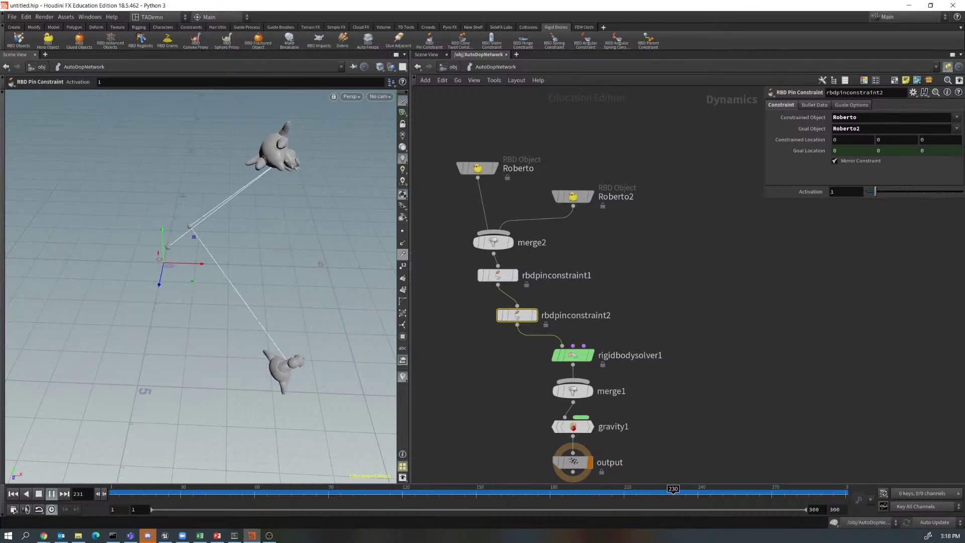
pyautogui.press('Up')
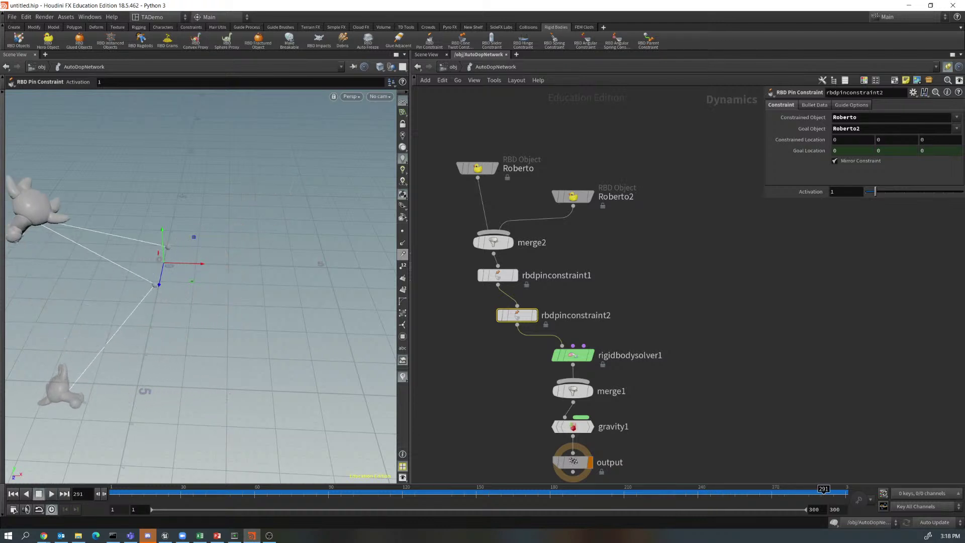
pyautogui.click(13, 494)
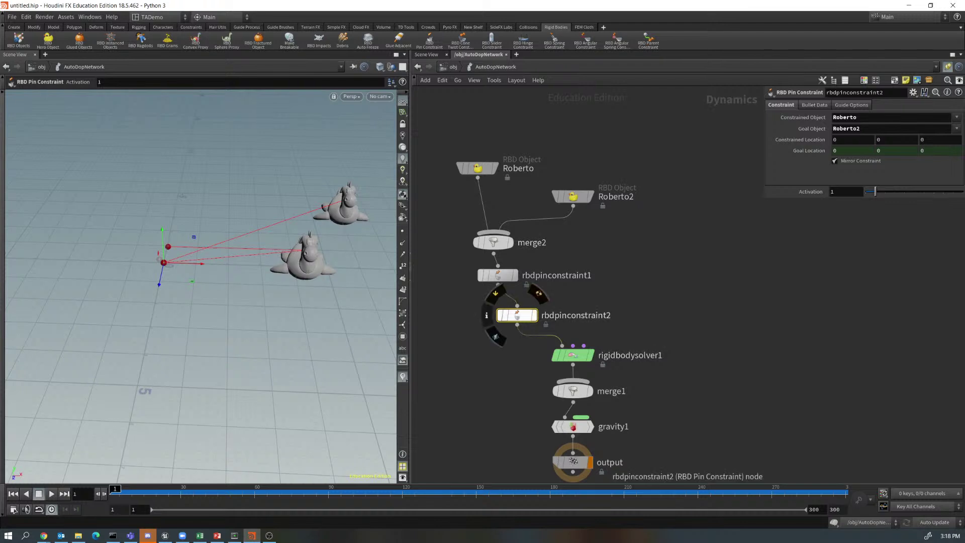
# Move the second pin constraint to the tip of Roberto's fin, at about (5.34, -0.23, -0.12), then play and rewind the simulation.
pyautogui.moveTo(164, 262); pyautogui.dragTo(337, 271)
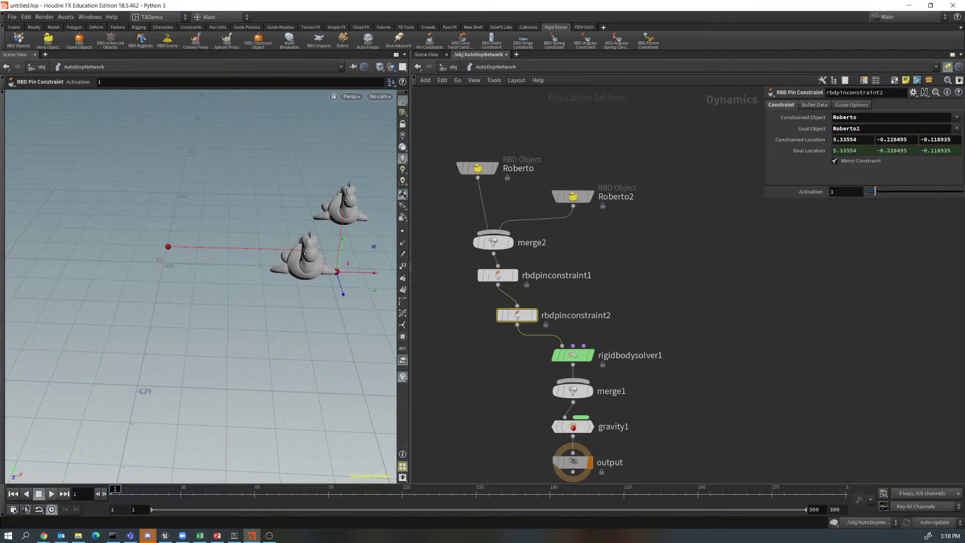
pyautogui.press('Up')
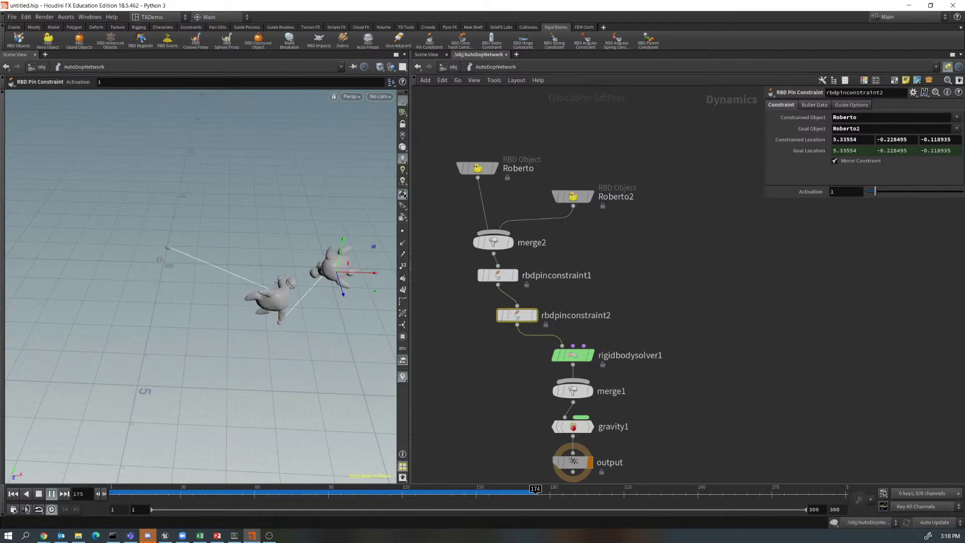
pyautogui.press('Escape')
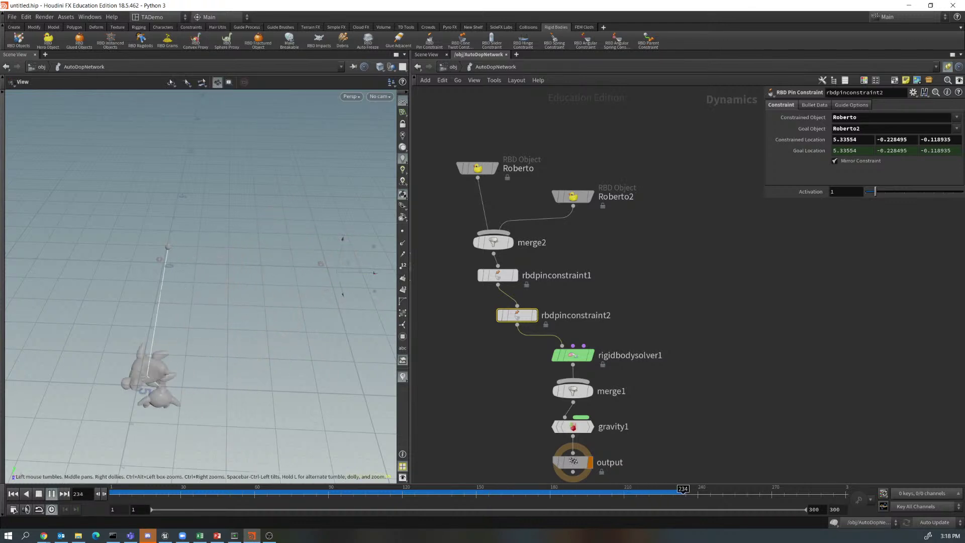
pyautogui.press('Return')
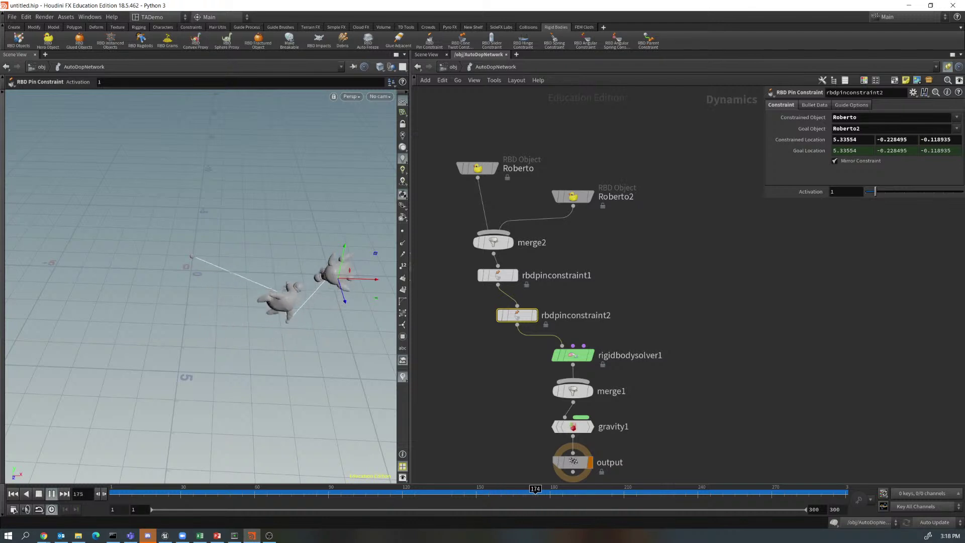
pyautogui.press('Up')
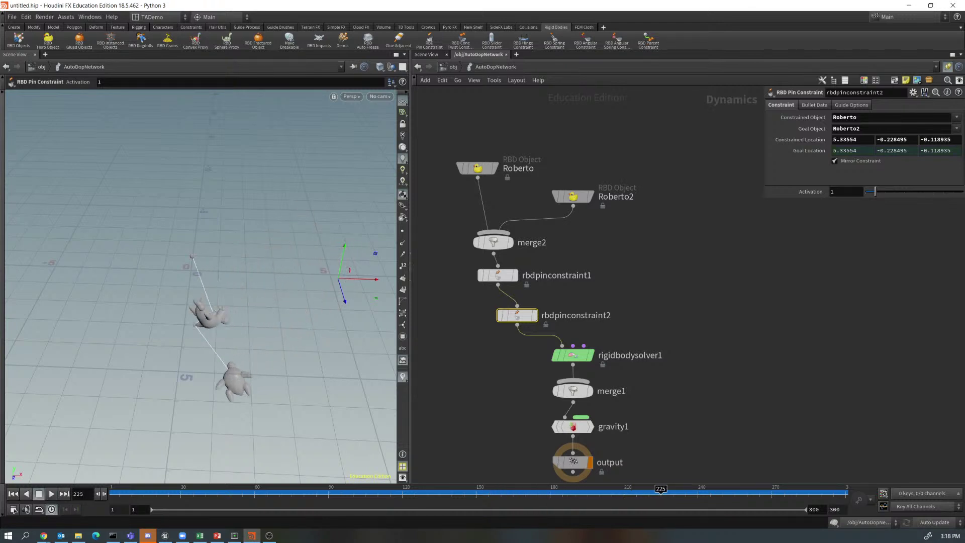
pyautogui.click(13, 494)
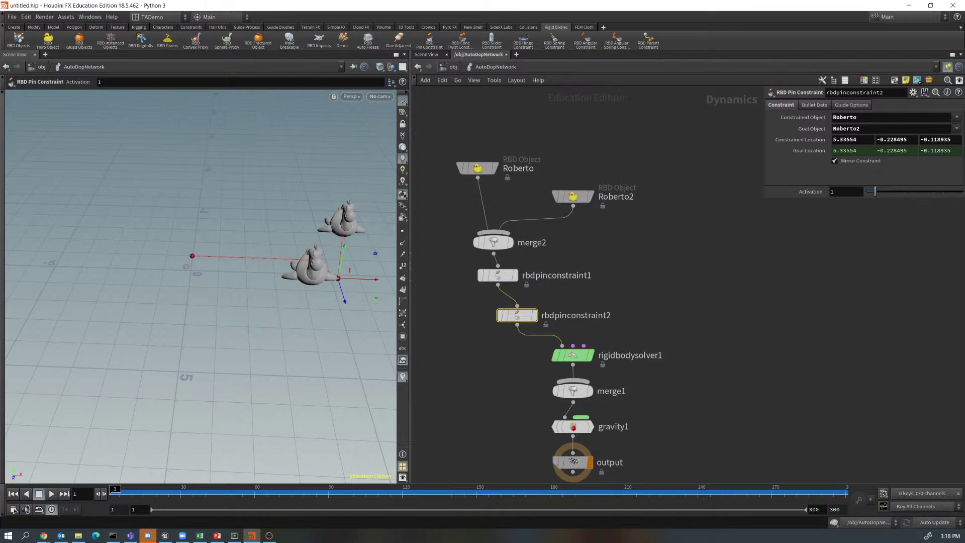
# Swap the second pin constraint's targets: set Constrained Object to Roberto2 and Goal Object to Roberto.
pyautogui.click(956, 117)
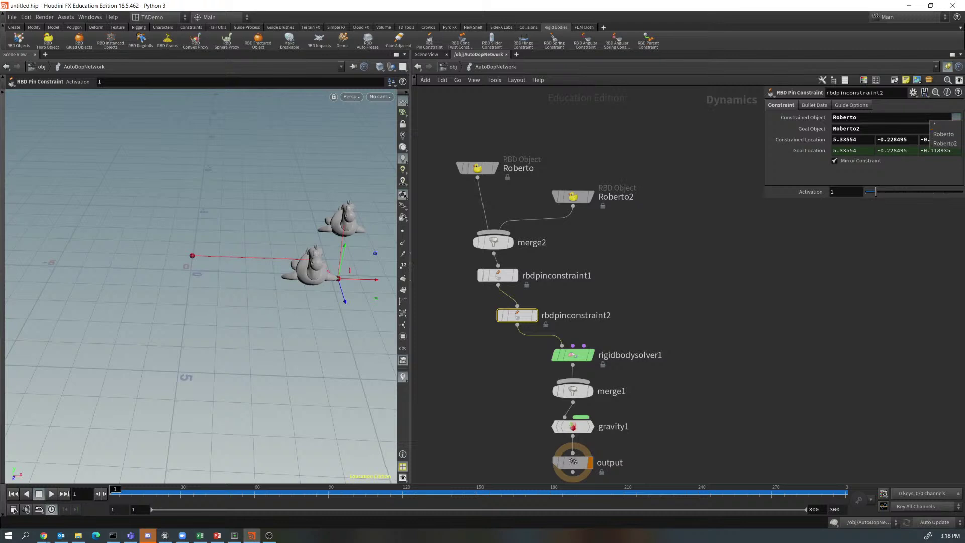
pyautogui.click(945, 144)
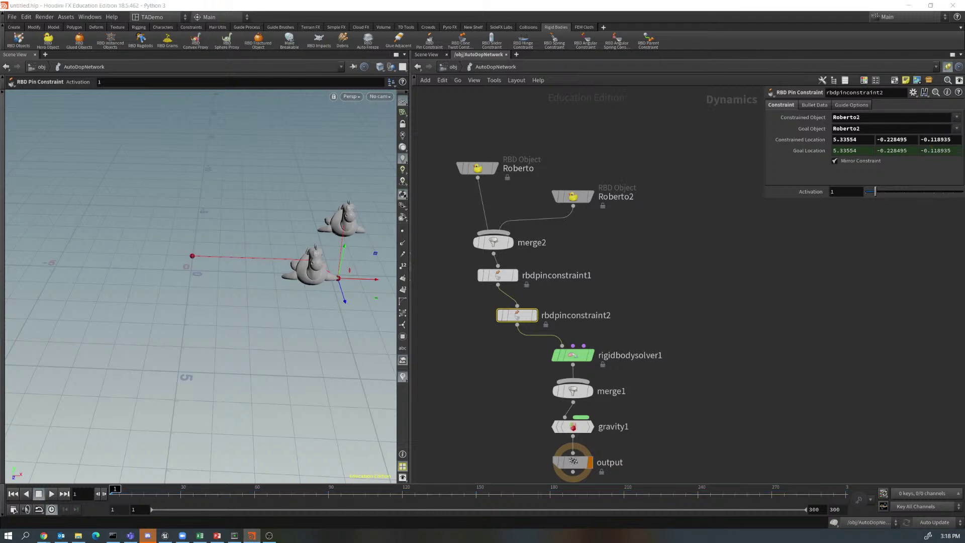
pyautogui.click(956, 128)
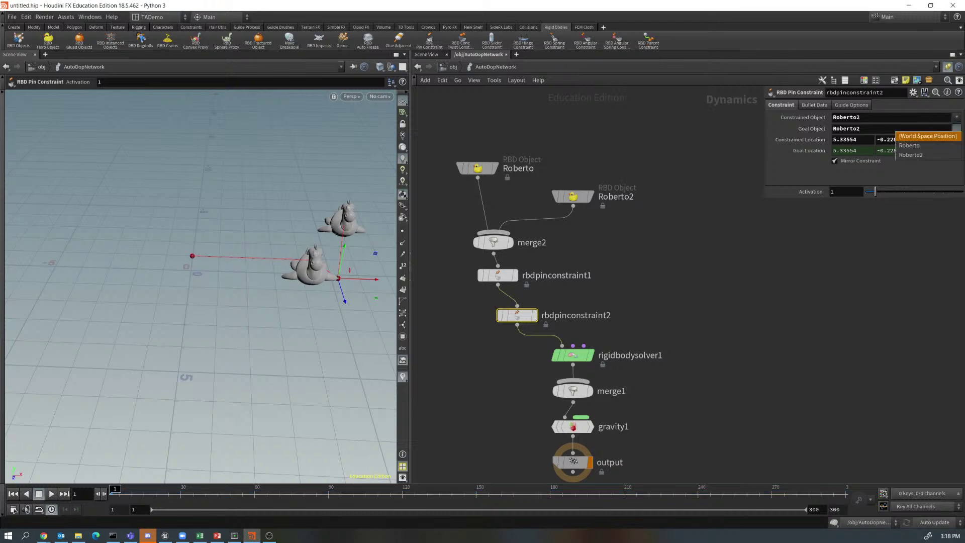
pyautogui.click(929, 145)
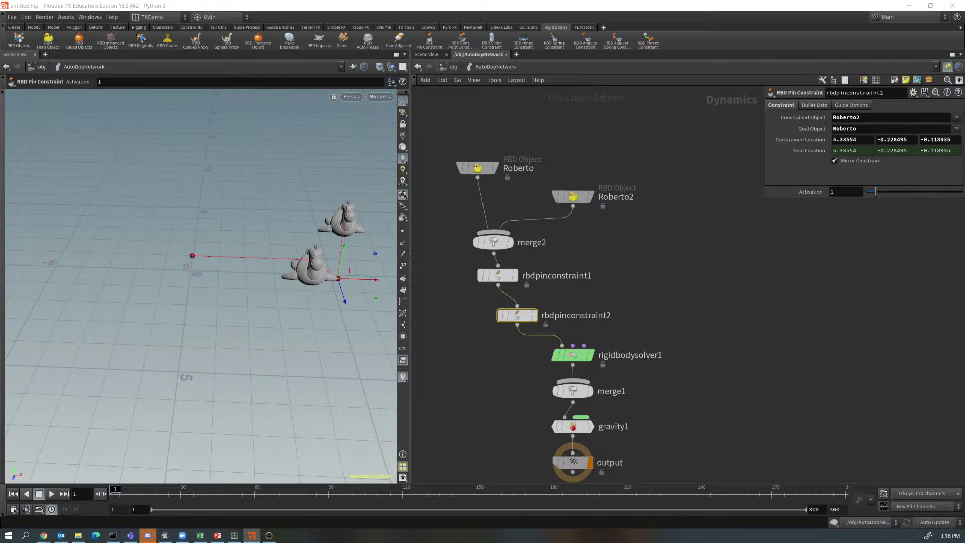
# Play the simulation with the swapped constraint objects and rewind to frame 1.
pyautogui.press('Up')
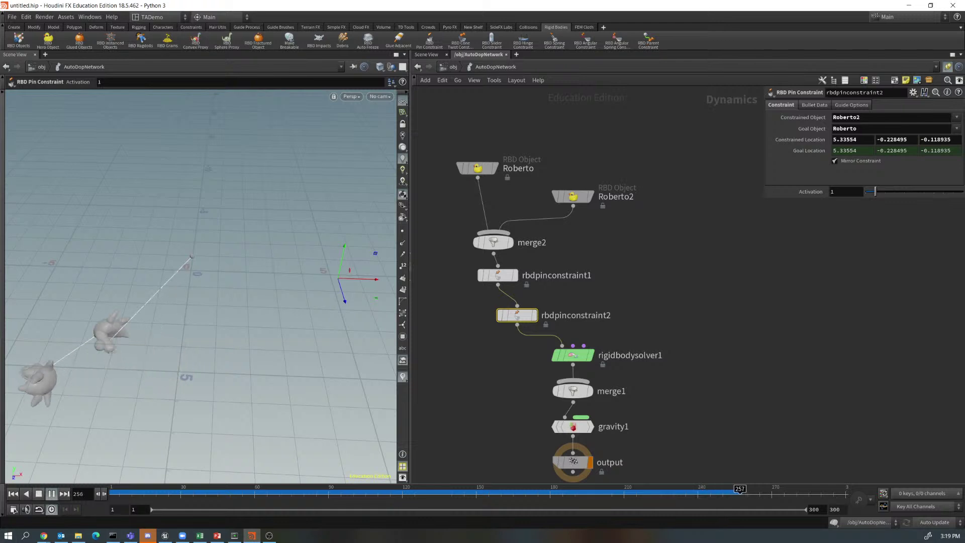
pyautogui.press('Escape')
pyautogui.hotkey('ctrl', 'Up')
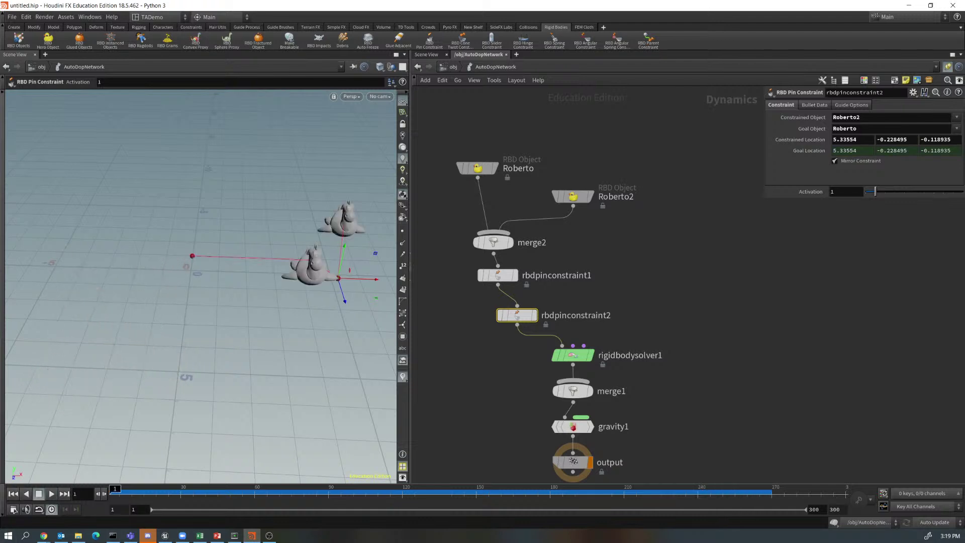
# Revert the second pin constraint's Constrained Location to its defaults, then play the simulation and rewind it.
pyautogui.rightClick(804, 139)
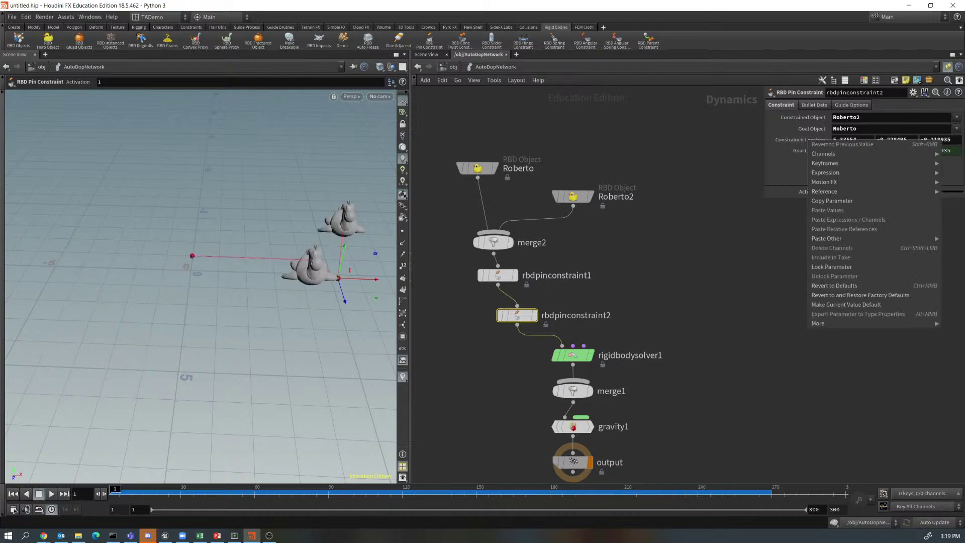
pyautogui.click(834, 286)
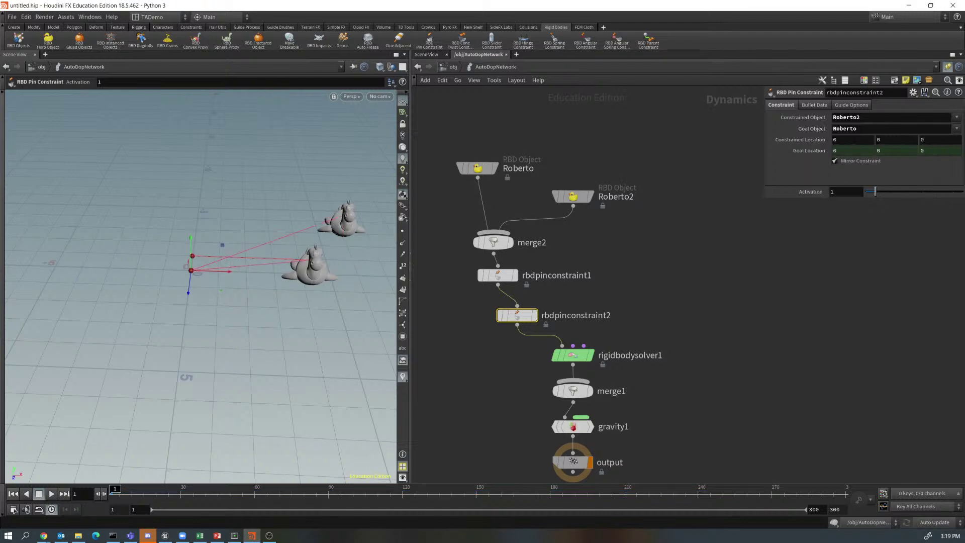
pyautogui.click(51, 494)
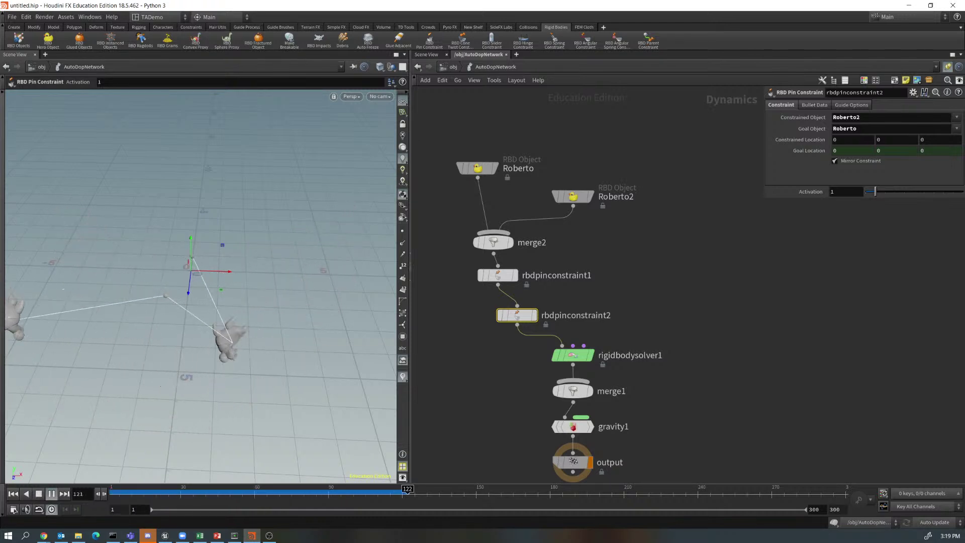
pyautogui.click(51, 494)
pyautogui.click(13, 494)
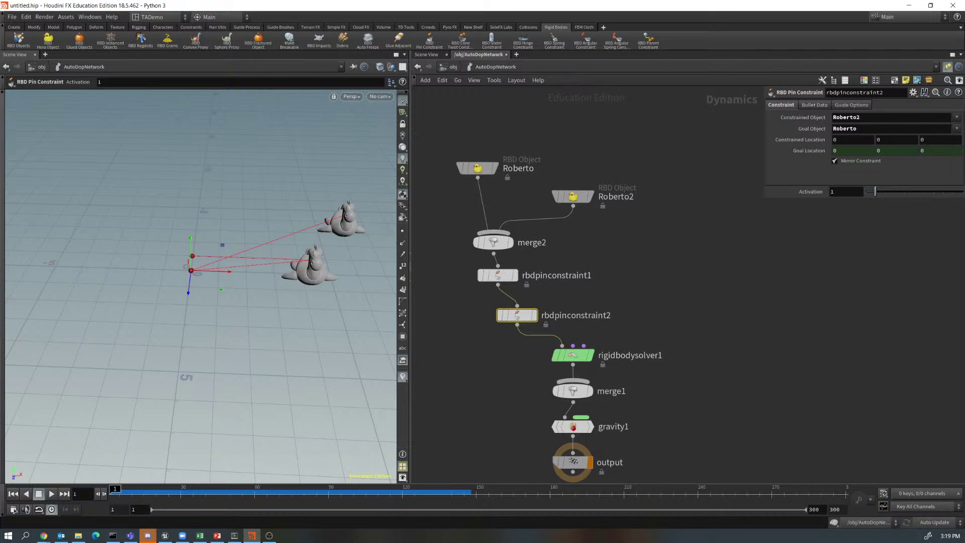
# Move the second pin constraint onto Roberto's head, at about (4.29, 1.21, 0.33).
pyautogui.moveTo(191, 271); pyautogui.dragTo(317, 246)
pyautogui.keyDown('alt'); pyautogui.moveTo(302, 281); pyautogui.dragTo(186, 256); pyautogui.keyUp('alt')
pyautogui.moveTo(366, 282); pyautogui.dragTo(273, 263)
pyautogui.moveTo(324, 244); pyautogui.dragTo(236, 246)
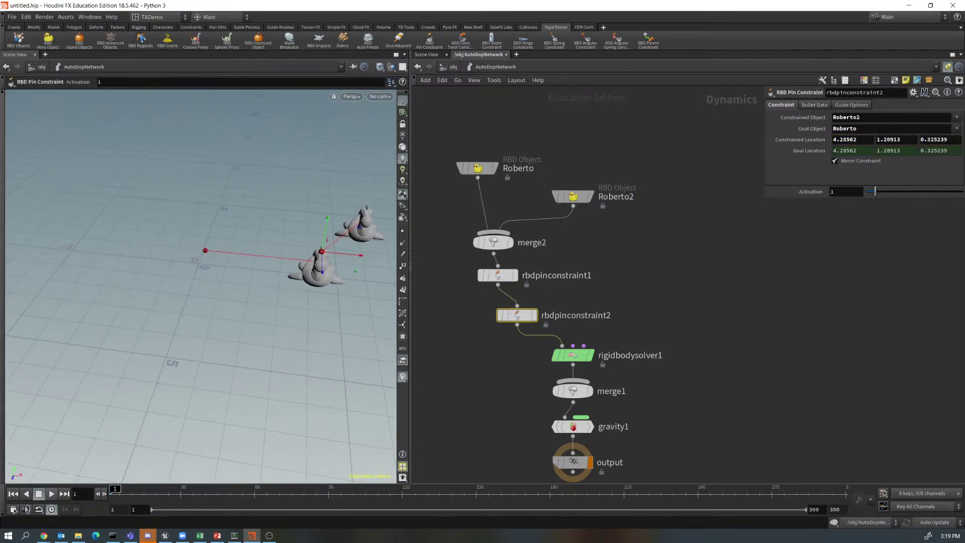
# Play the simulation with the second pin located at Roberto's head and rewind to frame 1.
pyautogui.press('Up')
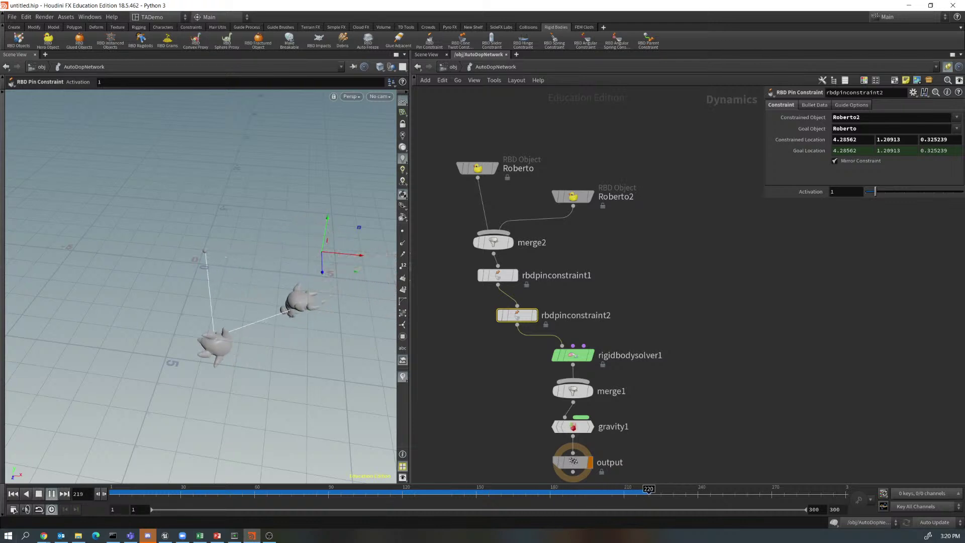
pyautogui.press('Up')
pyautogui.hotkey('ctrl', 'Up')
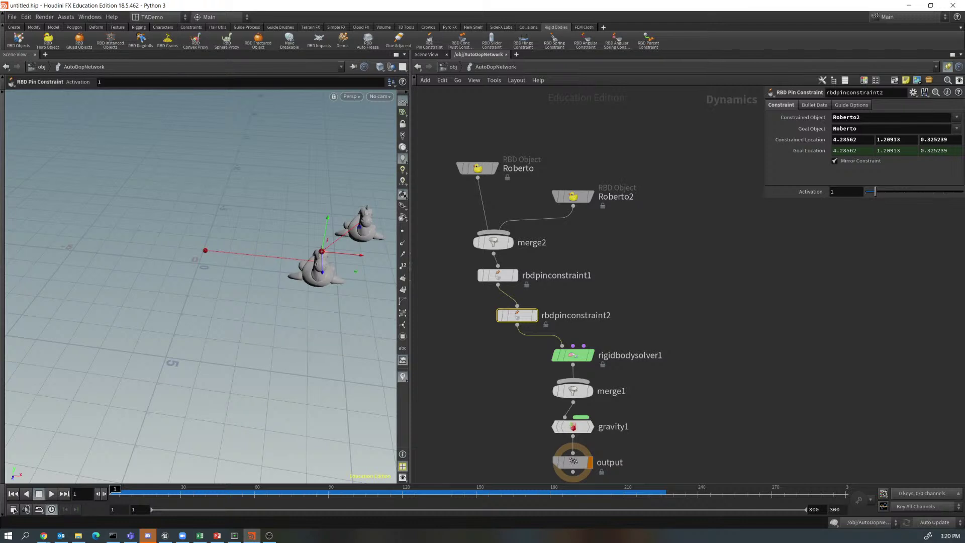
# Try to undo the recent transform handle changes on the second pin constraint.
pyautogui.hotkey('ctrl', 'z')
pyautogui.hotkey('ctrl', 'z')
pyautogui.hotkey('ctrl', 'z')
pyautogui.hotkey('ctrl', 'z')
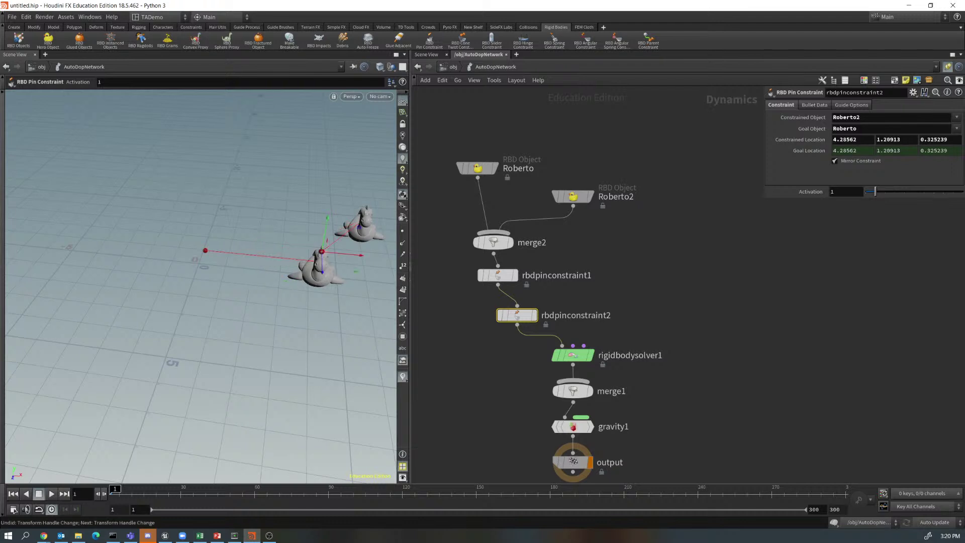
# At the object level, set Roberto2's Z translation to 0 and go back into AutoDopNetwork.
pyautogui.press('u')
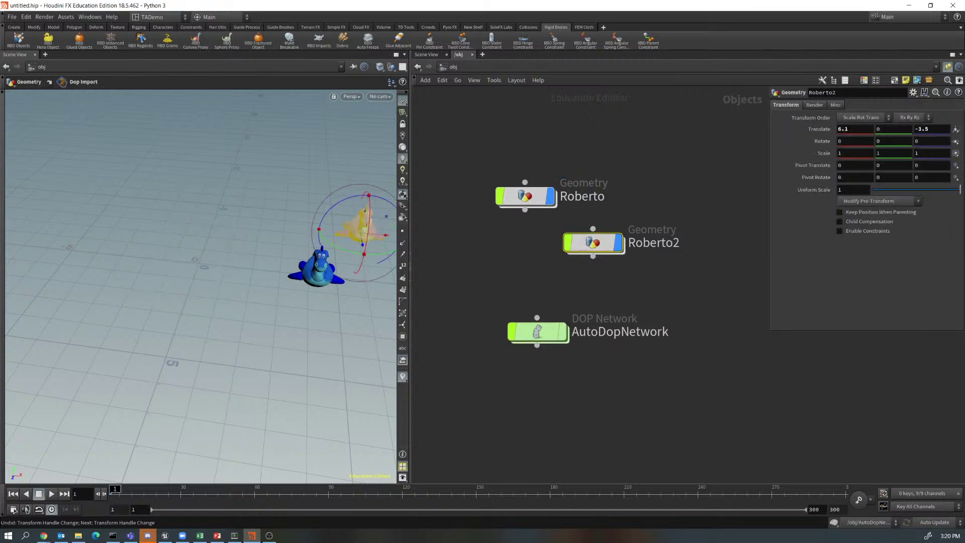
pyautogui.click(929, 129)
pyautogui.write('0')
pyautogui.press('Return')
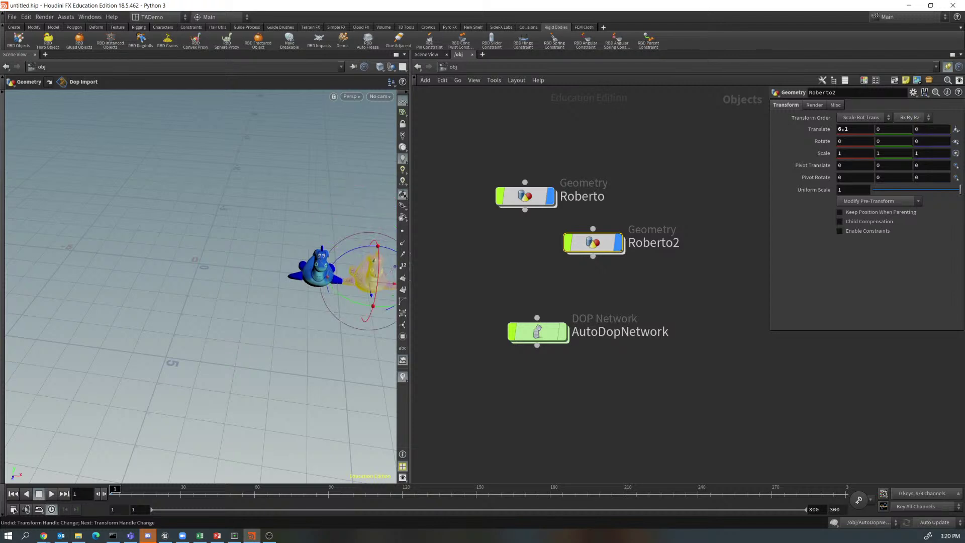
pyautogui.doubleClick(525, 331)
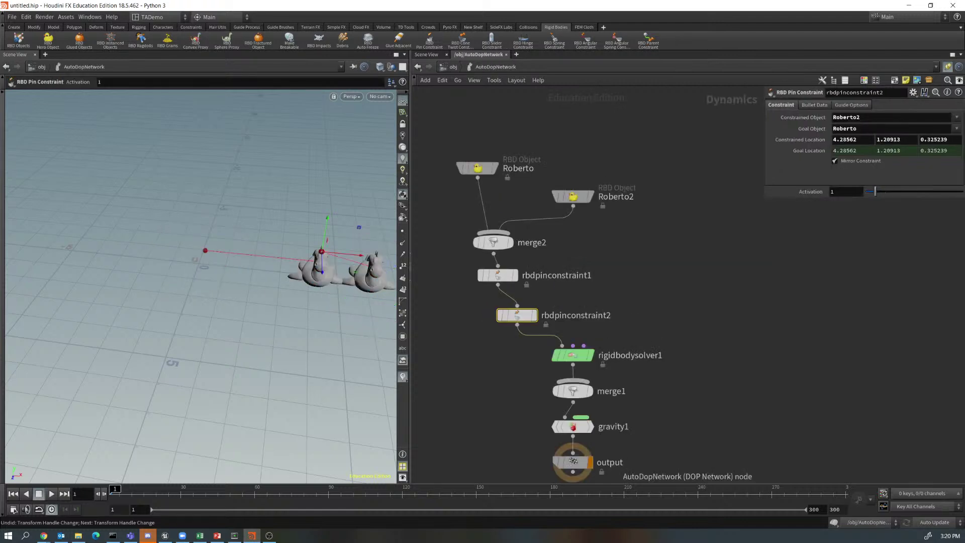
# Move the second pin constraint between the two Robertos' touching fins, at about (5.12, -0.04, 0.52).
pyautogui.press('Escape')
pyautogui.moveTo(201, 252); pyautogui.dragTo(143, 257)
pyautogui.press('Return')
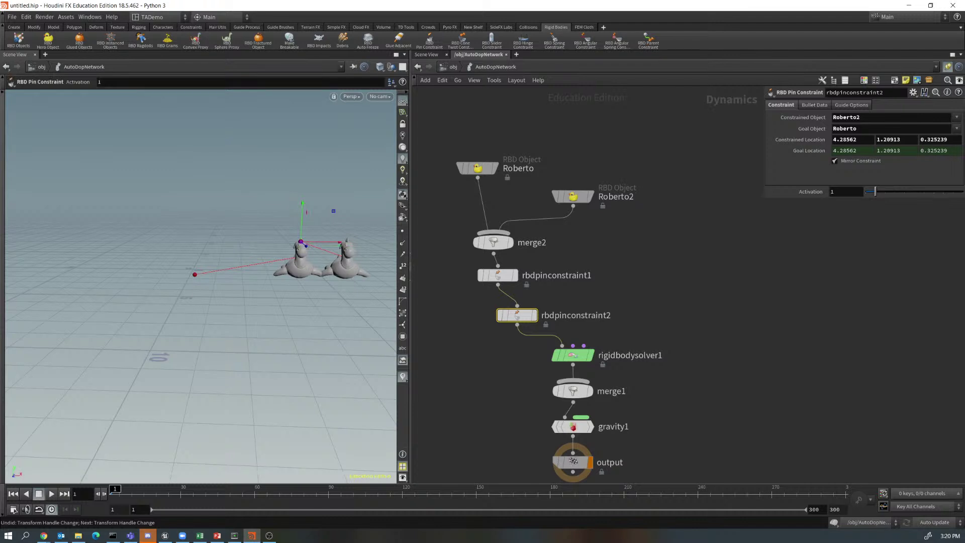
pyautogui.moveTo(301, 241); pyautogui.dragTo(321, 274)
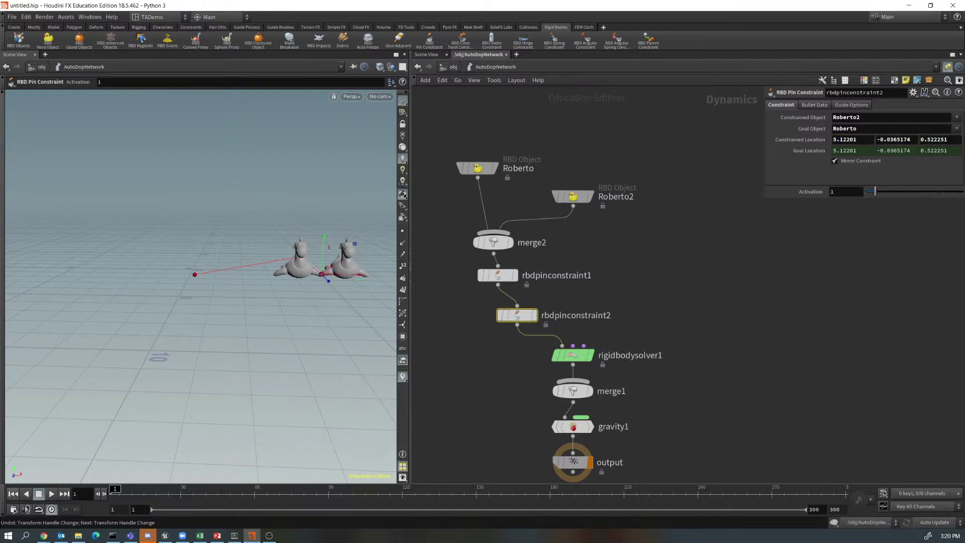
# Play the simulation with the pin between the two neighbouring Robertos and rewind to frame 1.
pyautogui.click(51, 493)
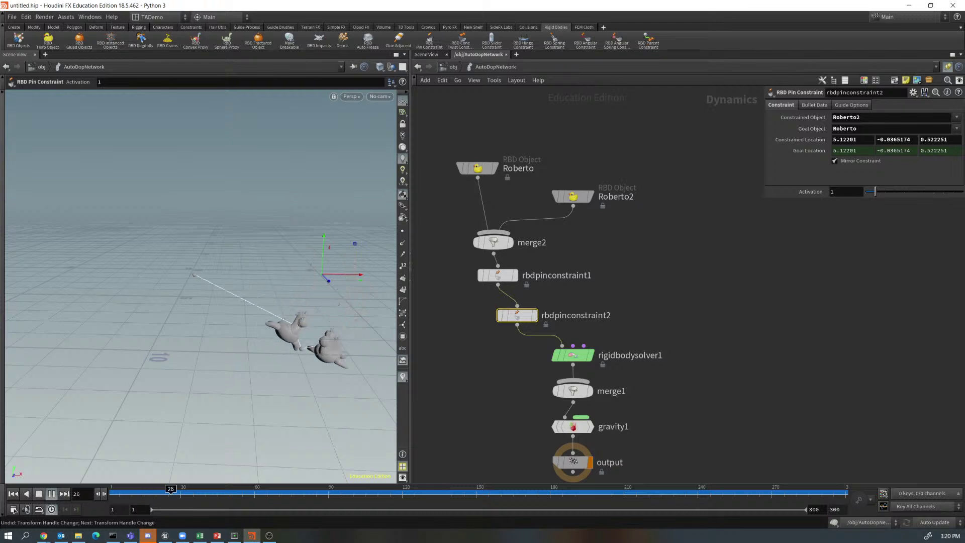
pyautogui.click(39, 493)
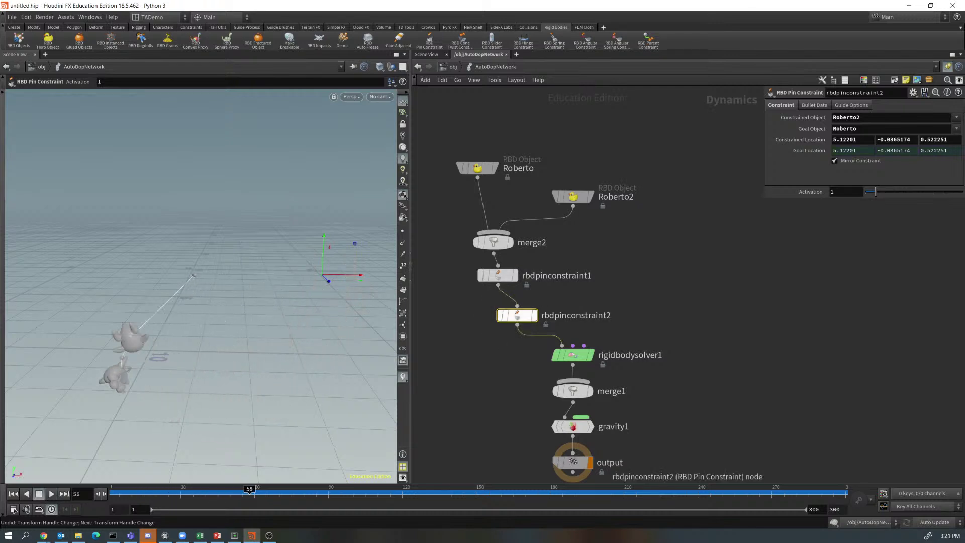
pyautogui.hotkey('ctrl', 'Up')
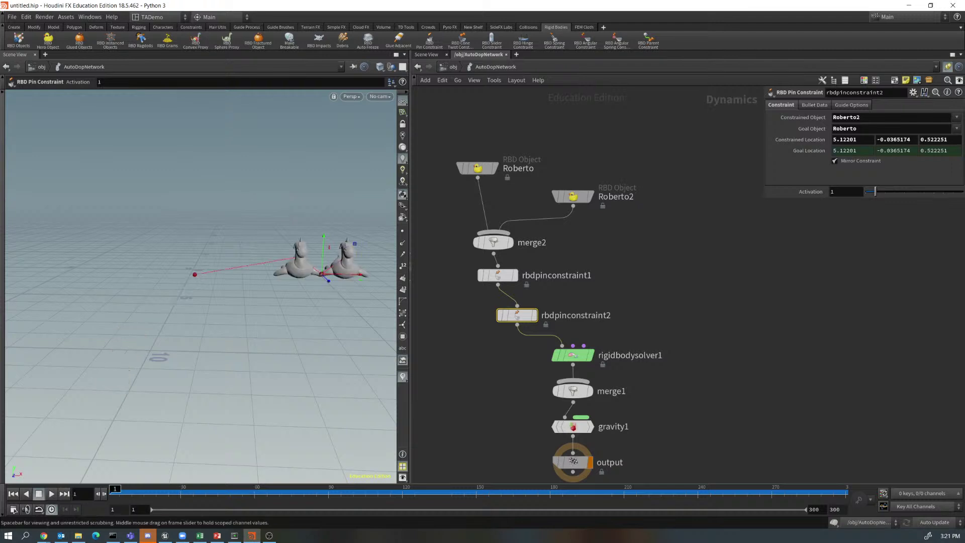
# Refine the second pin's position from several views so it sits where the fins meet, at about (5.20, -0.08, 0.04).
pyautogui.keyDown('alt'); pyautogui.moveTo(241, 301); pyautogui.dragTo(140, 374); pyautogui.keyUp('alt')
pyautogui.press('Return')
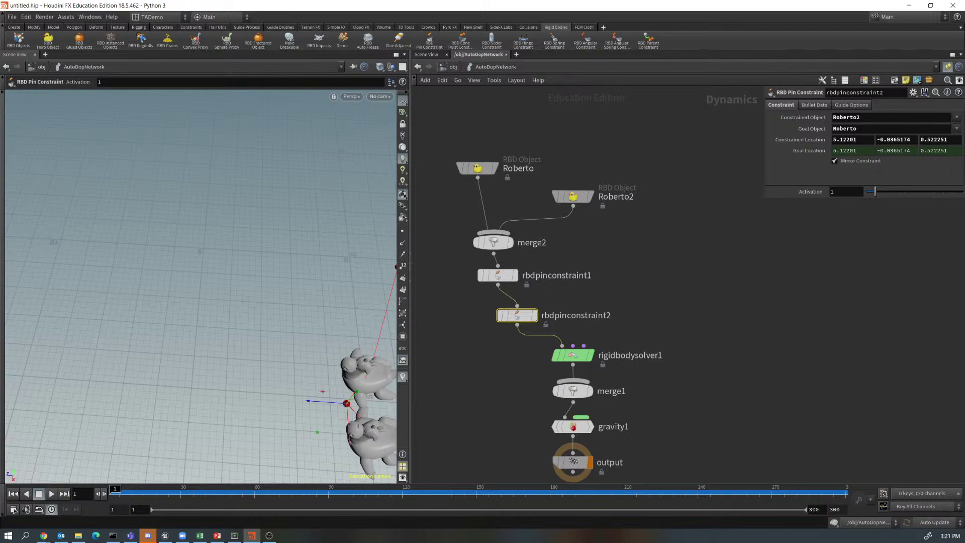
pyautogui.moveTo(347, 403); pyautogui.dragTo(363, 402)
pyautogui.keyDown('alt'); pyautogui.moveTo(252, 347); pyautogui.dragTo(330, 242); pyautogui.keyUp('alt')
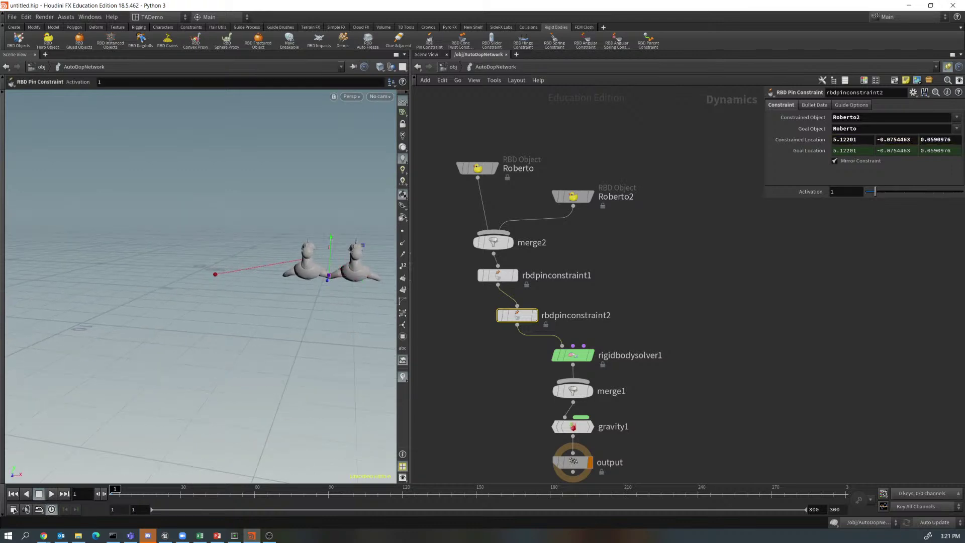
pyautogui.moveTo(328, 276); pyautogui.dragTo(332, 254)
pyautogui.press('Return')
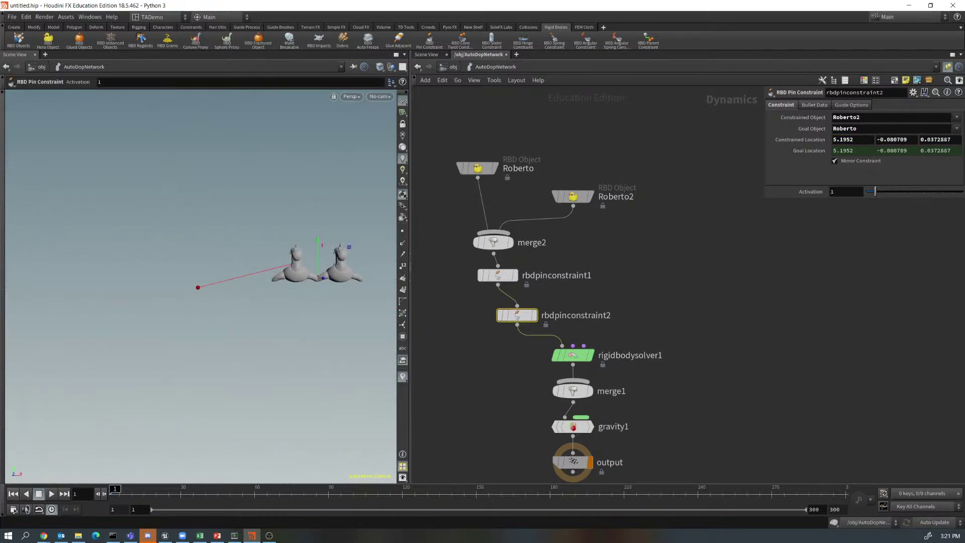
# Play the simulation with the refined pin position and rewind to the start.
pyautogui.press('Up')
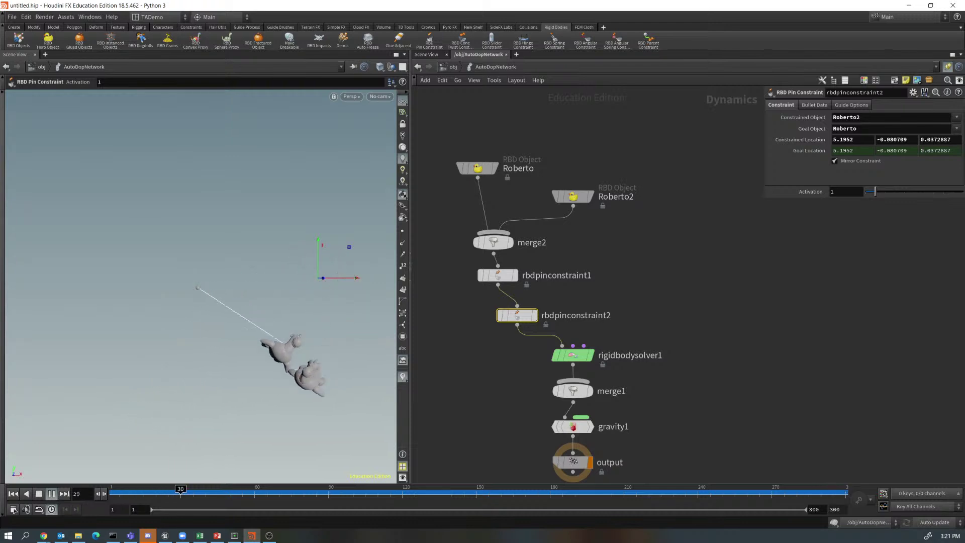
pyautogui.click(51, 493)
pyautogui.click(13, 494)
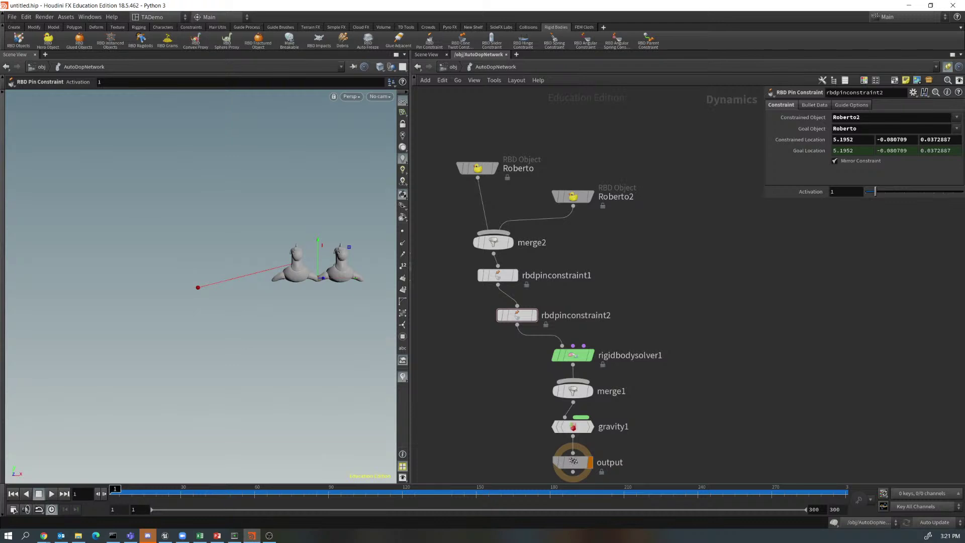
# Leave AutoDopNetwork and return to the object level.
pyautogui.hotkey('alt', 'Tab')
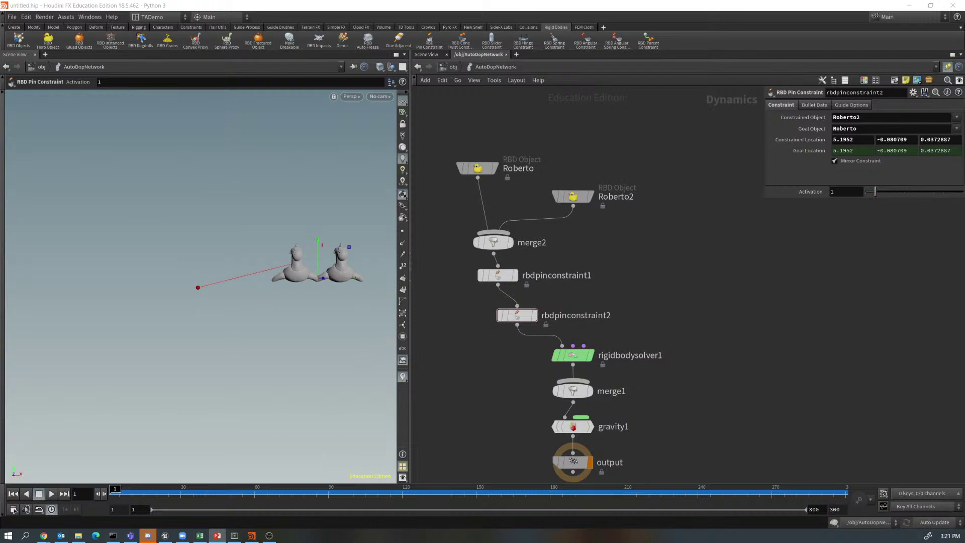
pyautogui.press('u')
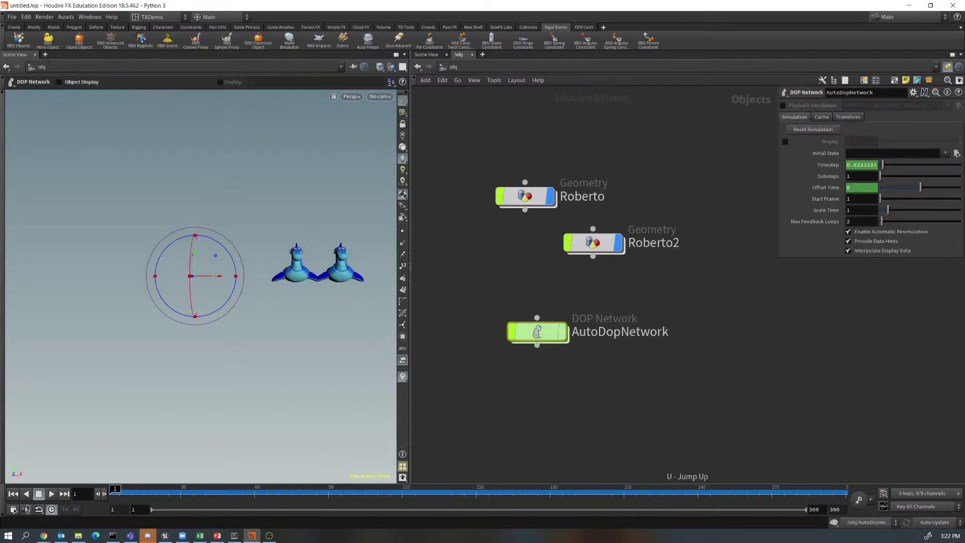
# Delete all nodes at the object level and add a new rubber toy test geometry.
pyautogui.moveTo(471, 142); pyautogui.dragTo(671, 389)
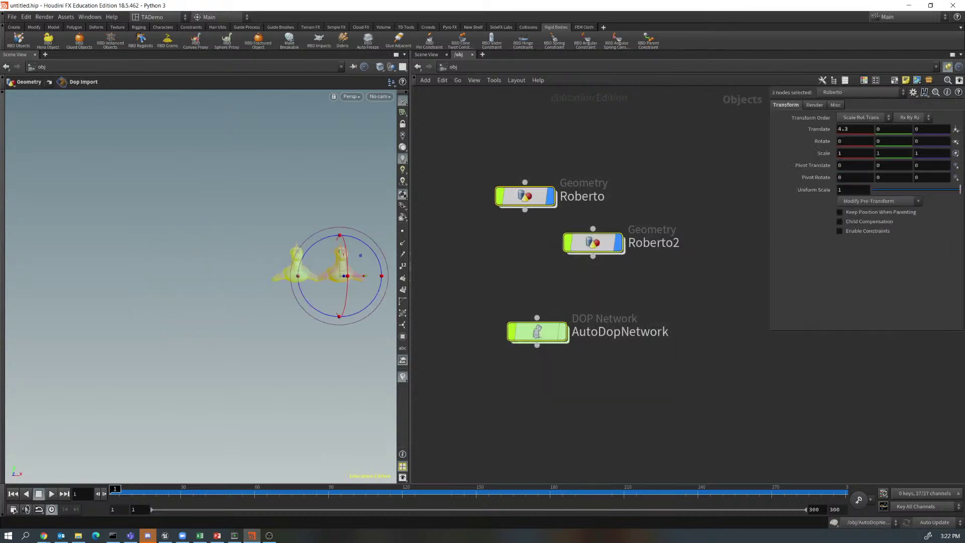
pyautogui.press('Delete')
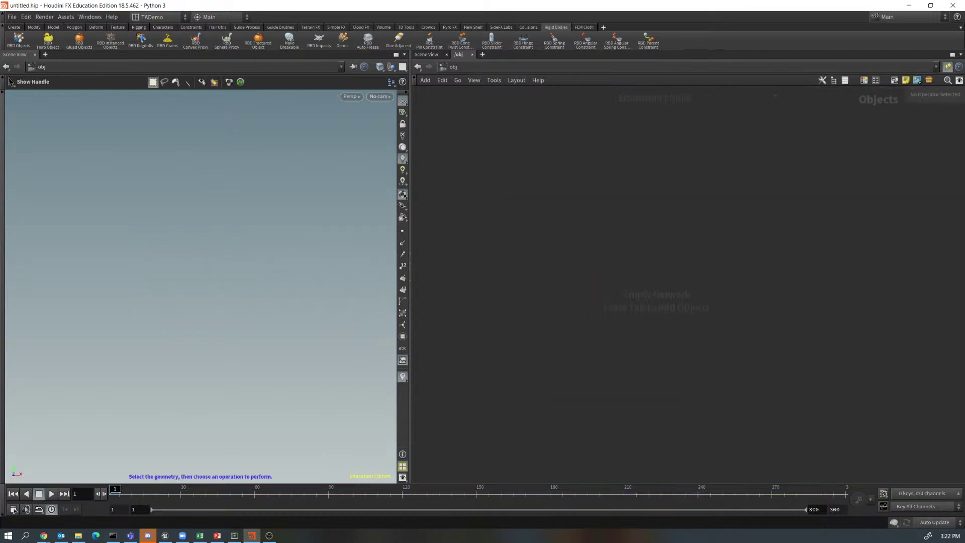
pyautogui.press('Tab')
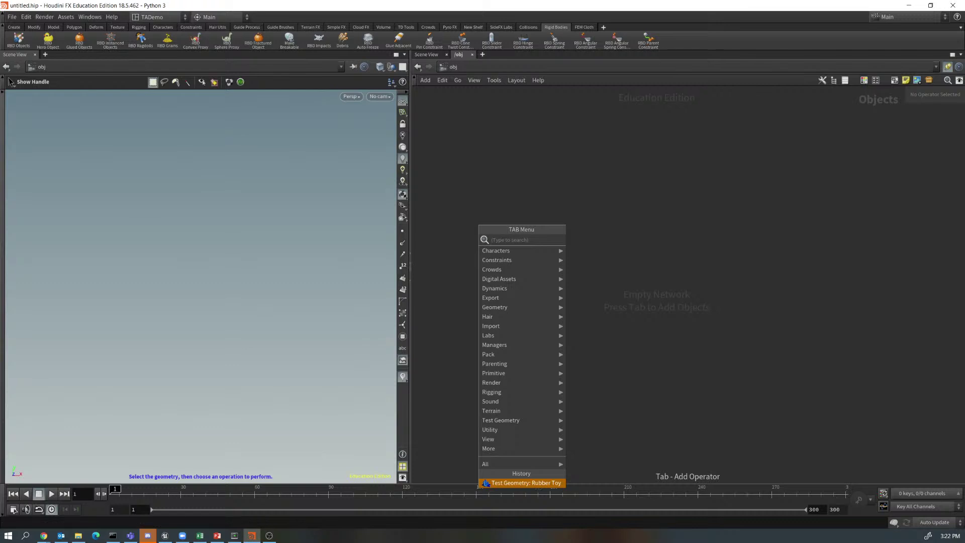
pyautogui.click(525, 482)
pyautogui.click(534, 170)
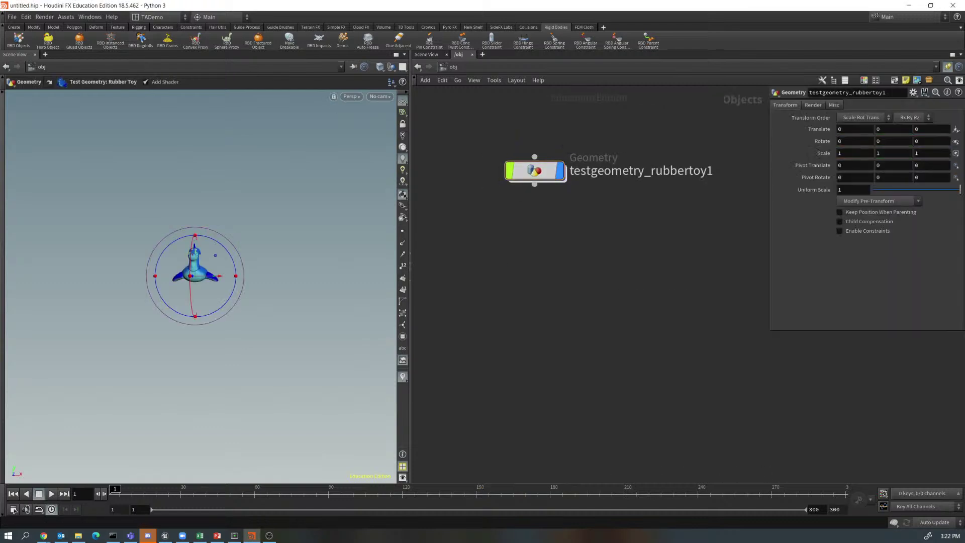
# Turn the rubber toy into an RBD hero object.
pyautogui.click(47, 40)
pyautogui.press('Return')
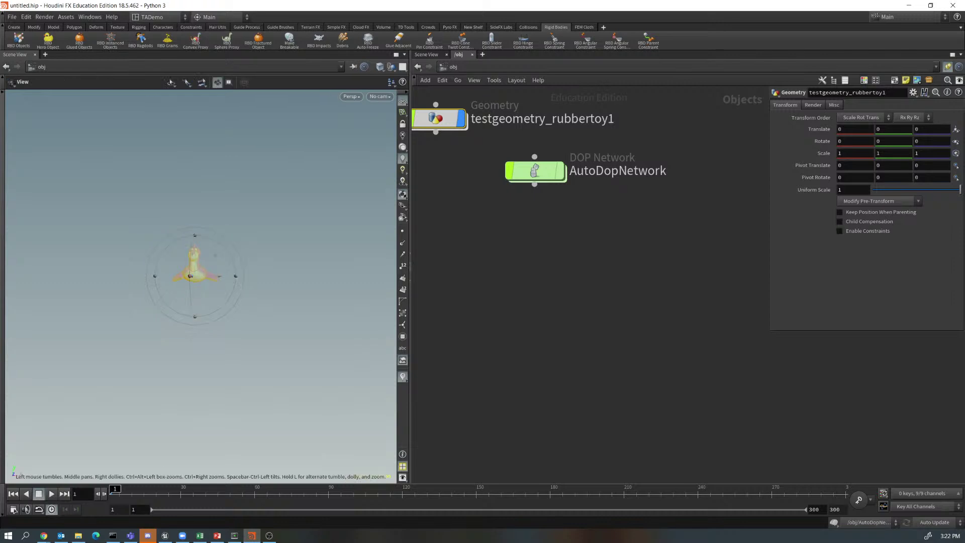
pyautogui.keyDown('alt'); pyautogui.moveTo(241, 281); pyautogui.dragTo(202, 282); pyautogui.keyUp('alt')
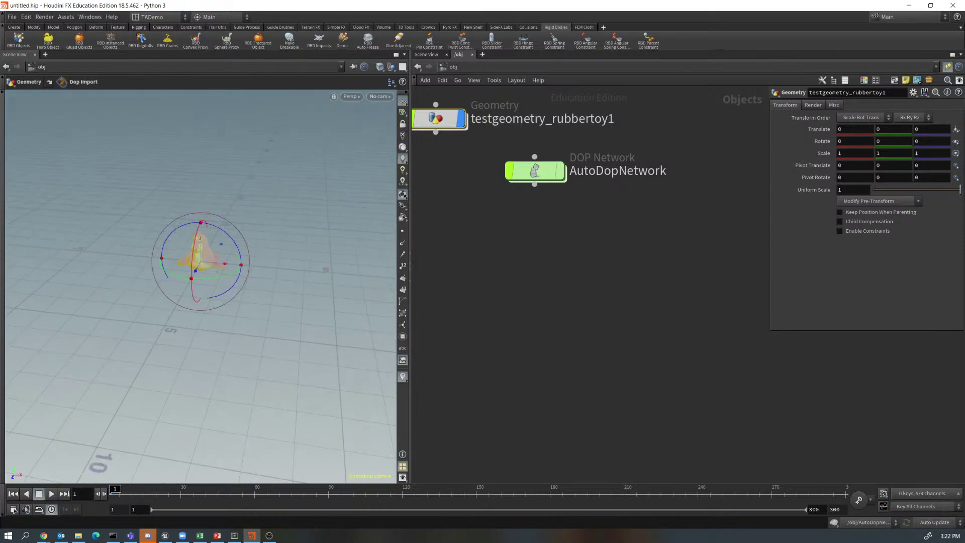
# Enter AutoDopNetwork and move the rubber toy's RBD object and merge2 away from the solver to make room.
pyautogui.doubleClick(534, 171)
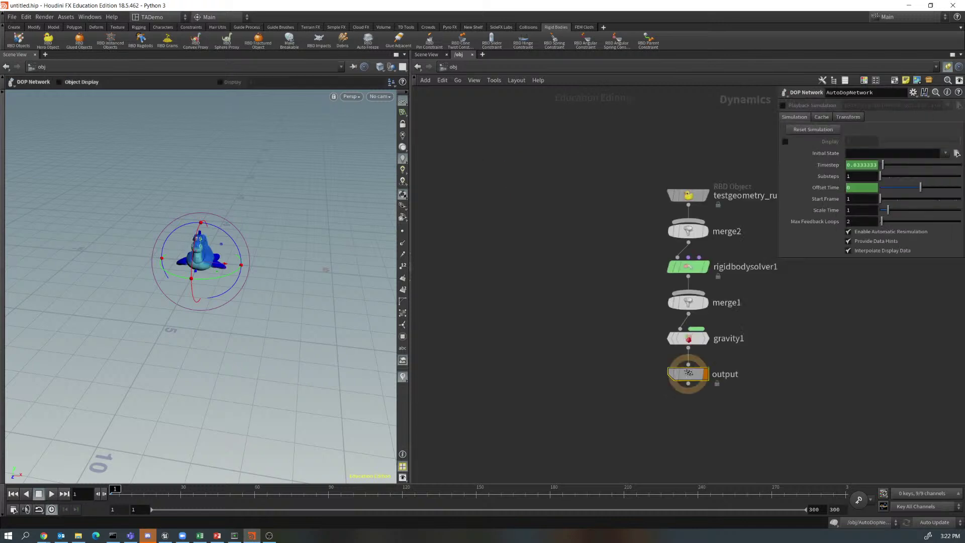
pyautogui.moveTo(654, 179); pyautogui.dragTo(709, 239)
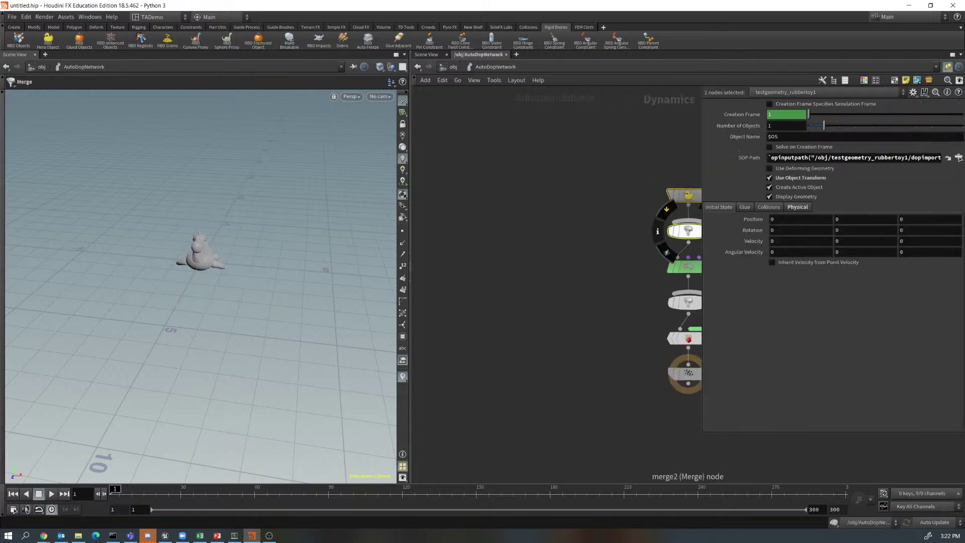
pyautogui.moveTo(687, 195); pyautogui.dragTo(585, 165)
pyautogui.press('h')
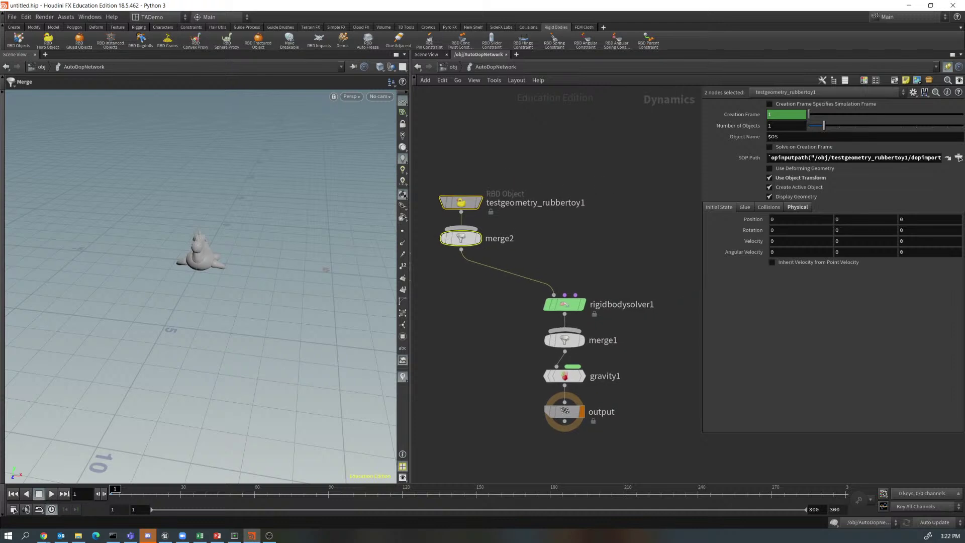
# Insert an RBD Hinge Constraint on the wire between merge2 and rigidbodysolver1.
pyautogui.press('Tab')
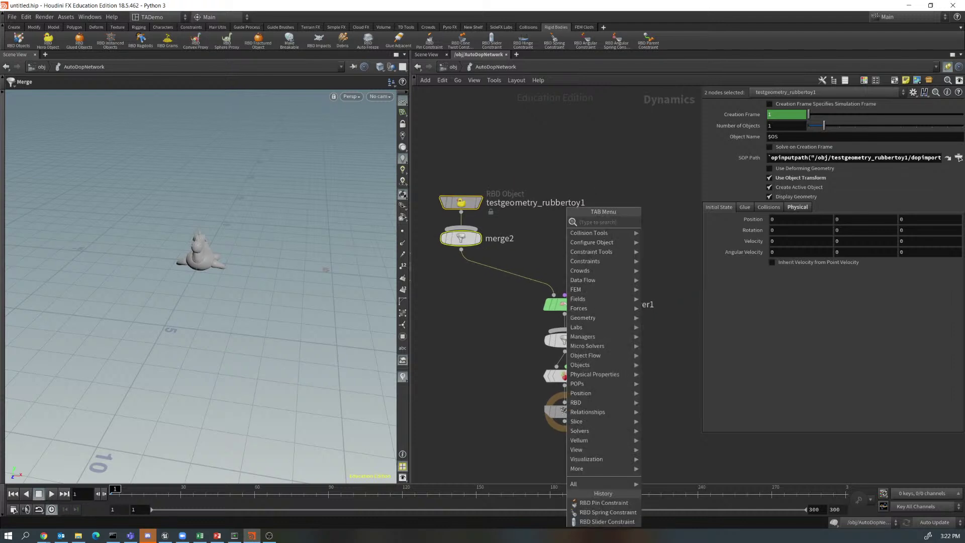
pyautogui.write('hinge')
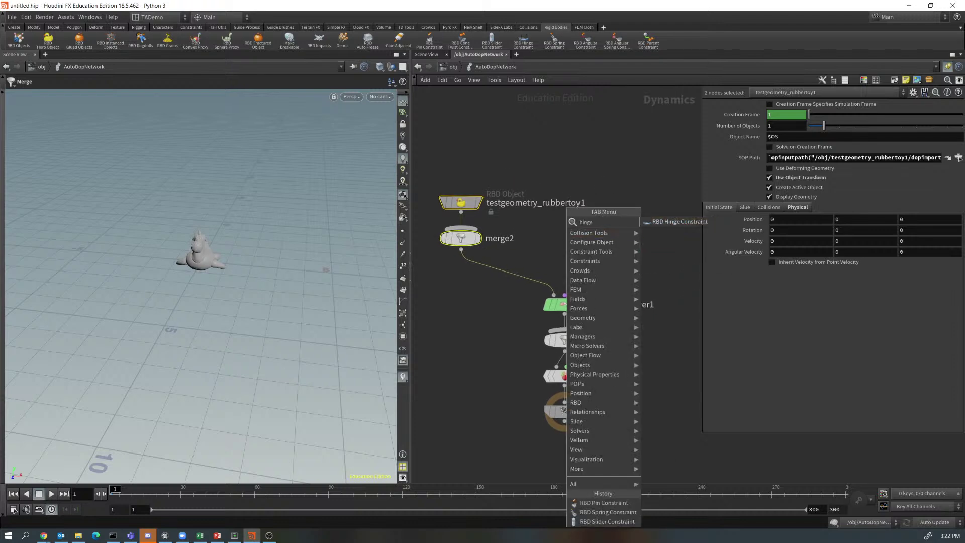
pyautogui.press('Return')
pyautogui.click(535, 268)
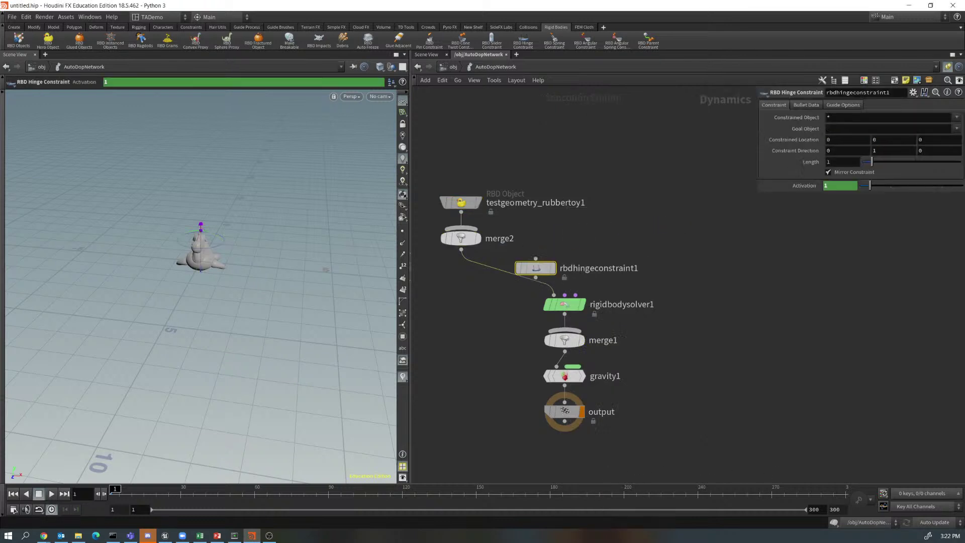
pyautogui.click(524, 279)
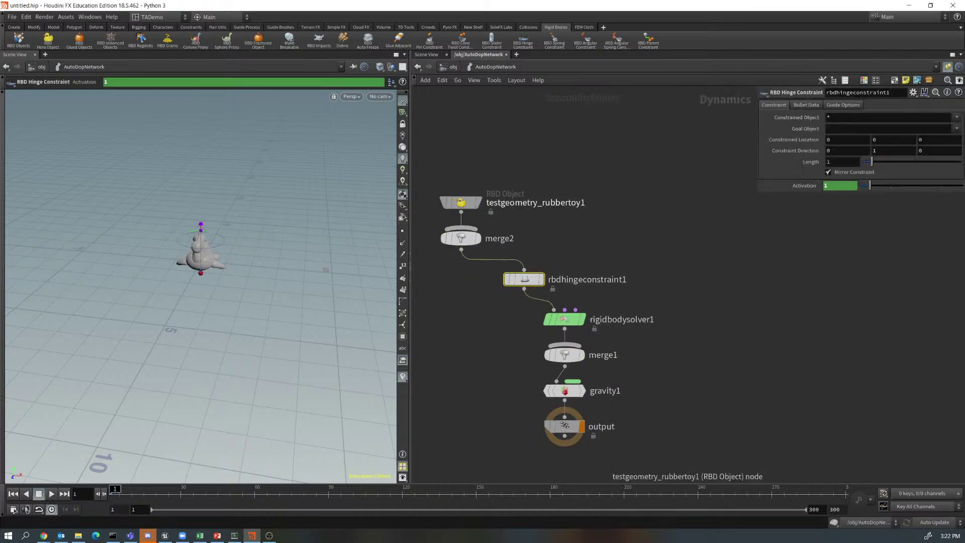
# Move the hinge's constrained location up and away from the rubber toy, to about (3.05, 3.73, 0.88).
pyautogui.press('Escape')
pyautogui.moveTo(201, 302); pyautogui.dragTo(234, 276)
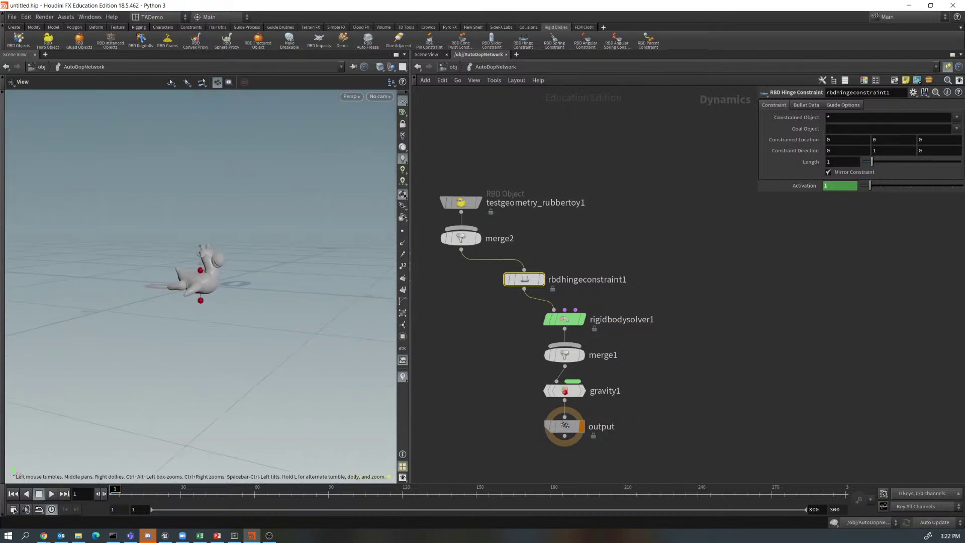
pyautogui.press('Return')
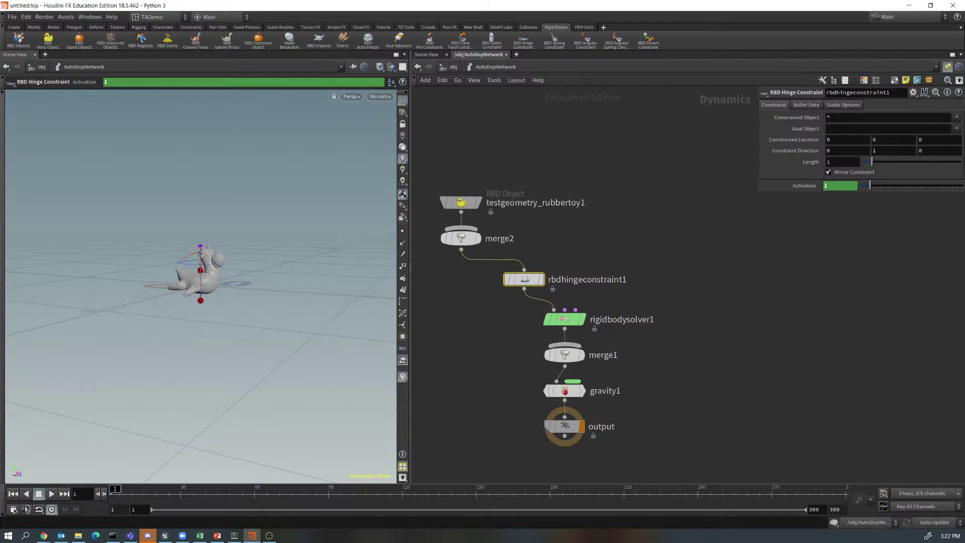
pyautogui.moveTo(233, 277); pyautogui.dragTo(216, 261)
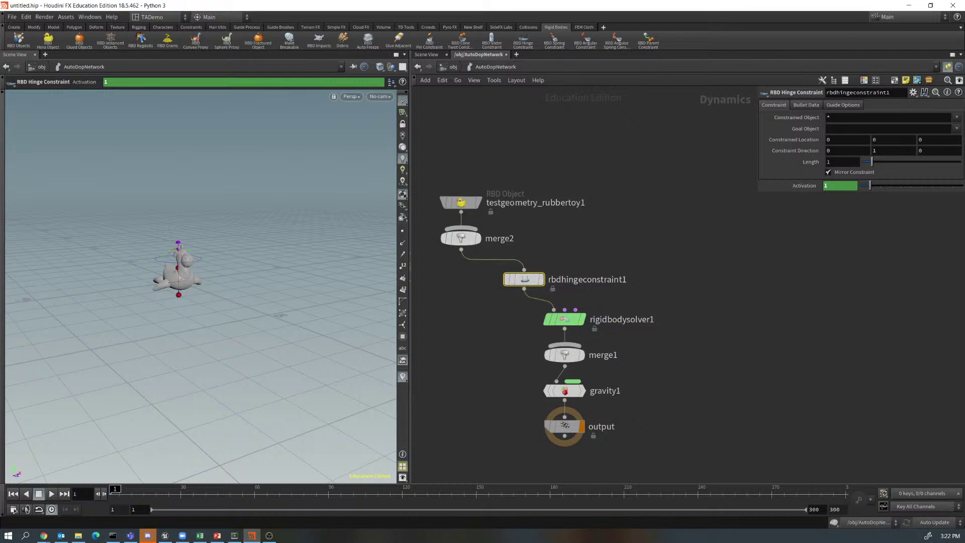
pyautogui.moveTo(177, 282); pyautogui.dragTo(264, 175)
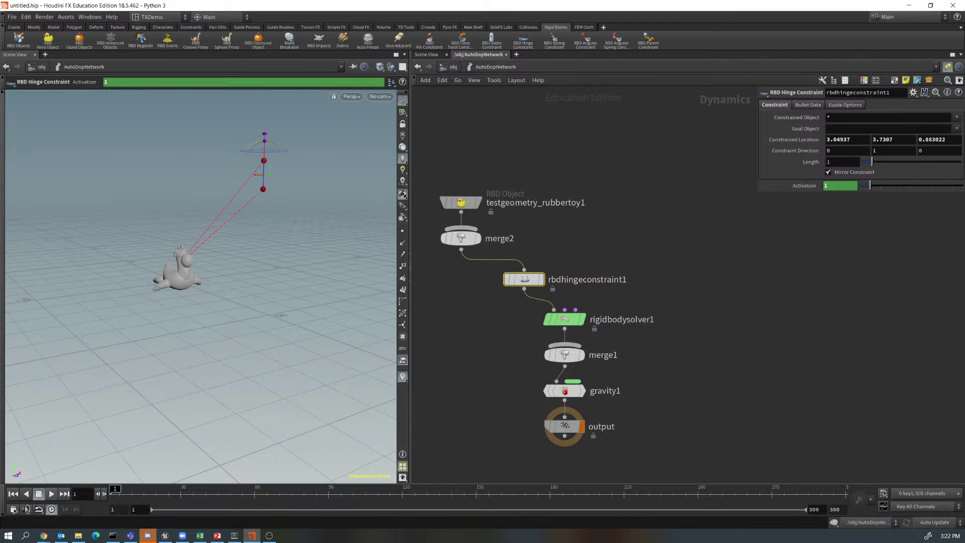
# Play the hinge simulation, rewind to frame 1 and examine the hinge and the toy from several angles.
pyautogui.click(51, 494)
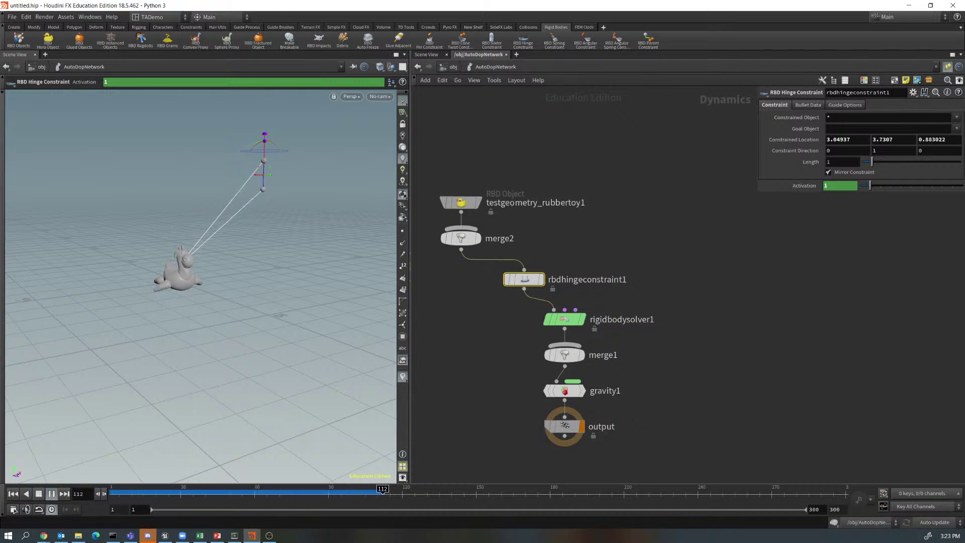
pyautogui.click(39, 493)
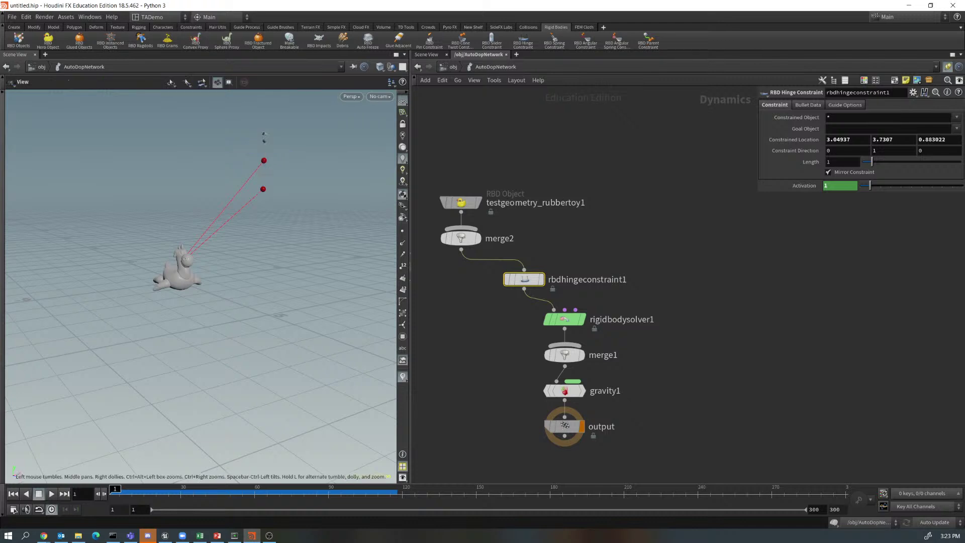
pyautogui.keyDown('alt'); pyautogui.moveTo(236, 251); pyautogui.dragTo(186, 244); pyautogui.keyUp('alt')
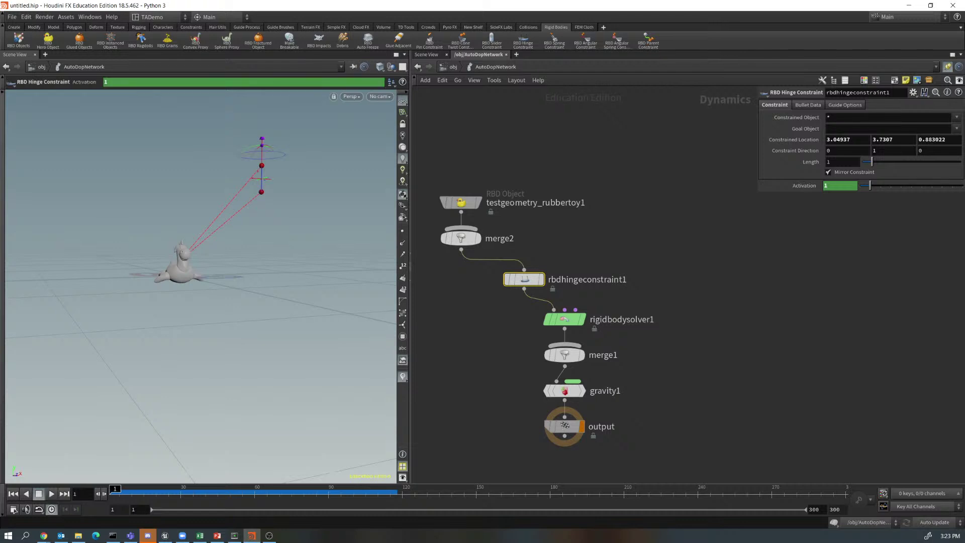
pyautogui.keyDown('alt'); pyautogui.moveTo(186, 243); pyautogui.dragTo(208, 231); pyautogui.keyUp('alt')
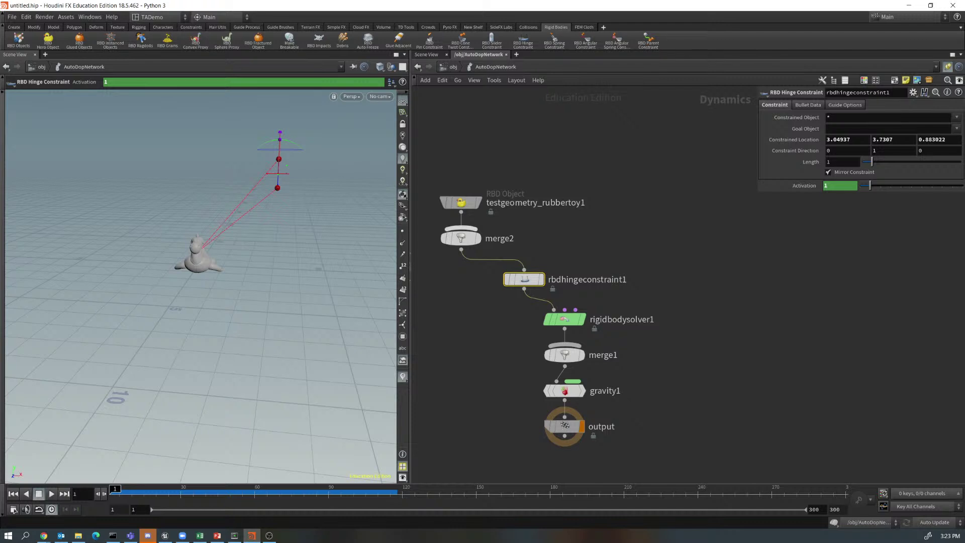
# Give the rubber toy's RBD object an initial Z velocity of -10, play the simulation and rewind to frame 1.
pyautogui.click(461, 202)
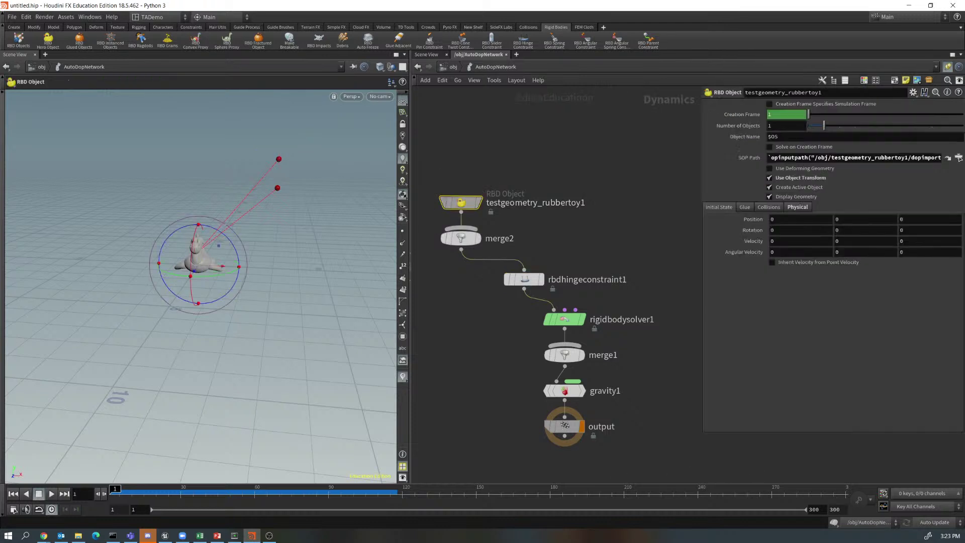
pyautogui.click(902, 240)
pyautogui.press('Return')
pyautogui.click(51, 494)
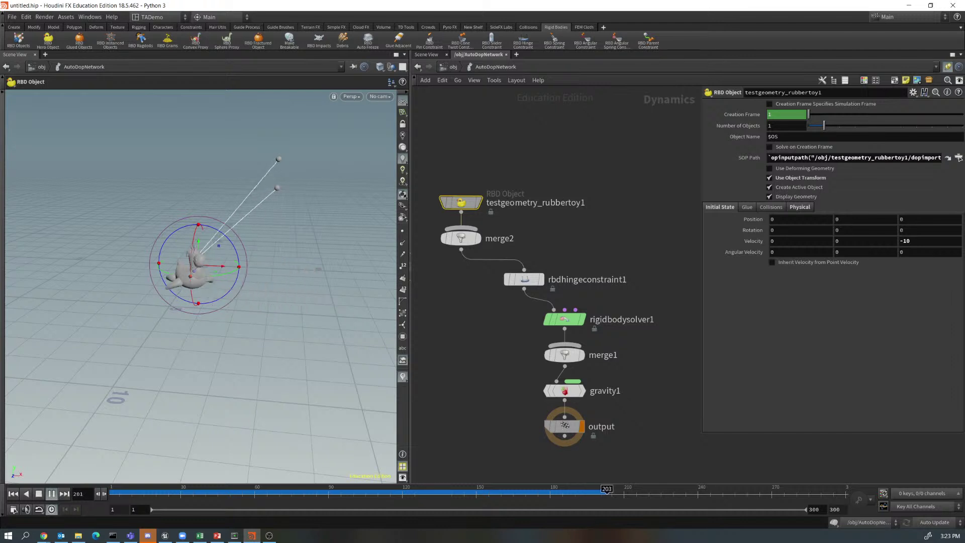
pyautogui.press('Up')
pyautogui.hotkey('ctrl', 'Up')
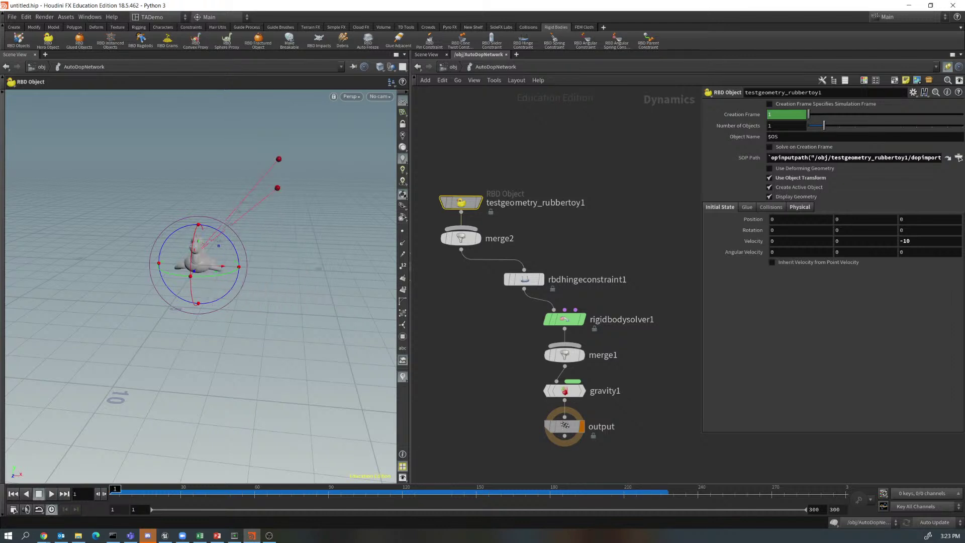
# Set the rubber toy's initial Z velocity to -1, play the simulation and stop it.
pyautogui.click(905, 241)
pyautogui.write('-1')
pyautogui.press('Return')
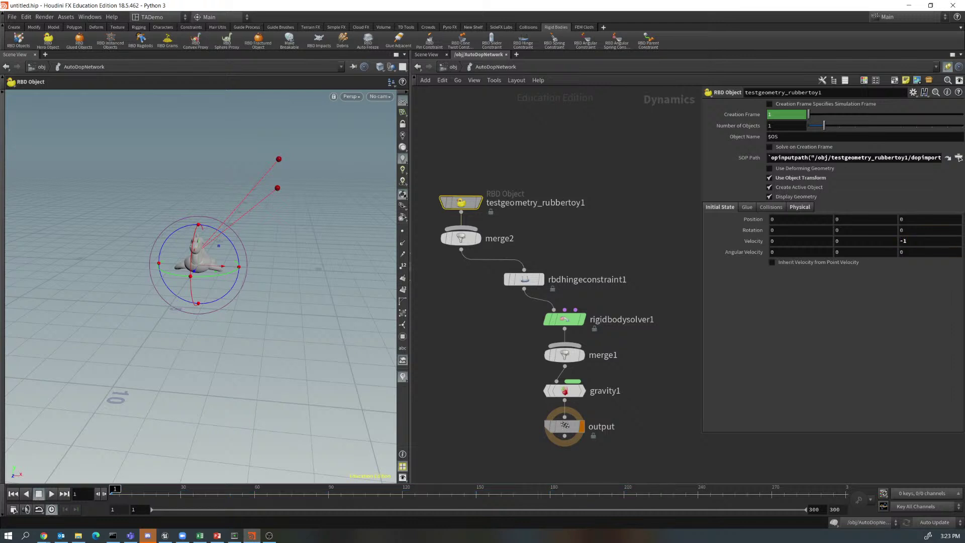
pyautogui.press('Up')
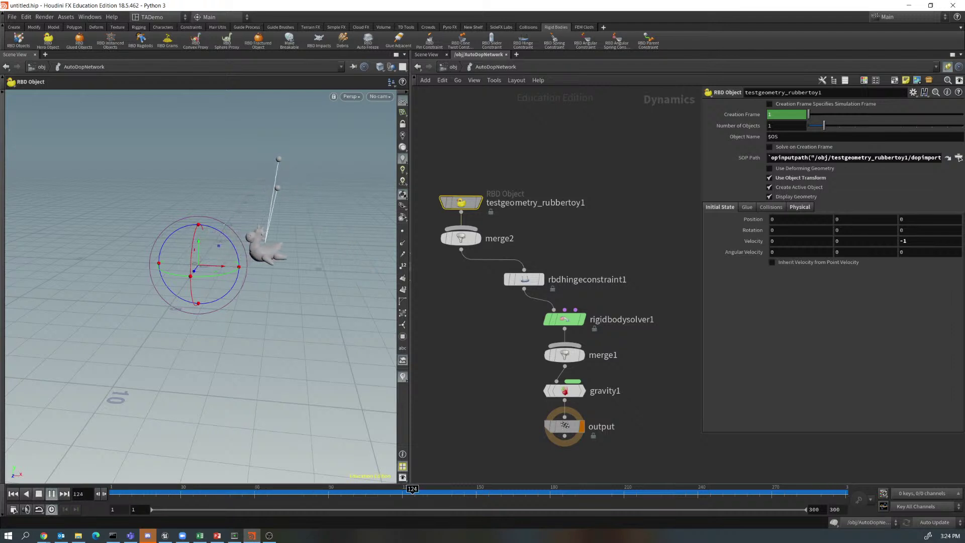
pyautogui.press('Up')
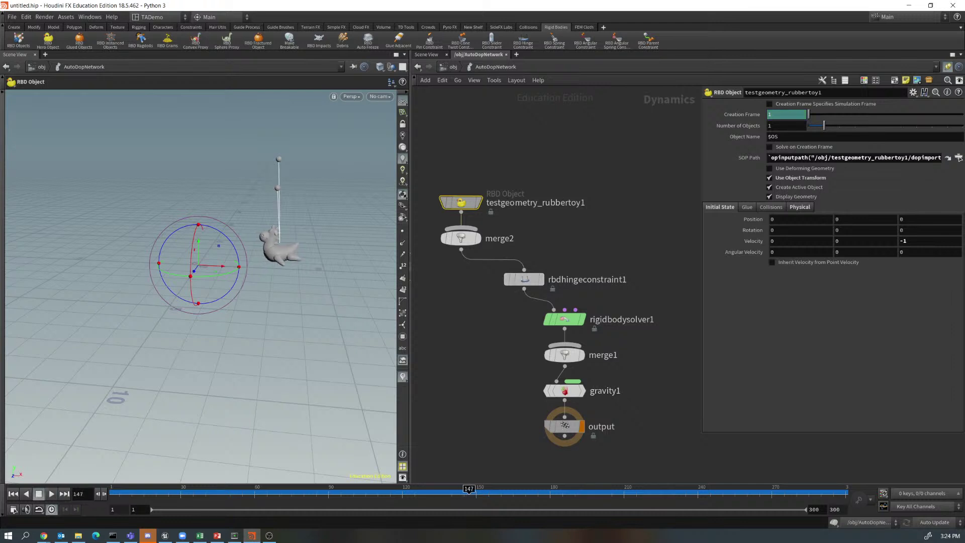
# Insert a Drag Force on the wire between rbdhingeconstraint1 and rigidbodysolver1, making room by shifting the hinge node.
pyautogui.moveTo(524, 278); pyautogui.dragTo(514, 268)
pyautogui.scroll(2, 604, 296)
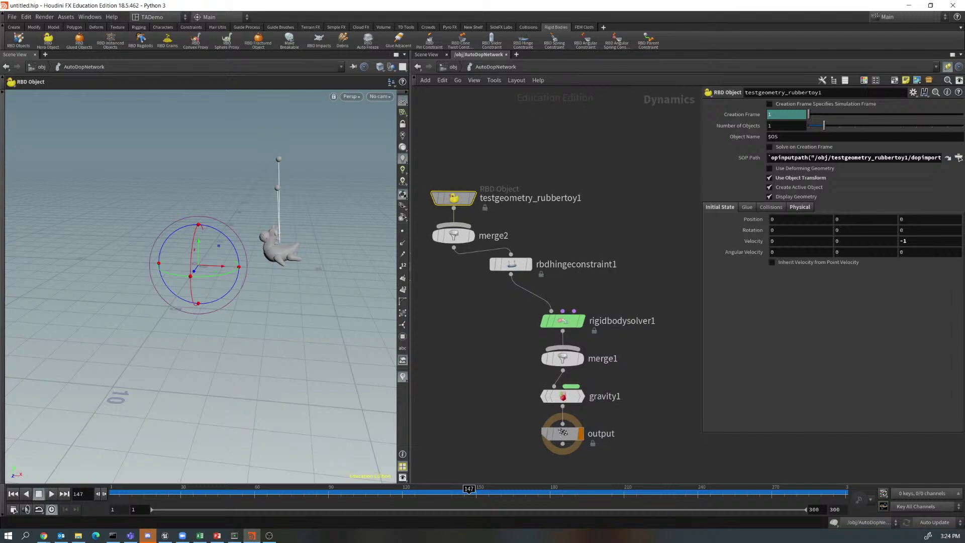
pyautogui.press('Tab')
pyautogui.moveTo(628, 280)
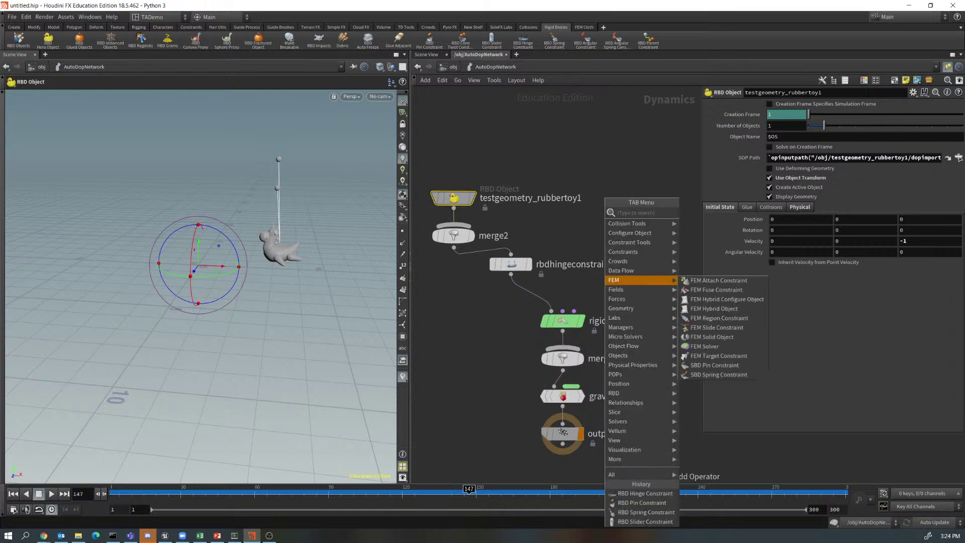
pyautogui.write('drag')
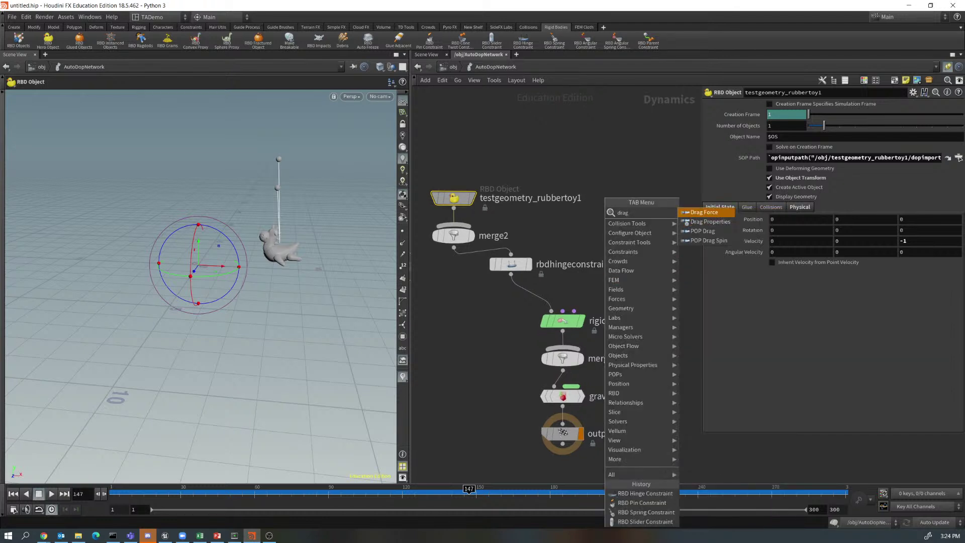
pyautogui.press('Return')
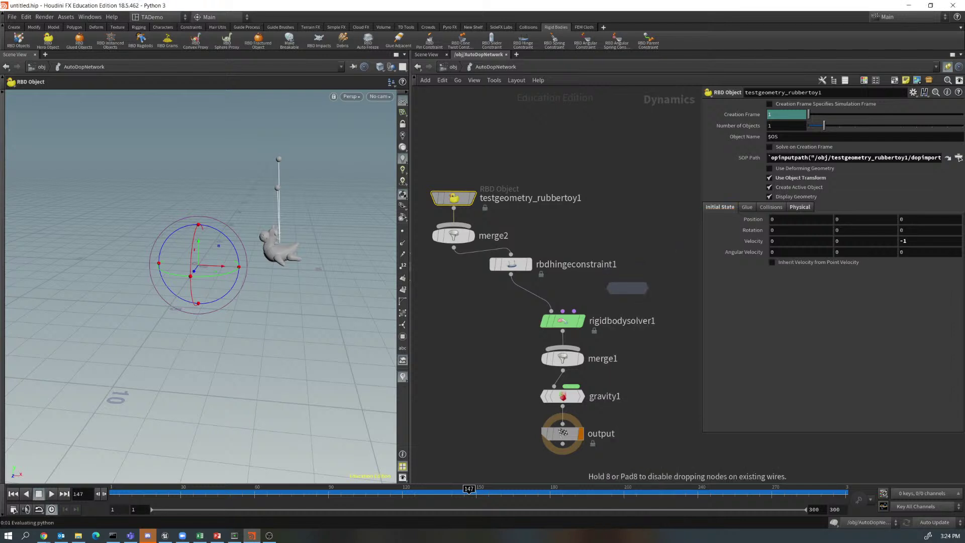
pyautogui.click(627, 288)
pyautogui.moveTo(627, 288); pyautogui.dragTo(542, 306)
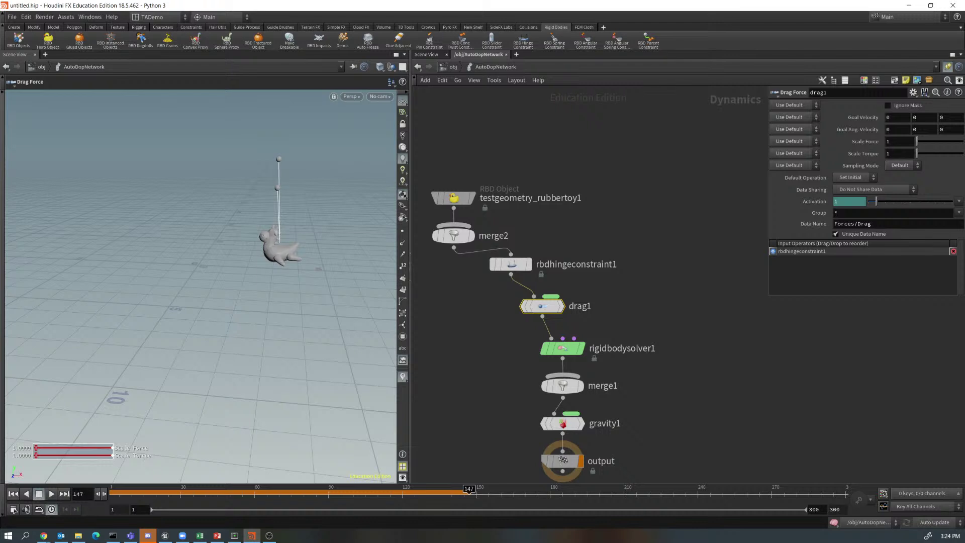
# Play the simulation from the start with the drag force and rewind to frame 1.
pyautogui.click(13, 493)
pyautogui.click(51, 493)
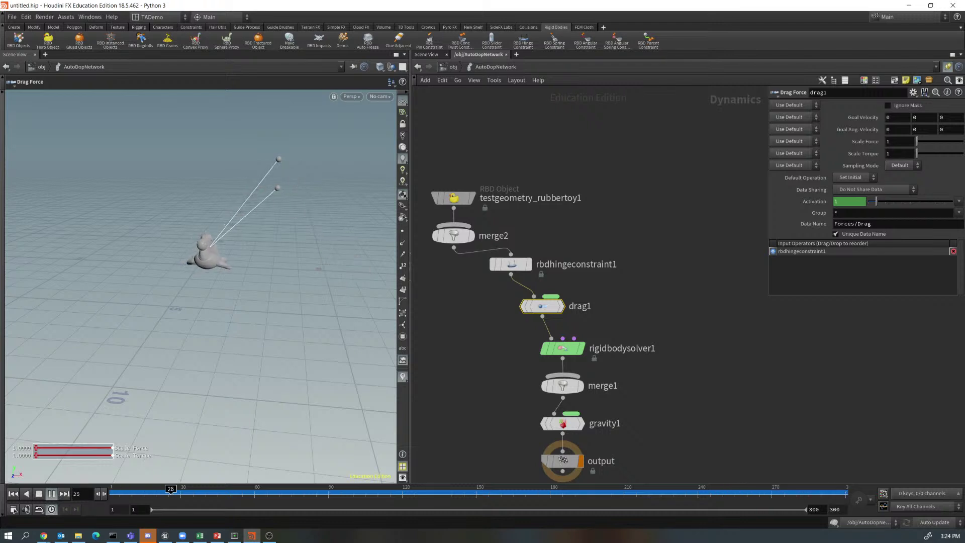
pyautogui.click(38, 494)
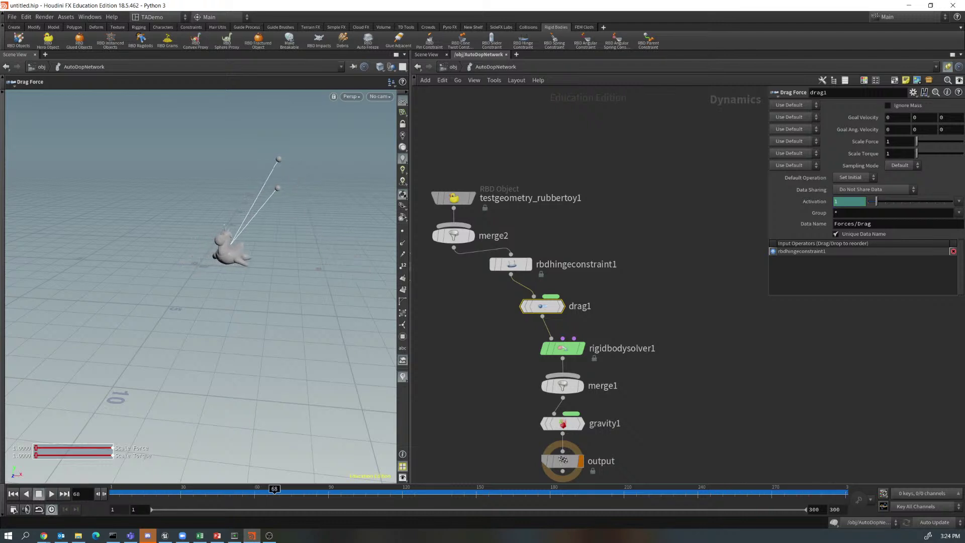
pyautogui.click(13, 494)
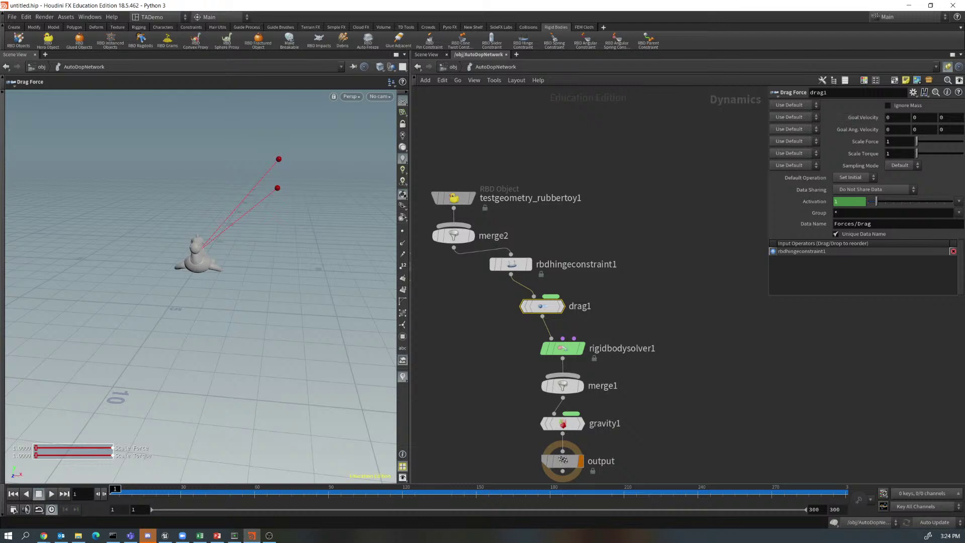
# Set the drag force's Scale Force to 100, play the simulation and rewind to frame 1.
pyautogui.doubleClick(888, 141)
pyautogui.write('1')
pyautogui.press('Return')
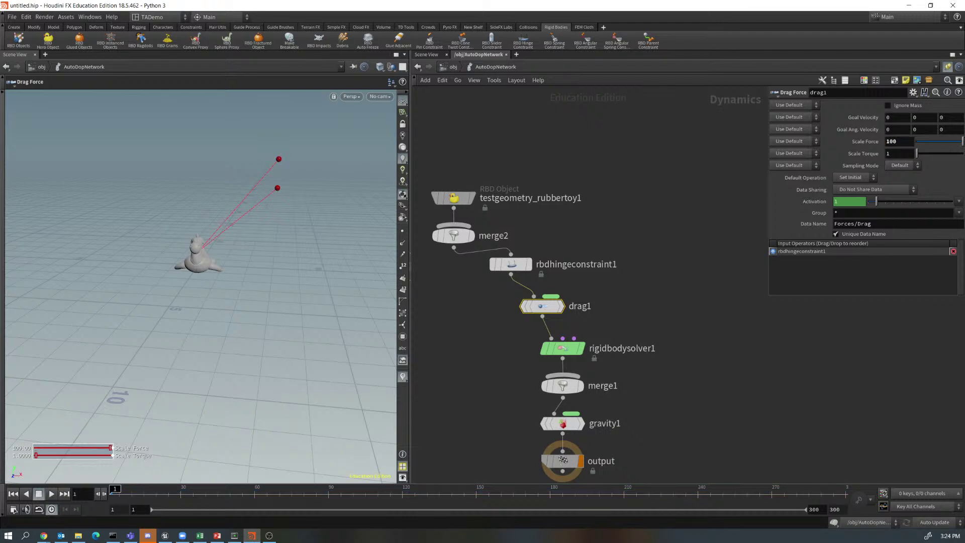
pyautogui.click(51, 493)
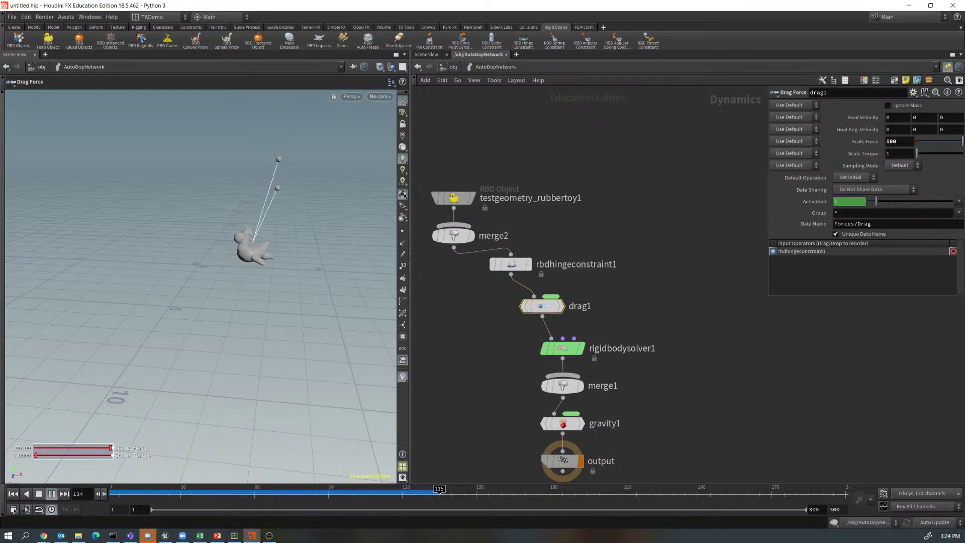
pyautogui.click(38, 494)
pyautogui.click(13, 494)
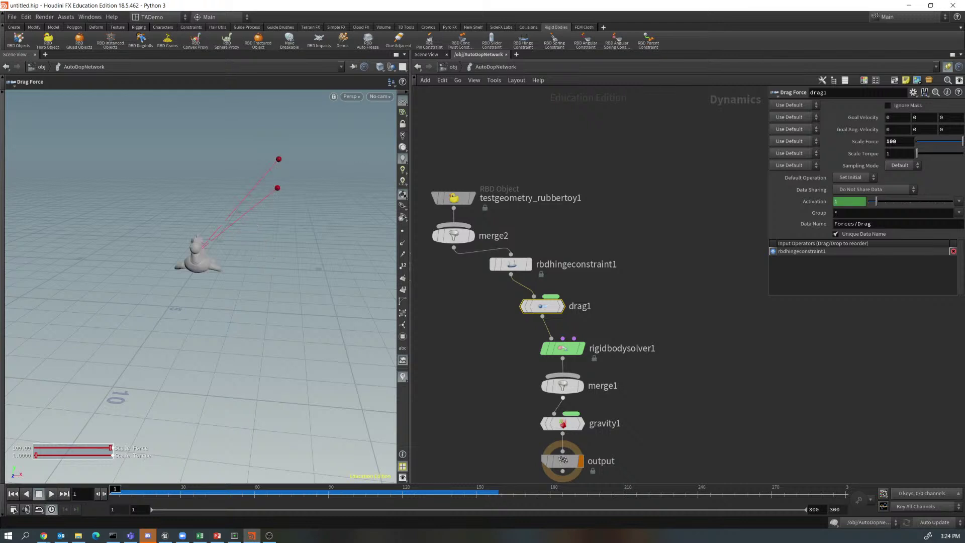
# Delete the drag1 node between rbdhingeconstraint1 and rigidbodysolver1.
pyautogui.moveTo(542, 306)
pyautogui.press('Delete')
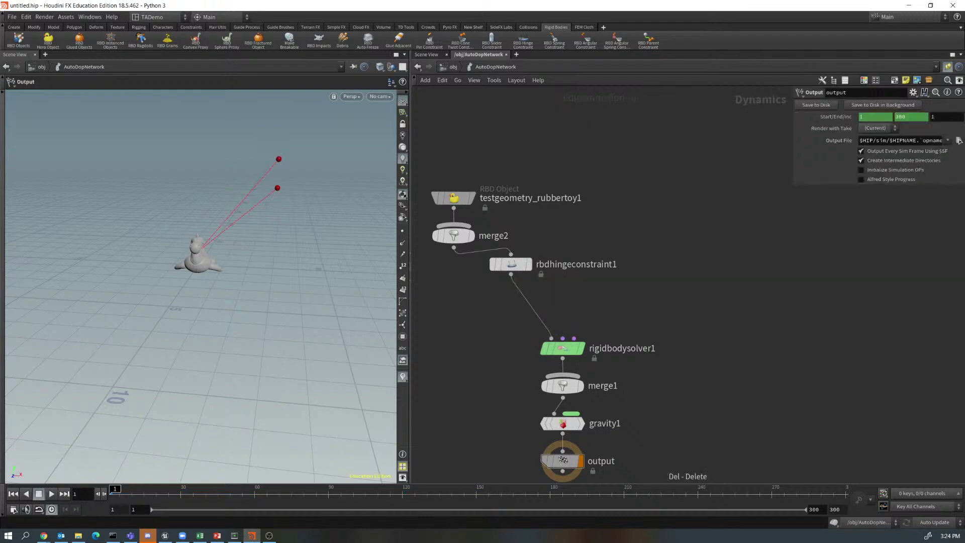
# Rotate the rbdhingeconstraint1 axis to horizontal and set its Constraint Direction to exactly -1, 0, 0.
pyautogui.click(510, 264)
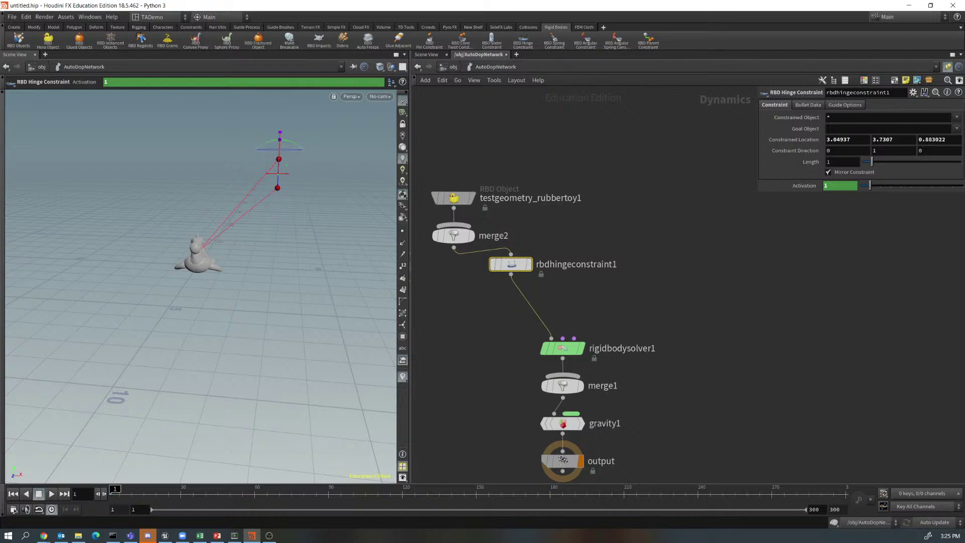
pyautogui.moveTo(290, 142); pyautogui.dragTo(244, 174)
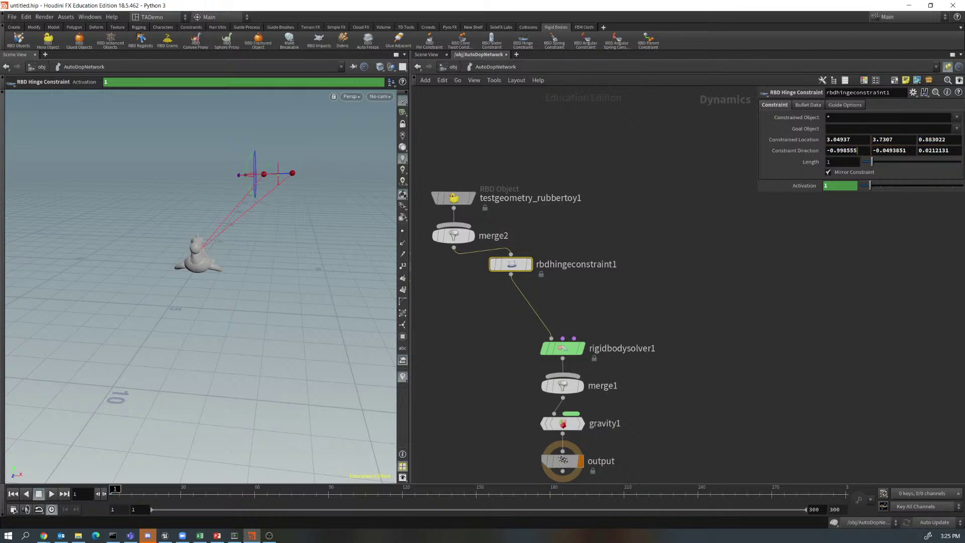
pyautogui.doubleClick(857, 150)
pyautogui.write('-1')
pyautogui.press('Tab')
pyautogui.write('0')
pyautogui.press('Tab')
pyautogui.write('0')
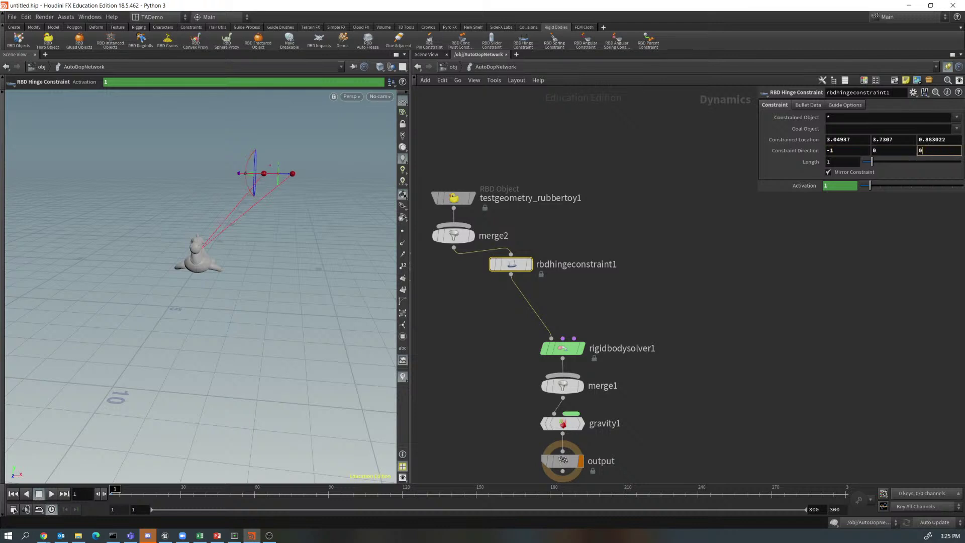
pyautogui.press('Tab')
pyautogui.press('Return')
# Play the simulation with the horizontal hinge axis, stop it and rewind to frame 1.
pyautogui.press('Escape')
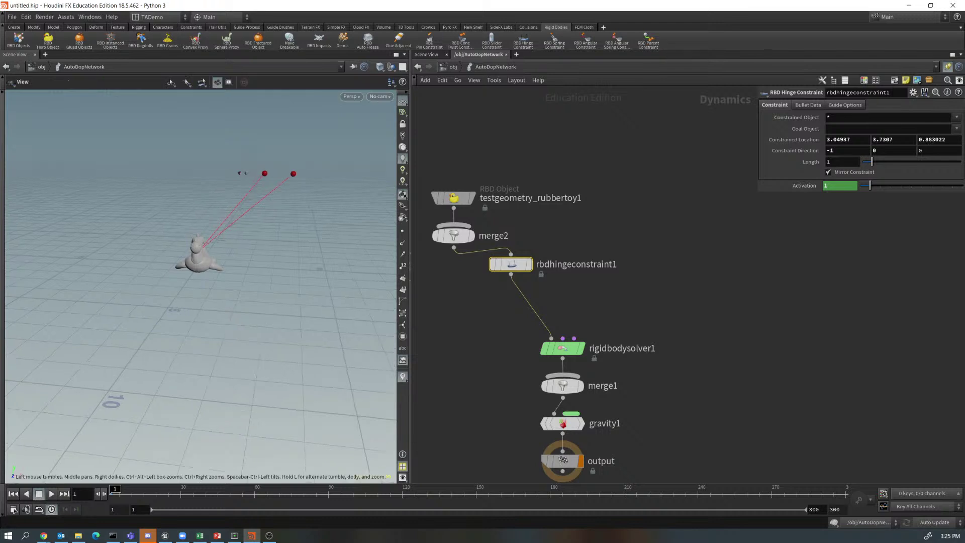
pyautogui.moveTo(201, 251)
pyautogui.mouseDown()
pyautogui.moveTo(221, 246)
pyautogui.moveTo(206, 252)
pyautogui.mouseUp()
pyautogui.press('Return')
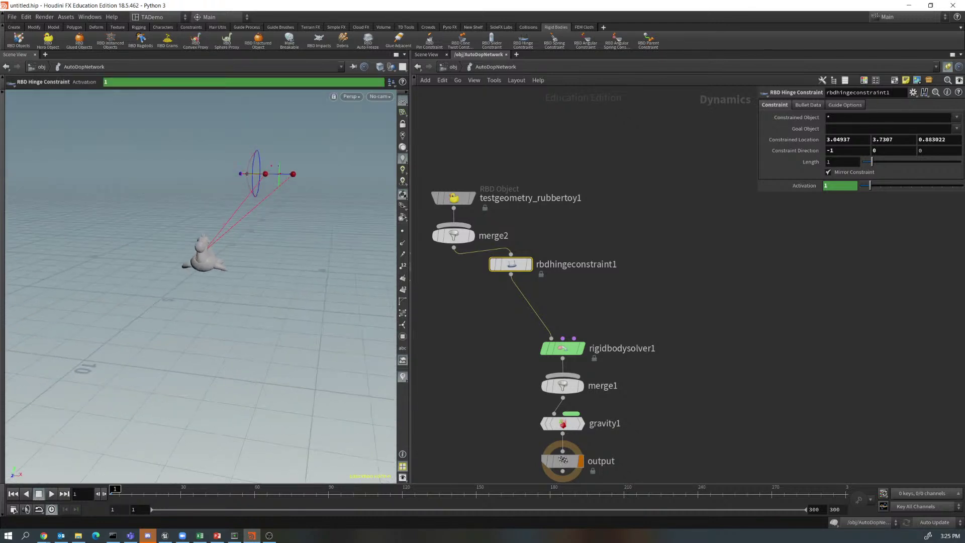
pyautogui.click(51, 494)
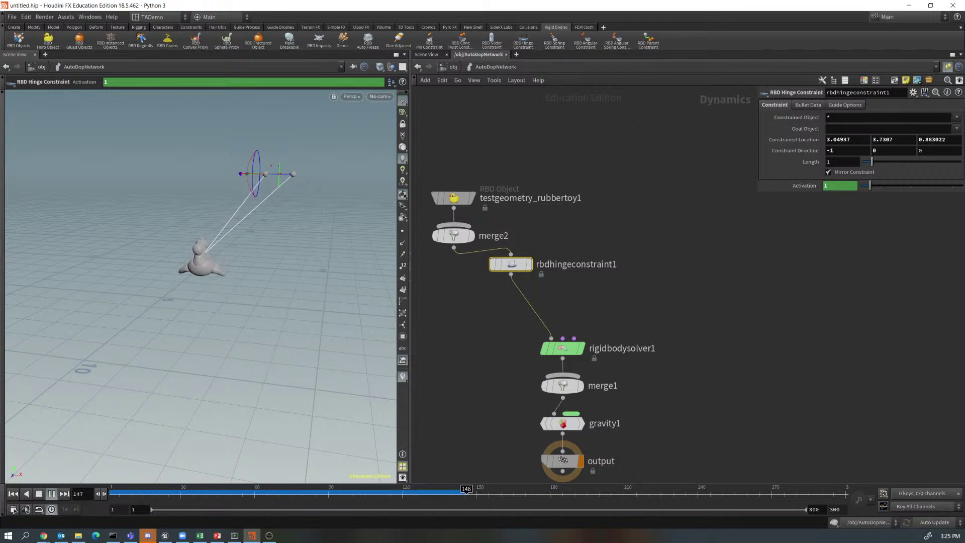
pyautogui.click(51, 494)
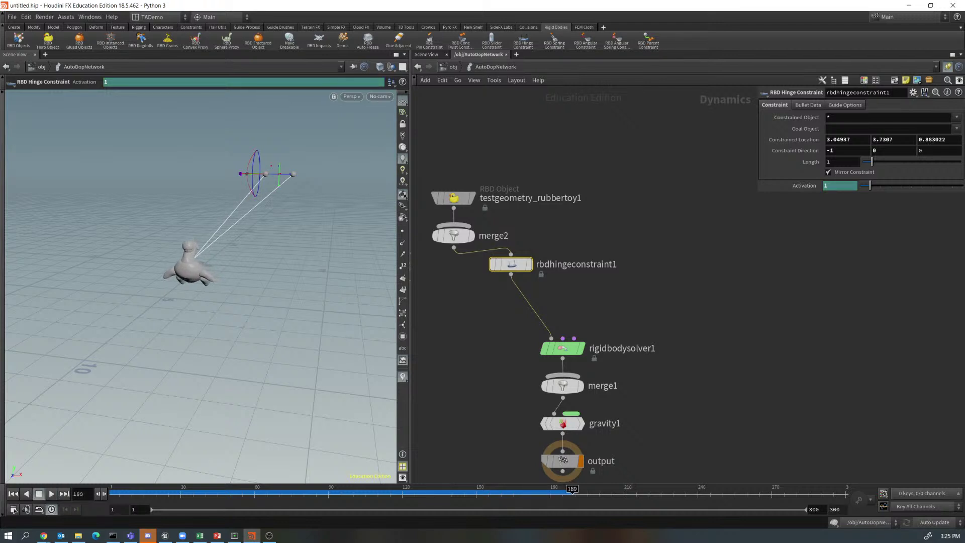
pyautogui.click(13, 493)
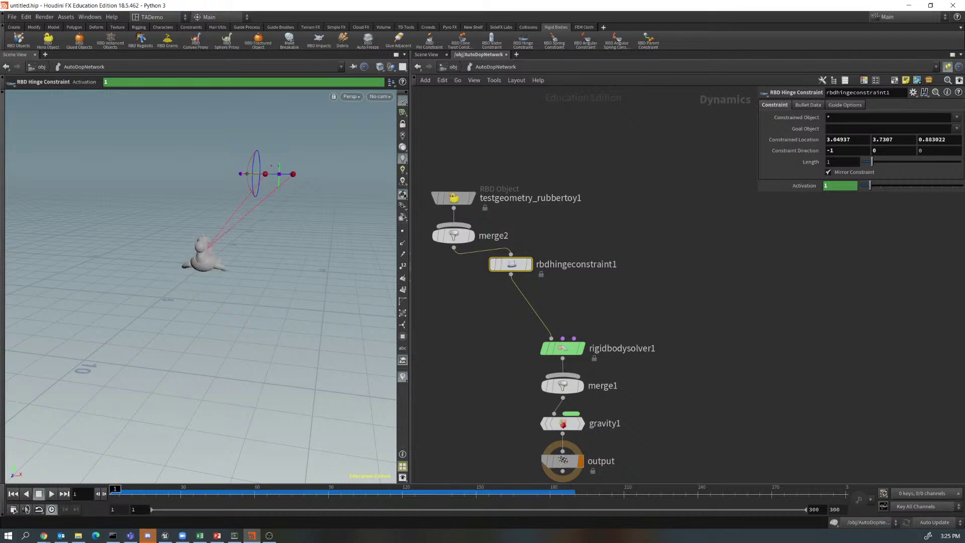
# Move the hinge constraint above the rubber toy, to about (-0.05, 2.86, 2.02), and set the toy's initial Z velocity to 0.
pyautogui.moveTo(293, 174); pyautogui.dragTo(191, 202)
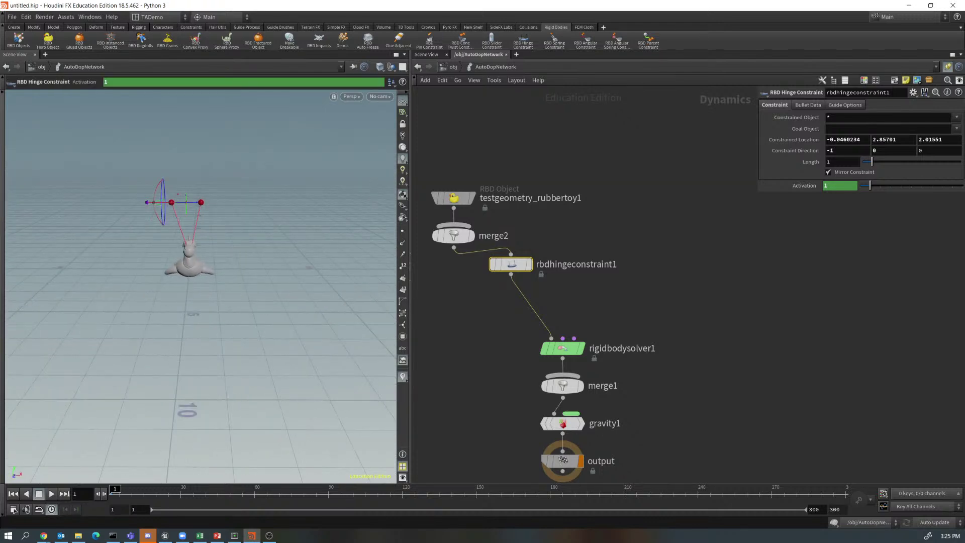
pyautogui.click(453, 198)
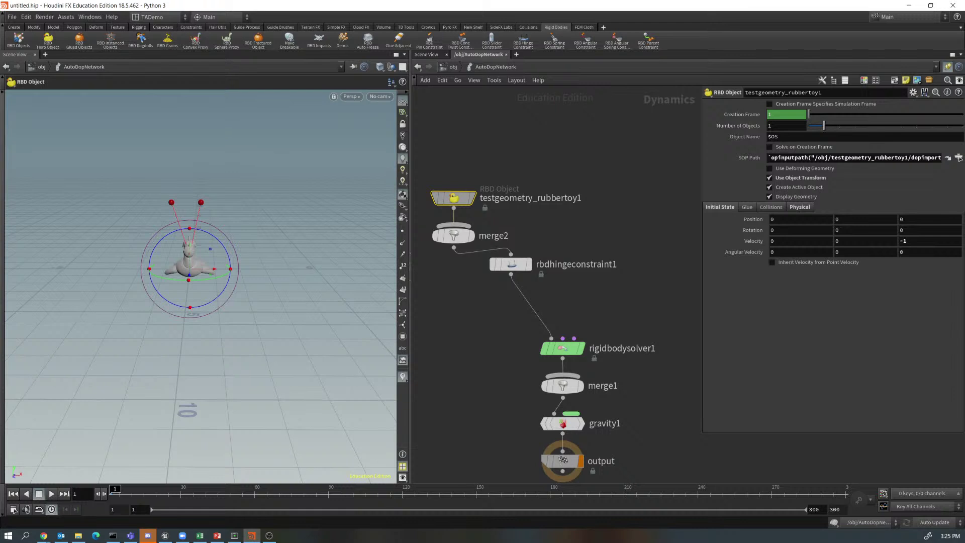
pyautogui.click(929, 241)
pyautogui.write('0')
pyautogui.press('Return')
# Play the simulation with the toy hanging from the moved hinge, viewed from the side, and rewind to frame 1.
pyautogui.keyDown('alt'); pyautogui.moveTo(242, 261); pyautogui.dragTo(171, 291); pyautogui.keyUp('alt')
pyautogui.press('Up')
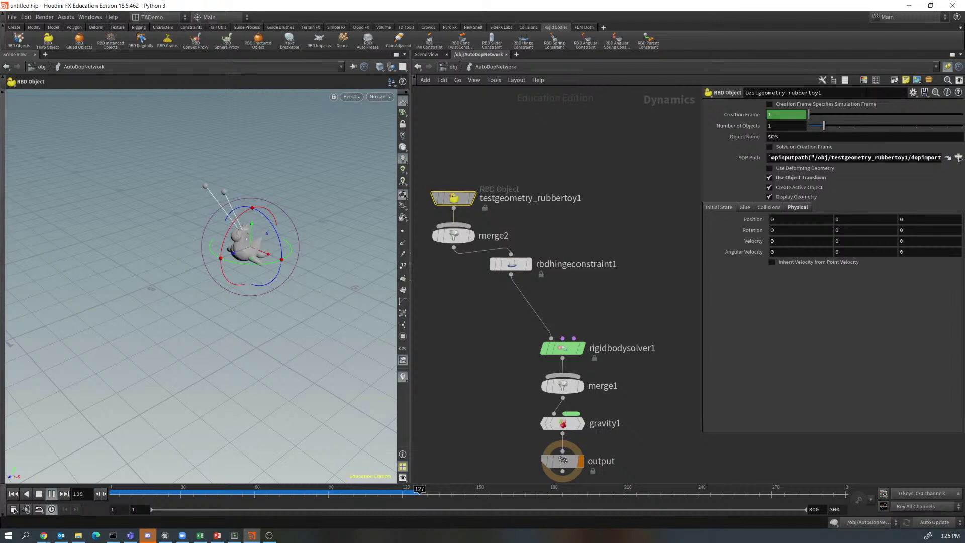
pyautogui.press('Up')
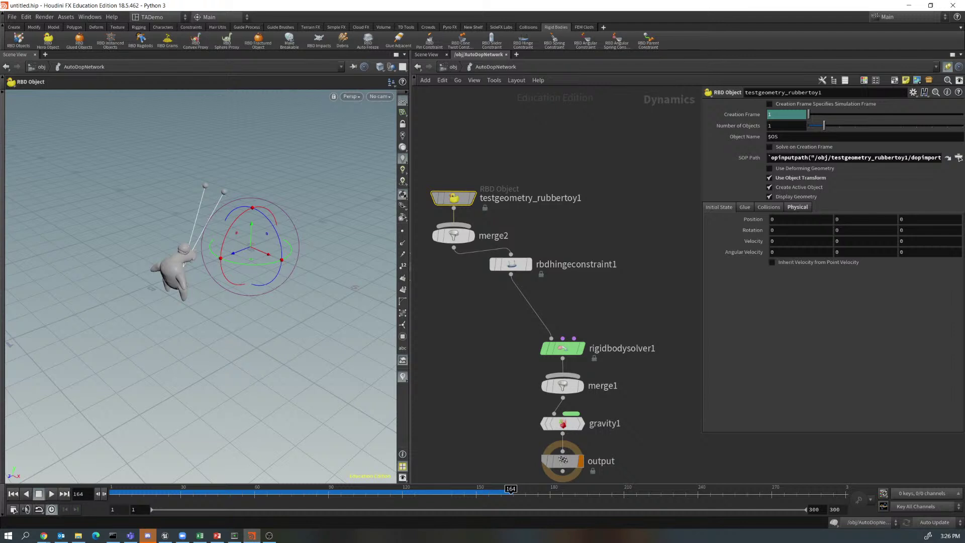
pyautogui.hotkey('alt', 'Tab')
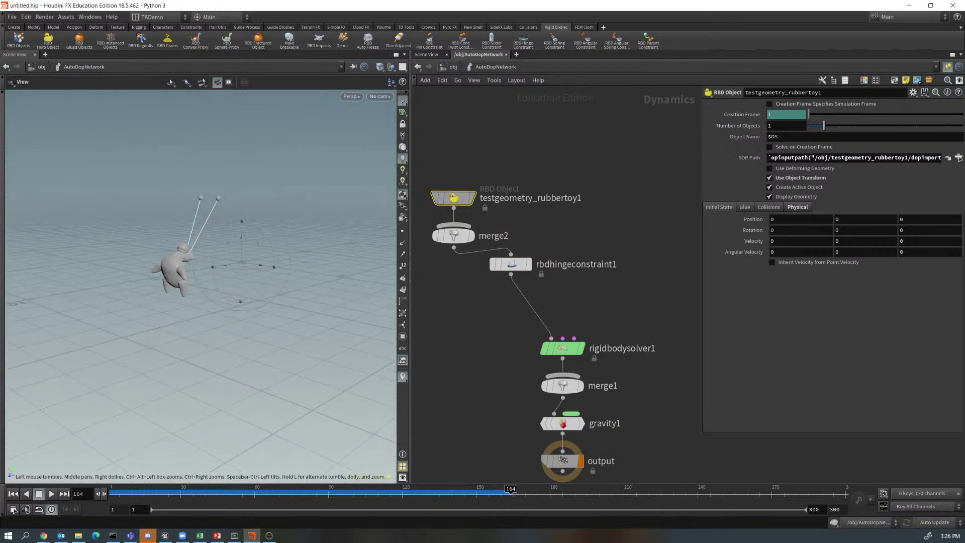
pyautogui.click(13, 494)
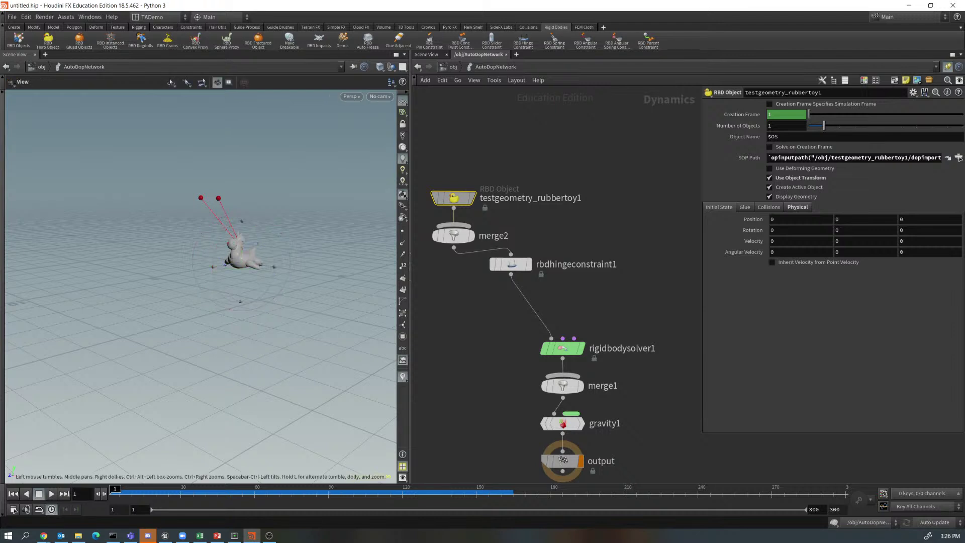
# Move the testgeometry_rubbertoy1 node up and duplicate it, with the copy also feeding into merge2.
pyautogui.keyDown('alt'); pyautogui.moveTo(201, 262); pyautogui.dragTo(228, 307); pyautogui.keyUp('alt')
pyautogui.press('Return')
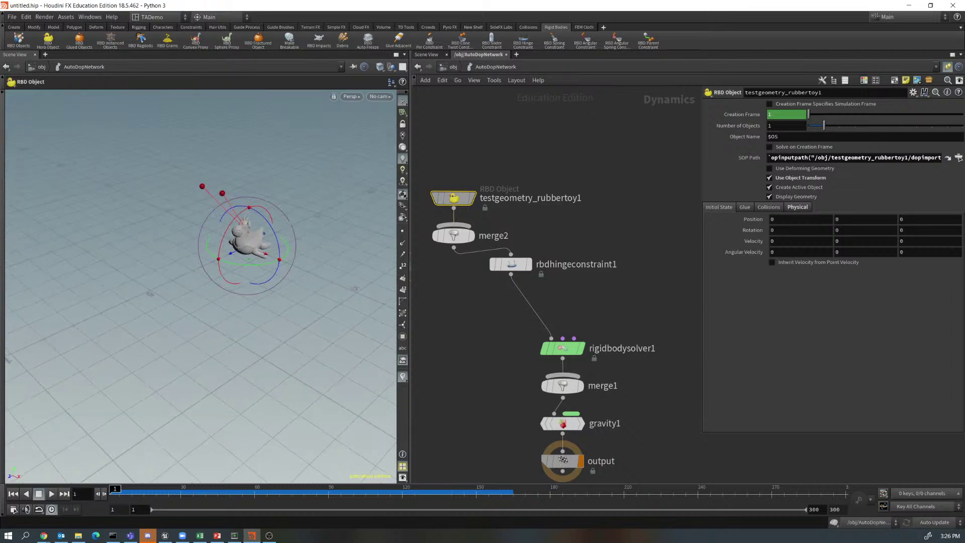
pyautogui.moveTo(454, 198); pyautogui.dragTo(444, 158)
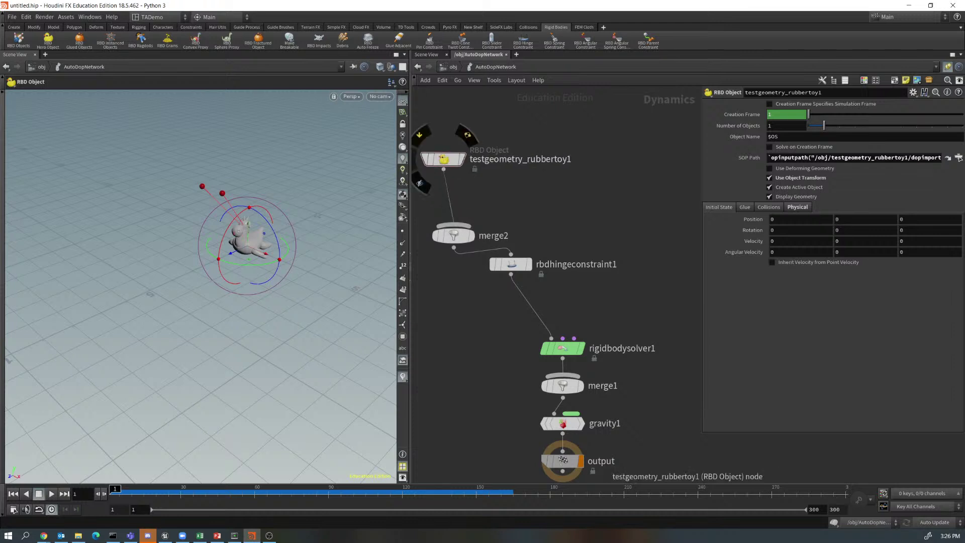
pyautogui.keyDown('alt'); pyautogui.moveTo(444, 159); pyautogui.dragTo(454, 225); pyautogui.keyUp('alt')
pyautogui.moveTo(534, 190); pyautogui.dragTo(543, 184)
# Rename the original rubber toy node roberto1 and its copy robert2.
pyautogui.doubleClick(522, 159)
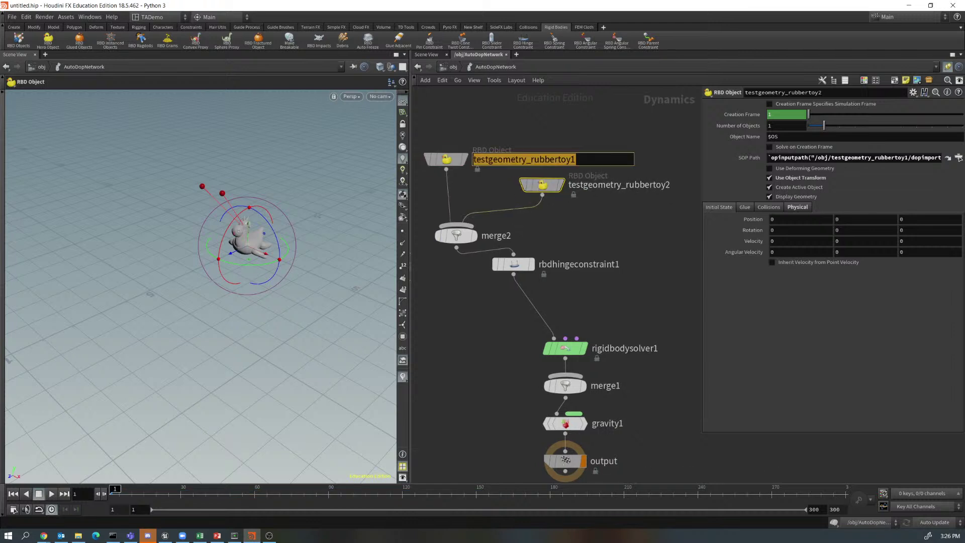
pyautogui.write('bert')
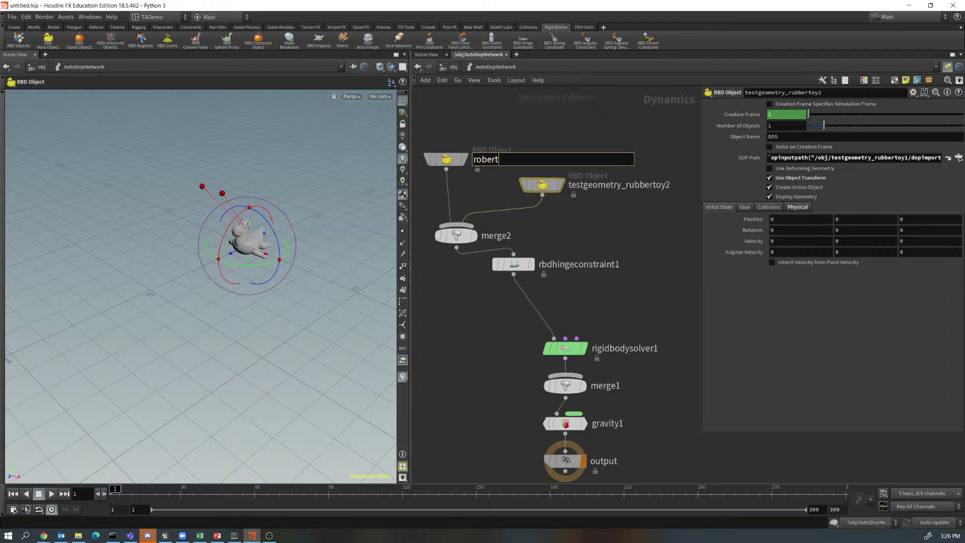
pyautogui.write('o1')
pyautogui.press('Return')
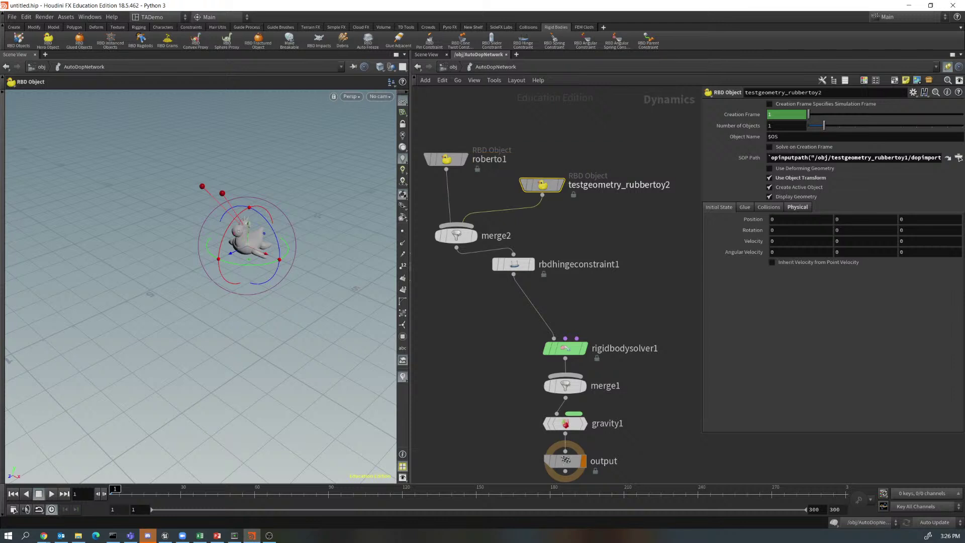
pyautogui.doubleClick(620, 185)
pyautogui.write('robe')
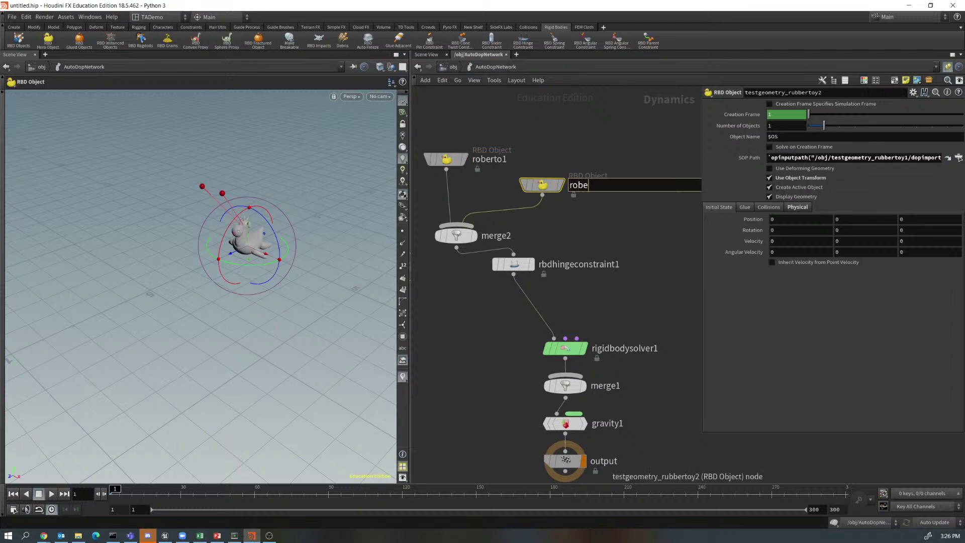
pyautogui.write('rt2')
pyautogui.press('Return')
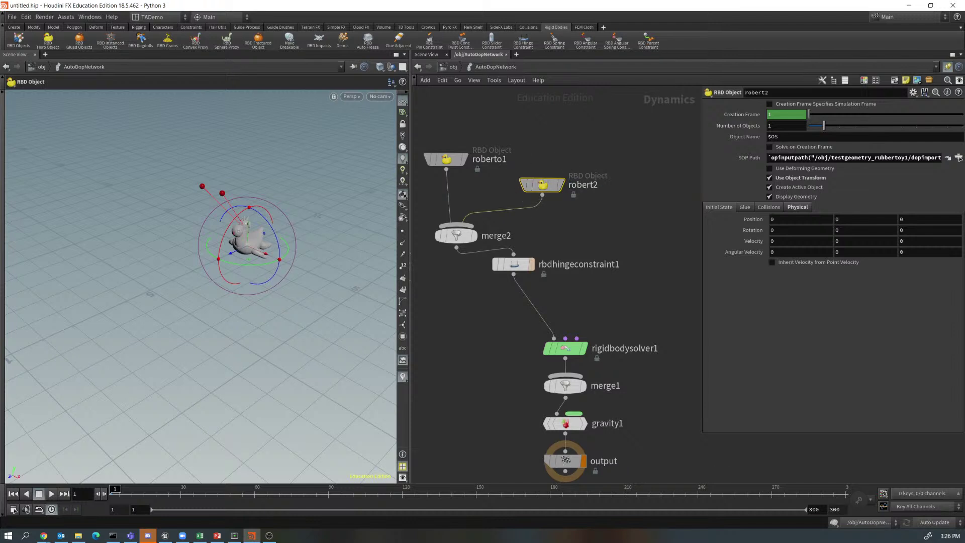
# Set robert2's initial Z position to -4.1, play the simulation with both toys and rewind to frame 1.
pyautogui.click(513, 264)
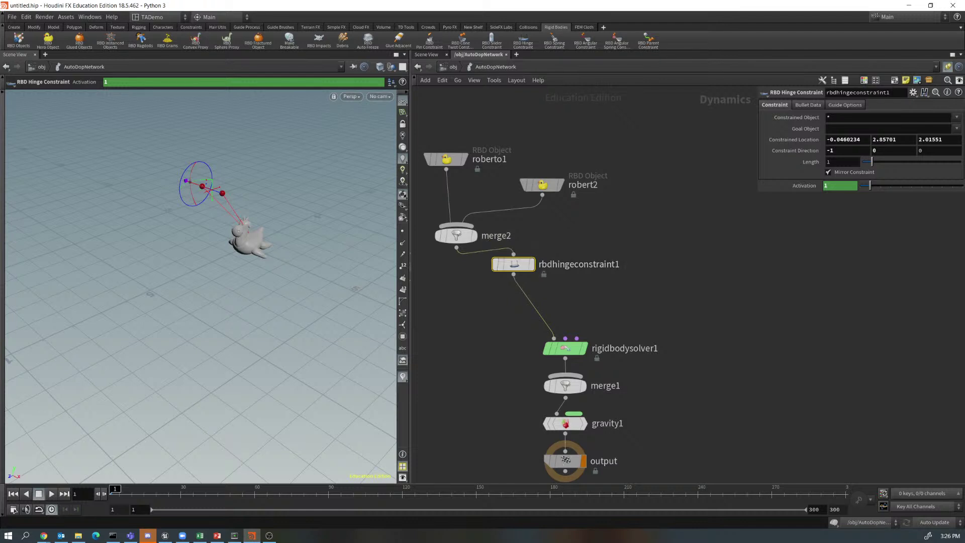
pyautogui.click(542, 184)
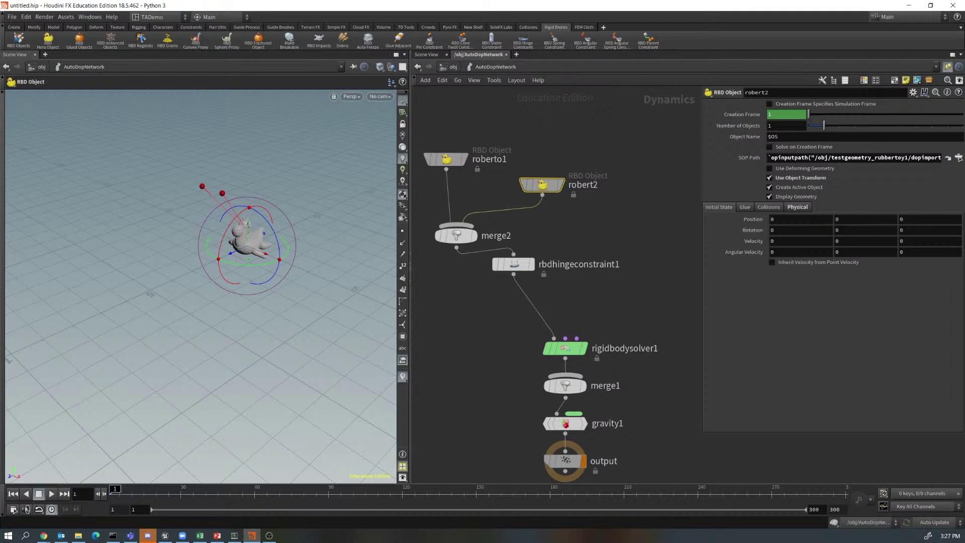
pyautogui.middleClick(910, 219)
pyautogui.moveTo(910, 216); pyautogui.dragTo(833, 216, button='middle')
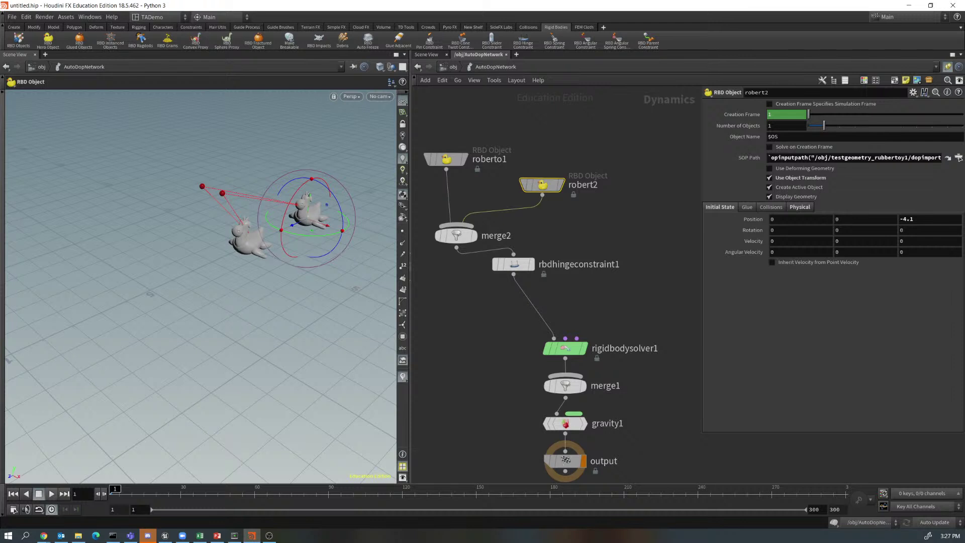
pyautogui.click(51, 493)
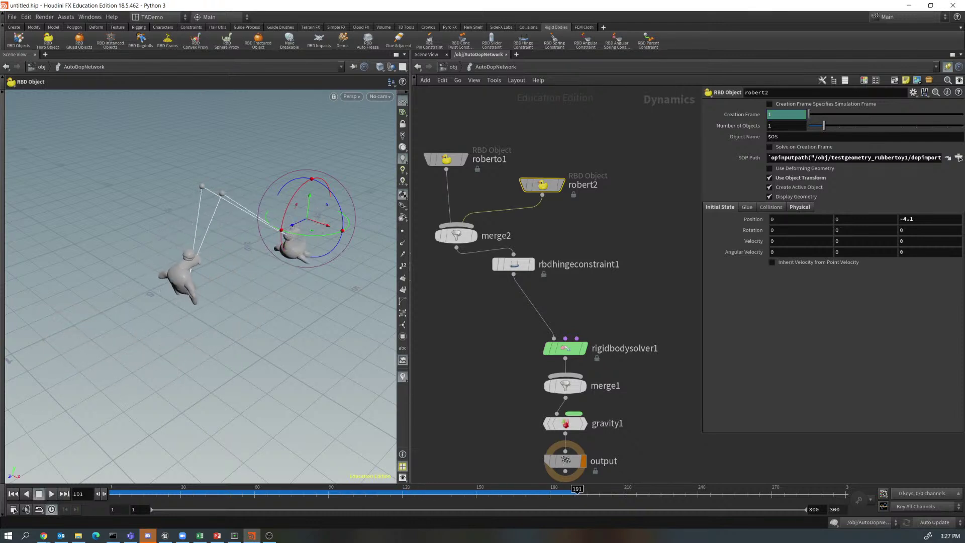
pyautogui.click(13, 493)
# Insert a second RBD Hinge Constraint on the wire between rbdhingeconstraint1 and rigidbodysolver1.
pyautogui.click(513, 264)
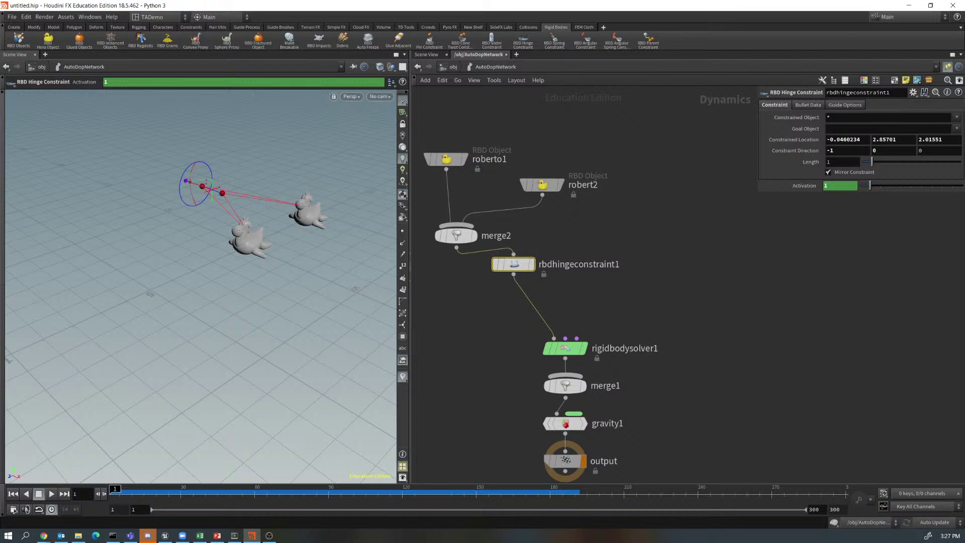
pyautogui.scroll(1, 565, 293)
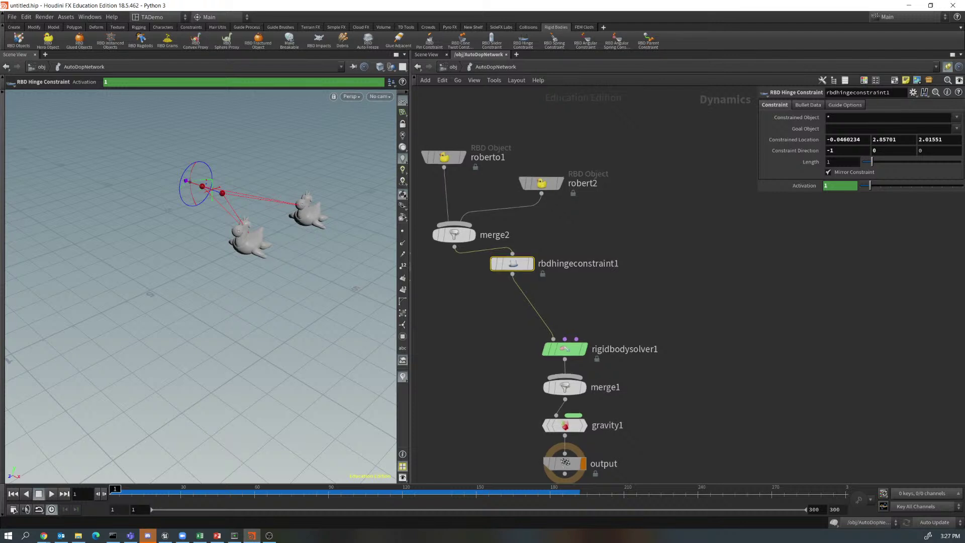
pyautogui.press('Tab')
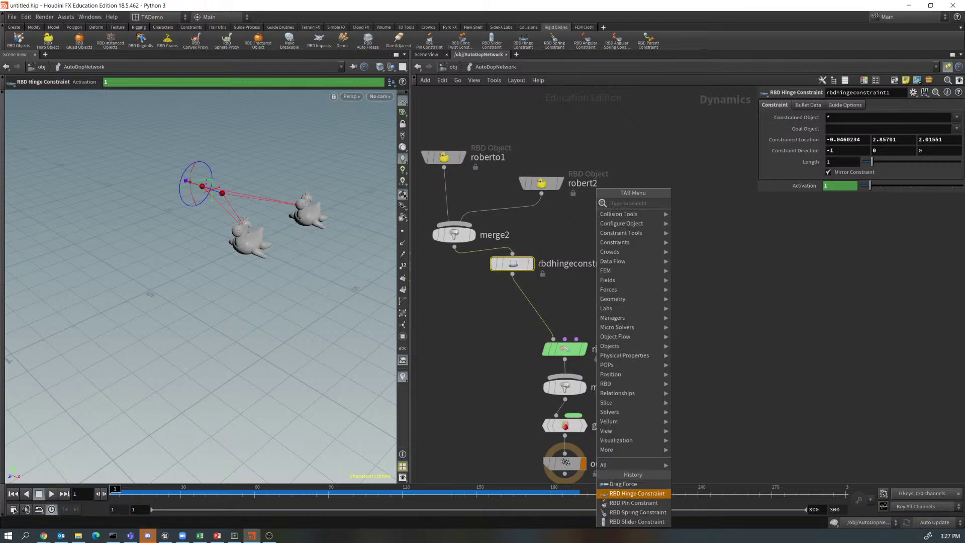
pyautogui.click(637, 493)
pyautogui.click(541, 306)
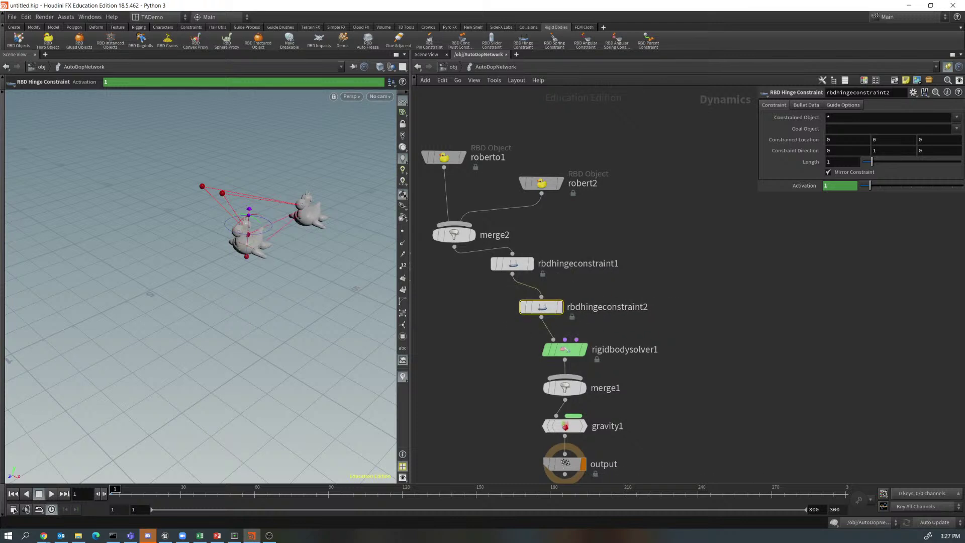
pyautogui.keyDown('alt'); pyautogui.moveTo(221, 311); pyautogui.dragTo(241, 246); pyautogui.keyUp('alt')
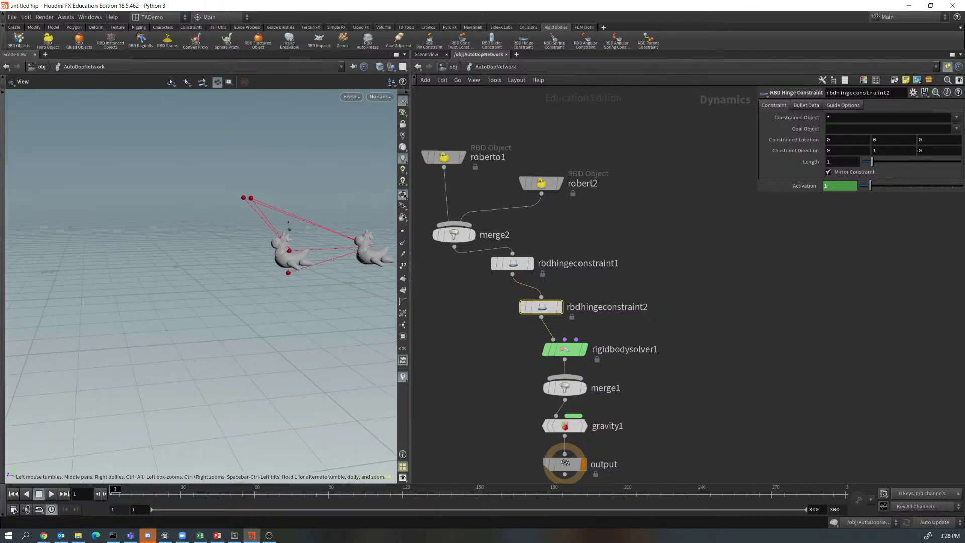
pyautogui.press('Return')
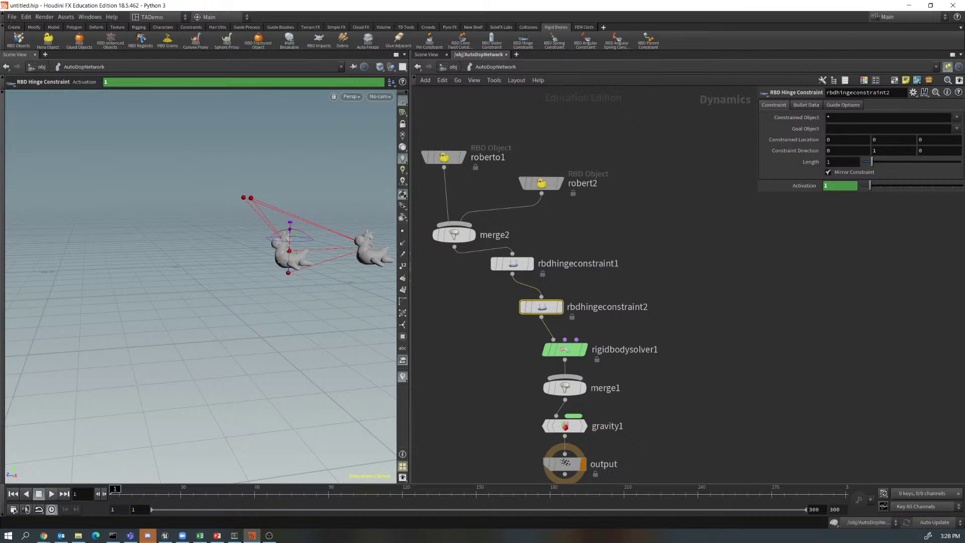
# Play the simulation with both hinge constraints, stop it and rewind to frame 1.
pyautogui.click(51, 494)
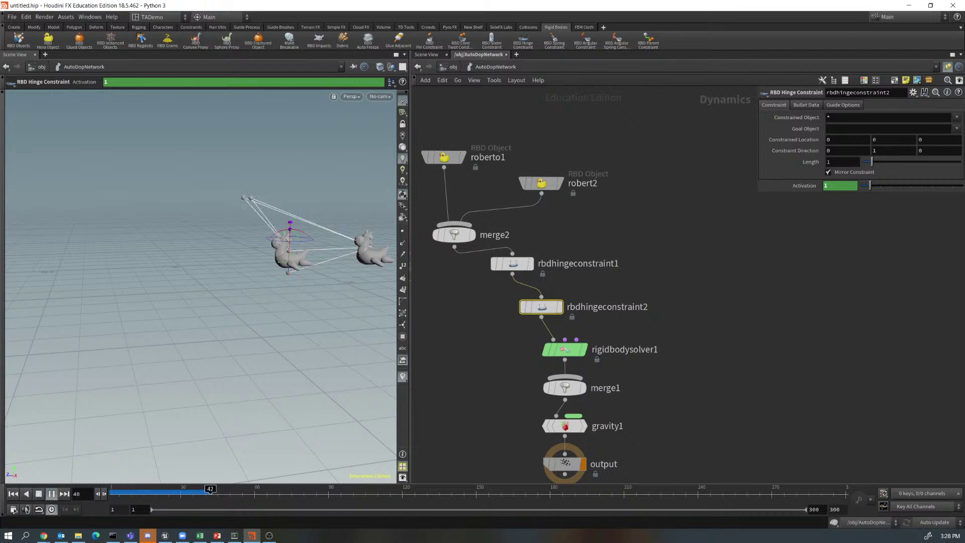
pyautogui.press('Escape')
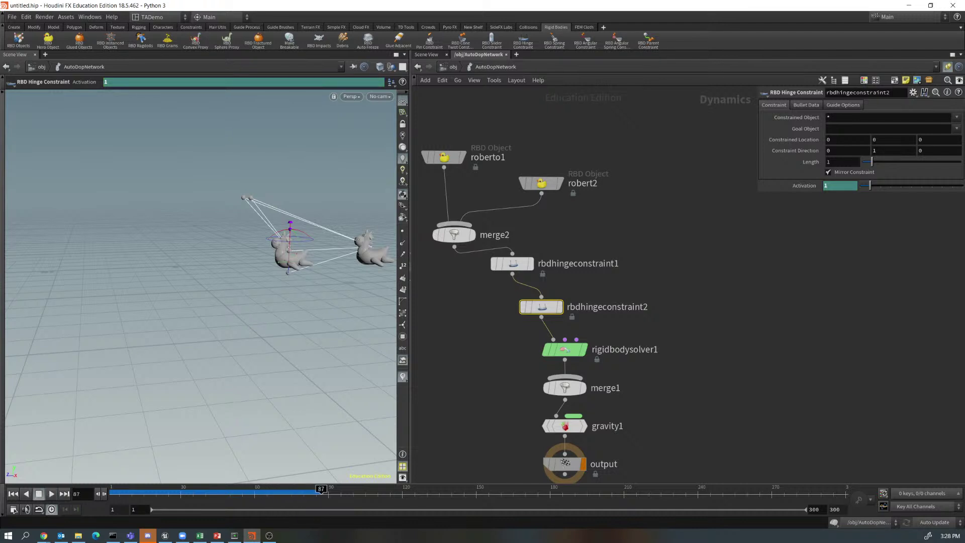
pyautogui.press('Down')
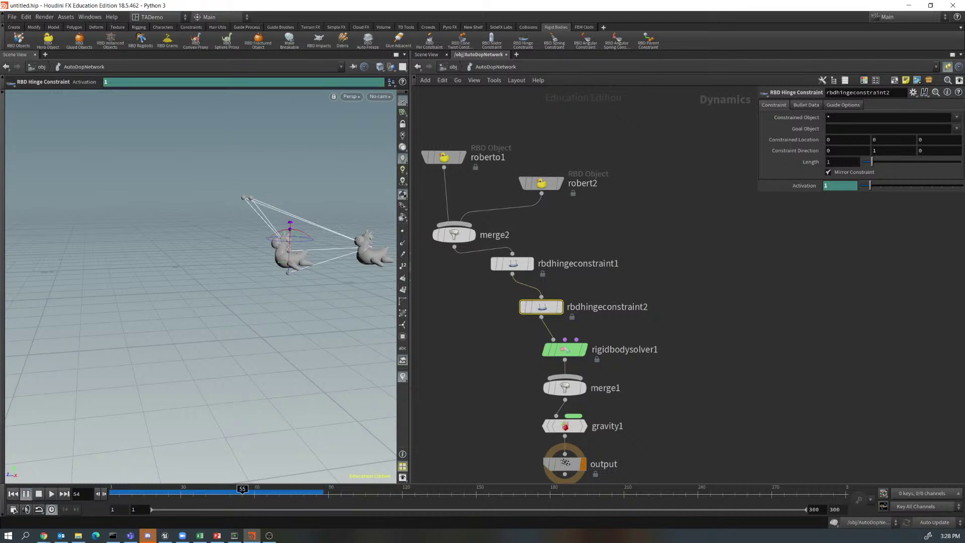
pyautogui.press('Escape')
pyautogui.hotkey('ctrl', 'Up')
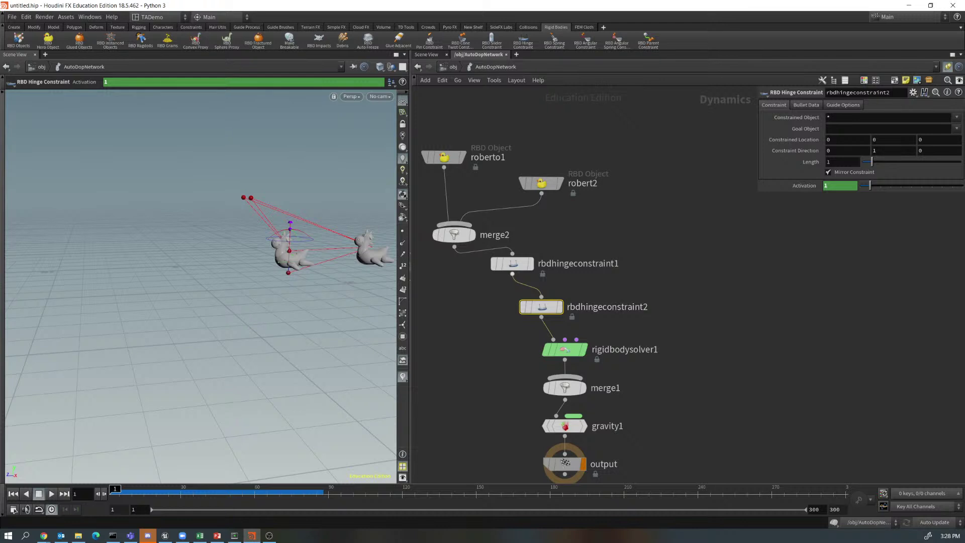
# Set the Constrained Object of rbdhingeconstraint1 to roberto1.
pyautogui.click(512, 263)
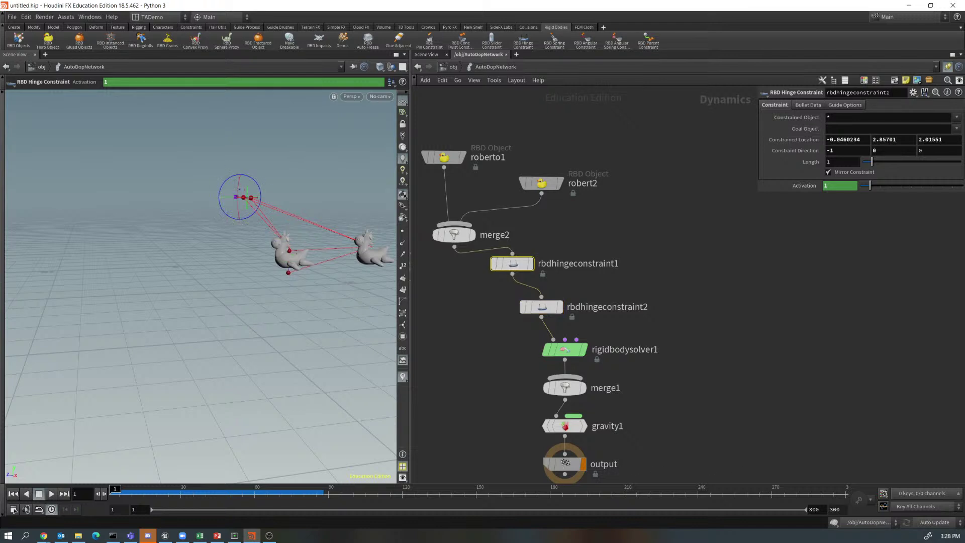
pyautogui.click(956, 117)
pyautogui.click(945, 135)
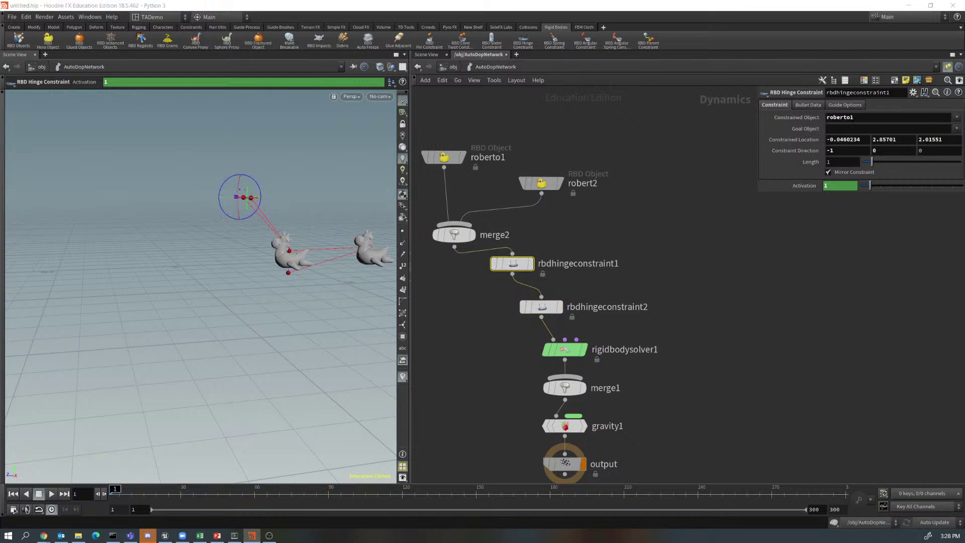
# Set rbdhingeconstraint2's Constrained Object to robert2 and its Goal Object to roberto1.
pyautogui.click(541, 306)
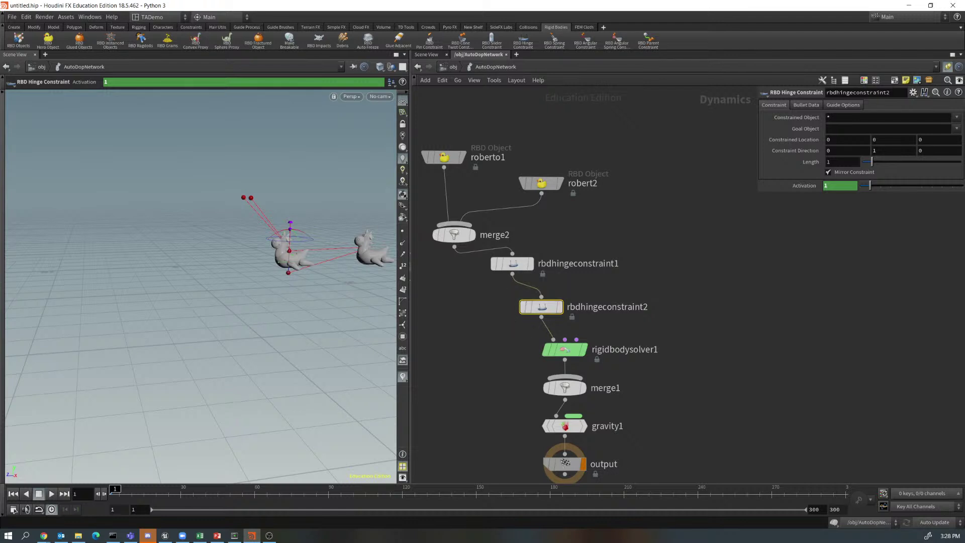
pyautogui.click(956, 117)
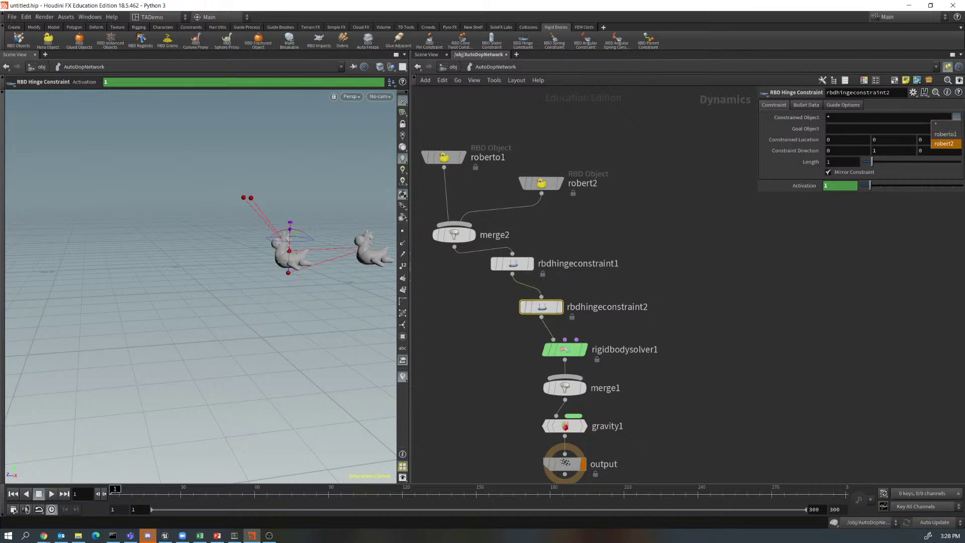
pyautogui.click(944, 144)
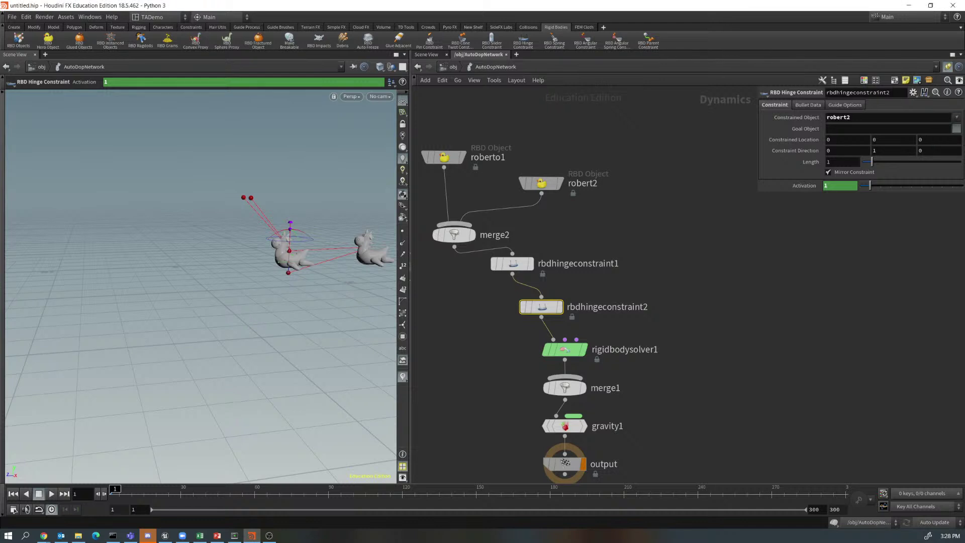
pyautogui.click(956, 129)
pyautogui.click(943, 146)
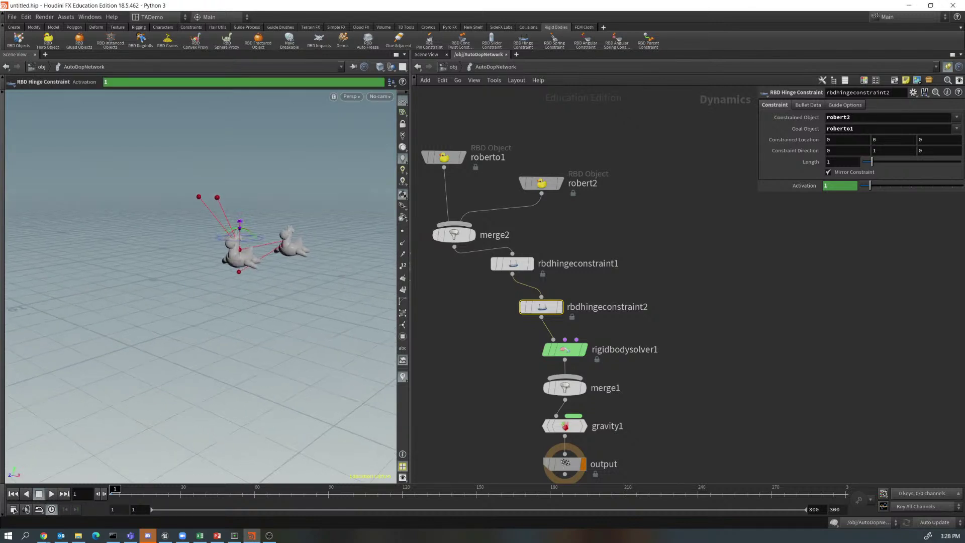
# Rotate rbdhingeconstraint2's axis sideways and set its Constraint Direction to exactly -1, 0, 0.
pyautogui.moveTo(240, 222); pyautogui.dragTo(304, 216)
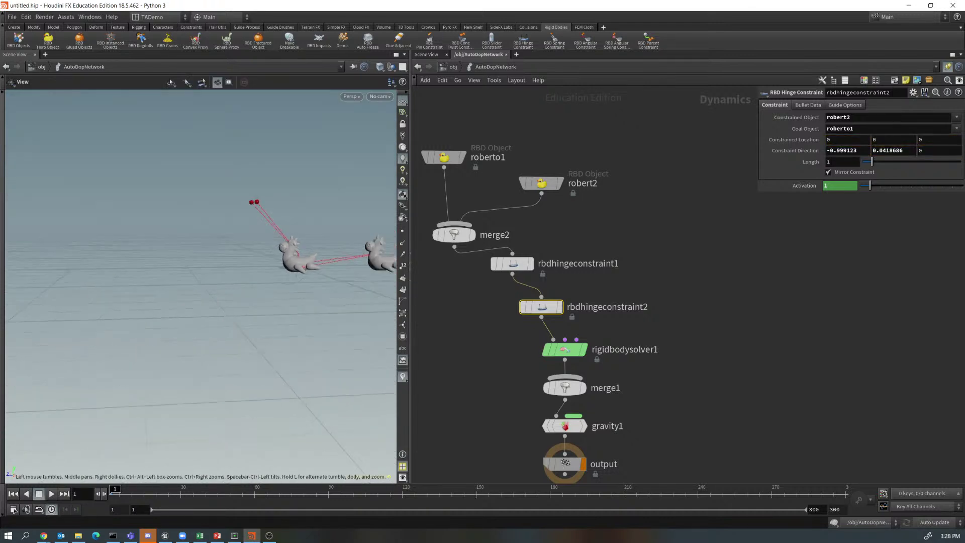
pyautogui.click(847, 150)
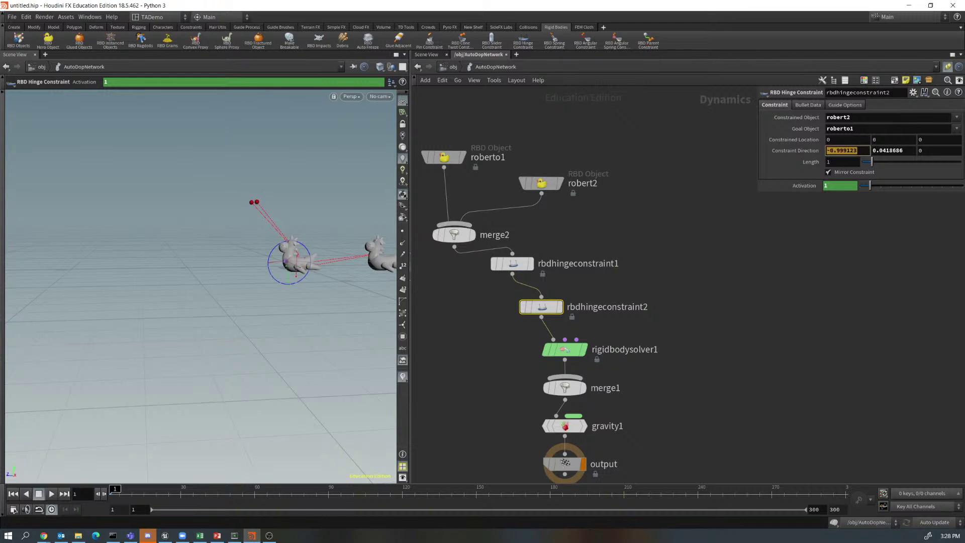
pyautogui.write('-1')
pyautogui.press('Return')
pyautogui.click(892, 150)
pyautogui.write('0')
pyautogui.press('Return')
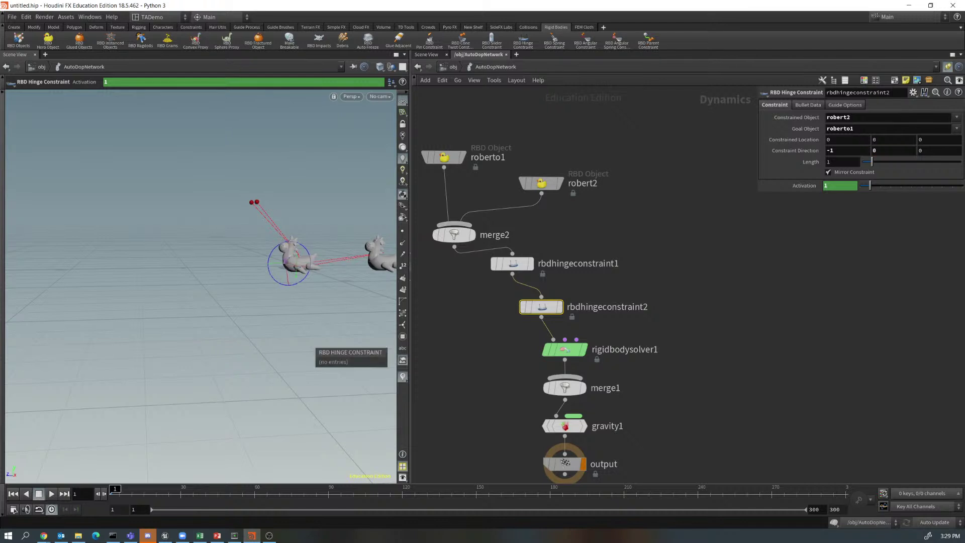
# Play the simulation of robert2 hinged to roberto1, stop it and return to frame 1.
pyautogui.press('Escape')
pyautogui.moveTo(302, 302)
pyautogui.mouseDown()
pyautogui.moveTo(322, 309)
pyautogui.moveTo(302, 309)
pyautogui.mouseUp()
pyautogui.press('Return')
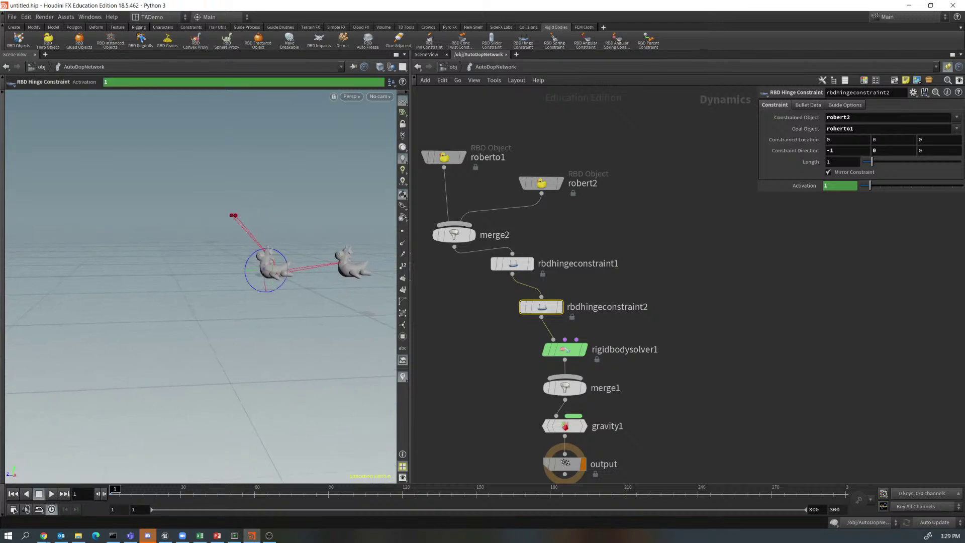
pyautogui.click(51, 493)
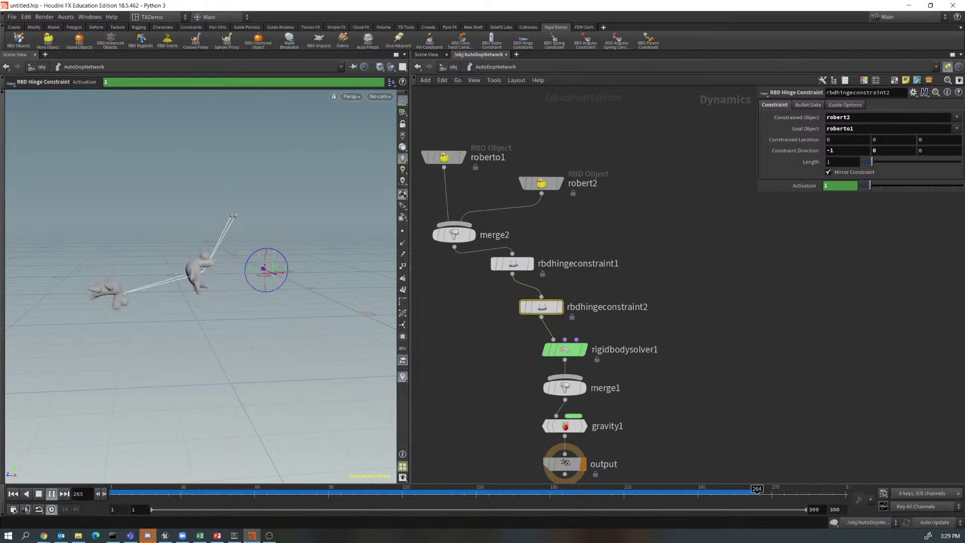
pyautogui.press('Up')
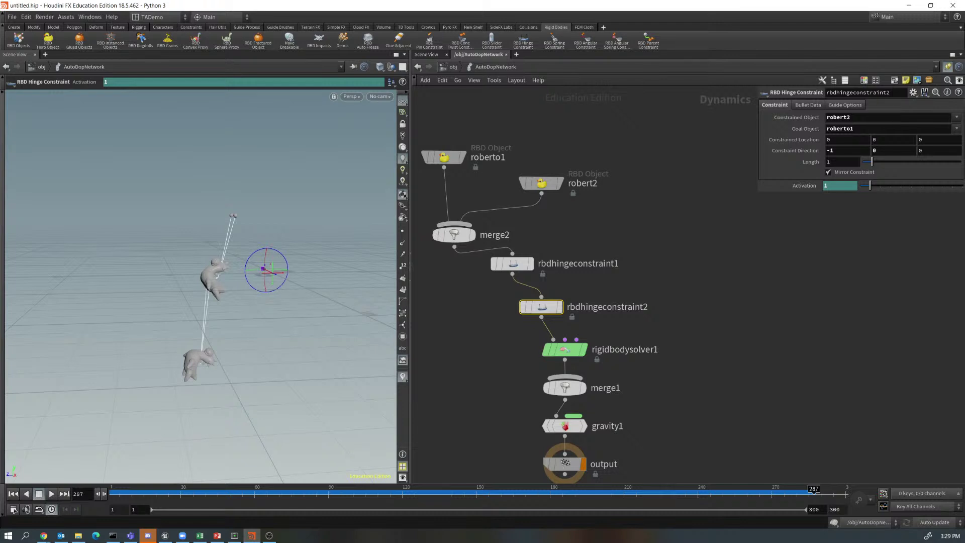
pyautogui.hotkey('ctrl', 'Up')
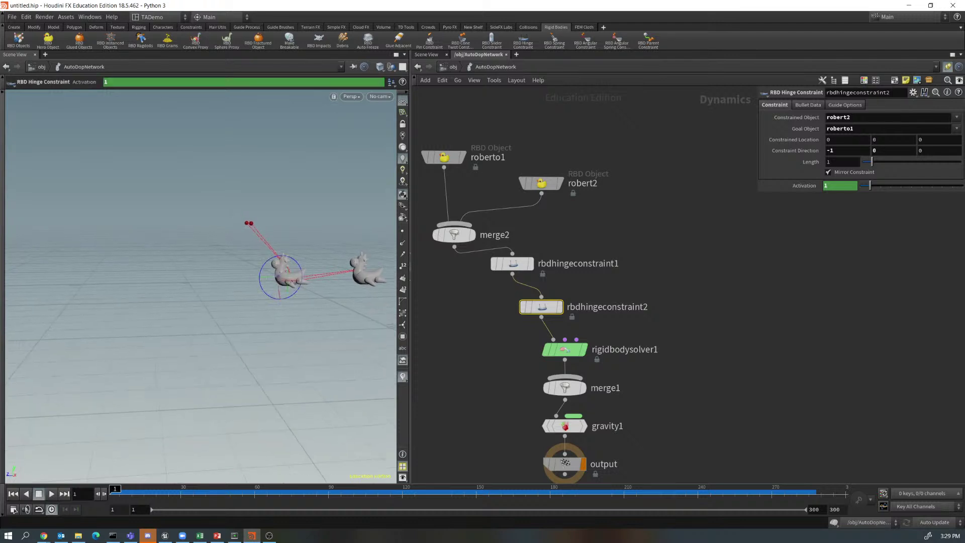
# Move rbdhingeconstraint2's constrained location between the two toys, at about -0.2, 0.41, -0.99.
pyautogui.keyDown('alt'); pyautogui.moveTo(201, 282); pyautogui.dragTo(286, 301); pyautogui.keyUp('alt')
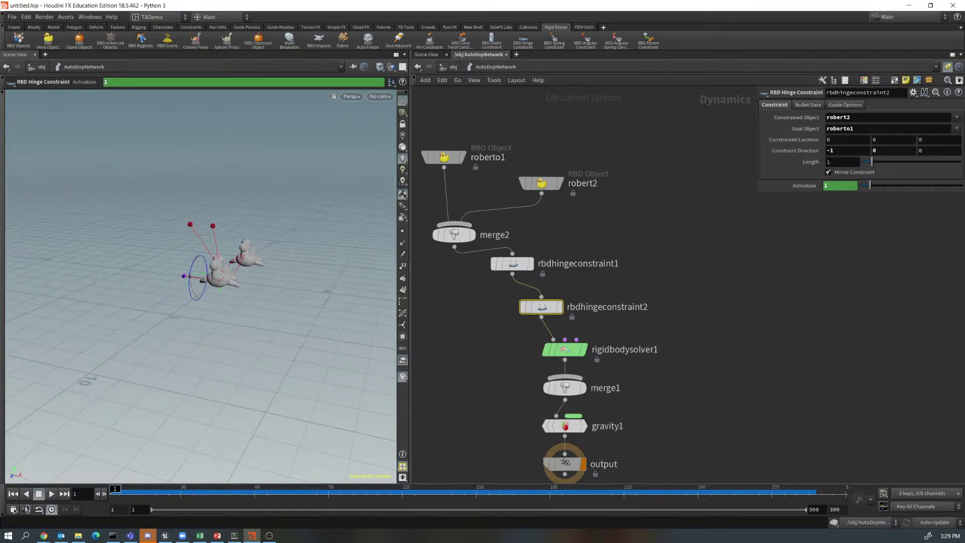
pyautogui.moveTo(184, 276); pyautogui.dragTo(327, 233)
pyautogui.hotkey('ctrl', 'z')
pyautogui.press('Escape')
pyautogui.press('Return')
# Play the simulation with the repositioned second hinge and rewind to frame 1.
pyautogui.press('Up')
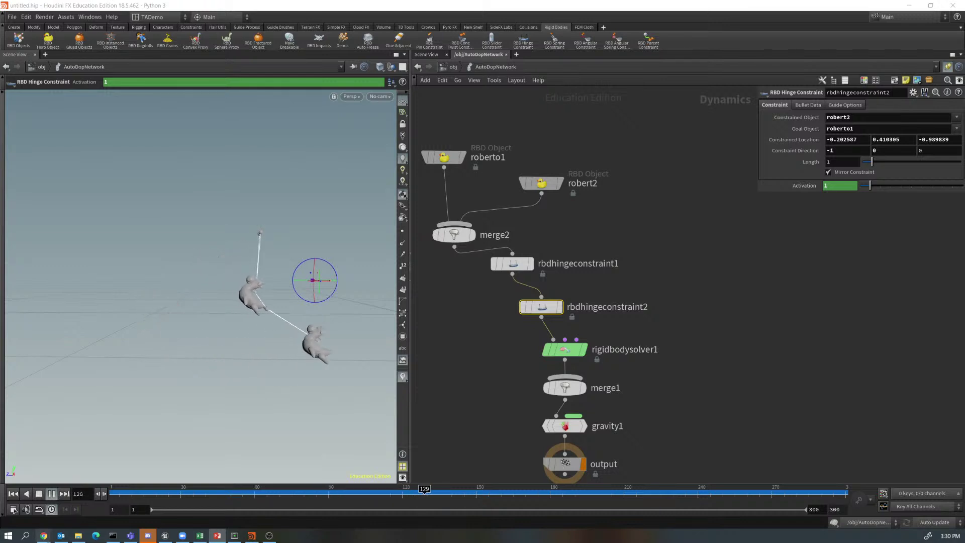
pyautogui.click(52, 494)
pyautogui.click(13, 494)
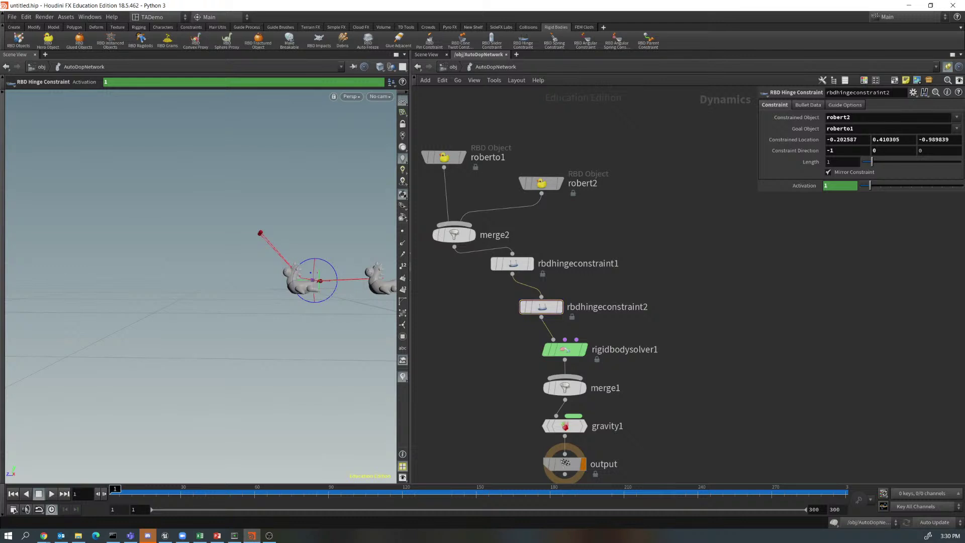
# Go up to the object level and delete the rubber toy and AutoDopNetwork nodes.
pyautogui.press('u')
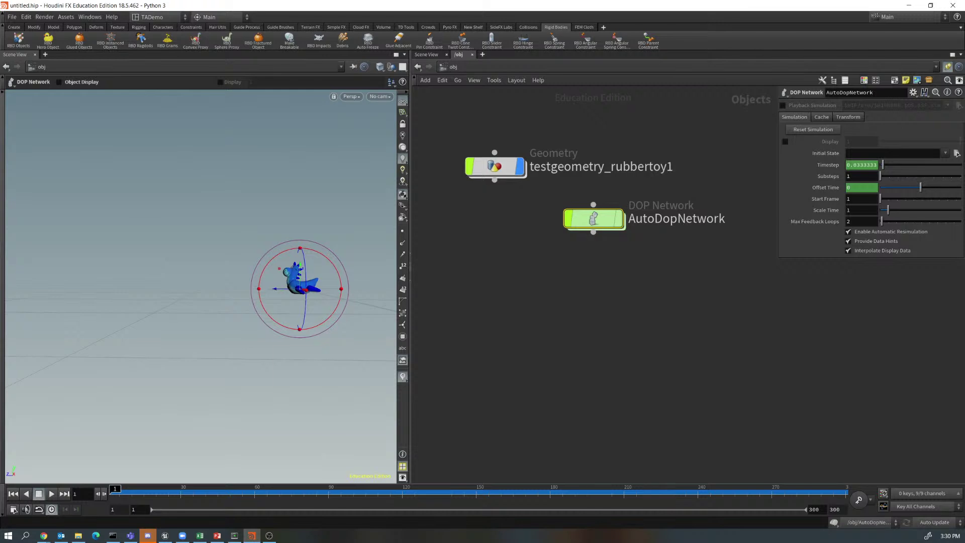
pyautogui.moveTo(445, 136); pyautogui.dragTo(719, 312)
pyautogui.press('Delete')
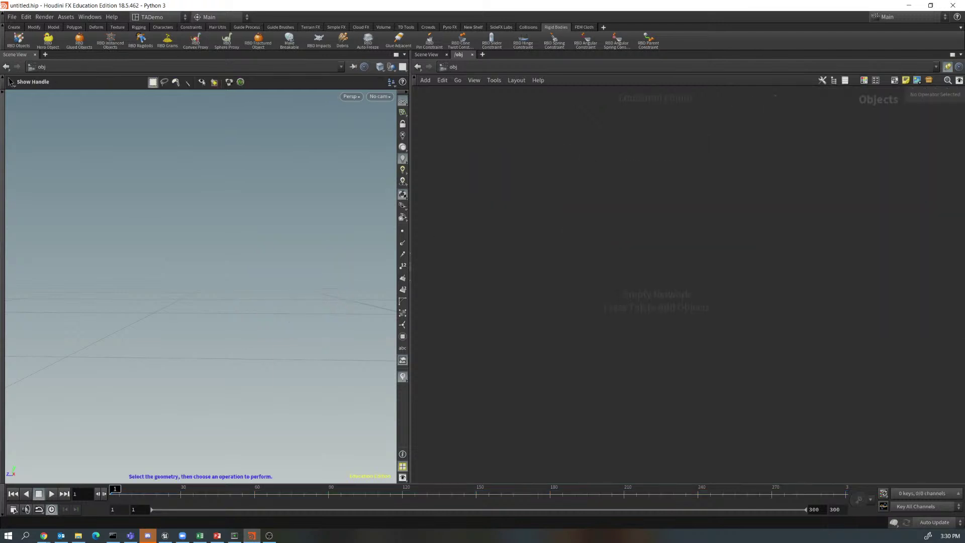
pyautogui.press('Tab')
pyautogui.write('rob')
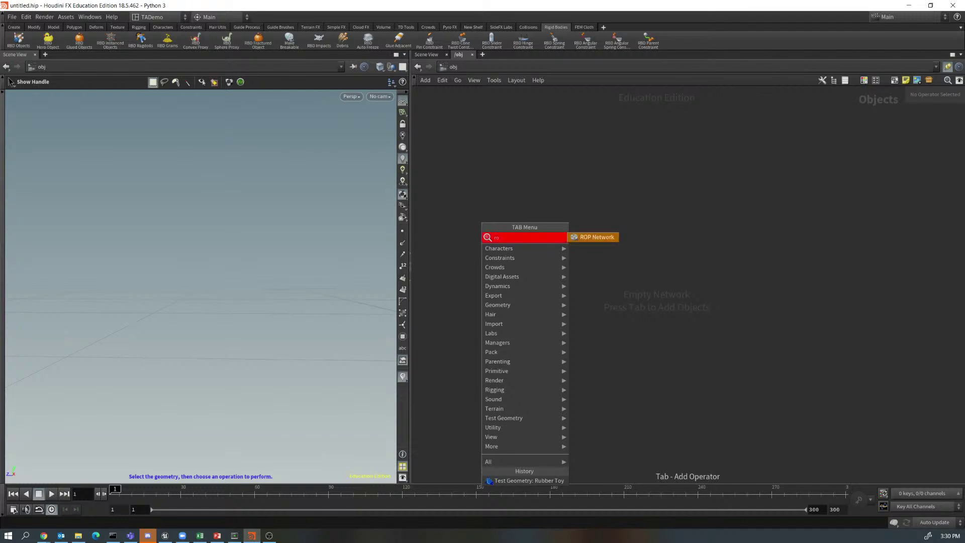
pyautogui.press('Escape')
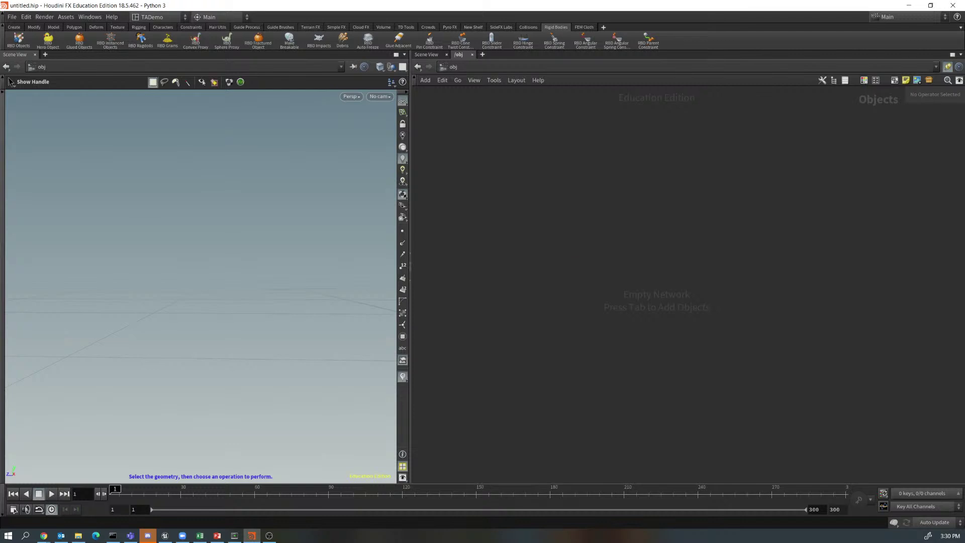
# Add a Test Geometry: Rubber Toy object to the empty object network.
pyautogui.press('Tab')
pyautogui.write('rub')
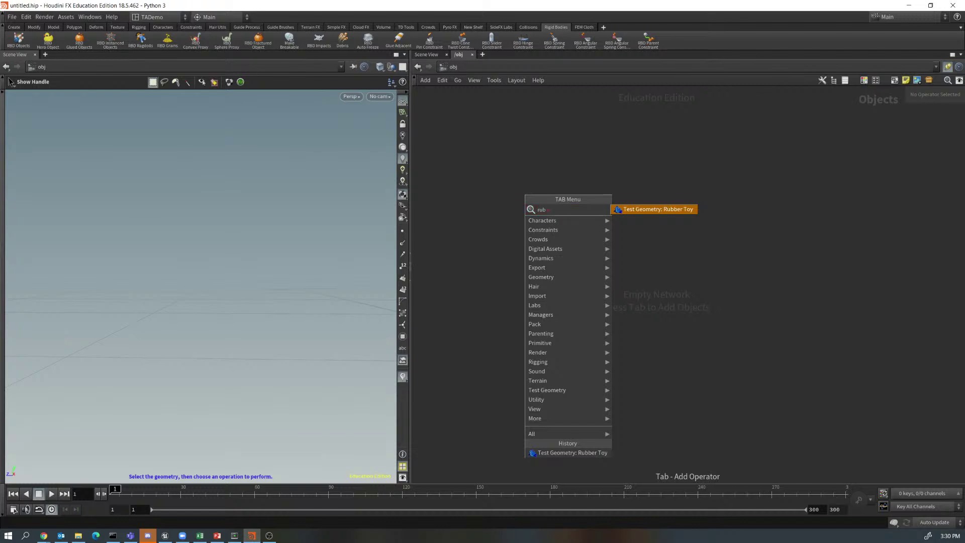
pyautogui.press('Return')
pyautogui.click(550, 215)
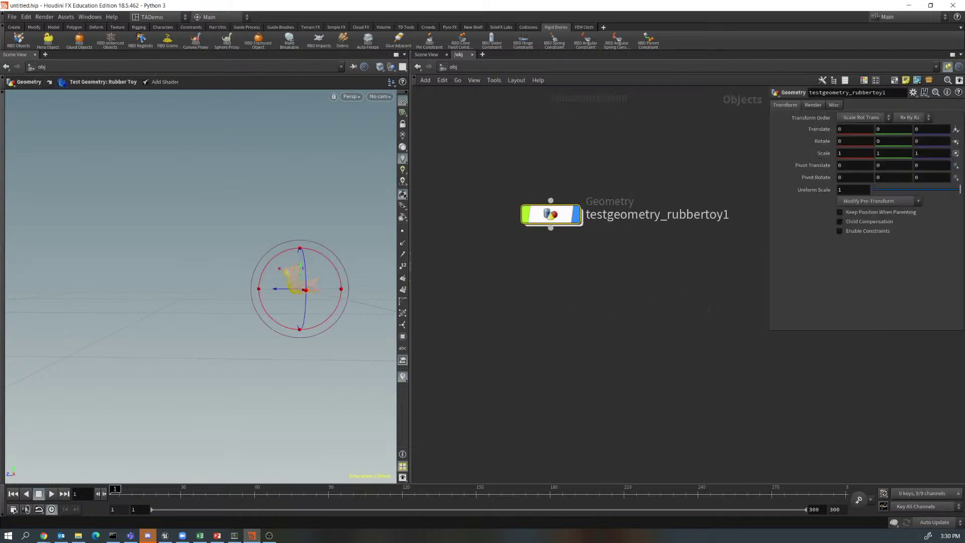
# Rename the new rubber toy node Roberto.
pyautogui.doubleClick(598, 215)
pyautogui.moveTo(587, 214); pyautogui.dragTo(609, 214)
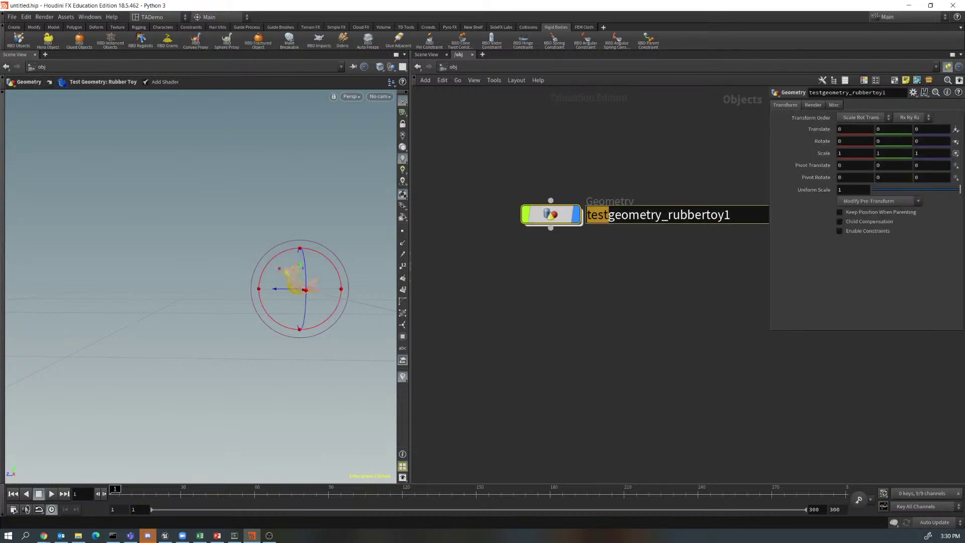
pyautogui.hotkey('ctrl', 'a')
pyautogui.write('Ro')
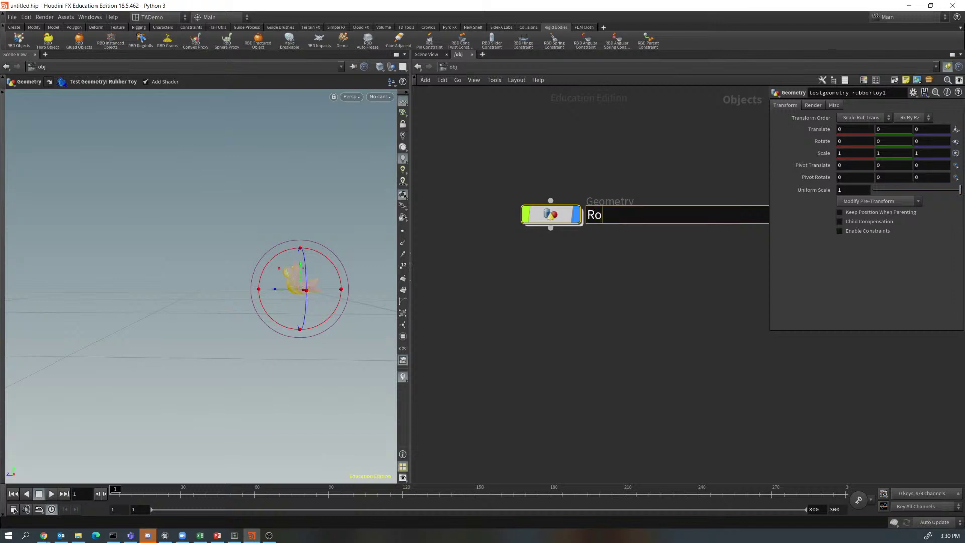
pyautogui.write('berto')
pyautogui.press('Return')
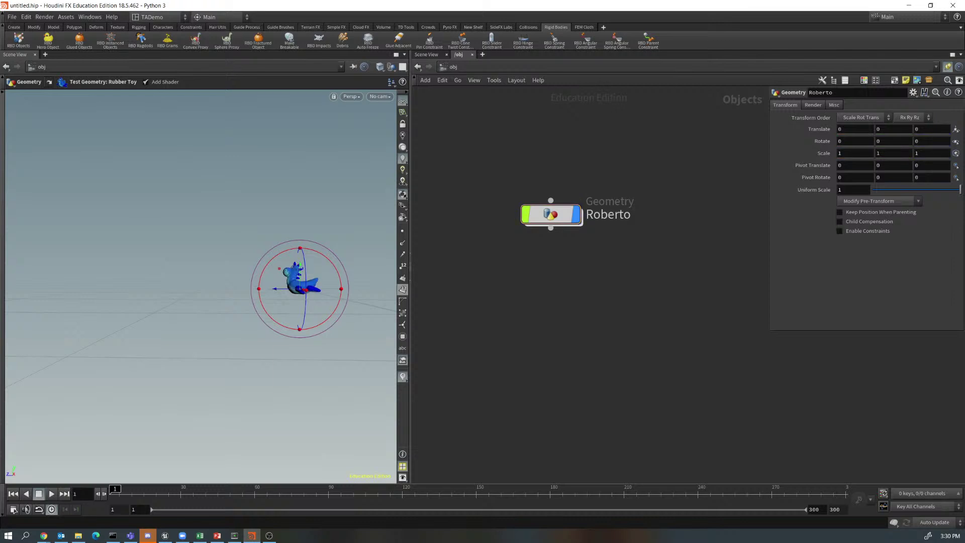
# Make Roberto an RBD Hero Object and open the AutoDopNetwork with all its nodes framed.
pyautogui.click(48, 39)
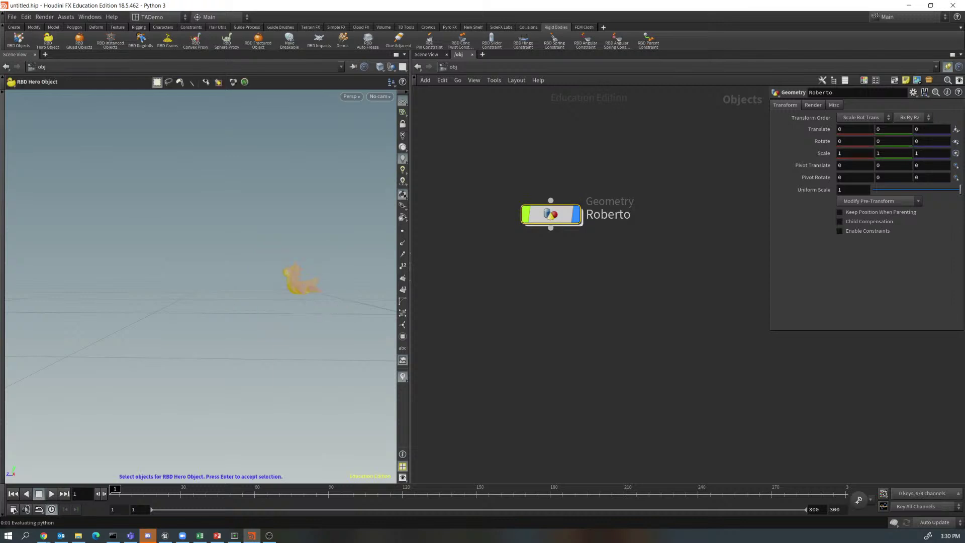
pyautogui.press('Return')
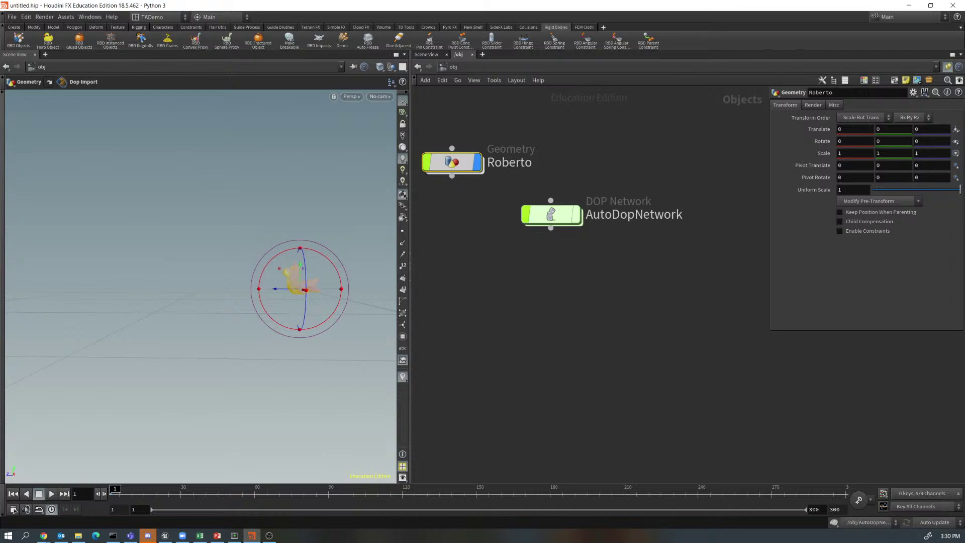
pyautogui.doubleClick(550, 215)
pyautogui.press('h')
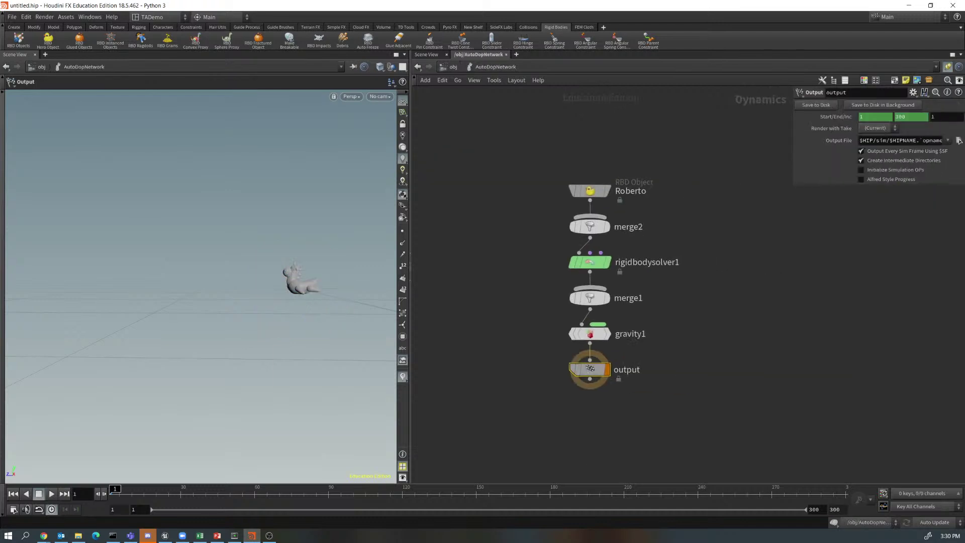
# Move the Roberto and merge2 nodes away from rigidbodysolver1 and search the operators for spring.
pyautogui.keyDown('alt'); pyautogui.moveTo(171, 282); pyautogui.dragTo(275, 312); pyautogui.keyUp('alt')
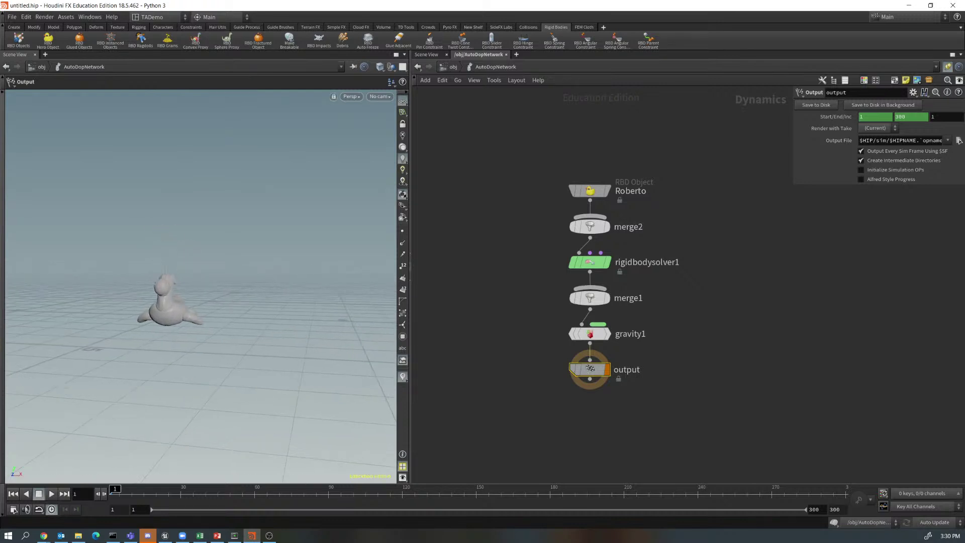
pyautogui.moveTo(535, 156); pyautogui.dragTo(512, 168)
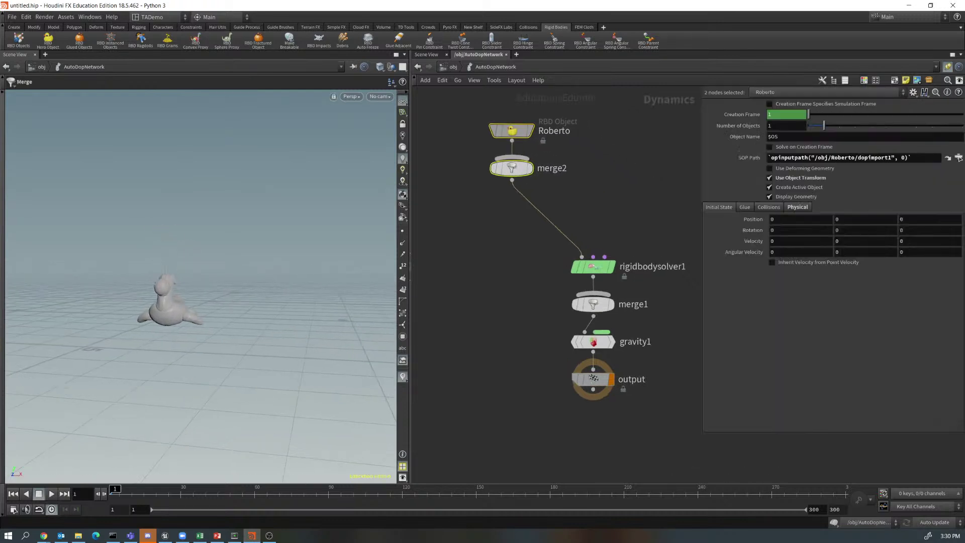
pyautogui.press('Tab')
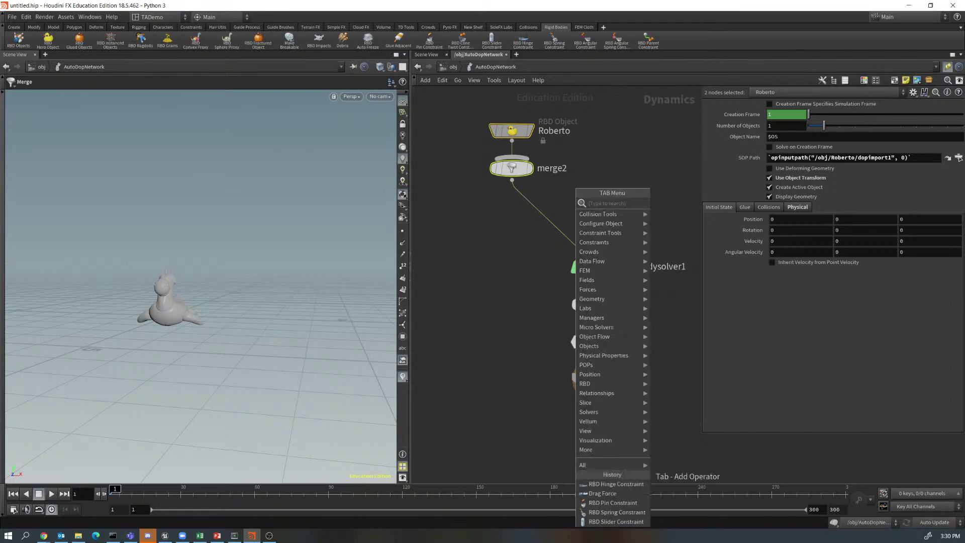
pyautogui.write('spring')
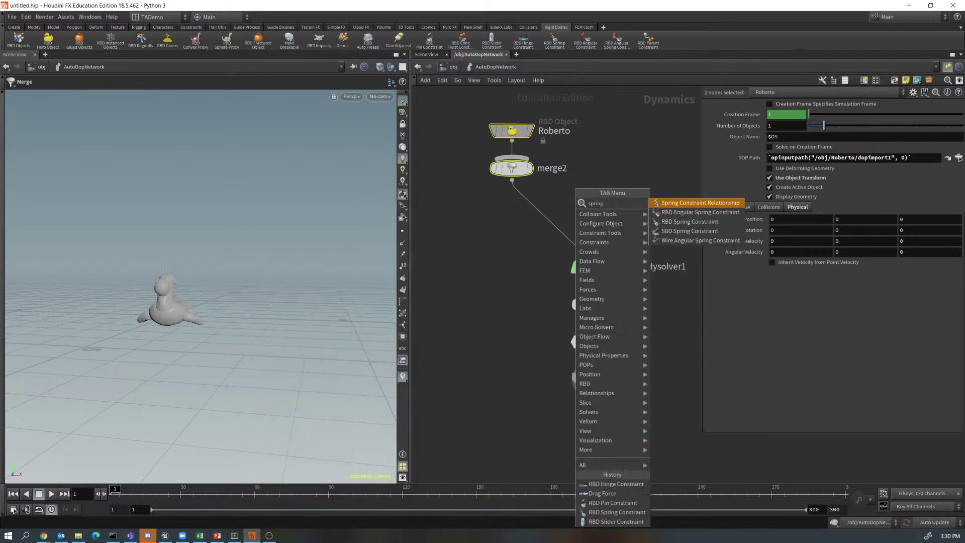
# Add an RBD Spring Constraint node and insert it on the wire between merge2 and rigidbodysolver1.
pyautogui.press('Down')
pyautogui.press('Down')
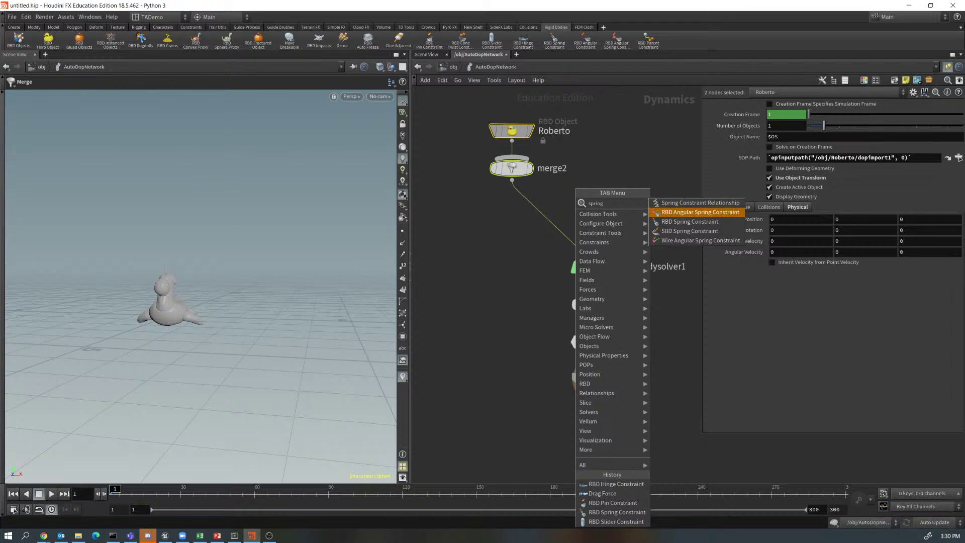
pyautogui.press('Return')
pyautogui.click(571, 195)
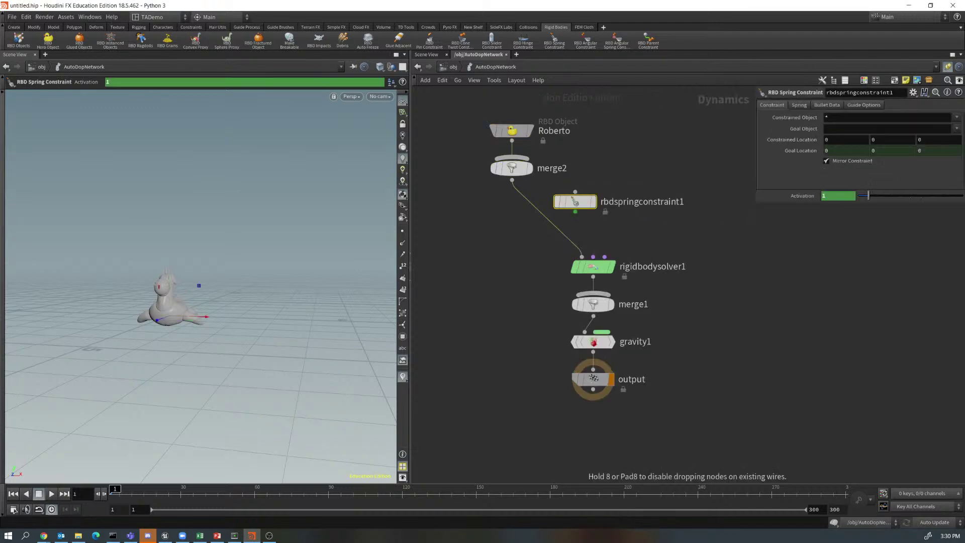
pyautogui.moveTo(571, 195); pyautogui.dragTo(526, 213)
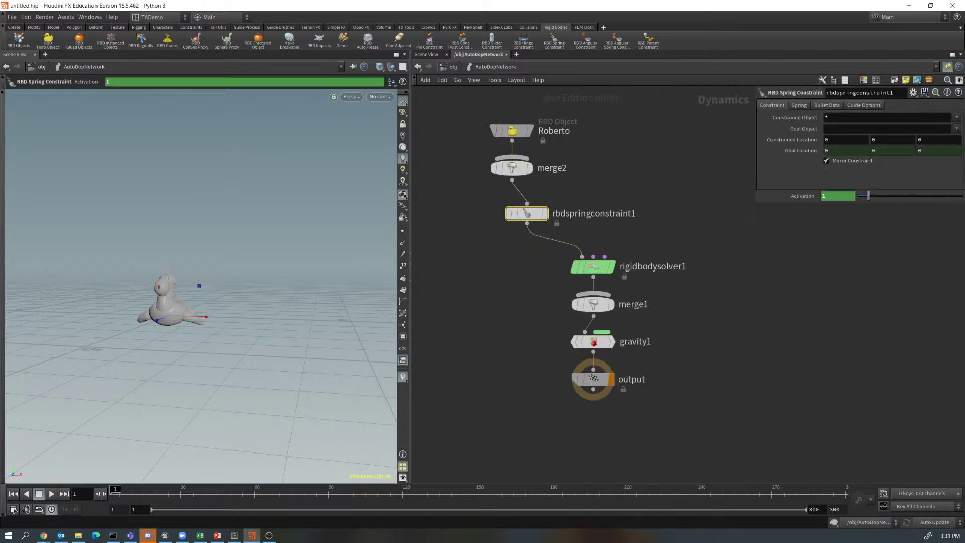
# Raise the spring constraint's location to about 2.77 in Y above the Roberto model, and play the simulation before rewinding to the first frame.
pyautogui.moveTo(526, 213)
pyautogui.moveTo(169, 279); pyautogui.dragTo(169, 181)
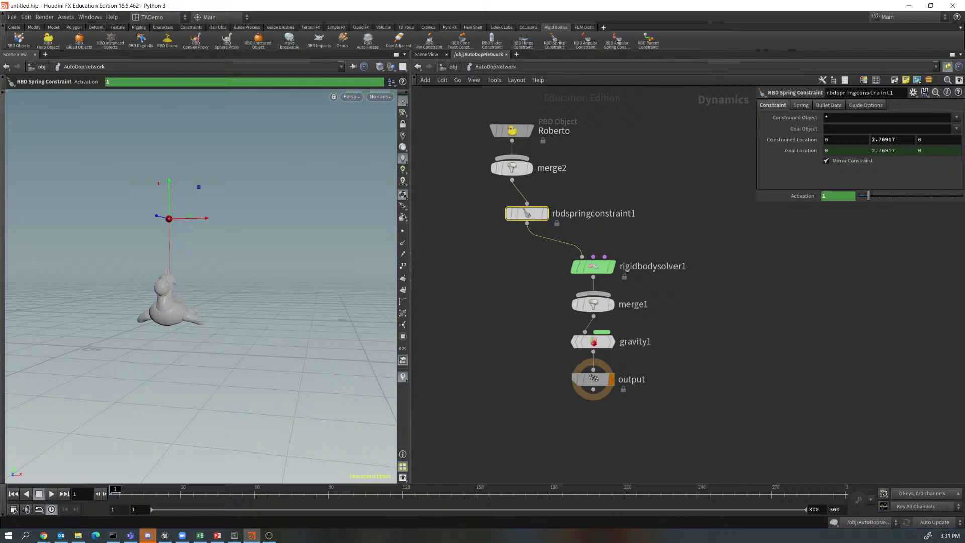
pyautogui.keyDown('alt'); pyautogui.moveTo(251, 271); pyautogui.dragTo(186, 288); pyautogui.keyUp('alt')
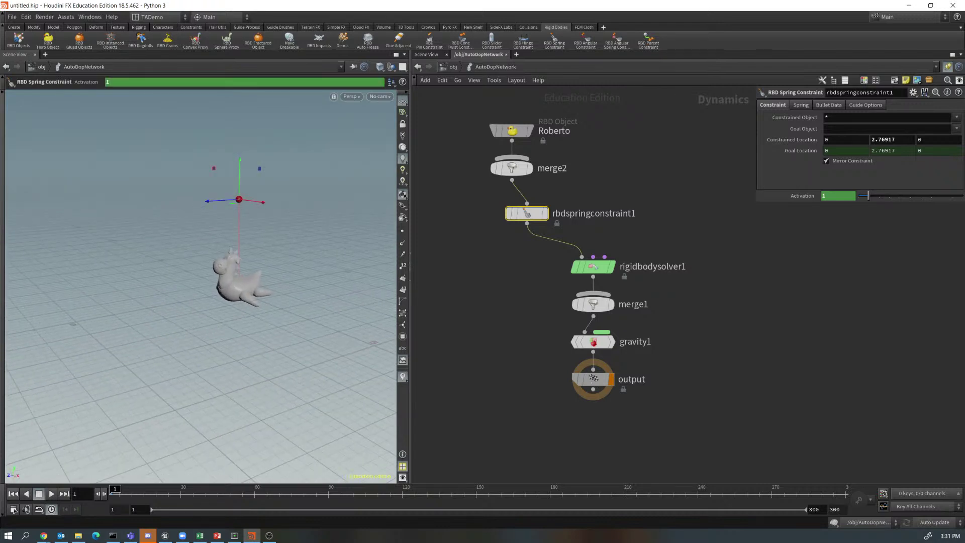
pyautogui.click(52, 493)
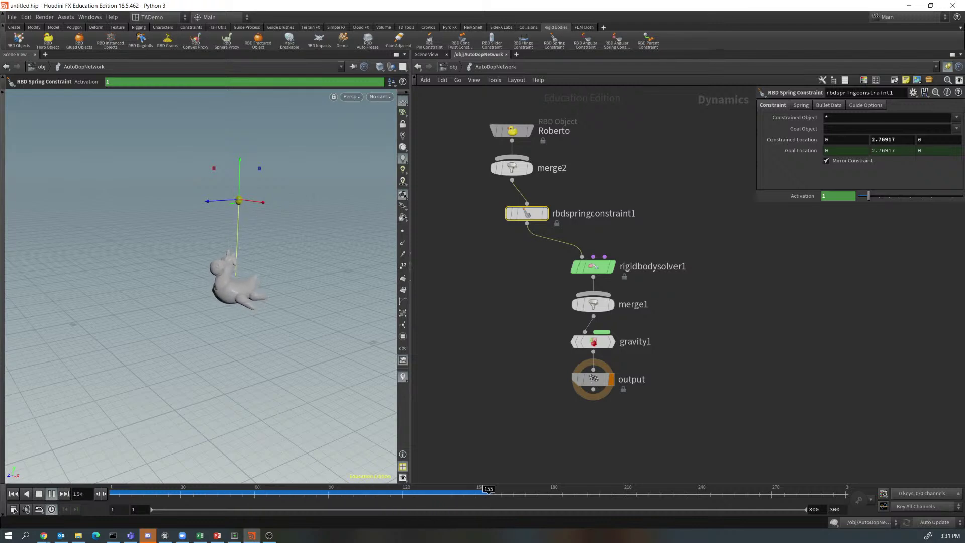
pyautogui.click(52, 494)
pyautogui.click(13, 494)
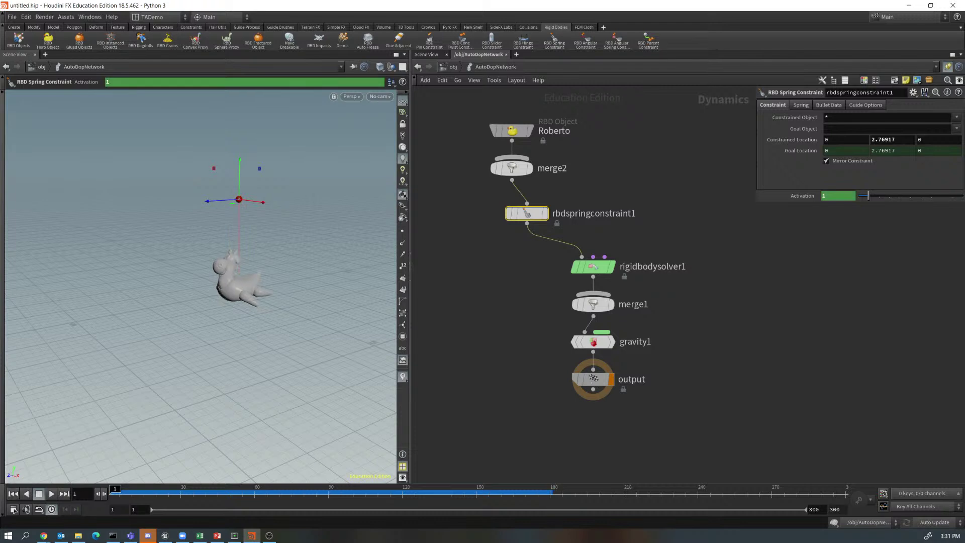
# Set the Roberto RBD object's initial Z velocity to -10, and play the simulation before rewinding to the first frame.
pyautogui.click(512, 130)
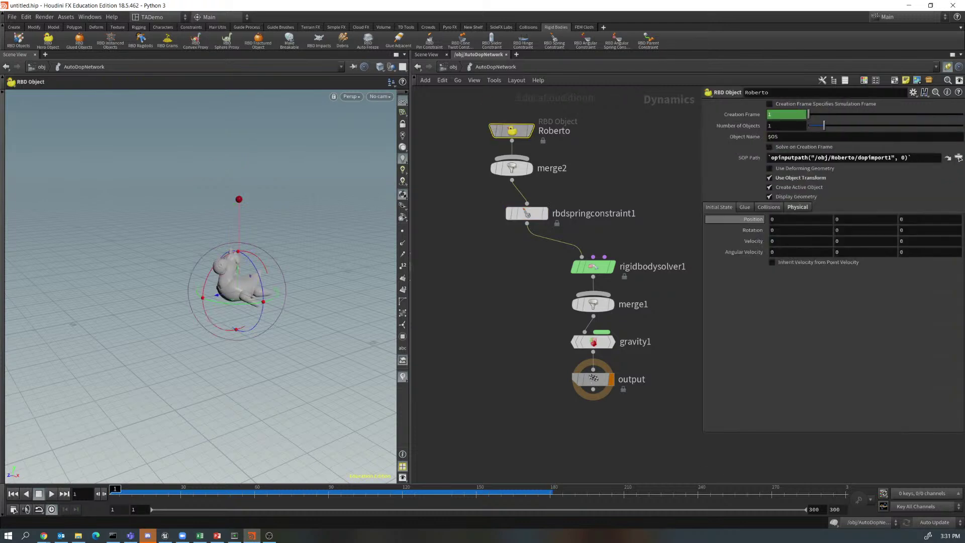
pyautogui.click(904, 241)
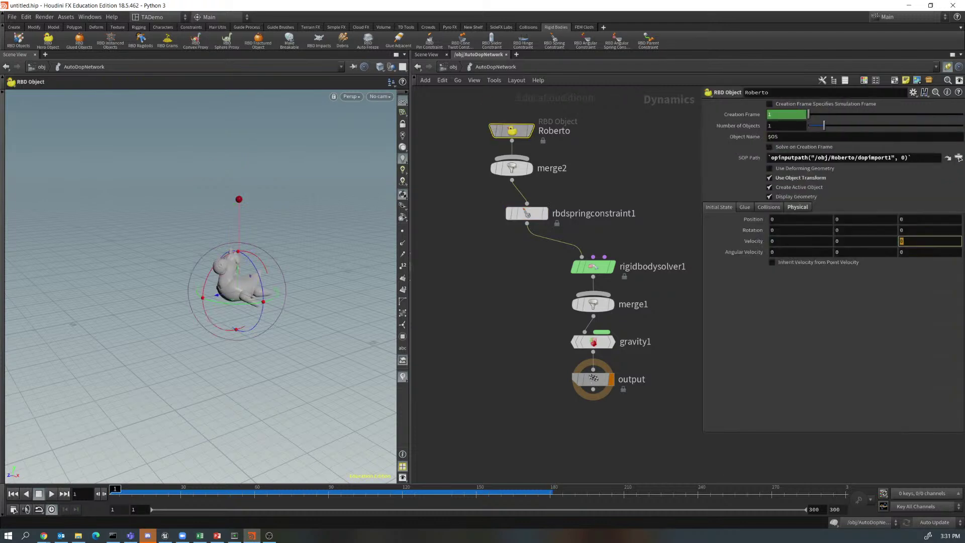
pyautogui.write('-10')
pyautogui.press('Return')
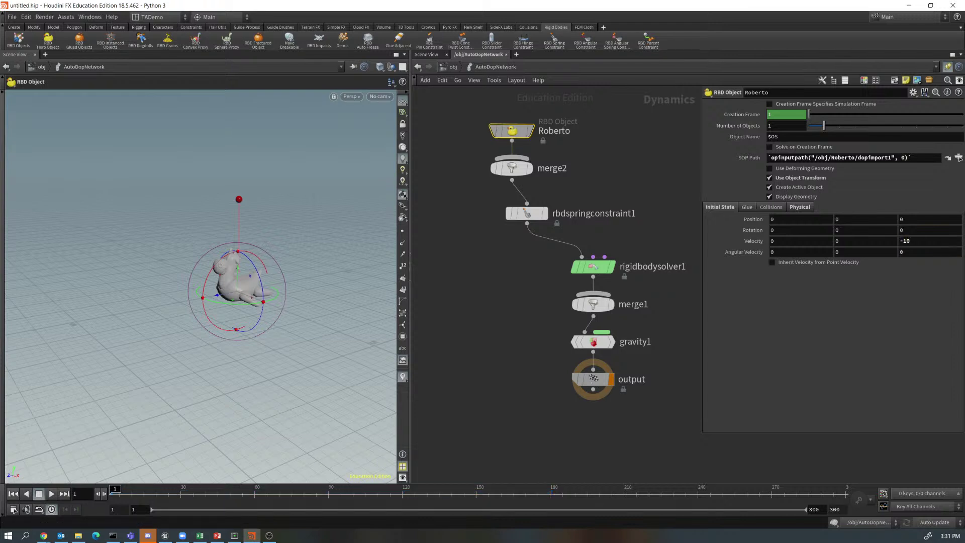
pyautogui.click(51, 494)
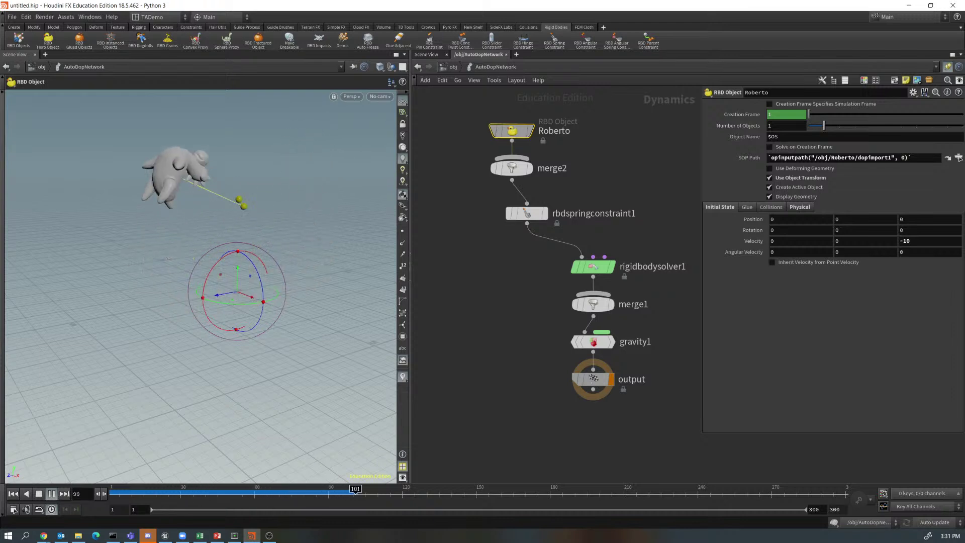
pyautogui.click(39, 493)
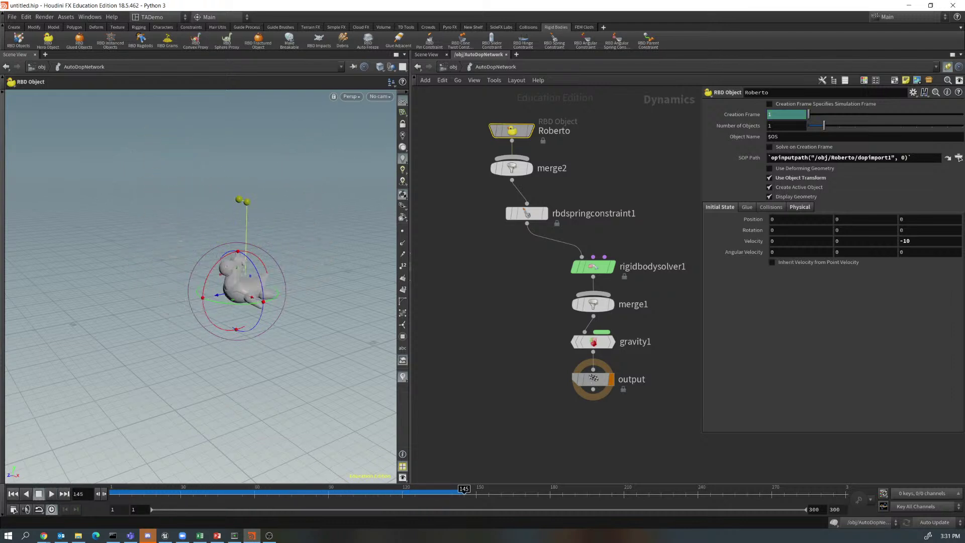
pyautogui.click(14, 493)
# Set Roberto's initial Z velocity to -1 and play the simulation.
pyautogui.press('Return')
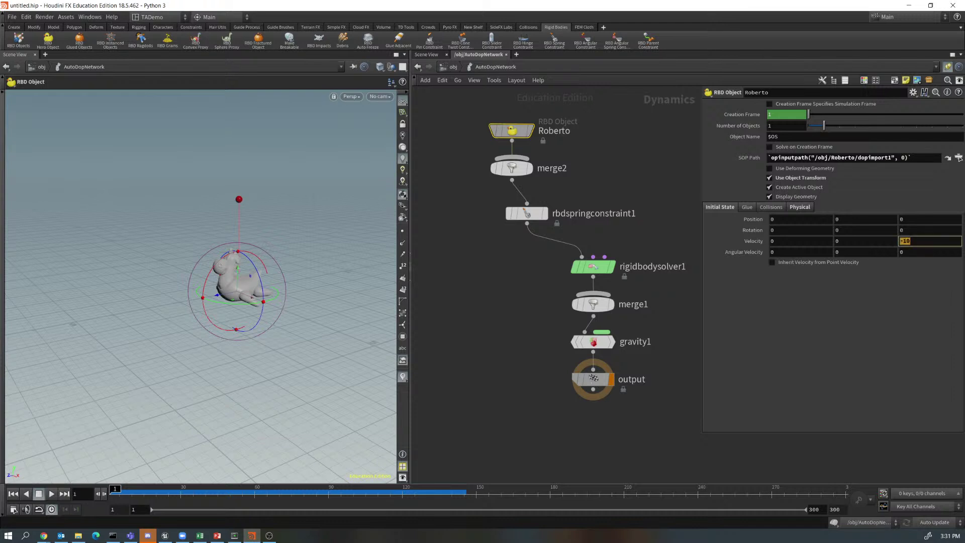
pyautogui.write('-1')
pyautogui.press('Return')
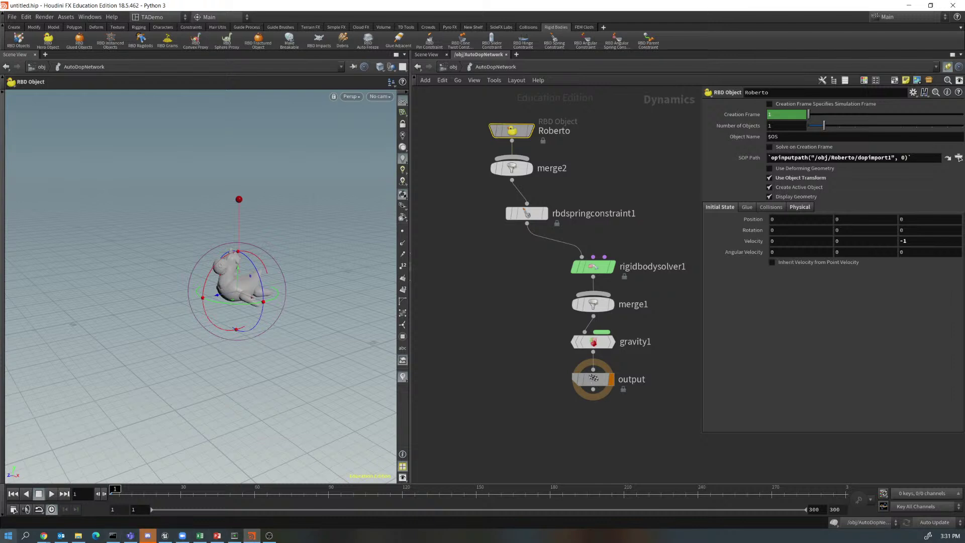
pyautogui.click(52, 494)
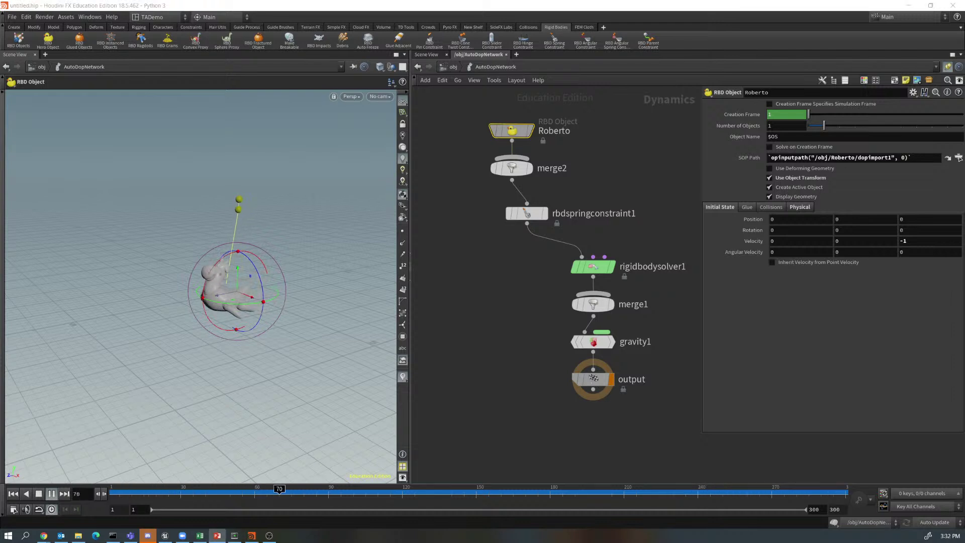
# Set the strength of rbdspringconstraint1 to 100, and test the simulation from the first frame.
pyautogui.click(526, 213)
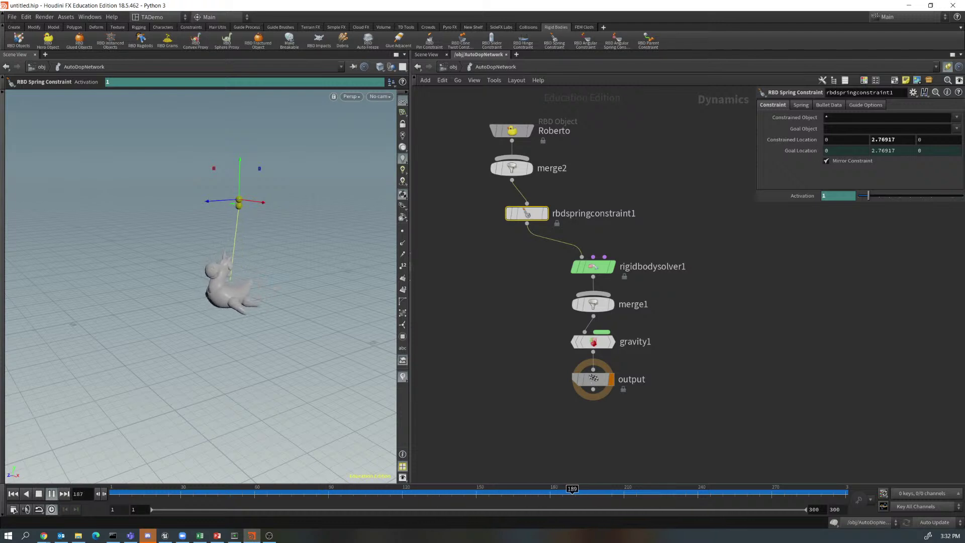
pyautogui.hotkey('ctrl', 'Up')
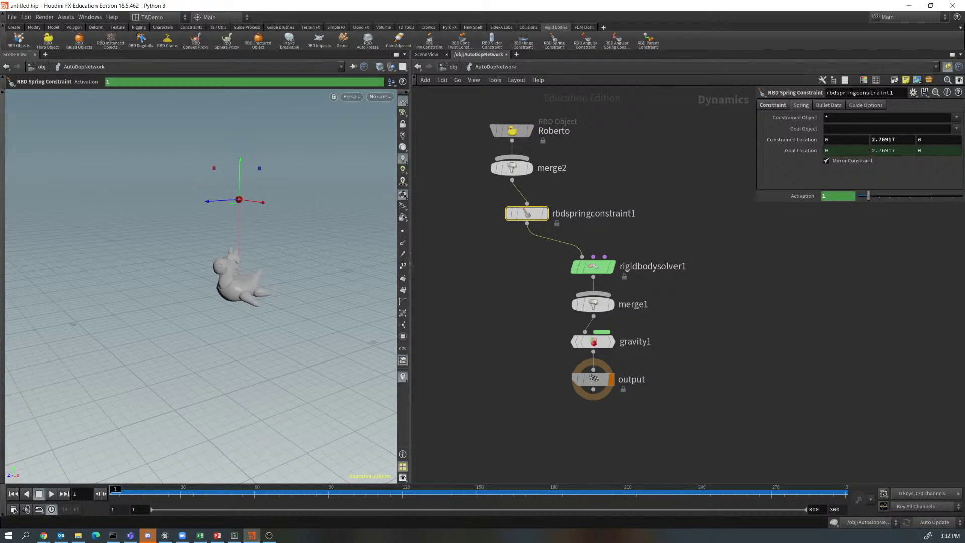
pyautogui.click(800, 104)
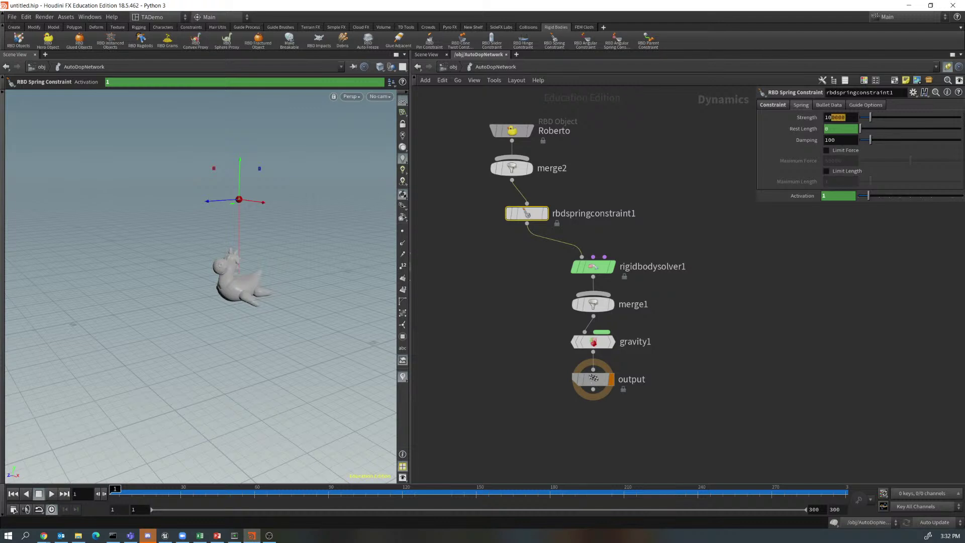
pyautogui.press('BackSpace')
pyautogui.press('Return')
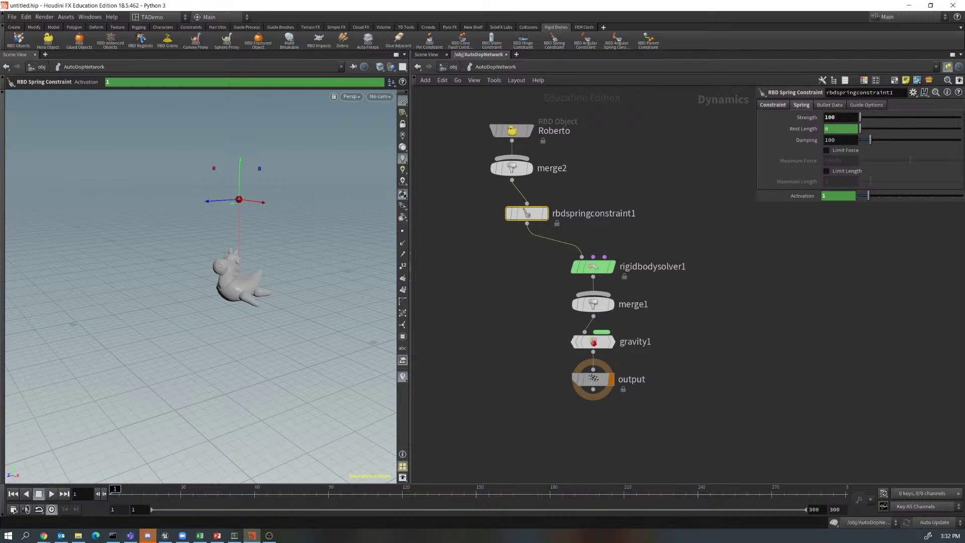
pyautogui.click(51, 494)
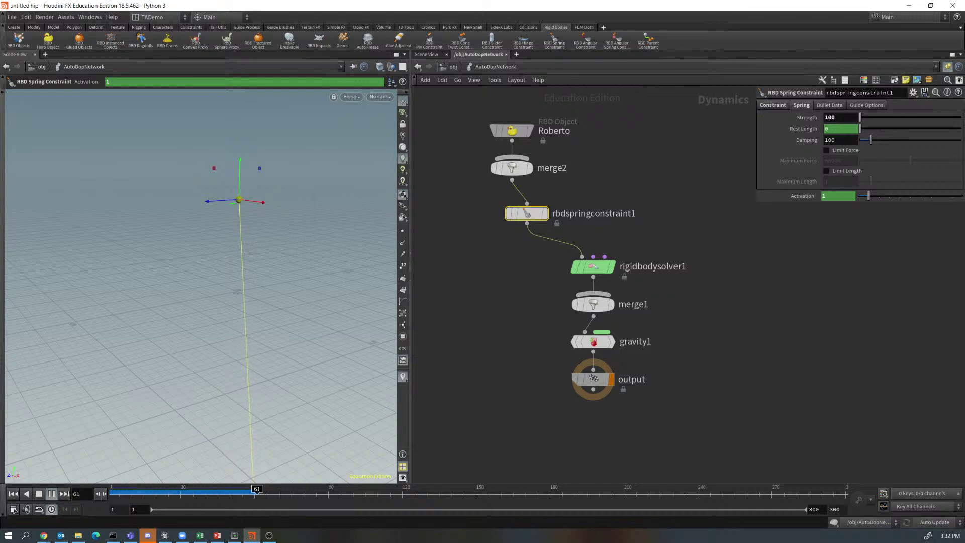
pyautogui.click(38, 494)
pyautogui.click(13, 494)
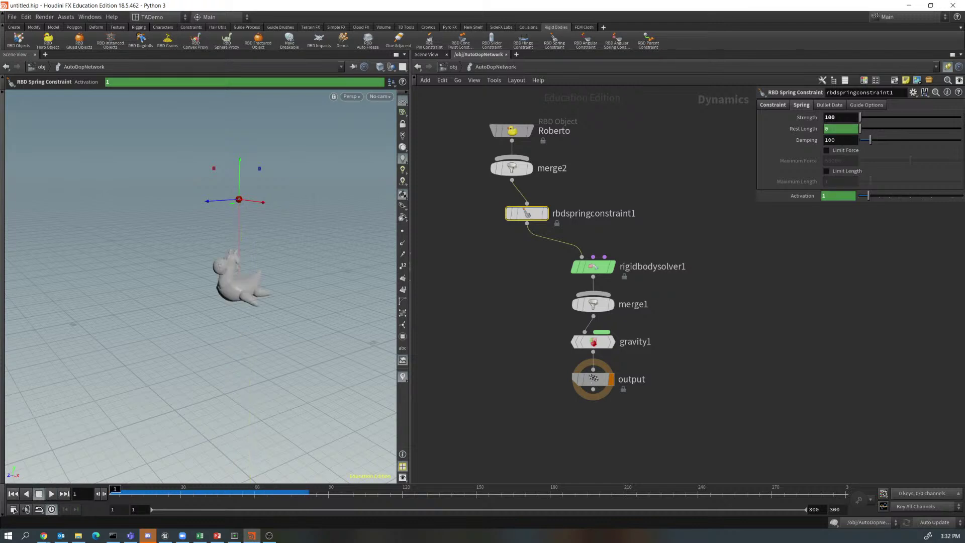
# Set the spring constraint's strength to 10000, and test the simulation before rewinding to the first frame.
pyautogui.click(838, 117)
pyautogui.press('Return')
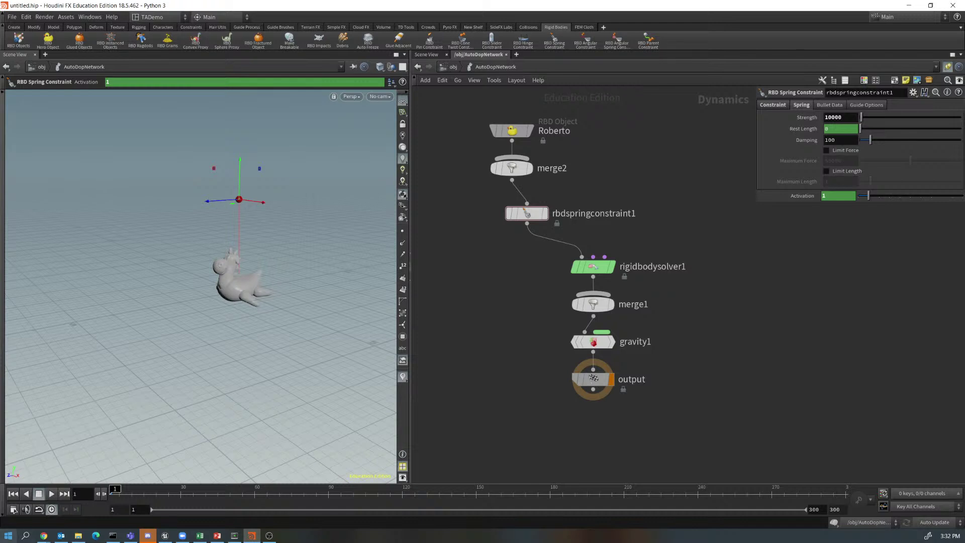
pyautogui.press('Up')
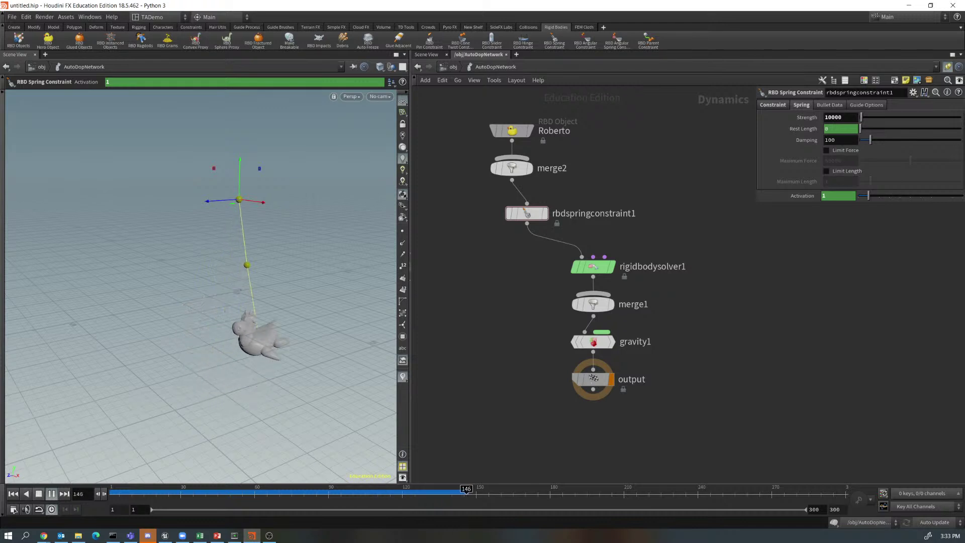
pyautogui.press('Up')
pyautogui.hotkey('ctrl', 'Up')
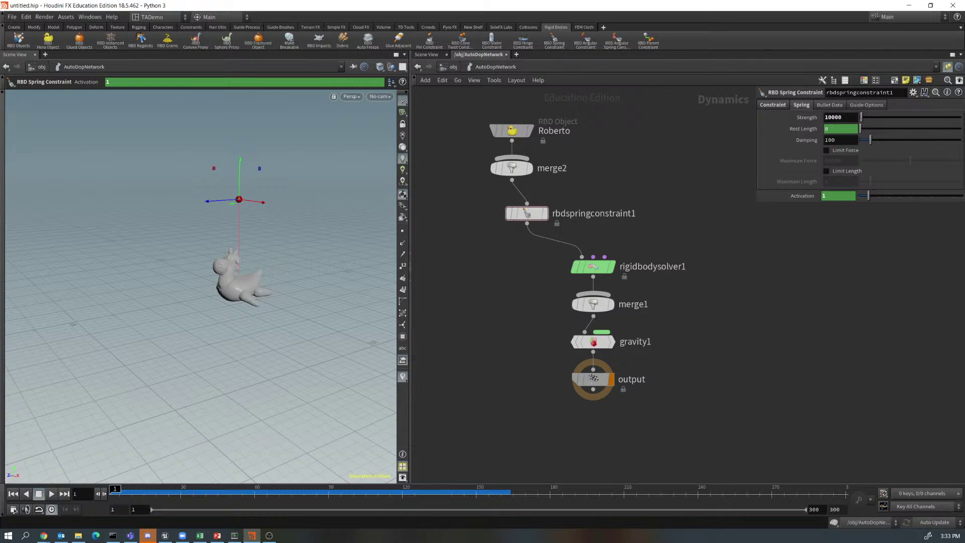
# Set the spring constraint's strength to 1000000, and test the simulation before rewinding to the first frame.
pyautogui.click(842, 117)
pyautogui.press('Return')
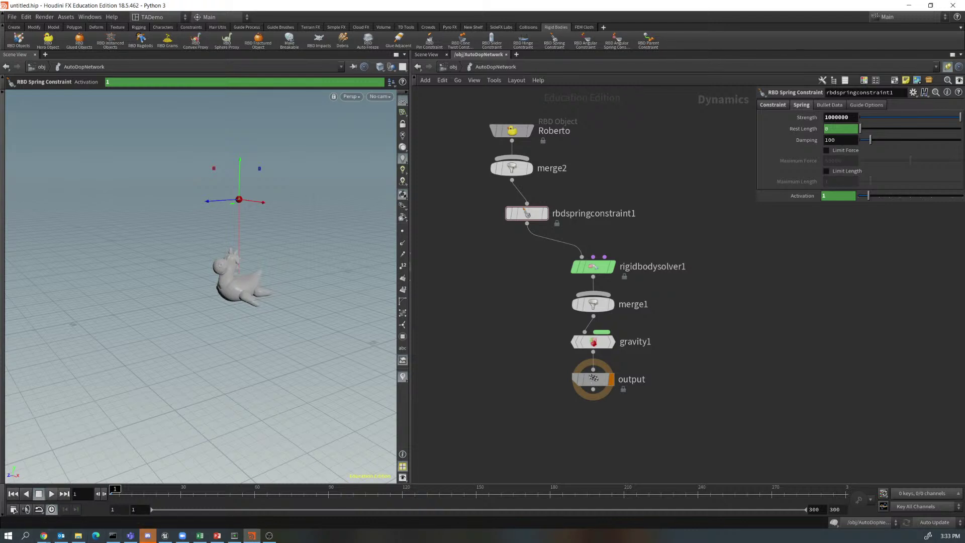
pyautogui.press('Up')
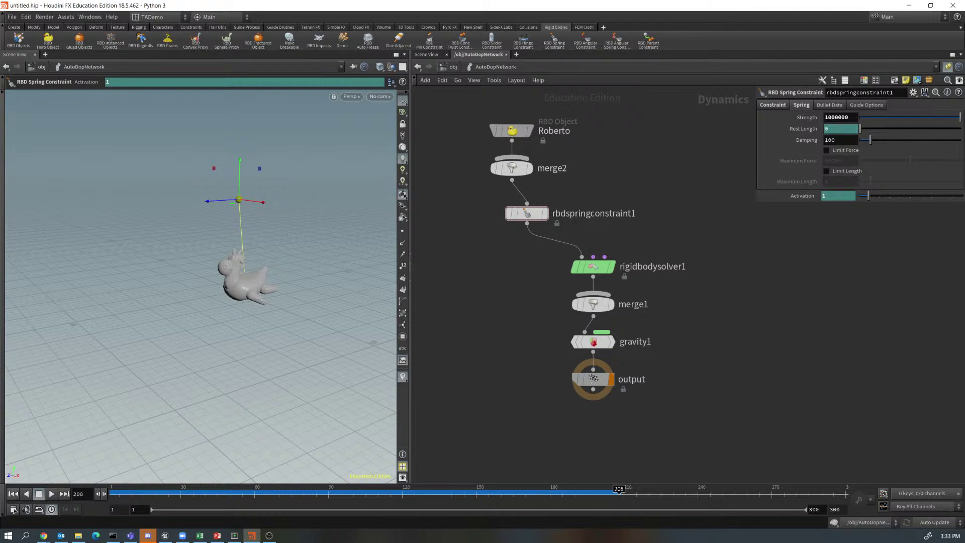
pyautogui.hotkey('ctrl', 'Up')
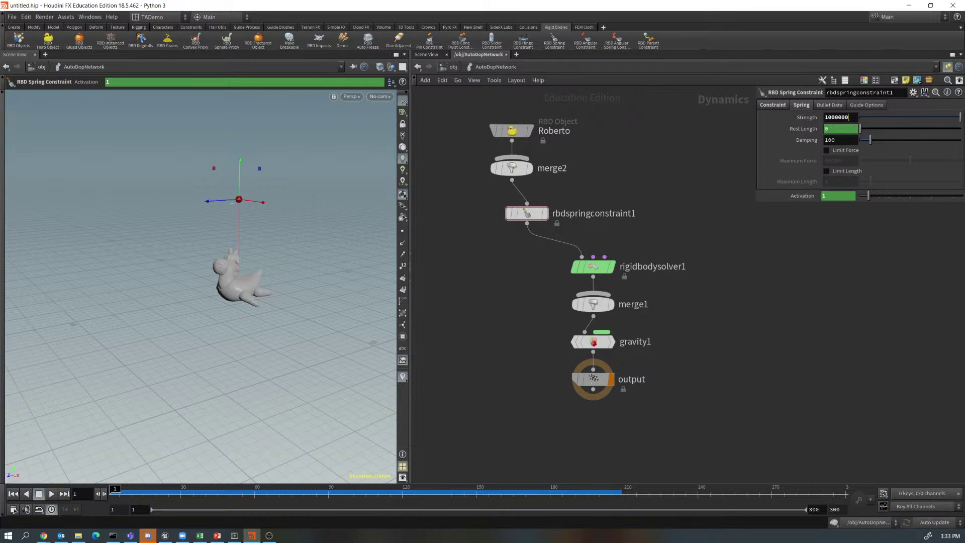
# Revert the spring constraint's strength to its default value.
pyautogui.rightClick(806, 119)
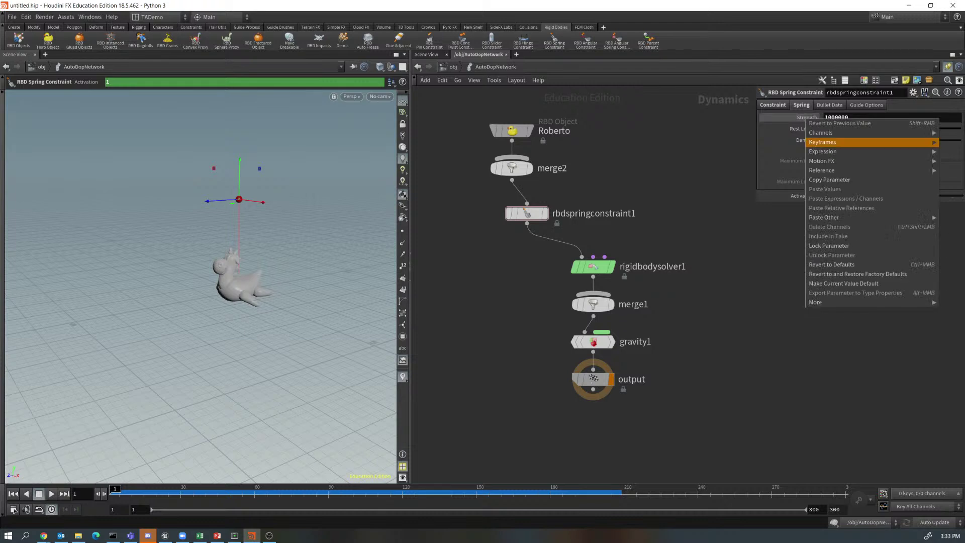
pyautogui.click(831, 264)
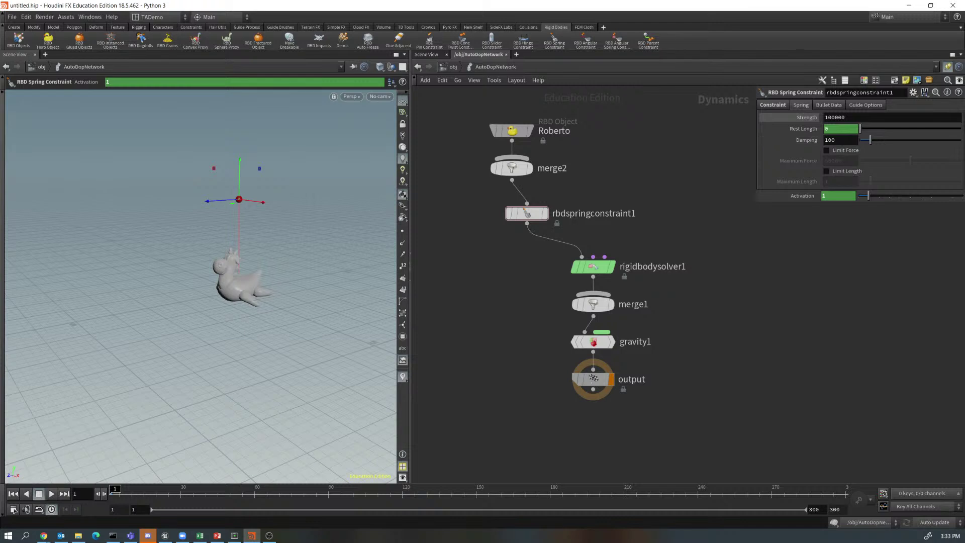
# Set the spring constraint's damping to 10000, and test the simulation before rewinding to the first frame.
pyautogui.click(835, 140)
pyautogui.write('00')
pyautogui.press('Return')
pyautogui.click(51, 493)
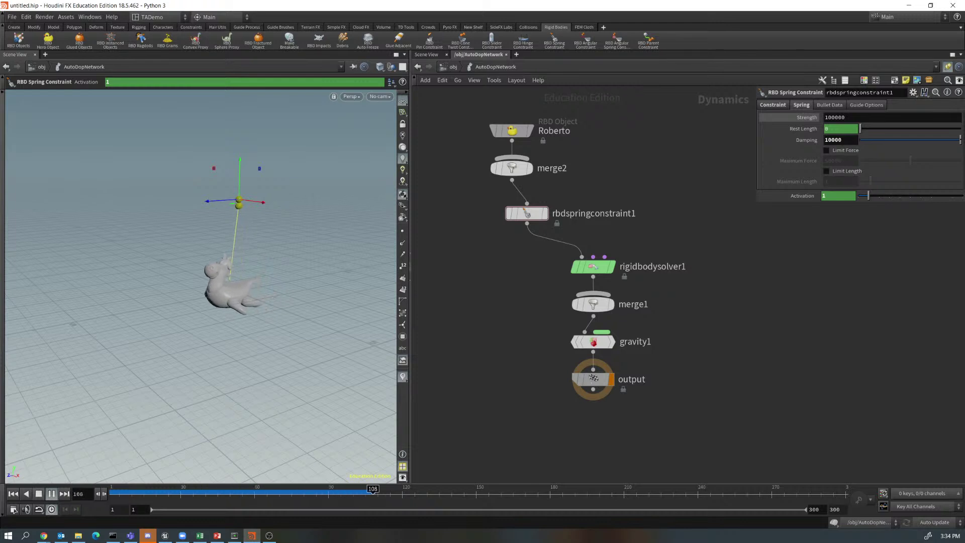
pyautogui.click(38, 494)
pyautogui.click(13, 494)
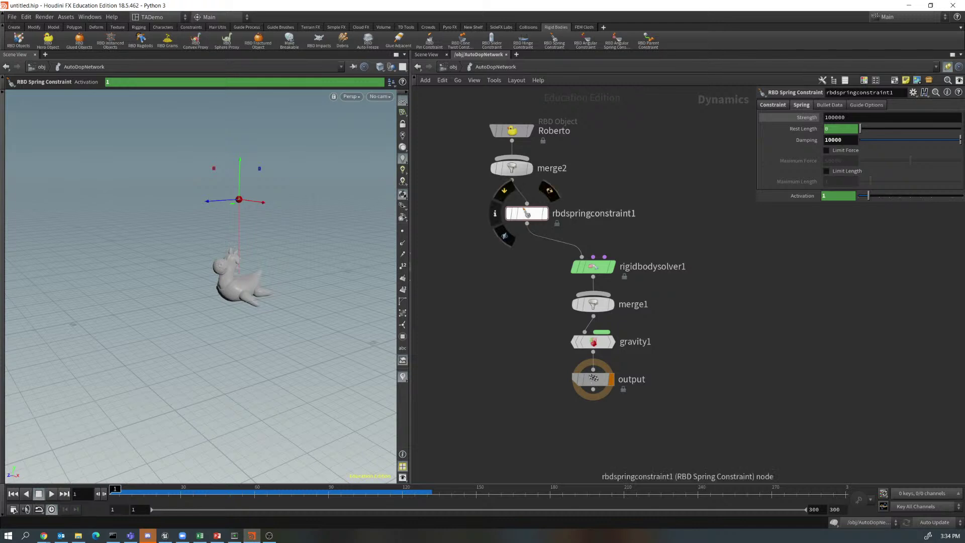
# Set the damping of rbdspringconstraint1 to 10 and play the simulation.
pyautogui.click(525, 214)
pyautogui.hotkey('shift', 'Left')
pyautogui.hotkey('shift', 'Left')
pyautogui.hotkey('shift', 'Left')
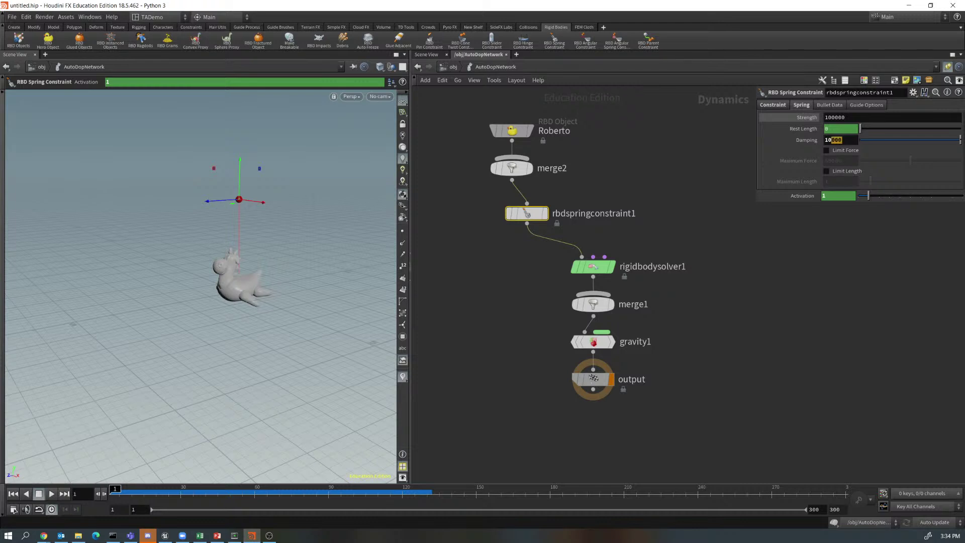
pyautogui.press('BackSpace')
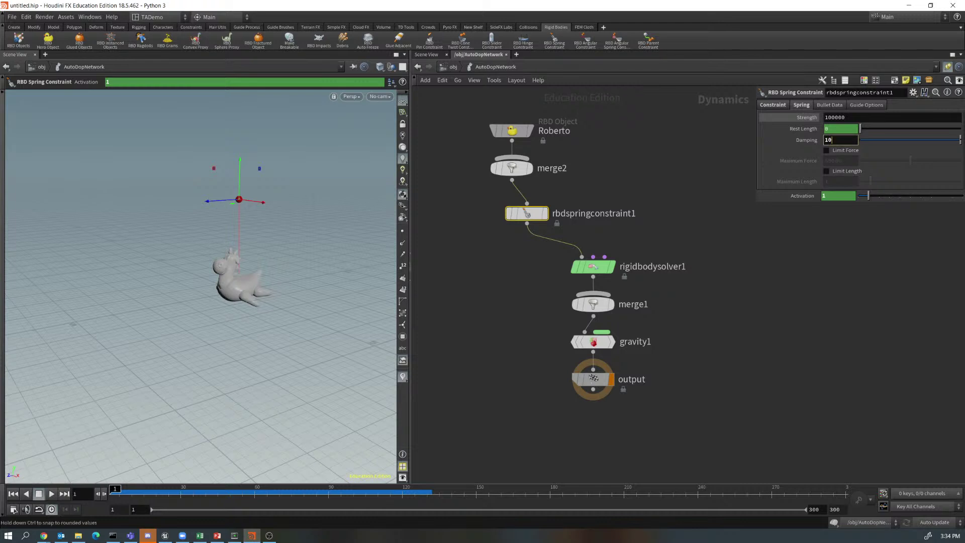
pyautogui.press('Return')
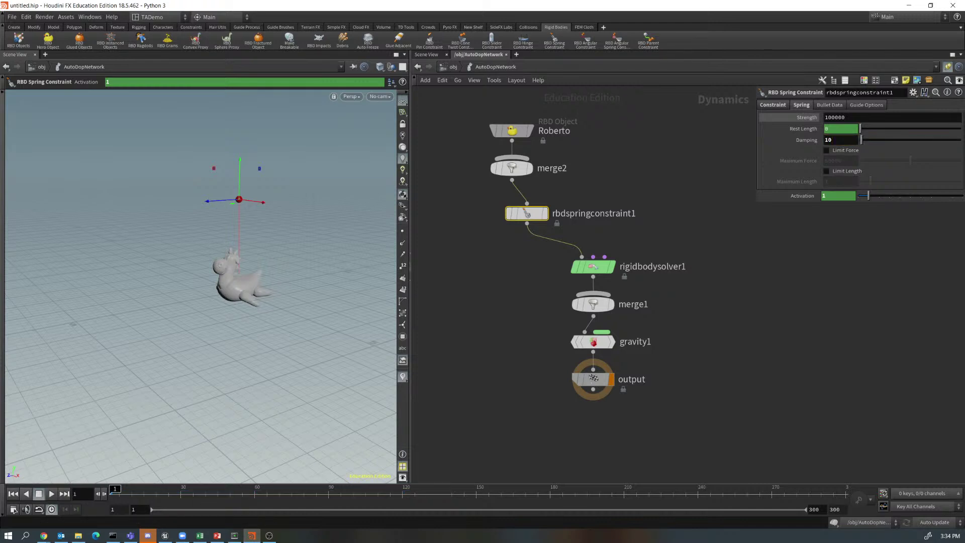
pyautogui.click(51, 494)
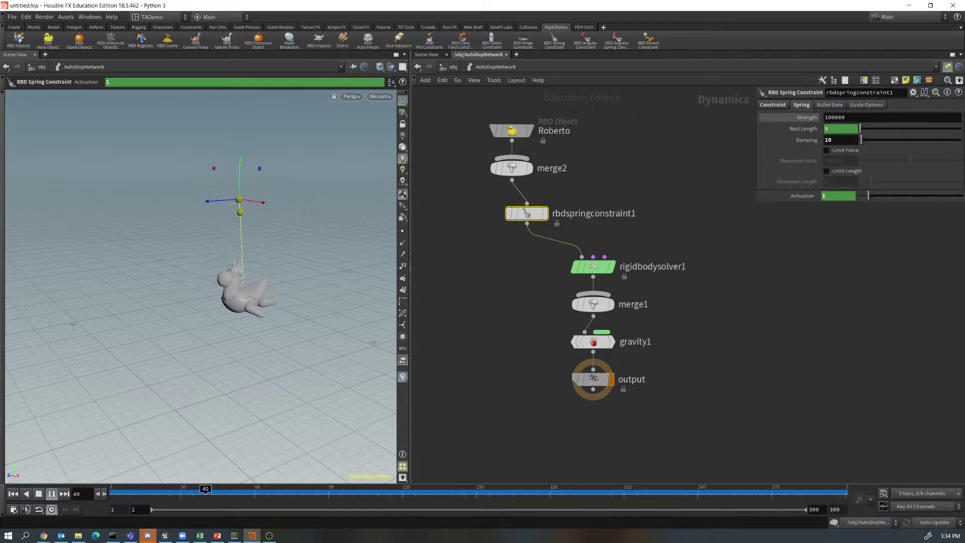
# Stop the current playback, set the spring constraint's damping to 100, and test the simulation before rewinding to the first frame.
pyautogui.click(51, 493)
pyautogui.hotkey('ctrl', 'Up')
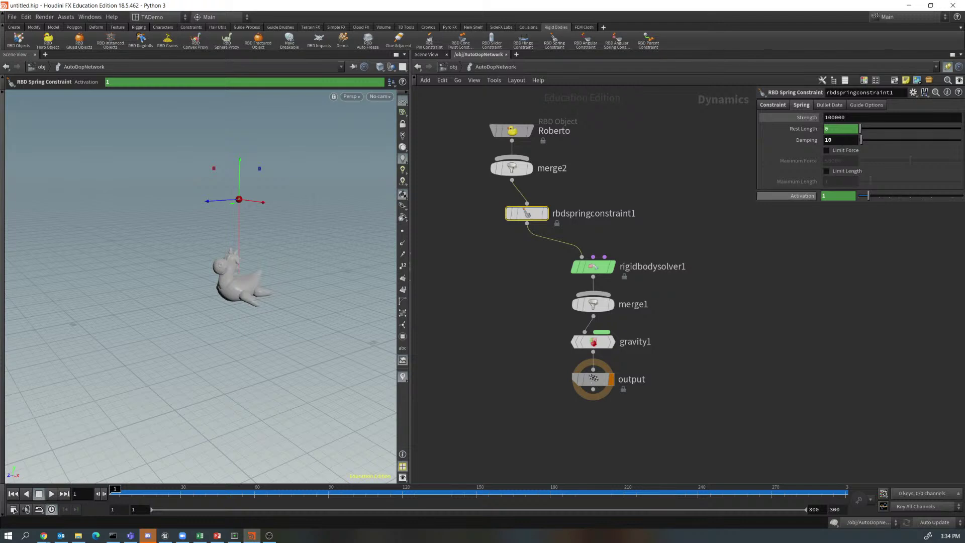
pyautogui.click(841, 140)
pyautogui.write('0')
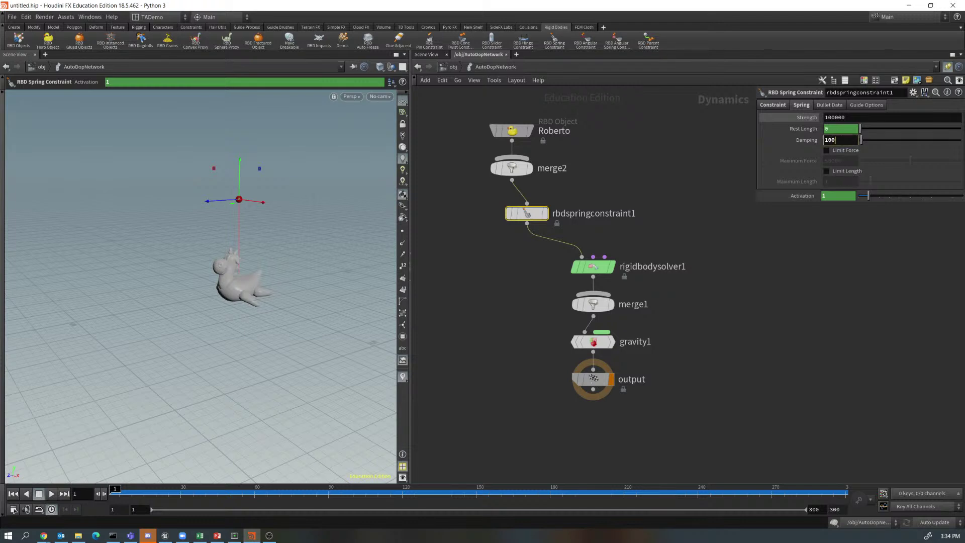
pyautogui.press('Return')
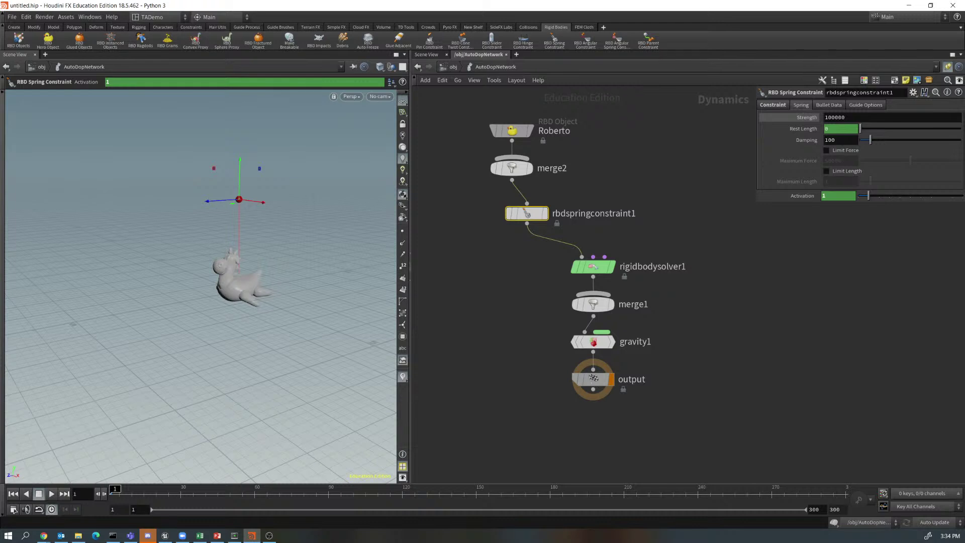
pyautogui.press('Up')
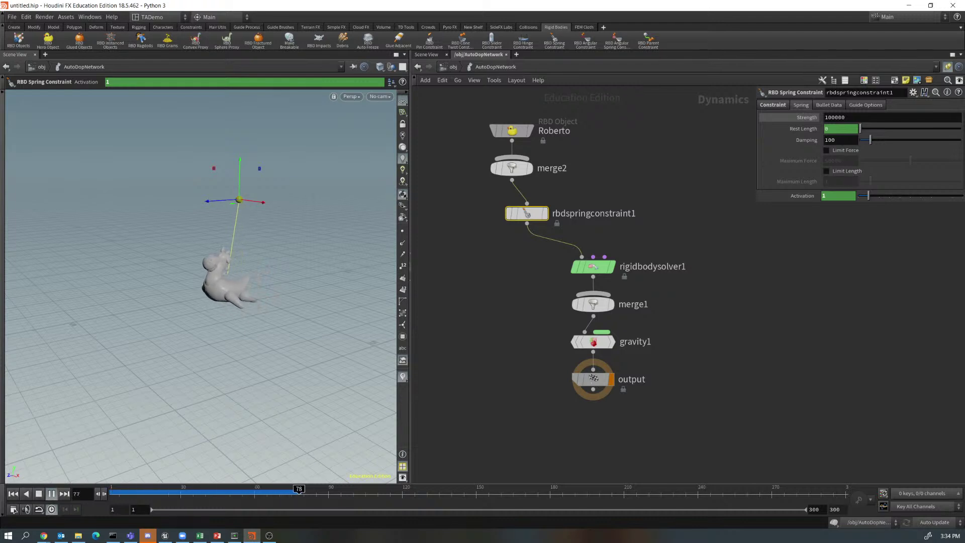
pyautogui.press('Up')
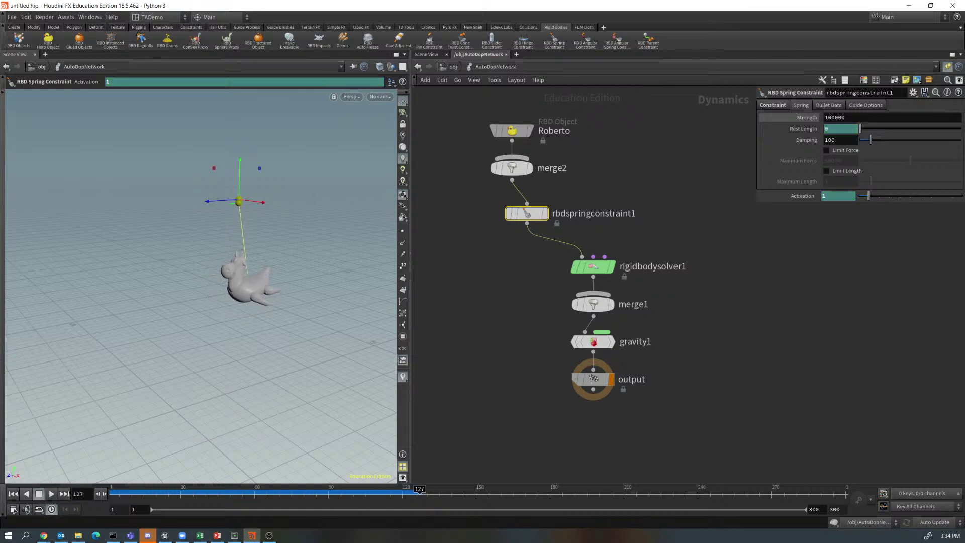
pyautogui.hotkey('ctrl', 'Left')
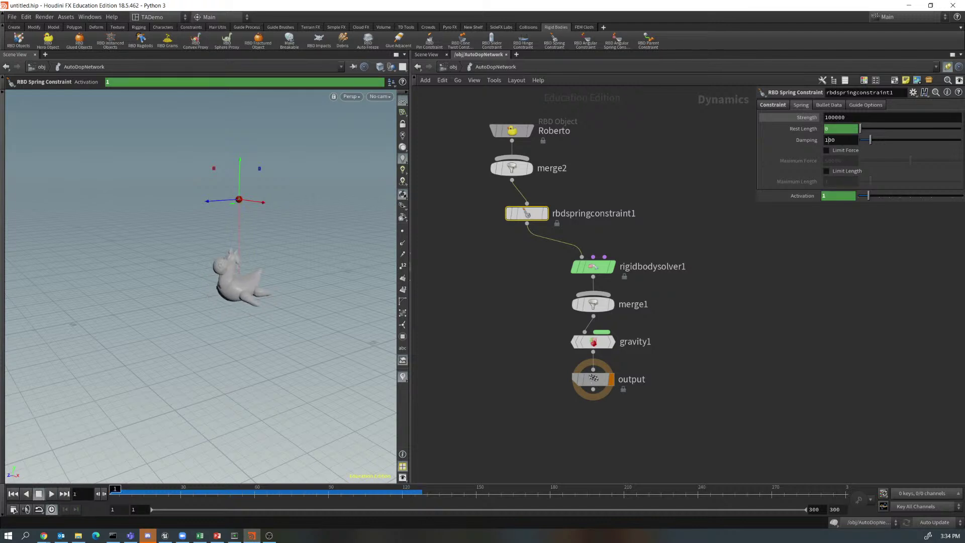
# Set the spring constraint's damping to 500, and test the simulation before rewinding to the first frame.
pyautogui.doubleClick(829, 140)
pyautogui.write('500')
pyautogui.press('Return')
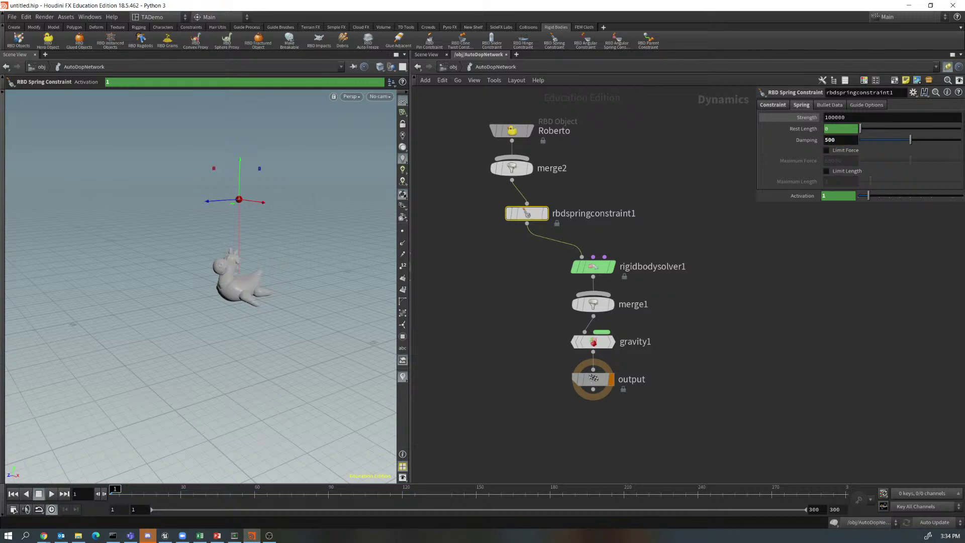
pyautogui.click(51, 493)
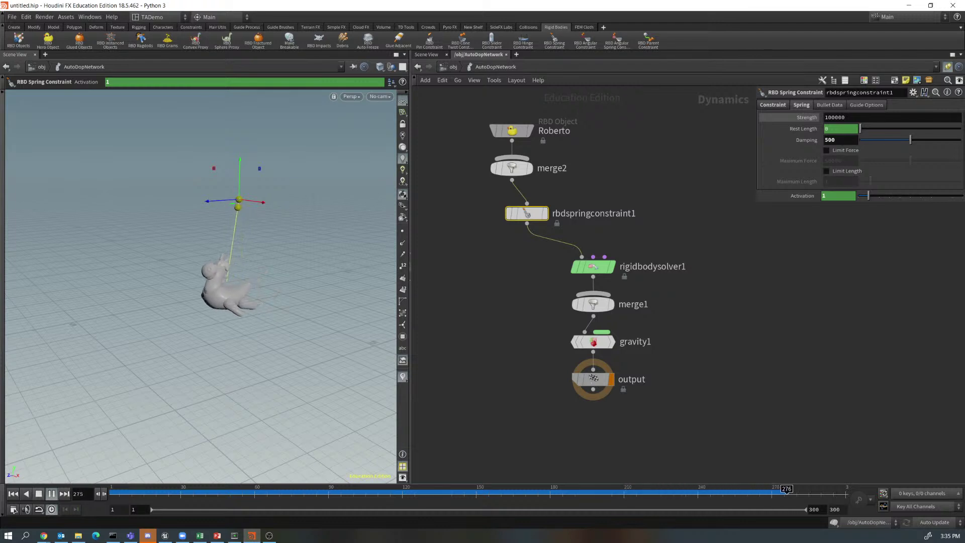
pyautogui.click(39, 493)
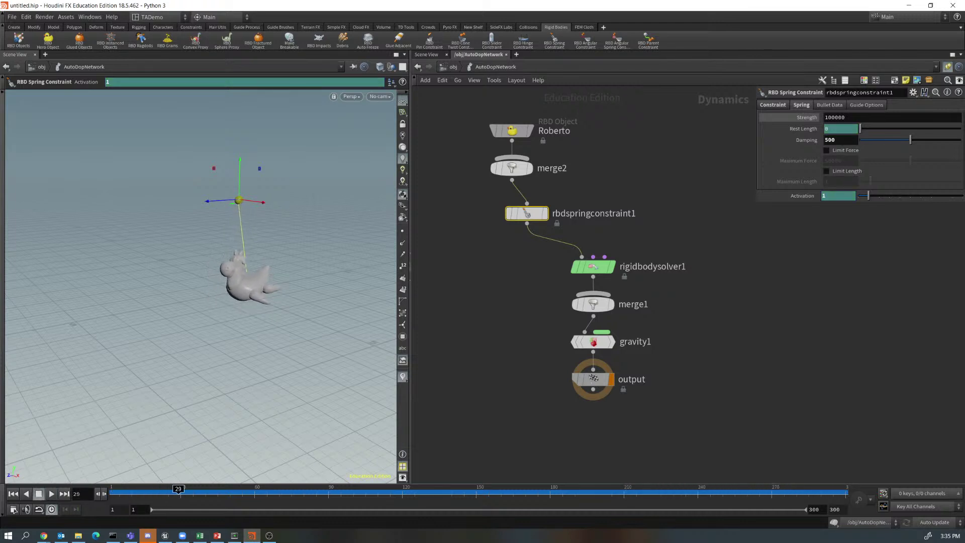
pyautogui.click(13, 494)
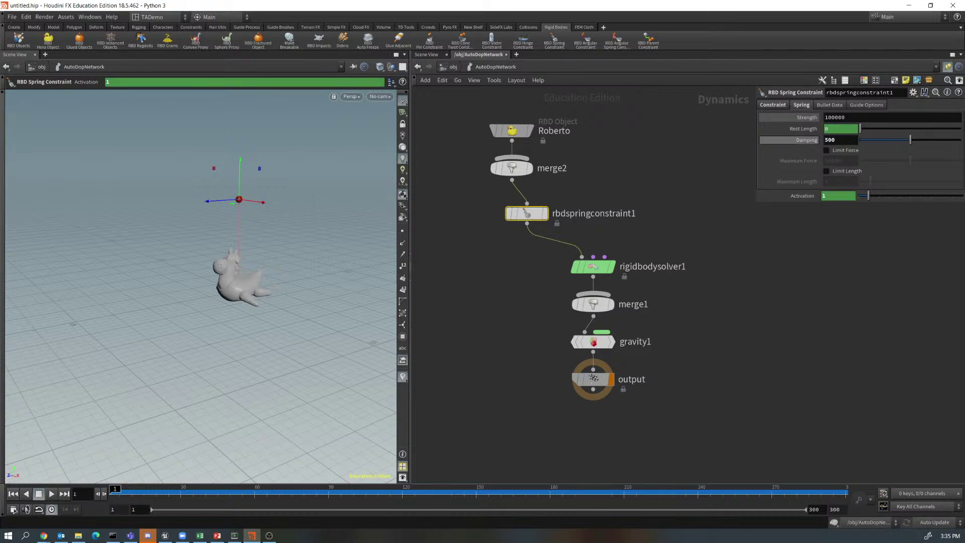
# Set the spring constraint's damping to 100 and enable Limit Force.
pyautogui.click(834, 139)
pyautogui.write('100')
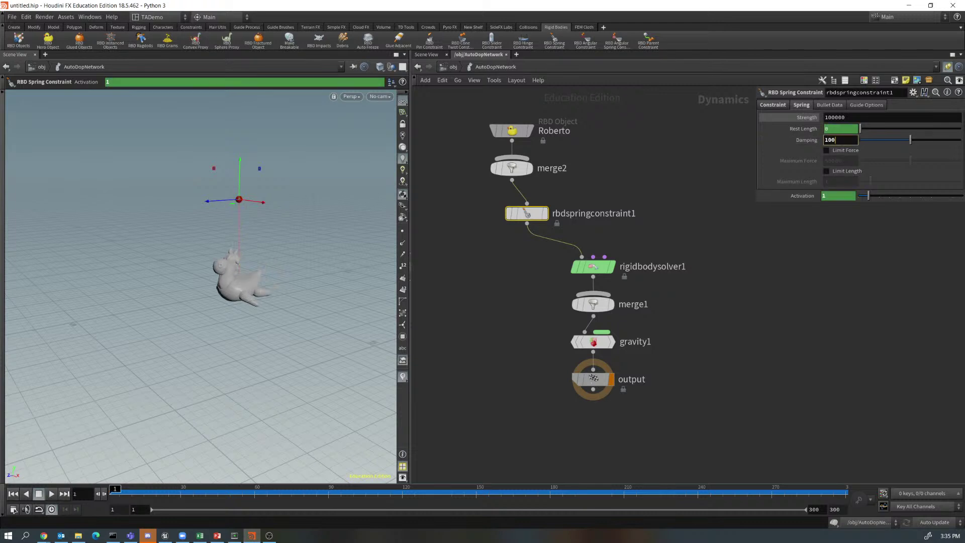
pyautogui.press('Return')
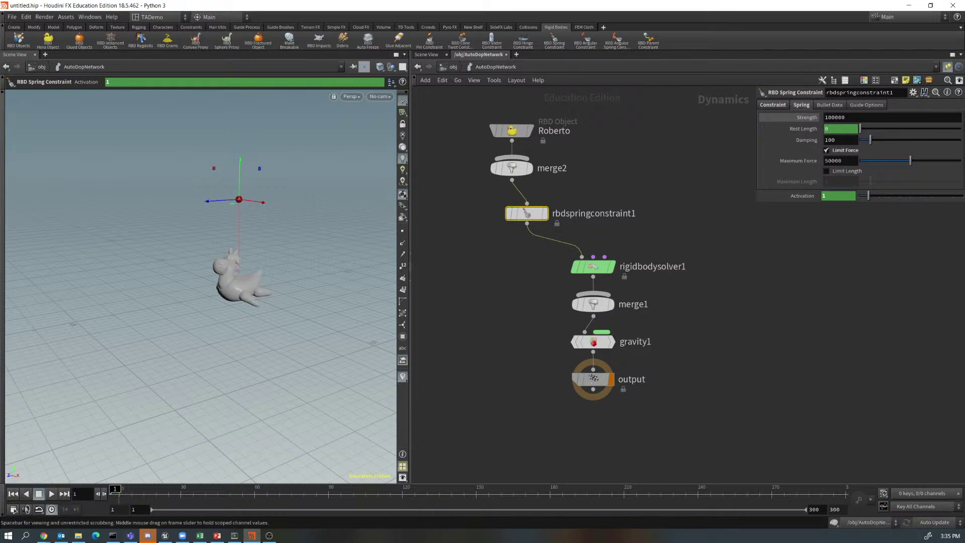
# Test the simulation with the force limit at its default maximum, and rewind to the first frame.
pyautogui.press('Up')
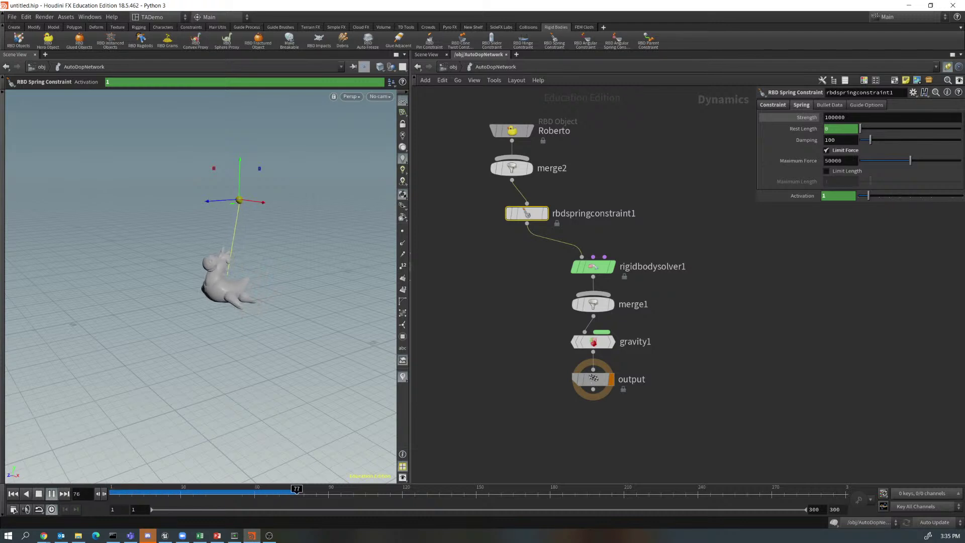
pyautogui.press('Down')
pyautogui.hotkey('ctrl', 'Left')
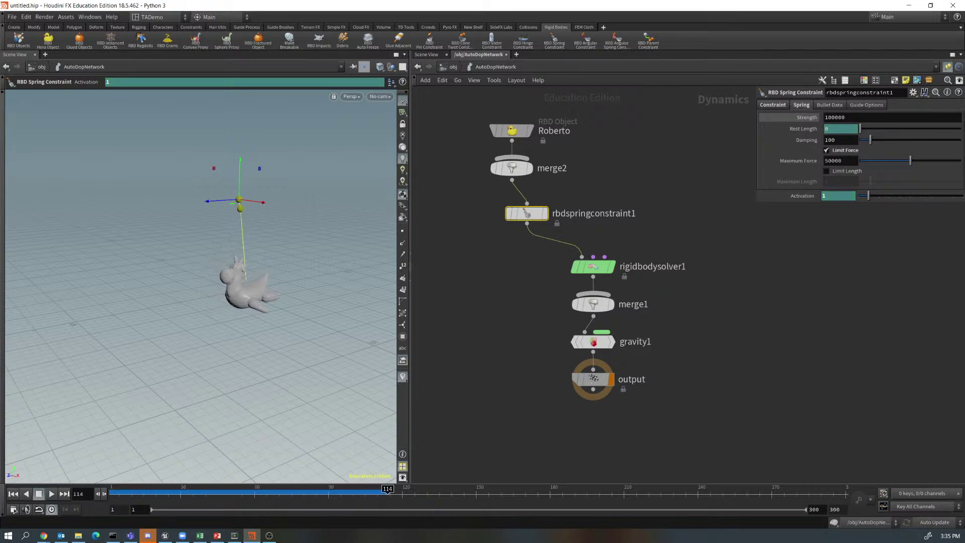
# Set the spring constraint's Maximum Force to 500, and test the simulation before rewinding to the first frame.
pyautogui.hotkey('shift', 'Left')
pyautogui.hotkey('shift', 'Left')
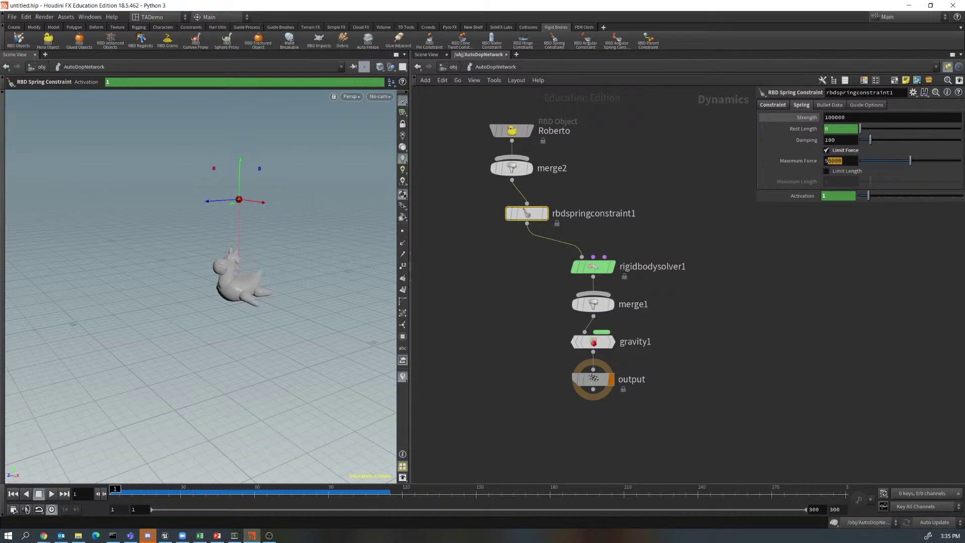
pyautogui.press('BackSpace')
pyautogui.press('Return')
pyautogui.click(51, 493)
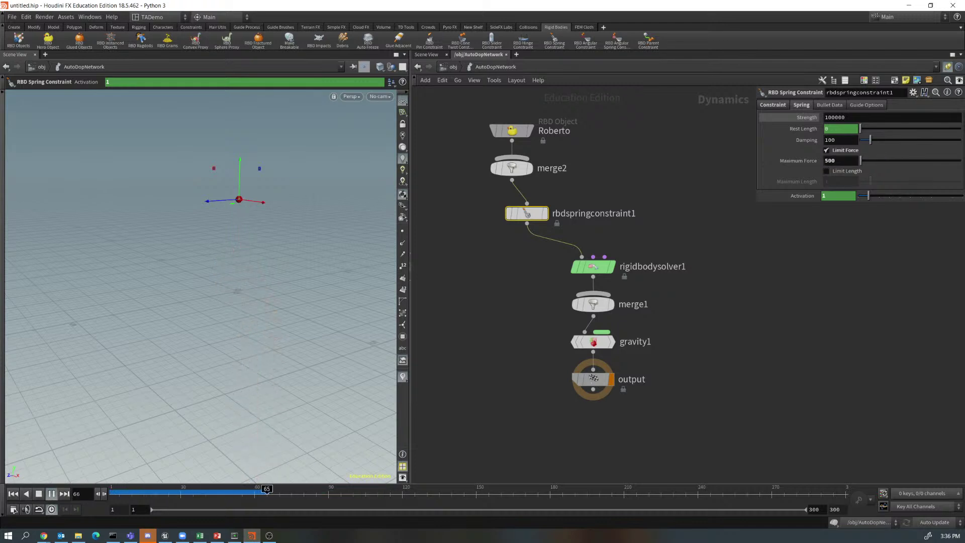
pyautogui.click(51, 493)
pyautogui.click(13, 494)
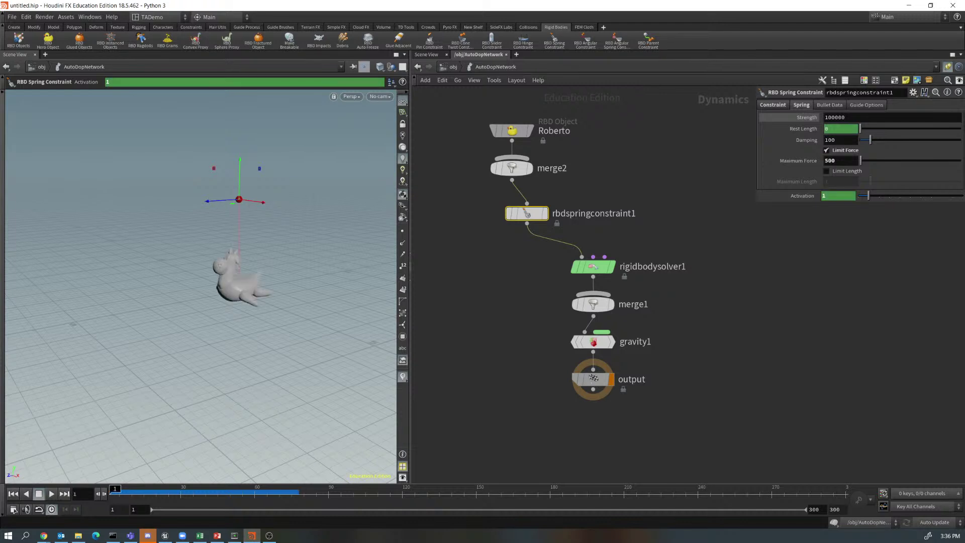
# Set the spring constraint's Maximum Force to 1000, and test the simulation before rewinding to the first frame.
pyautogui.click(832, 160)
pyautogui.write('1000')
pyautogui.press('Return')
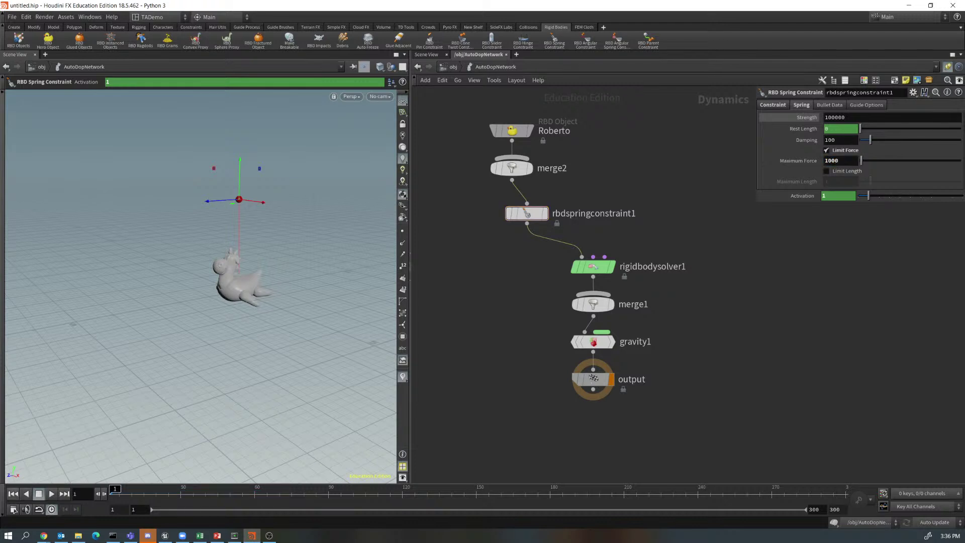
pyautogui.press('Up')
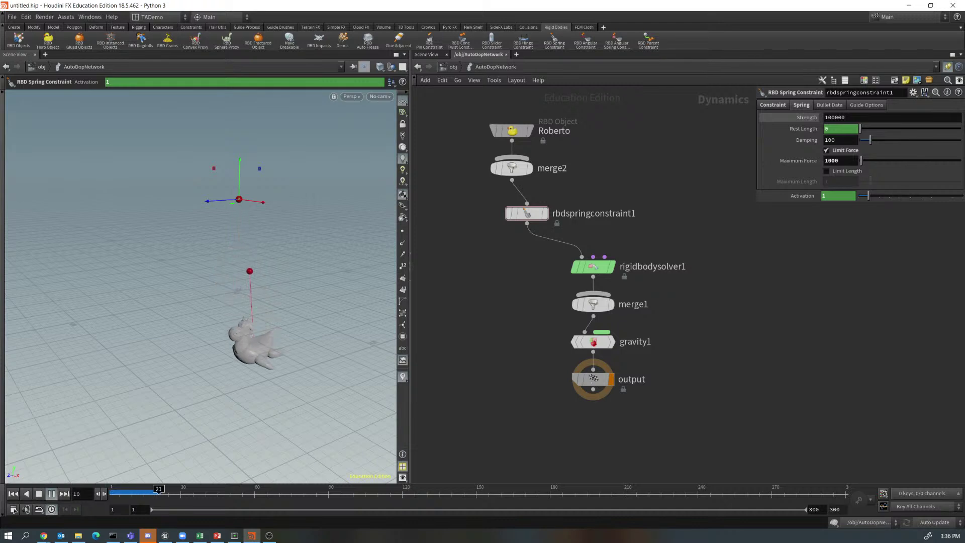
pyautogui.hotkey('ctrl', 'Up')
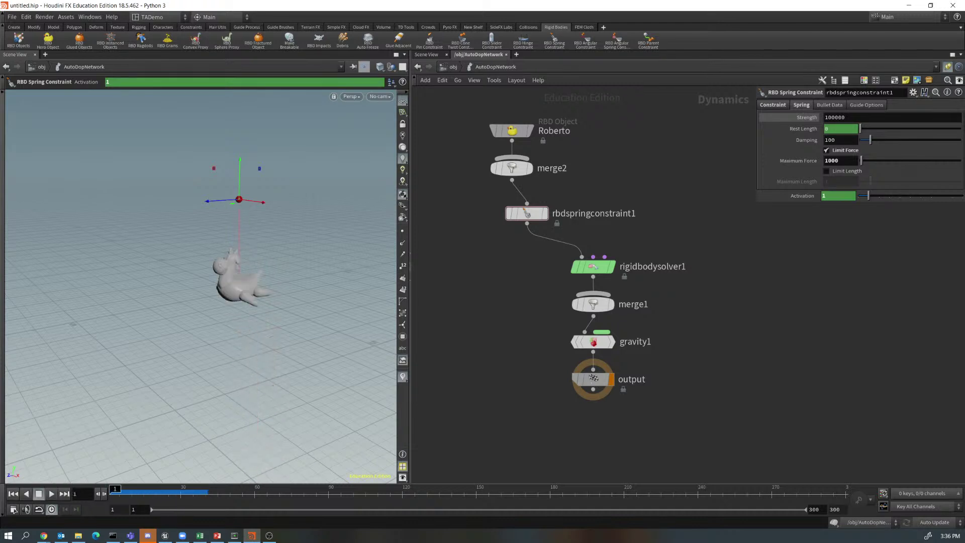
# Revert the Maximum Force to its default, change it to 10000, and test the simulation before rewinding to the first frame.
pyautogui.rightClick(801, 161)
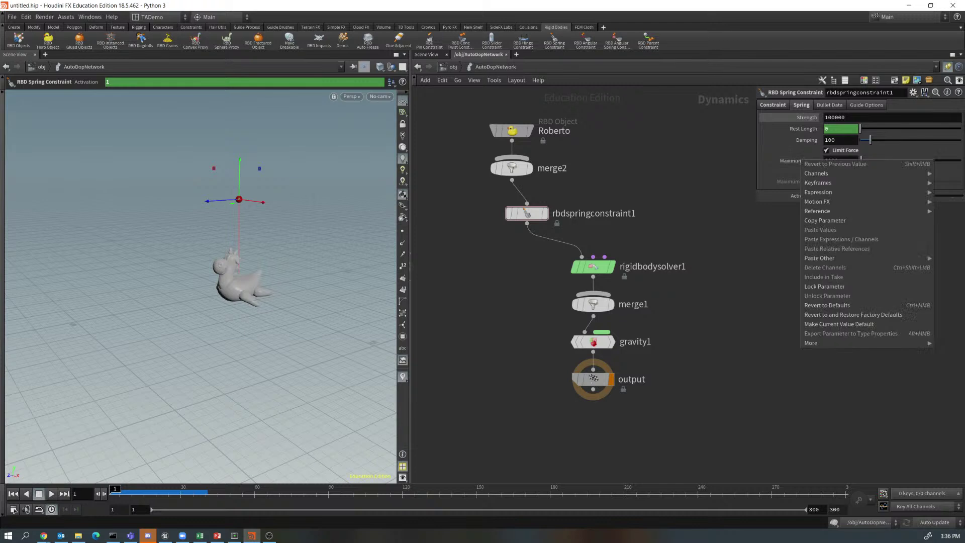
pyautogui.click(827, 305)
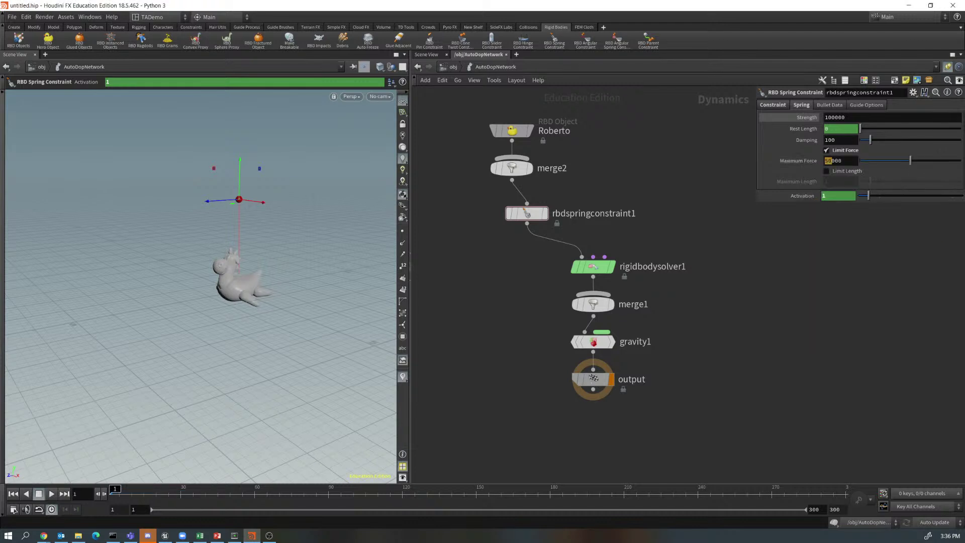
pyautogui.click(826, 160)
pyautogui.write('1')
pyautogui.press('Return')
pyautogui.click(51, 494)
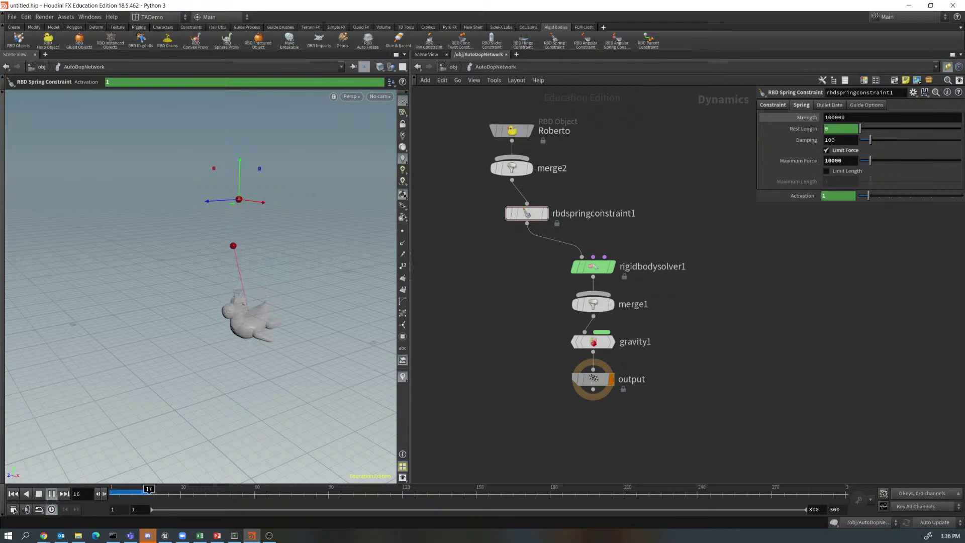
pyautogui.click(13, 493)
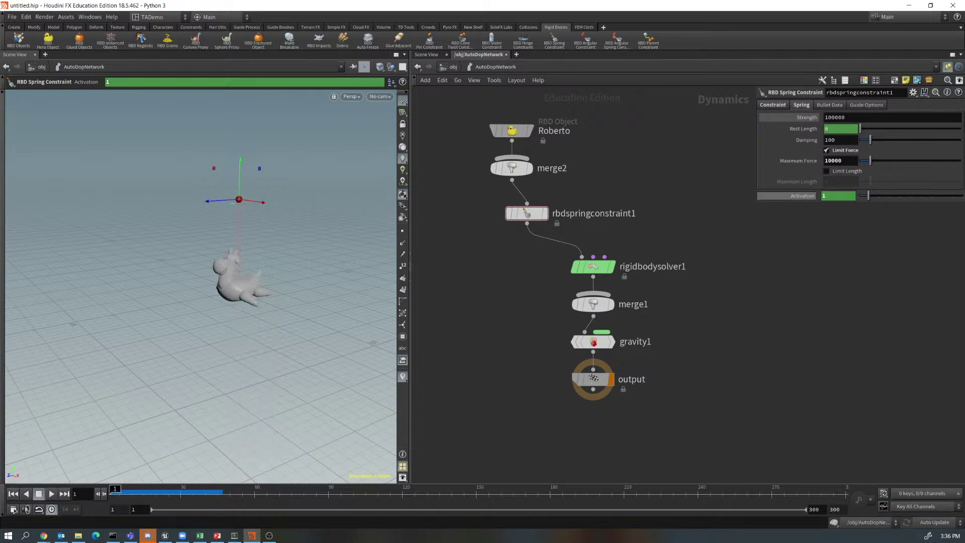
# Set the spring constraint's Maximum Force to 25000, and test the simulation before rewinding to the first frame.
pyautogui.click(826, 161)
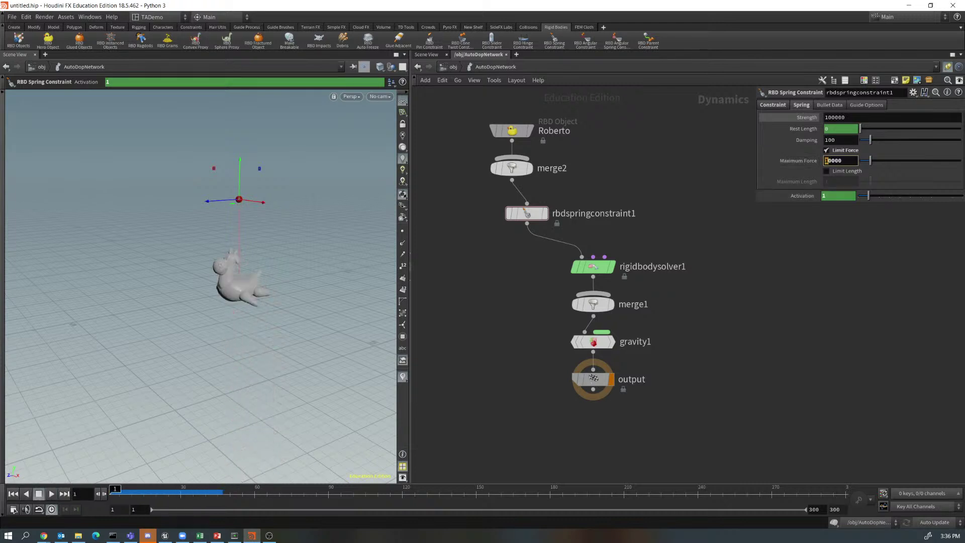
pyautogui.press('Right')
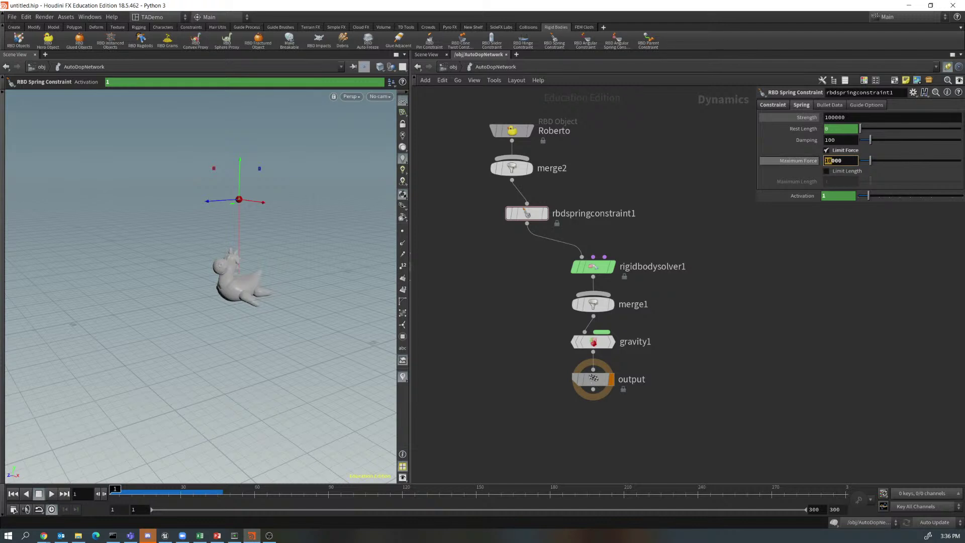
pyautogui.write('25')
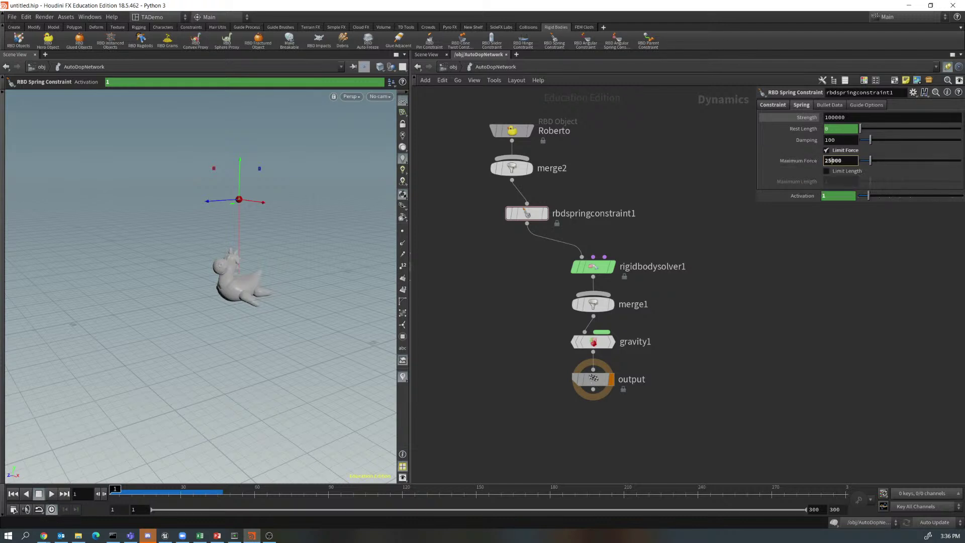
pyautogui.press('Return')
pyautogui.click(51, 494)
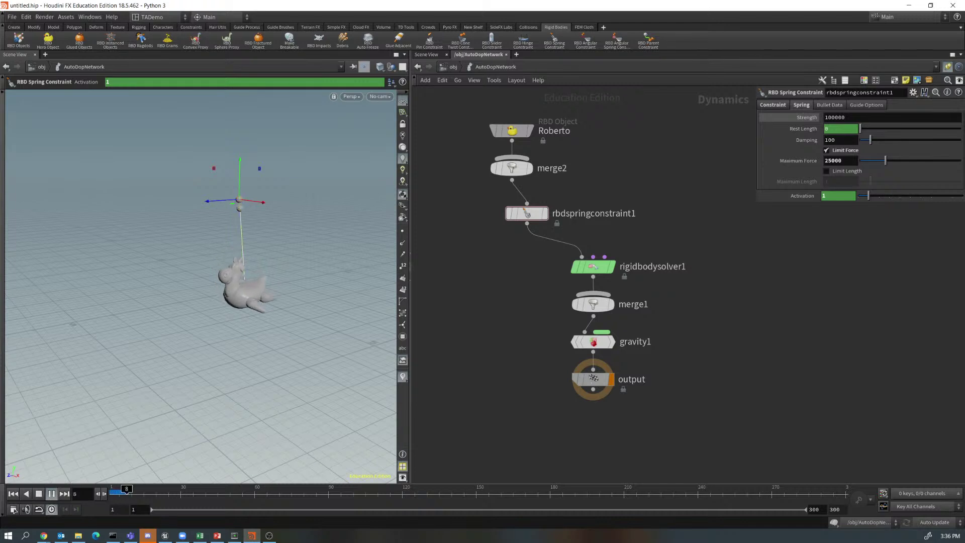
pyautogui.click(13, 494)
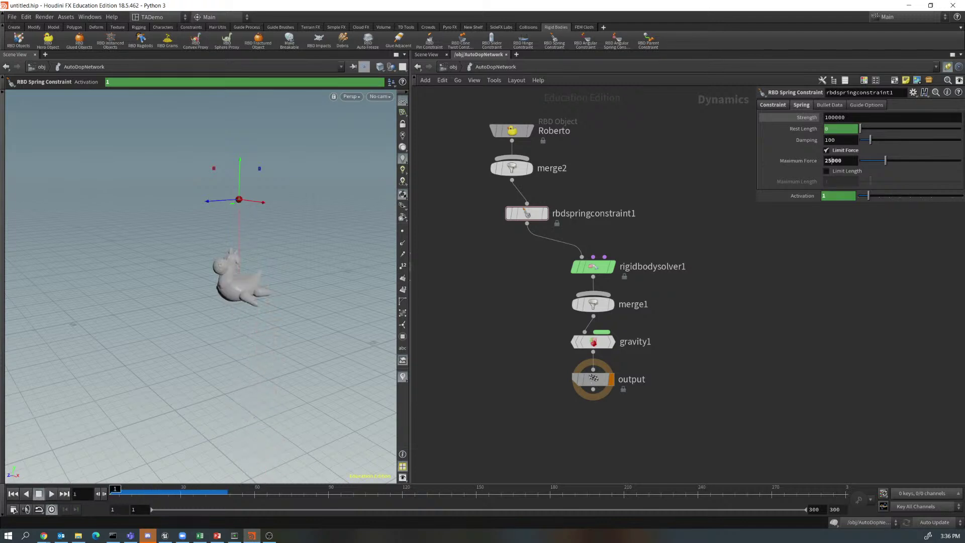
# Set the spring constraint's Maximum Force to 40000, and play the simulation briefly before stopping it.
pyautogui.moveTo(832, 160); pyautogui.dragTo(824, 160)
pyautogui.write('40')
pyautogui.press('Return')
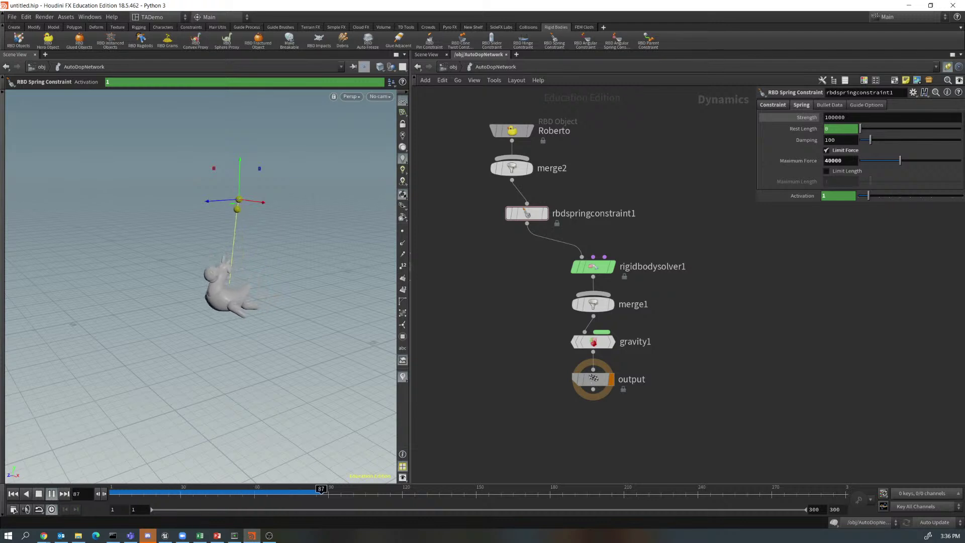
pyautogui.press('Escape')
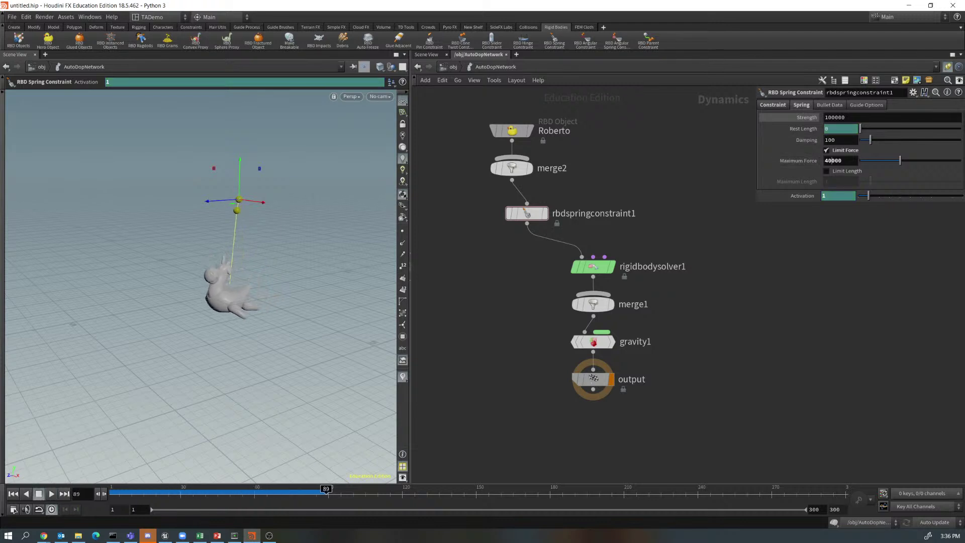
# Set the spring constraint's Maximum Force to 35000, and test the simulation from the first frame before rewinding.
pyautogui.click(833, 161)
pyautogui.press('BackSpace')
pyautogui.press('BackSpace')
pyautogui.write('35')
pyautogui.press('Return')
pyautogui.click(13, 493)
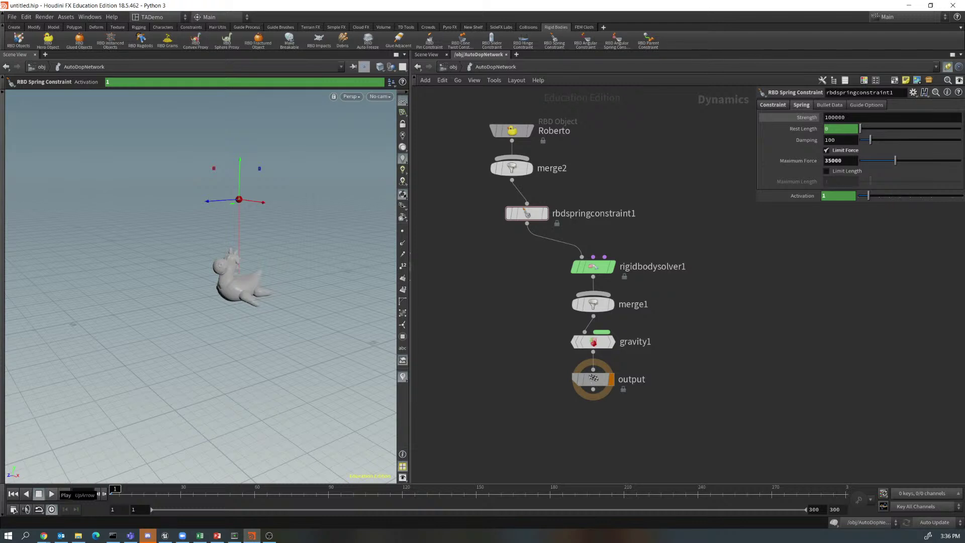
pyautogui.click(52, 494)
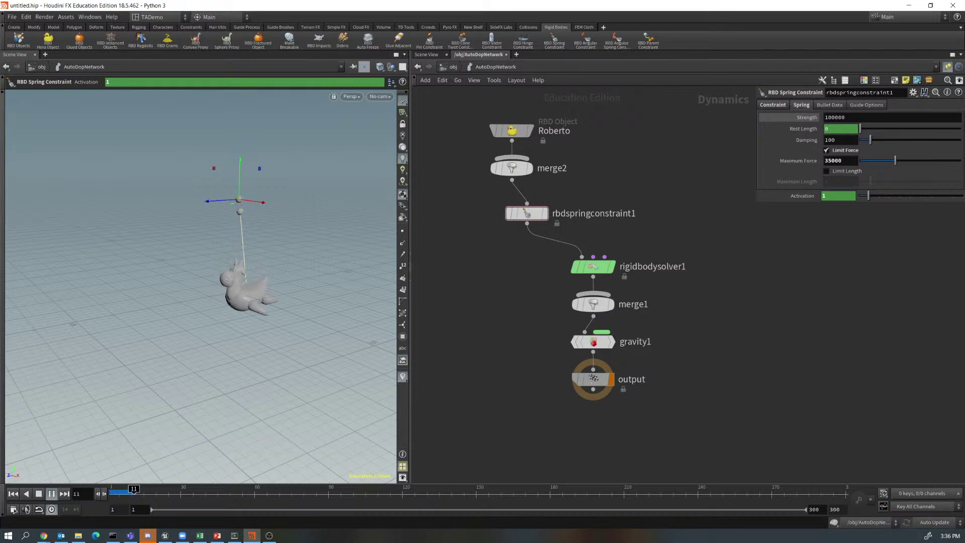
pyautogui.click(52, 494)
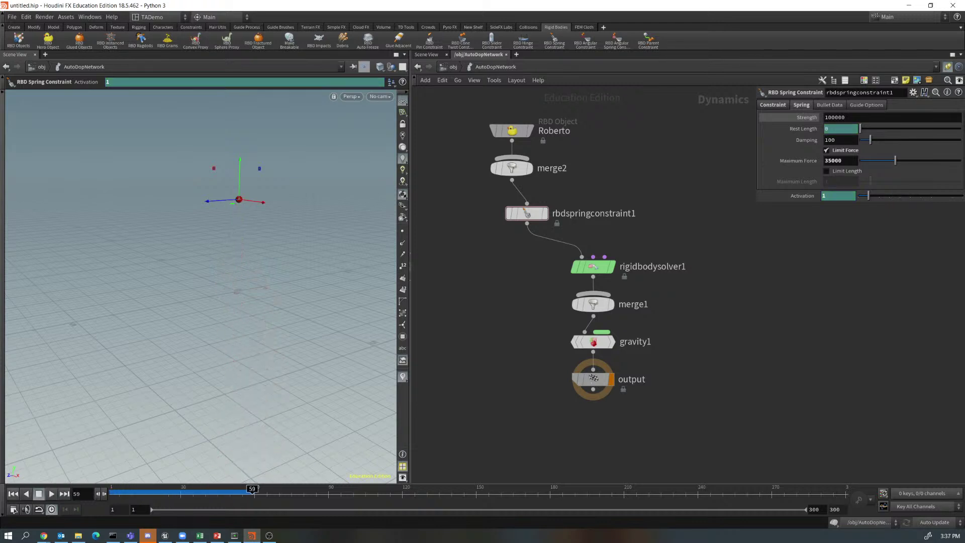
pyautogui.click(13, 493)
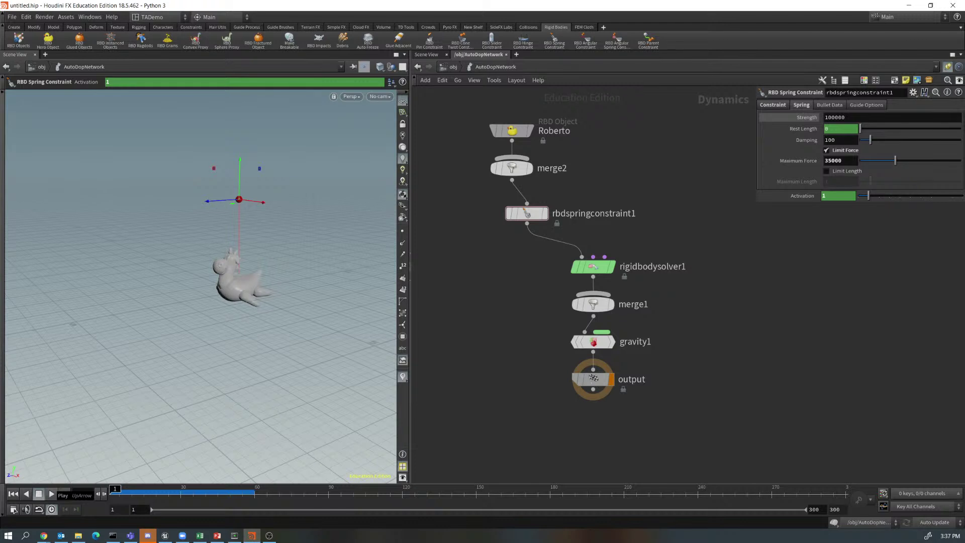
# Replay the simulation and rewind to the first frame, and turn off Limit Force on the spring constraint.
pyautogui.click(51, 493)
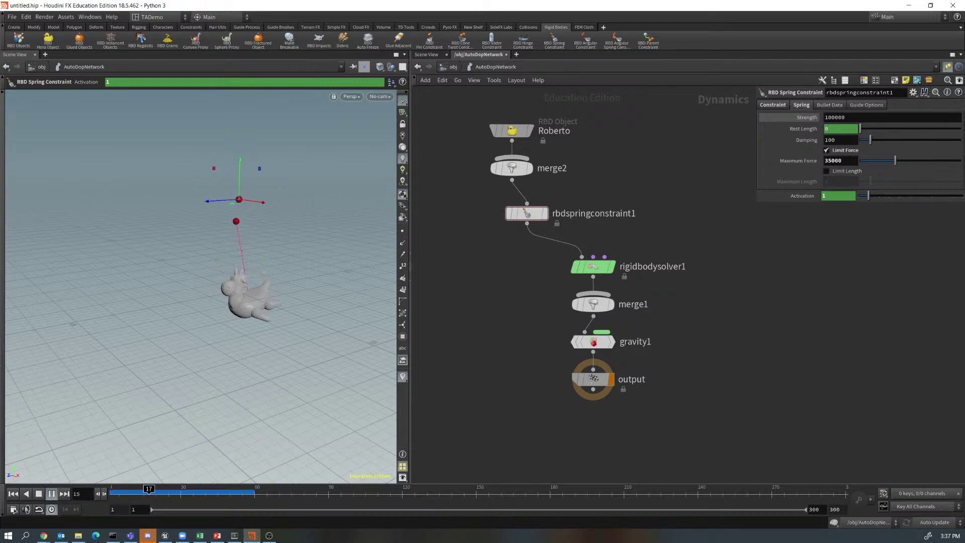
pyautogui.click(51, 494)
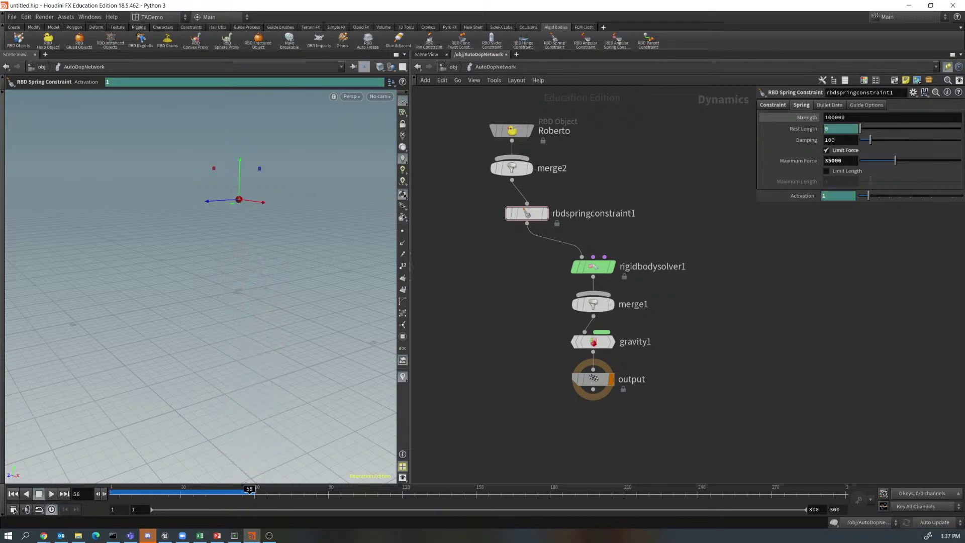
pyautogui.click(13, 494)
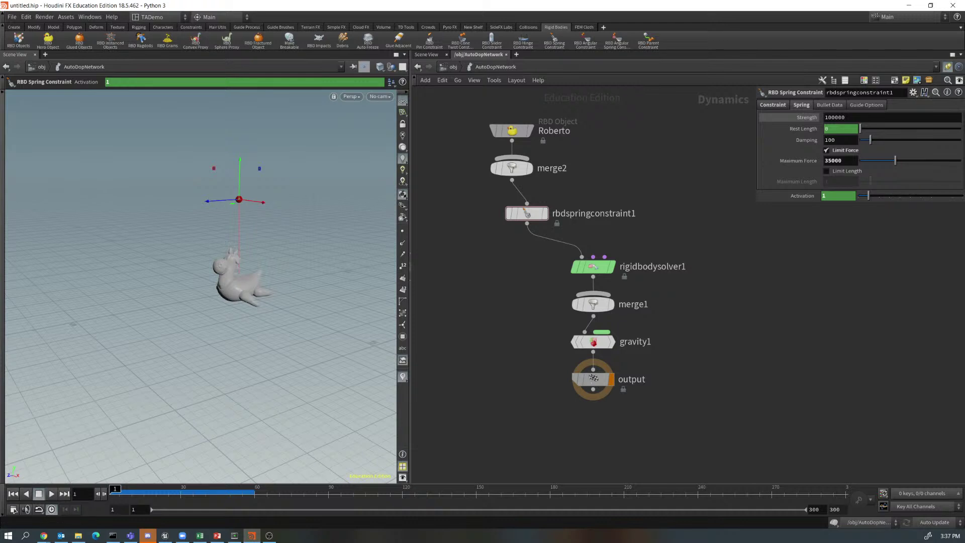
pyautogui.click(826, 150)
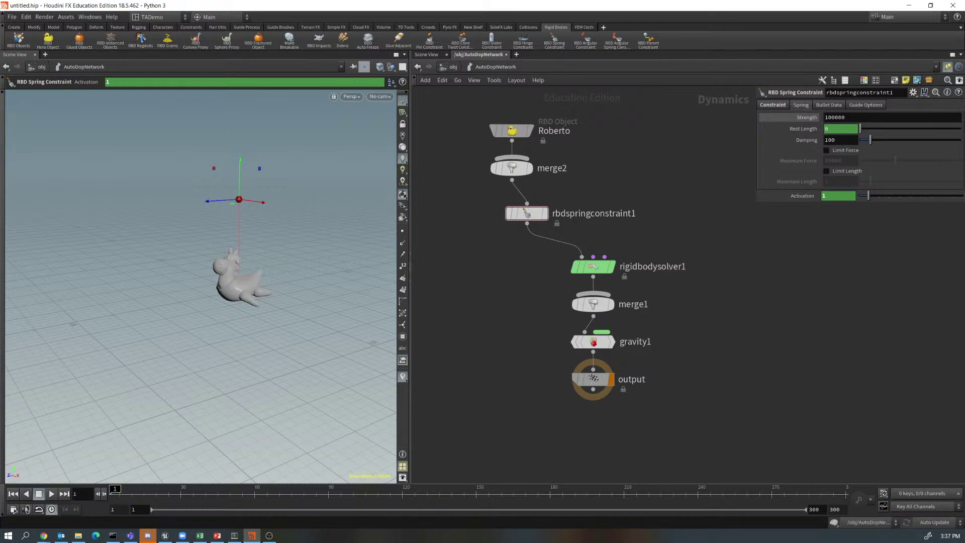
# Delete the channels on the spring constraint's Goal Location so it can be edited independently of Constrained Location.
pyautogui.click(773, 104)
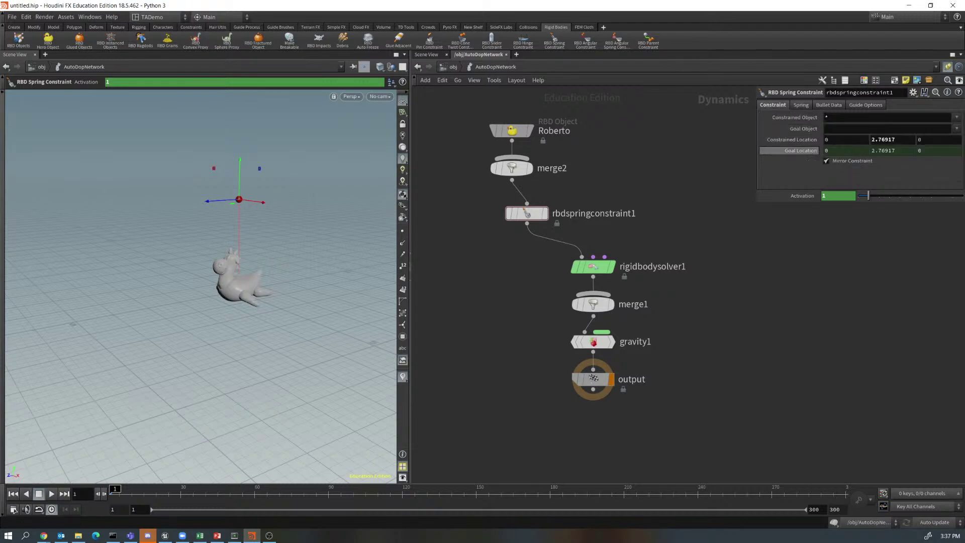
pyautogui.rightClick(804, 150)
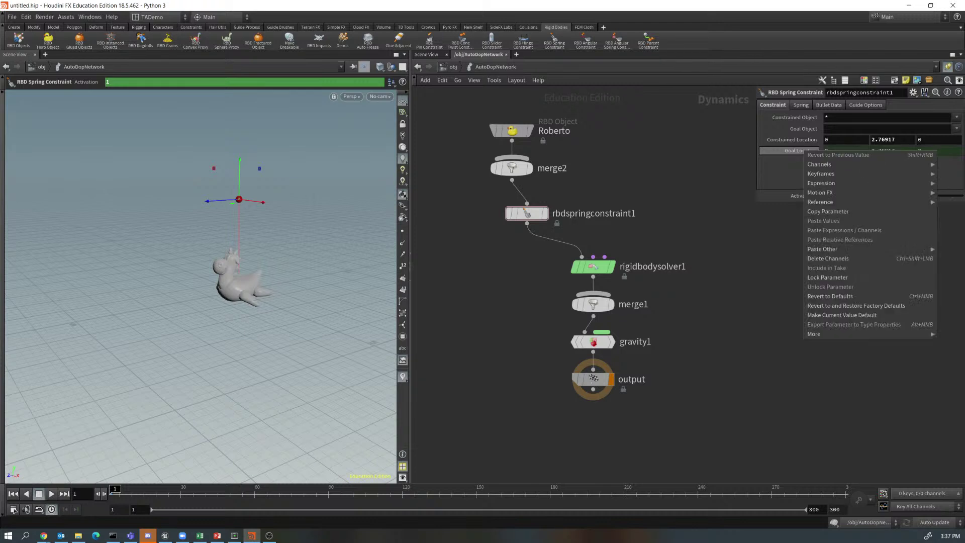
pyautogui.click(828, 259)
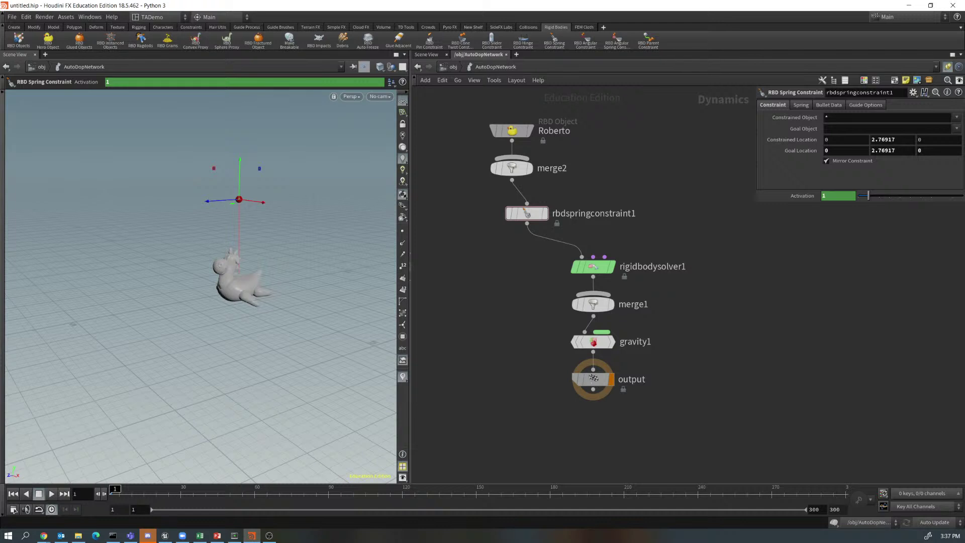
# Raise the Constrained Location's Y value to 3.76917, and test the simulation before rewinding to the first frame.
pyautogui.middleClick(877, 139)
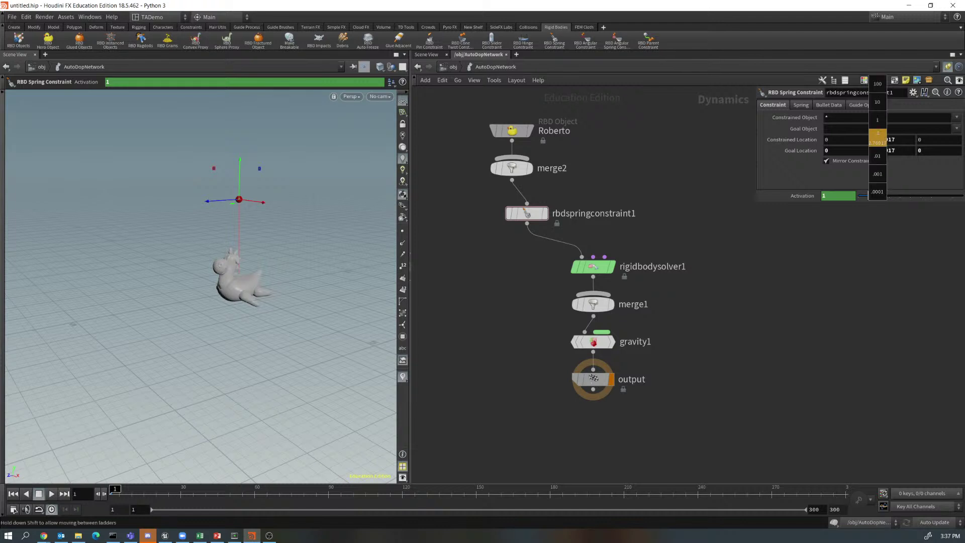
pyautogui.moveTo(877, 133); pyautogui.dragTo(924, 132, button='middle')
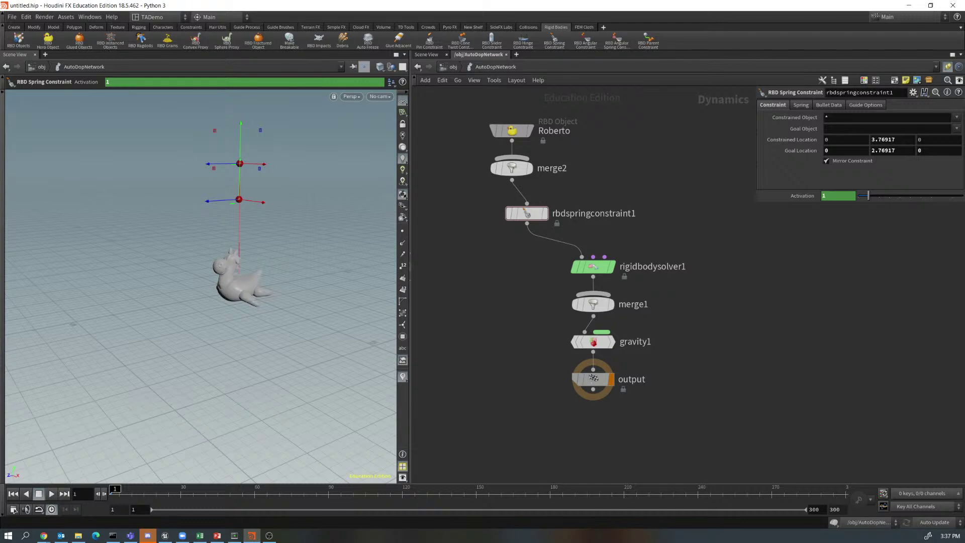
pyautogui.click(52, 493)
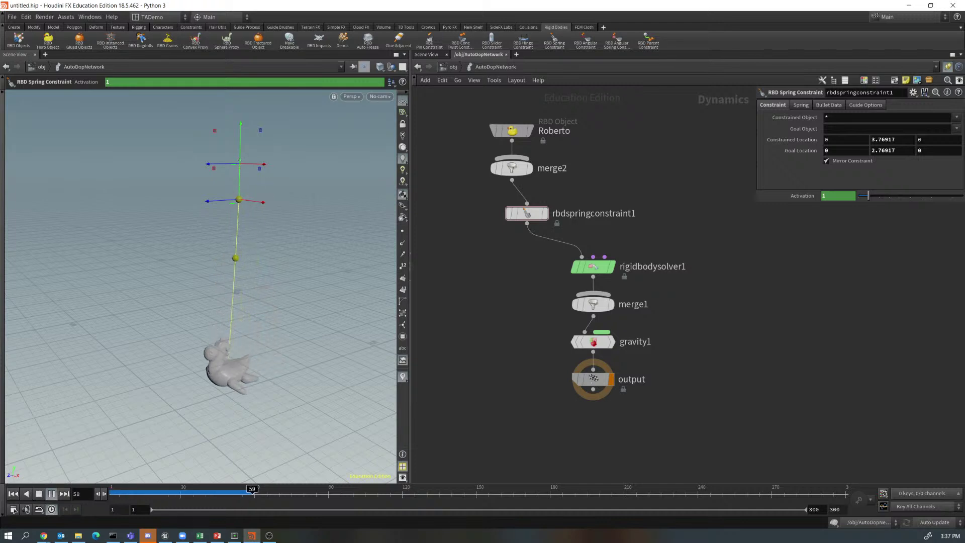
pyautogui.click(51, 493)
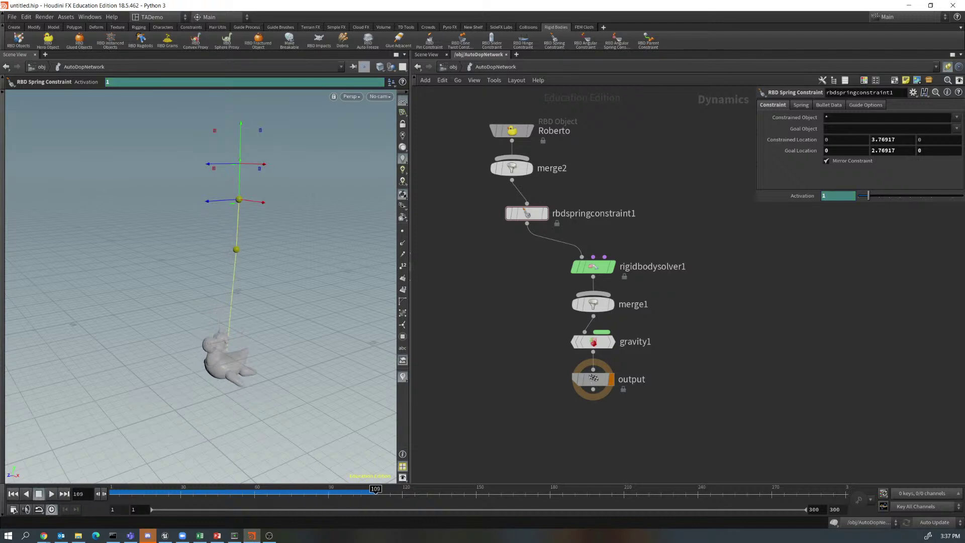
pyautogui.click(13, 494)
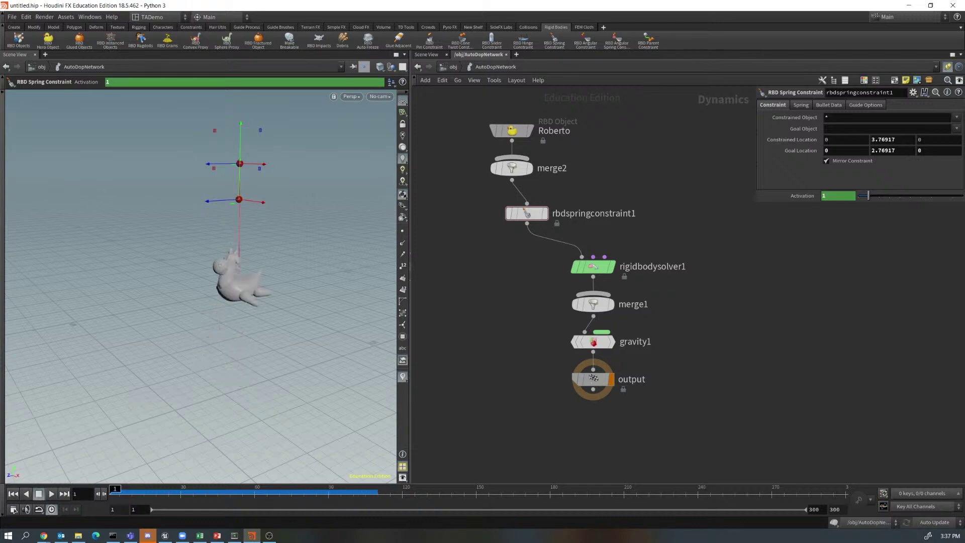
# Set the Constrained Location's Y value to 2 and the Goal Location's Y value to 4, and test the simulation before rewinding.
pyautogui.doubleClick(883, 139)
pyautogui.write('2')
pyautogui.press('Tab')
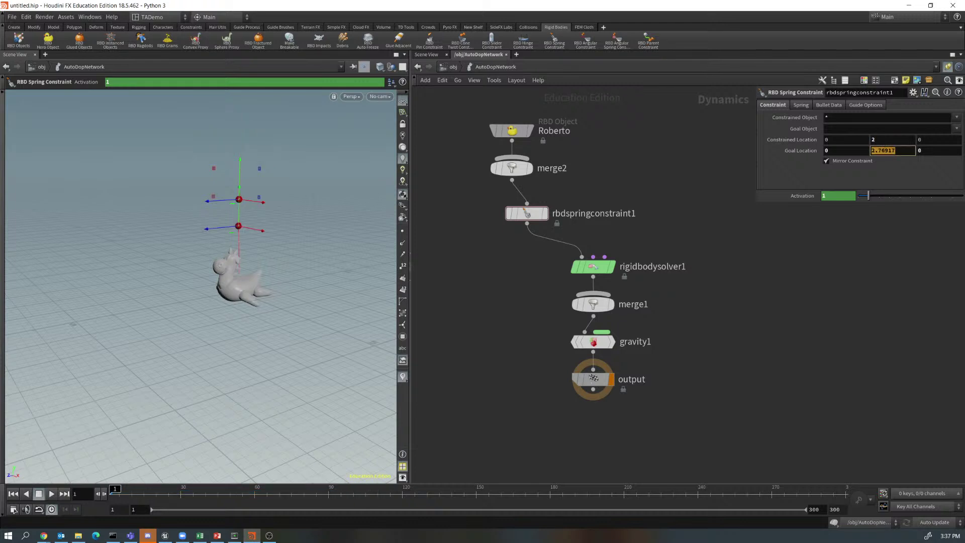
pyautogui.write('4')
pyautogui.press('Return')
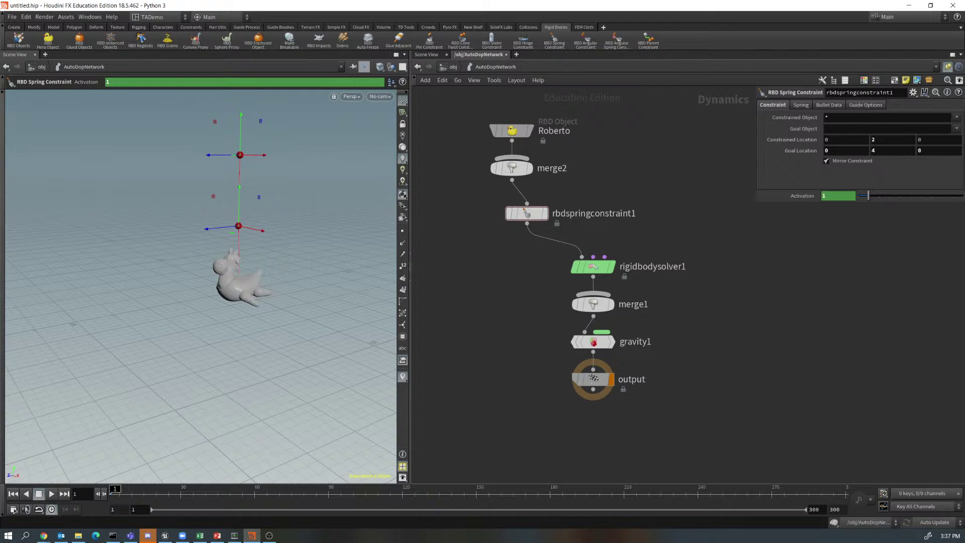
pyautogui.click(51, 494)
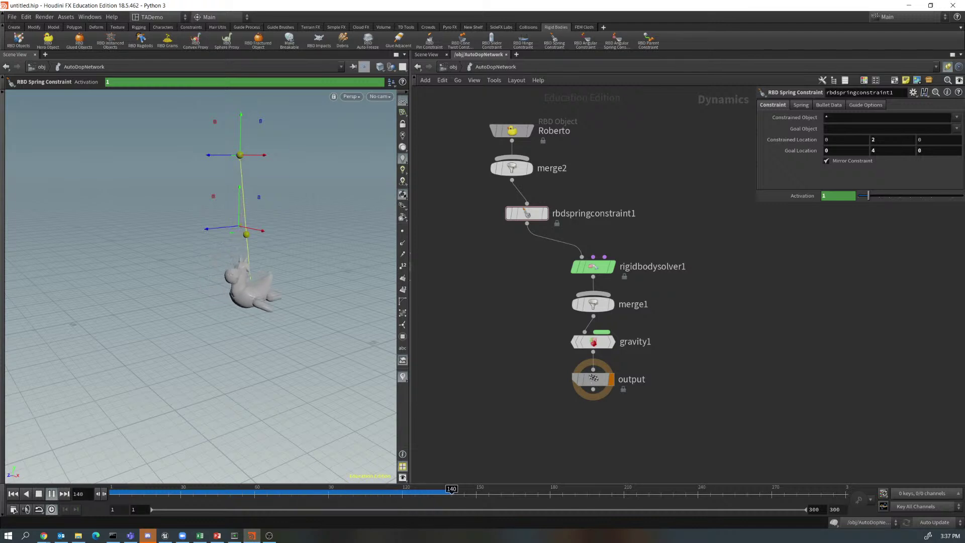
pyautogui.press('Up')
pyautogui.hotkey('ctrl', 'Up')
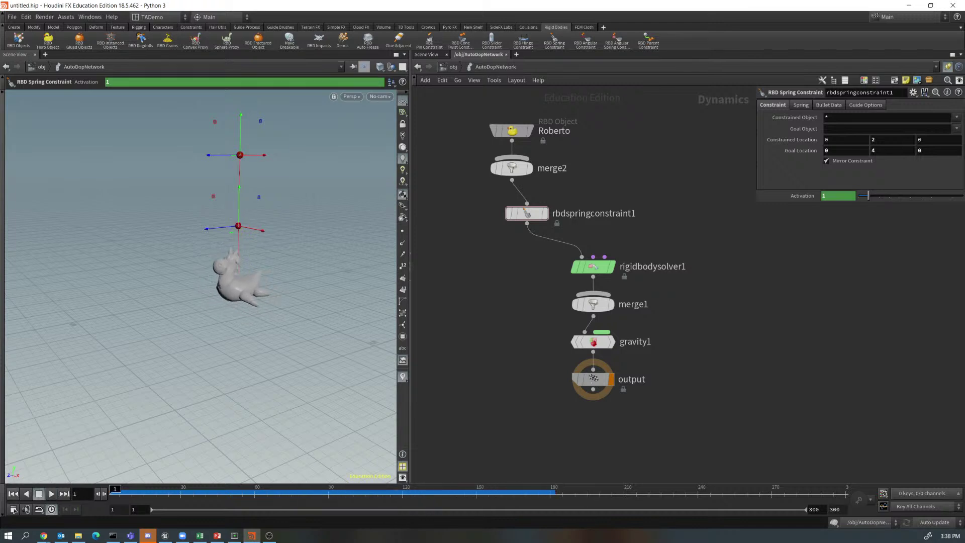
# Set the Constrained Location's Y value to 3, and test the simulation before rewinding to the first frame.
pyautogui.click(892, 139)
pyautogui.write('3')
pyautogui.press('Return')
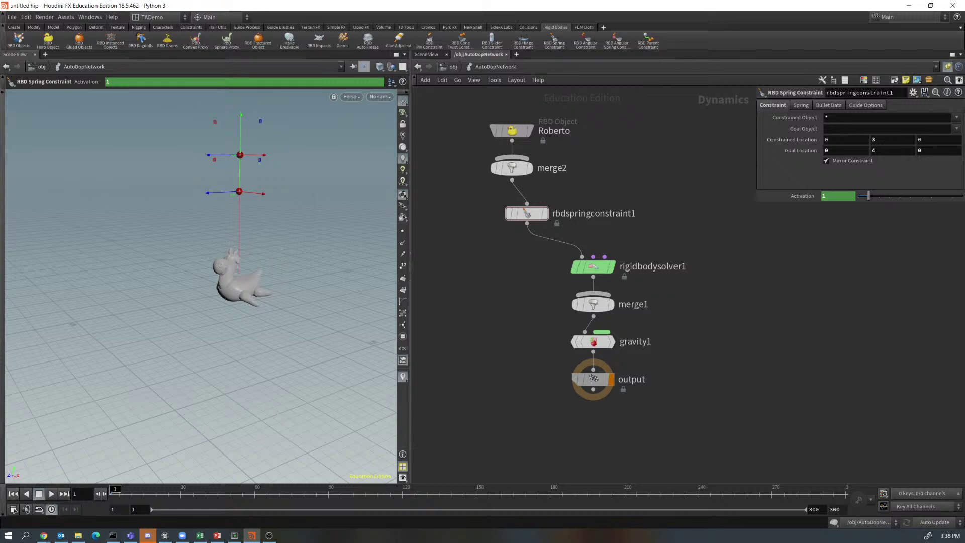
pyautogui.click(51, 494)
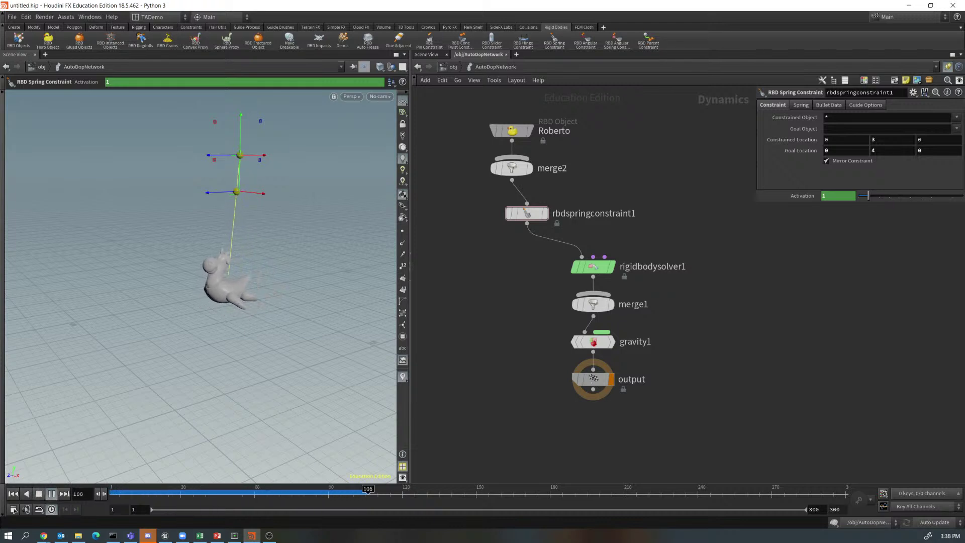
pyautogui.click(39, 493)
pyautogui.click(13, 494)
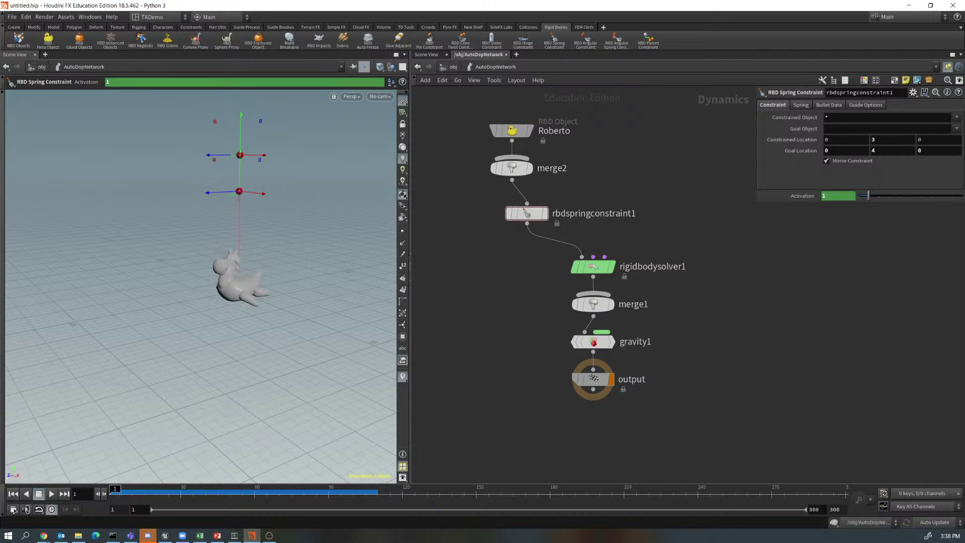
# Turn on the spring constraint's Limit Length with a Maximum Length of 1, and test the simulation before rewinding.
pyautogui.moveTo(511, 168)
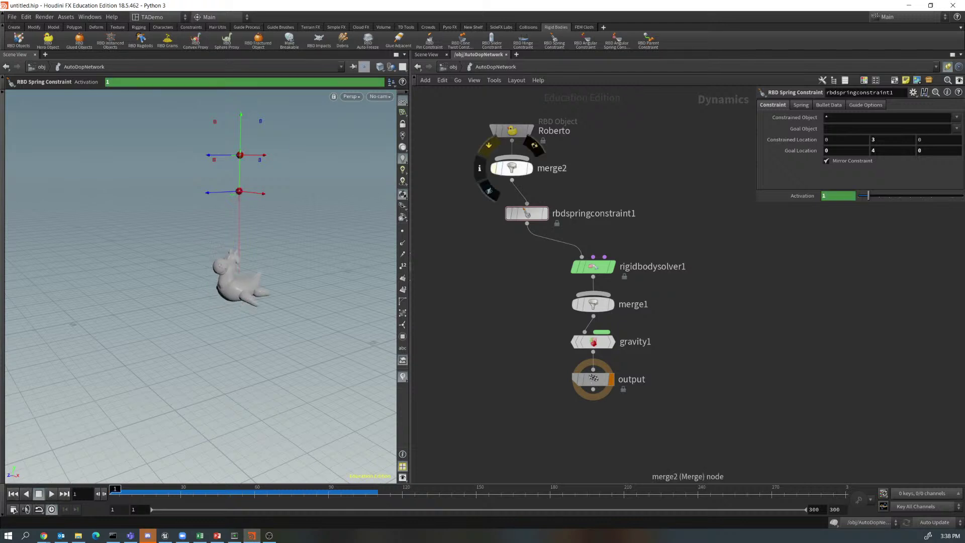
pyautogui.click(800, 105)
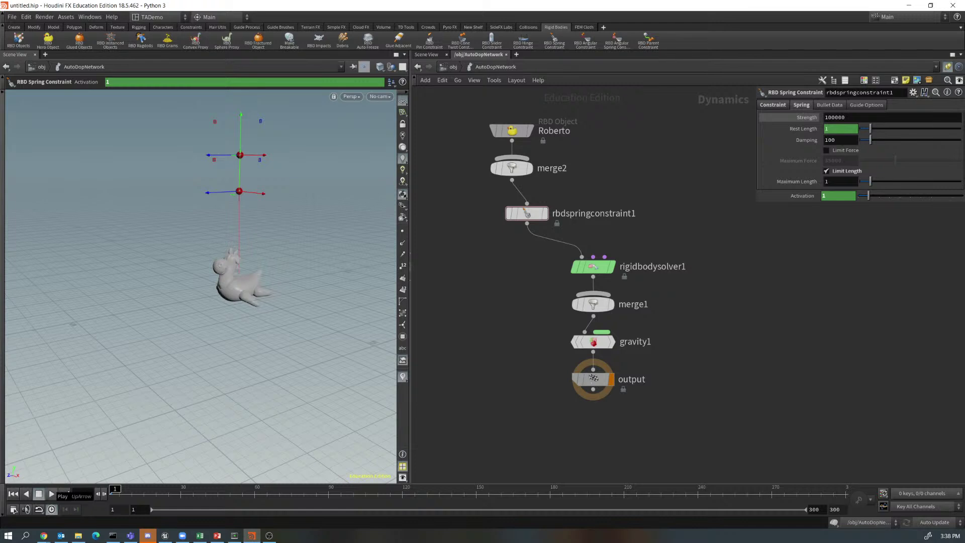
pyautogui.click(51, 493)
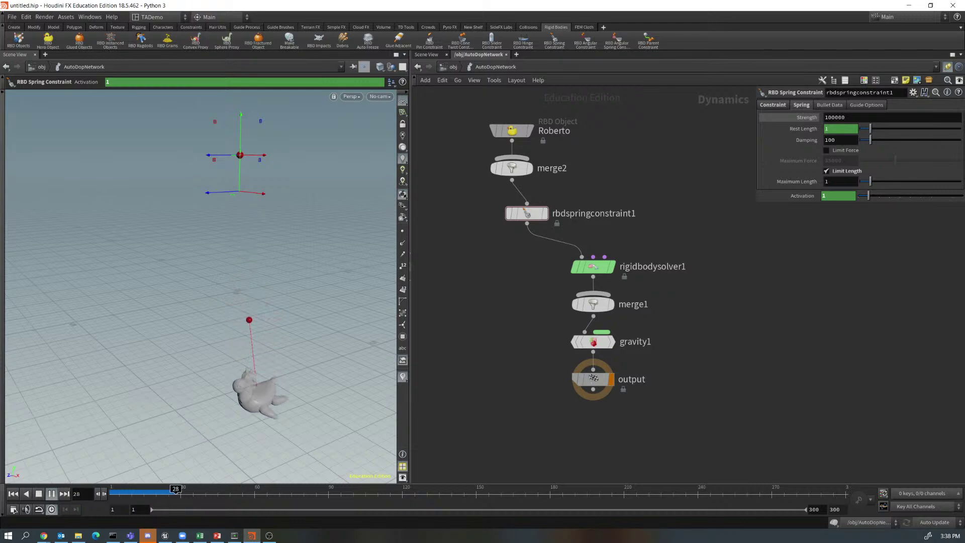
pyautogui.click(14, 494)
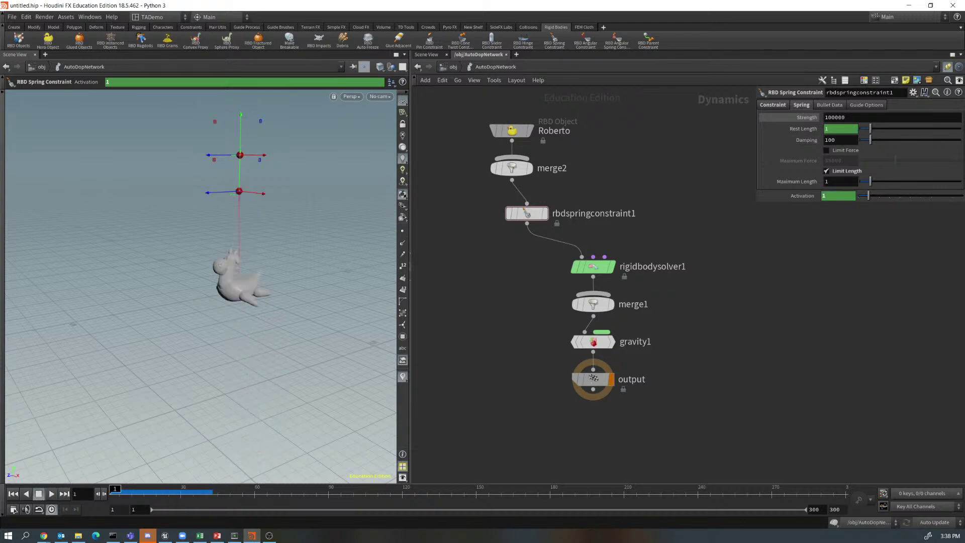
# Check the constraint locations, set the spring's Maximum Length to 1.5, and test the simulation before rewinding to the first frame.
pyautogui.click(772, 105)
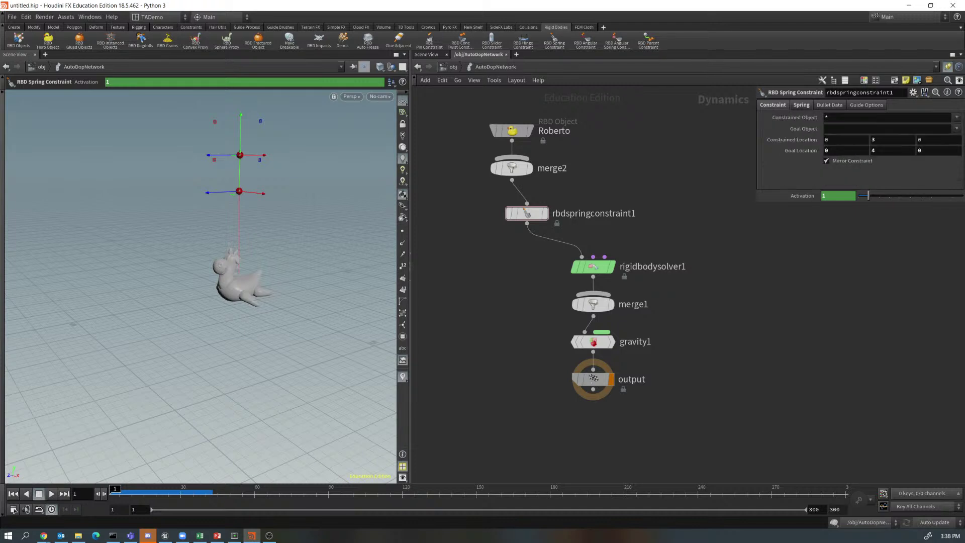
pyautogui.click(801, 104)
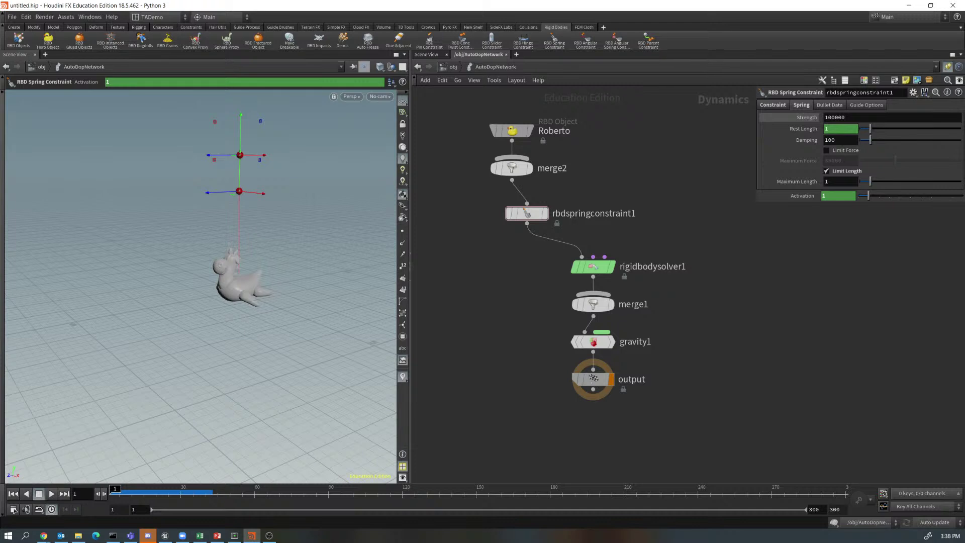
pyautogui.doubleClick(834, 181)
pyautogui.write('1.5')
pyautogui.press('Return')
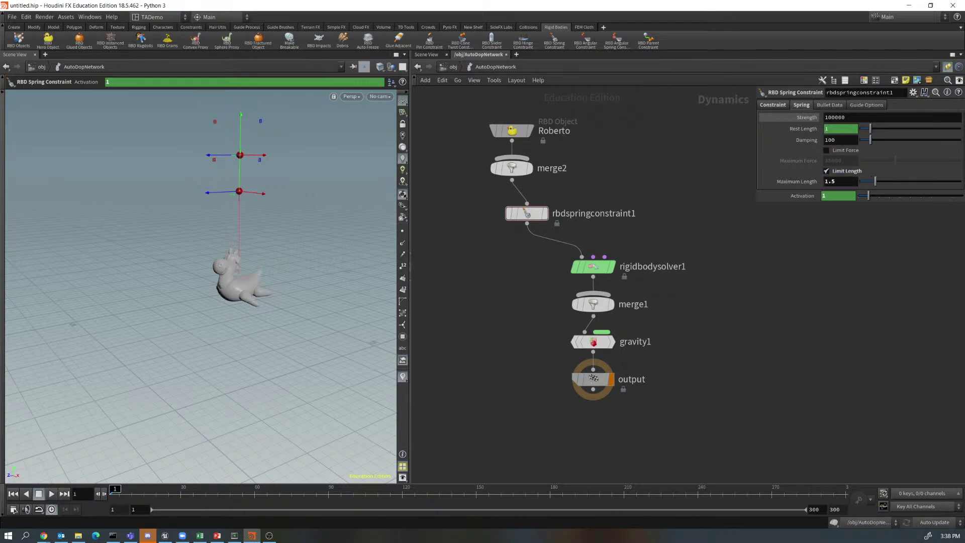
pyautogui.click(51, 494)
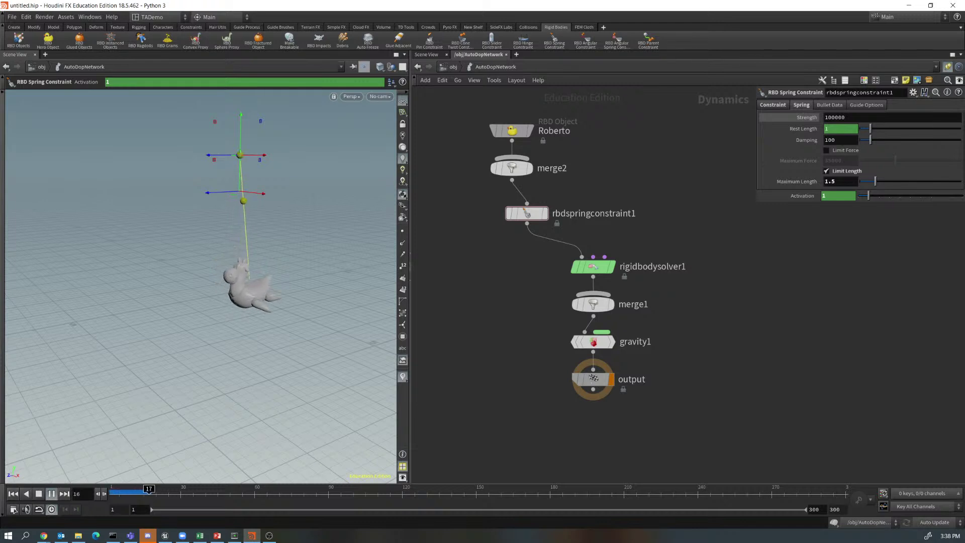
pyautogui.click(52, 493)
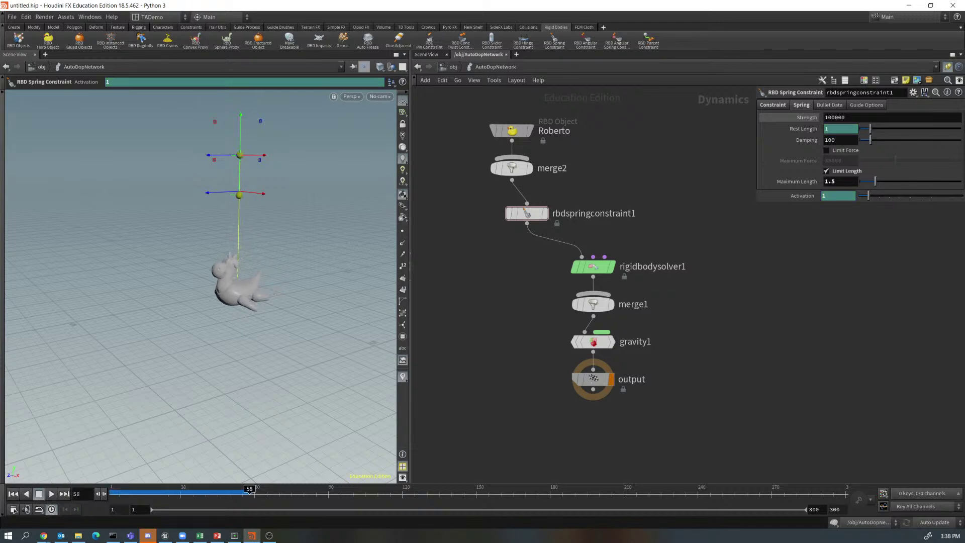
pyautogui.click(13, 493)
# Set the spring constraint's Maximum Length to 1.1, and test the simulation before rewinding to the first frame.
pyautogui.doubleClick(830, 182)
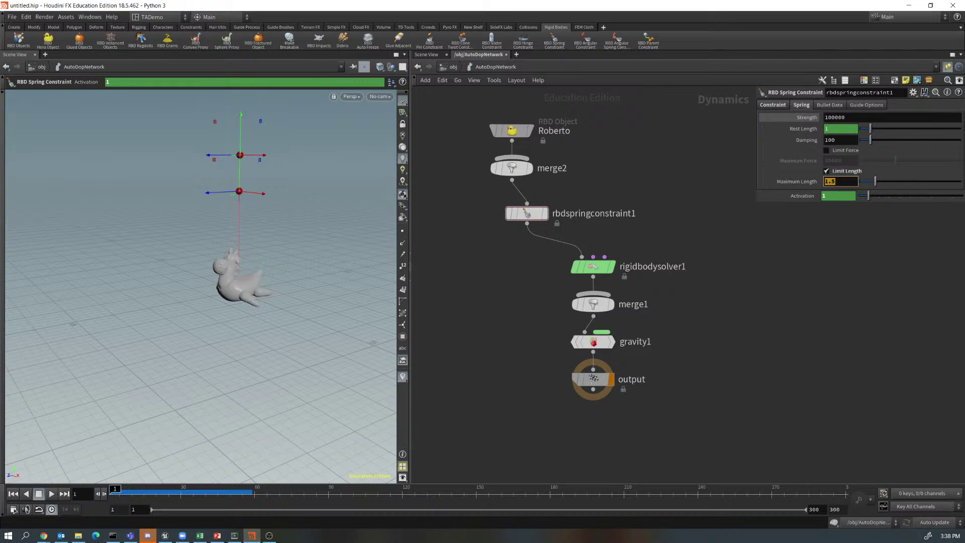
pyautogui.write('1.1')
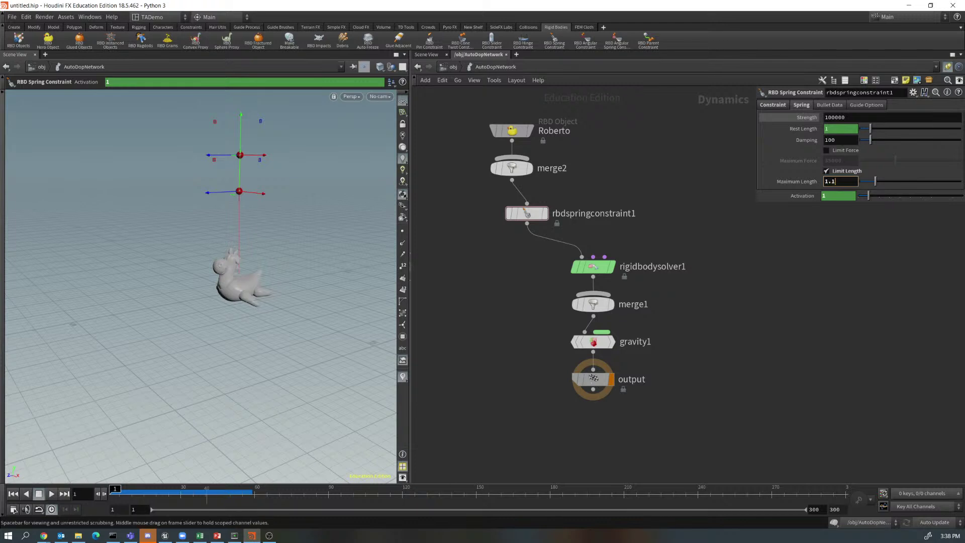
pyautogui.click(52, 493)
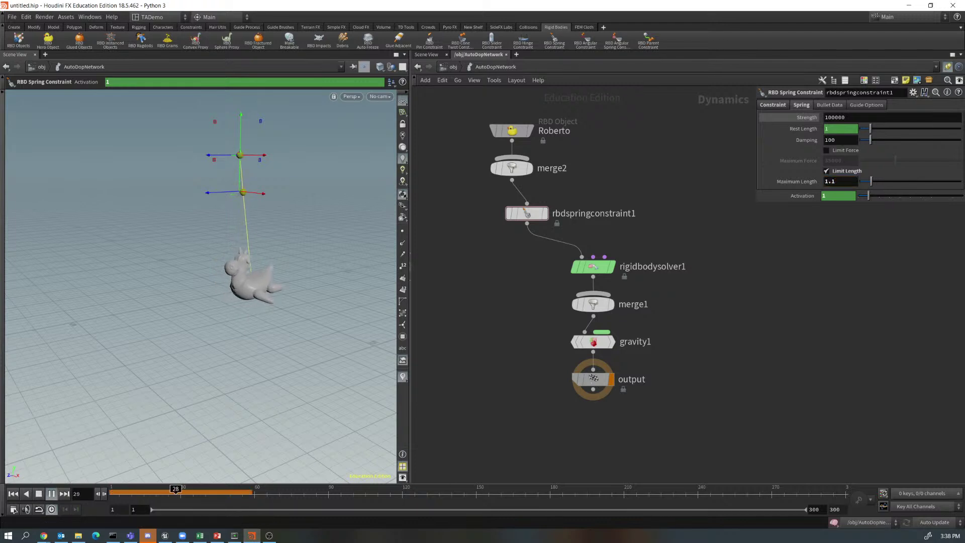
pyautogui.click(38, 493)
pyautogui.click(13, 493)
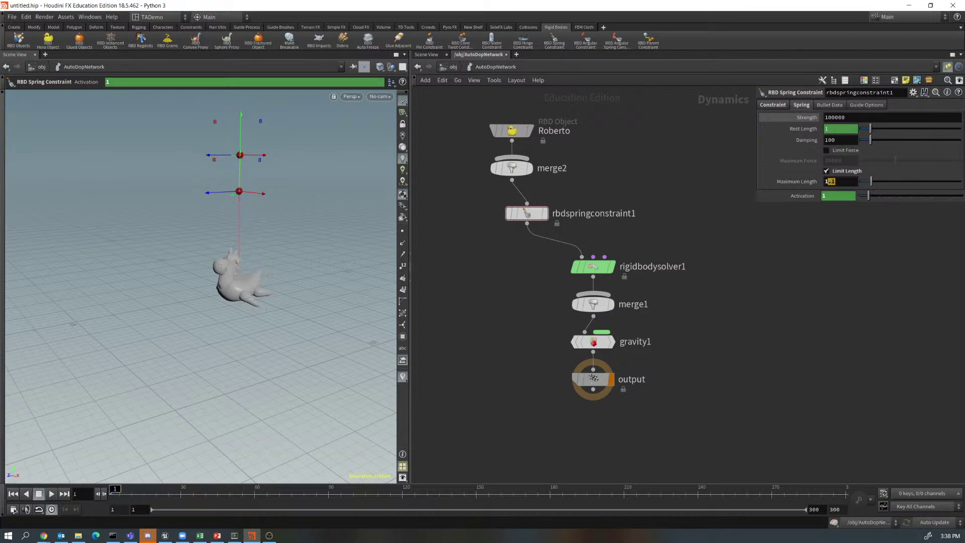
# Set the spring constraint's Maximum Length to 1.01, and test the simulation before rewinding to the first frame.
pyautogui.click(832, 181)
pyautogui.write('0')
pyautogui.press('Return')
pyautogui.click(51, 494)
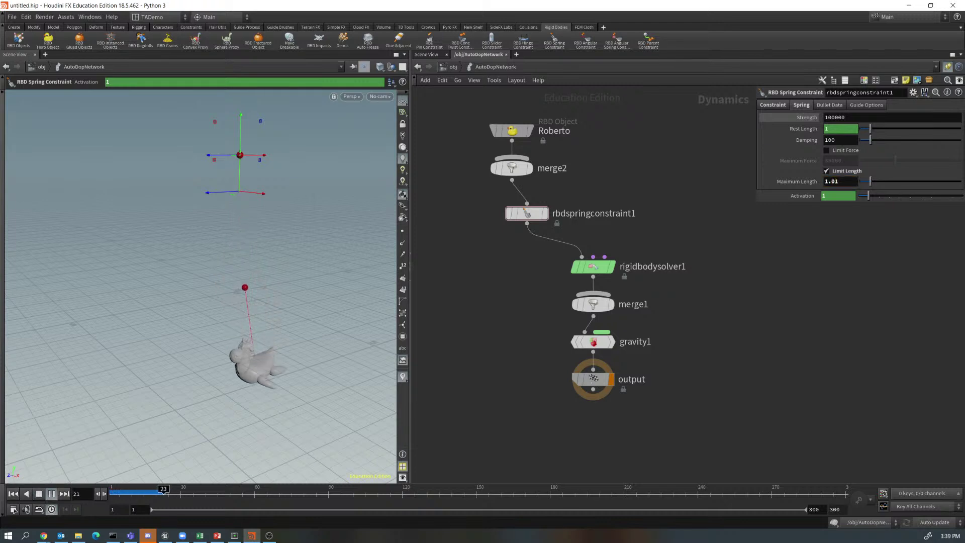
pyautogui.click(39, 494)
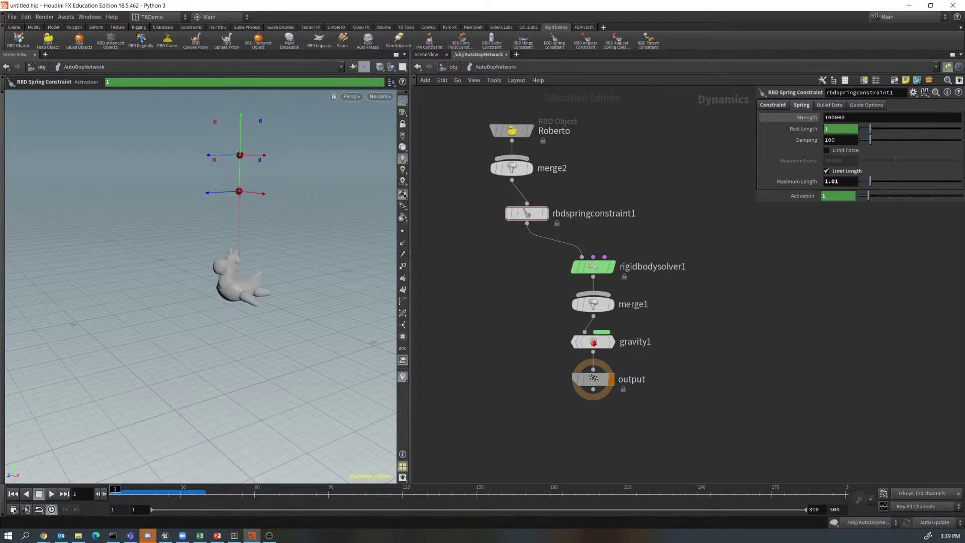
# Set the spring constraint's Maximum Length to 1.05.
pyautogui.moveTo(838, 181); pyautogui.dragTo(831, 181)
pyautogui.click(839, 181)
pyautogui.press('BackSpace')
pyautogui.write('5')
pyautogui.press('Return')
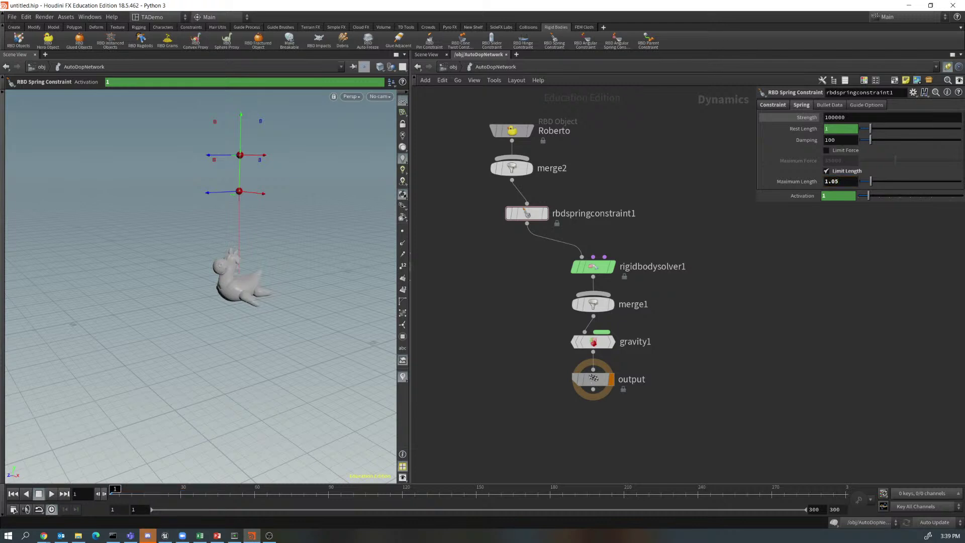
# Test the simulation, set the spring constraint's Maximum Length to 1.1, and test it again before rewinding to the first frame.
pyautogui.press('Up')
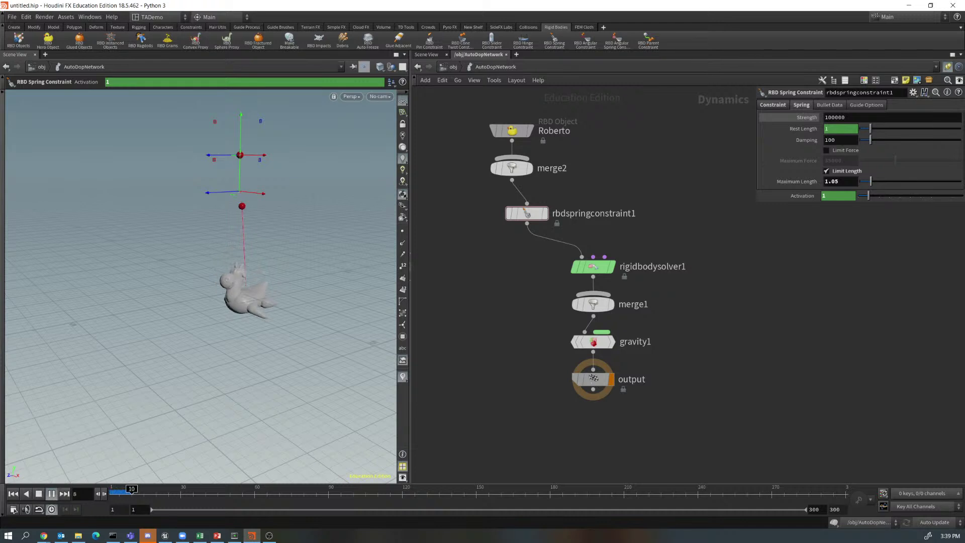
pyautogui.hotkey('ctrl', 'Left')
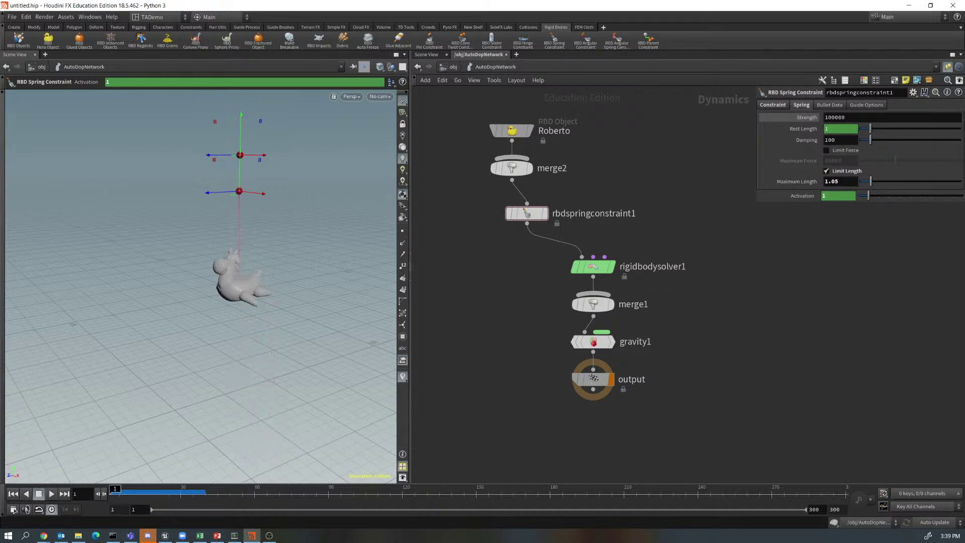
pyautogui.press('BackSpace')
pyautogui.press('BackSpace')
pyautogui.write('1')
pyautogui.press('Return')
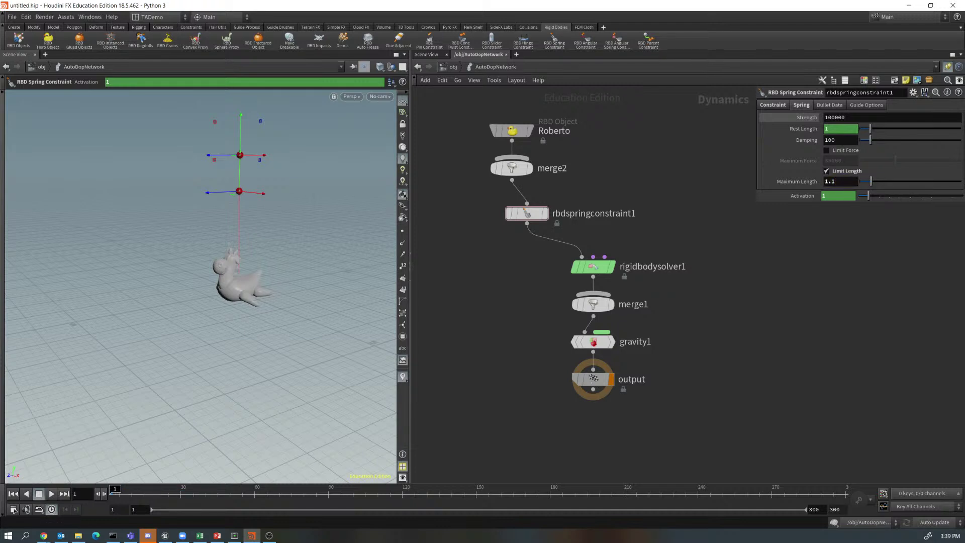
pyautogui.click(51, 493)
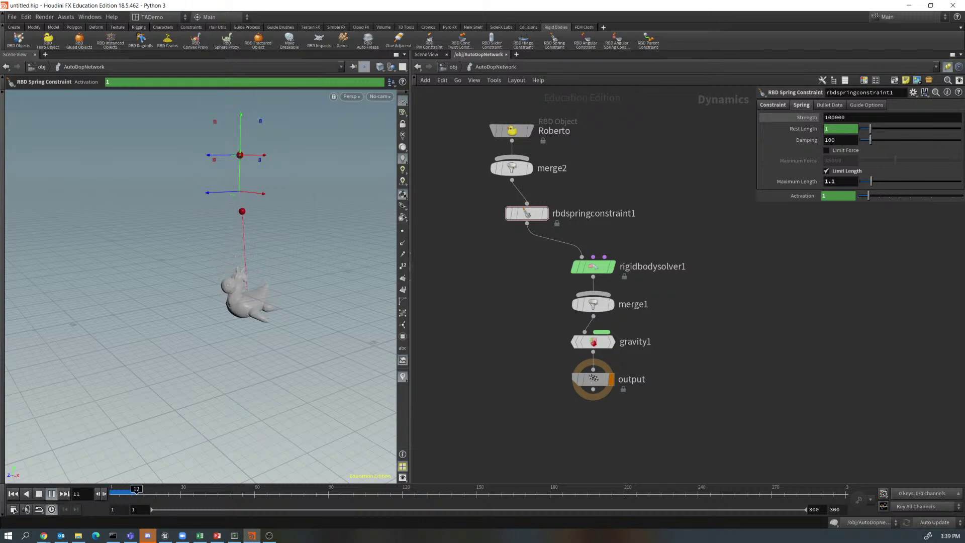
pyautogui.click(13, 493)
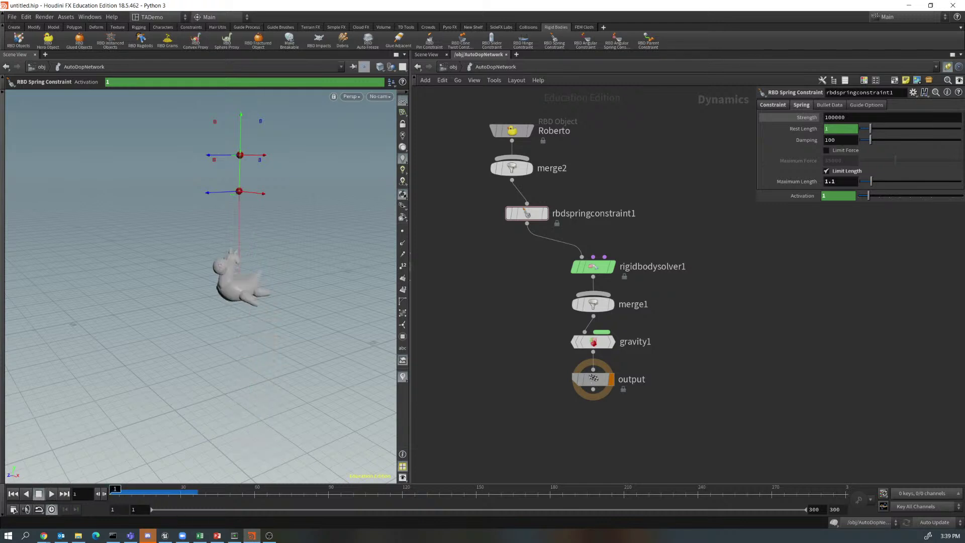
# Set the spring constraint's Maximum Length to 1.25, and test the simulation before rewinding to the first frame.
pyautogui.doubleClick(833, 181)
pyautogui.write('25')
pyautogui.press('Return')
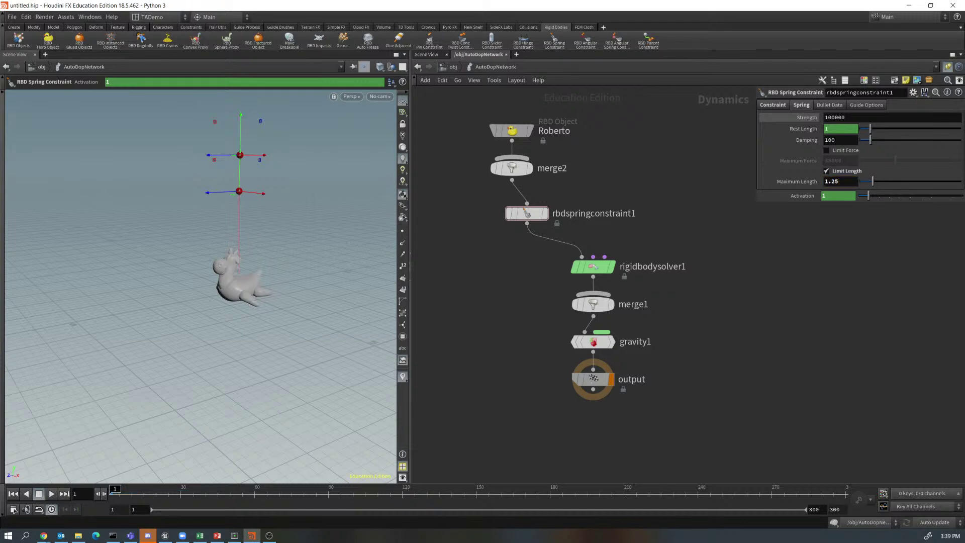
pyautogui.press('Up')
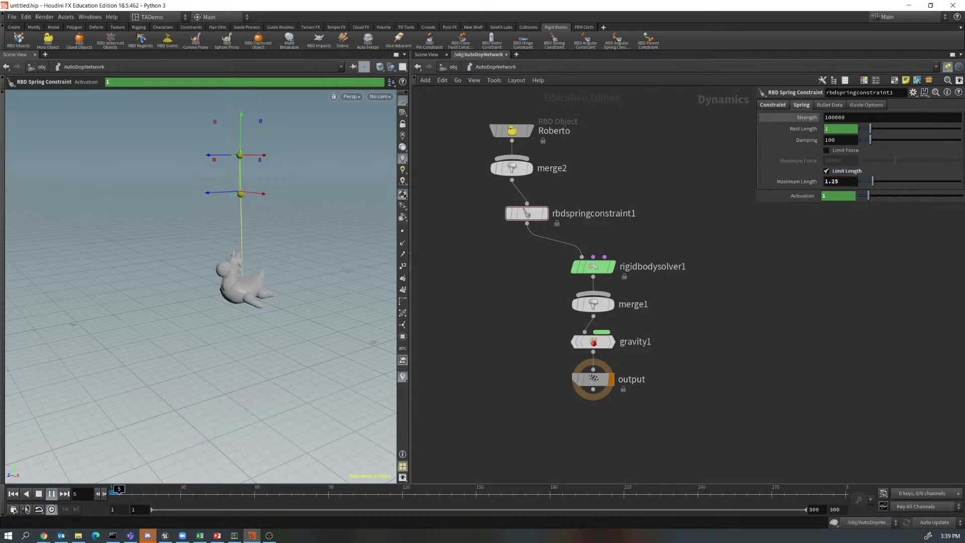
pyautogui.hotkey('ctrl', 'Up')
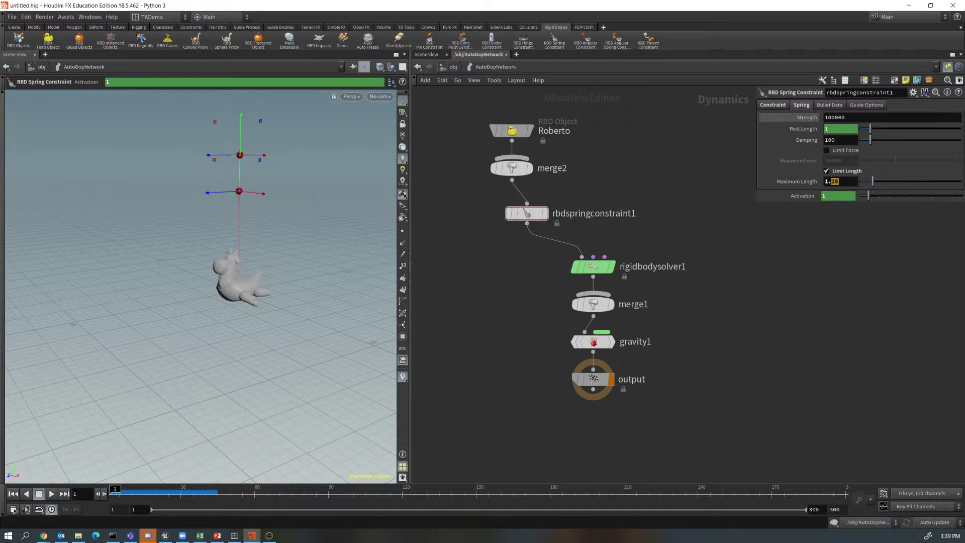
# Set the spring constraint's Maximum Length to 1.4 and test the simulation.
pyautogui.moveTo(838, 181); pyautogui.dragTo(832, 182)
pyautogui.write('4')
pyautogui.press('Return')
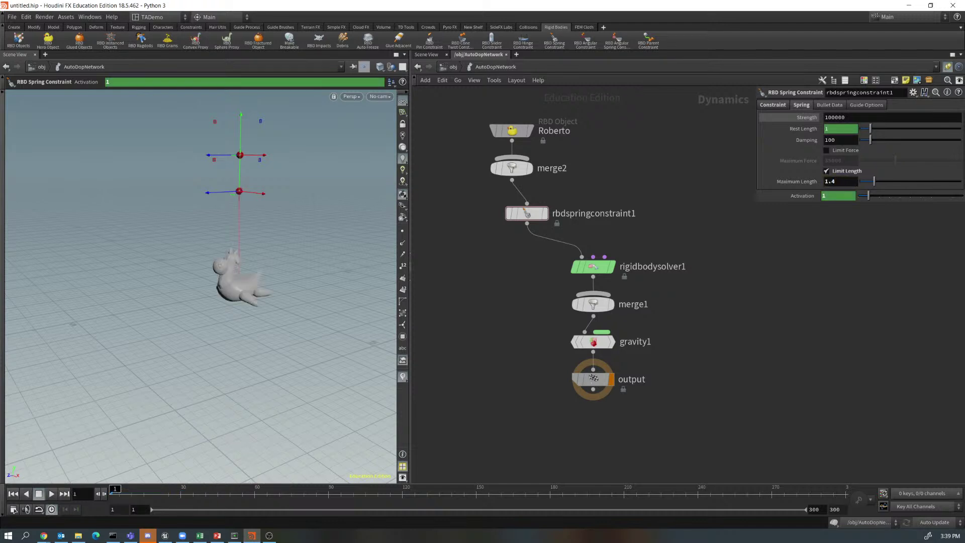
pyautogui.press('Up')
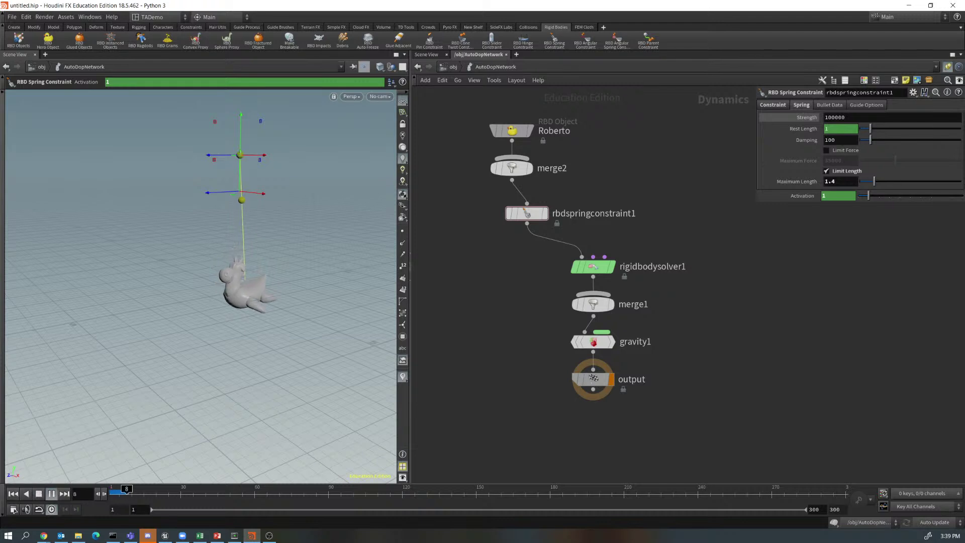
pyautogui.press('Up')
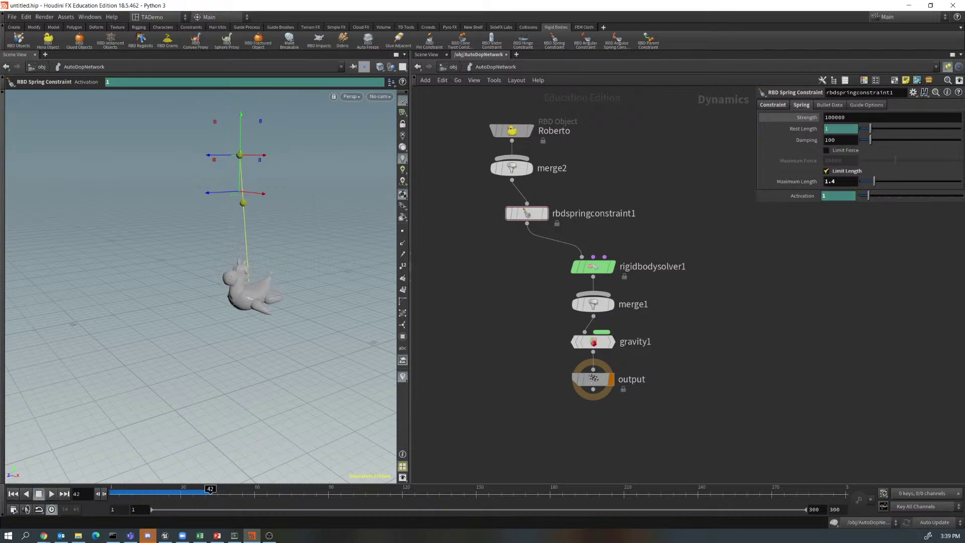
# Set the spring constraint's Maximum Length to 1.35, test the simulation twice from the first frame, and turn off Limit Length.
pyautogui.click(836, 182)
pyautogui.press('BackSpace')
pyautogui.write('35')
pyautogui.click(13, 494)
pyautogui.click(51, 494)
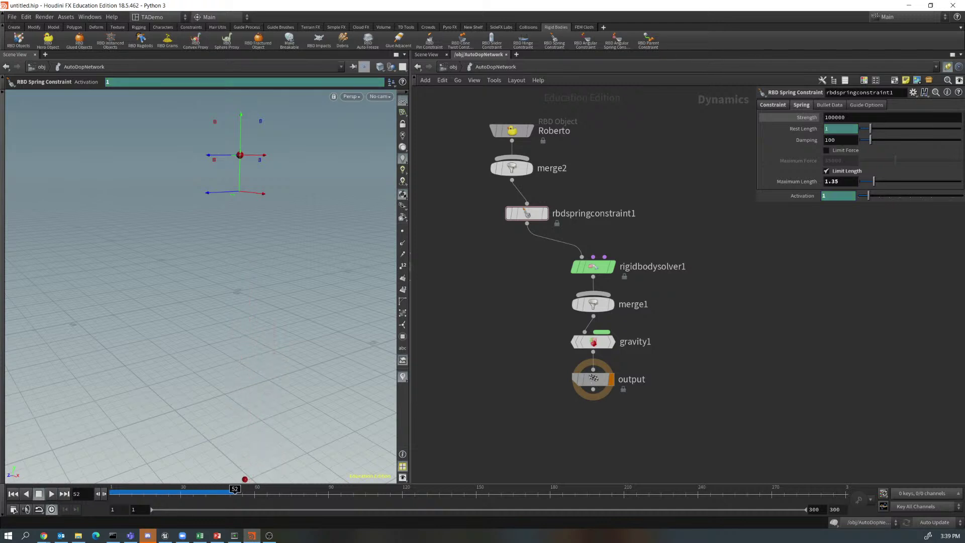
pyautogui.click(13, 494)
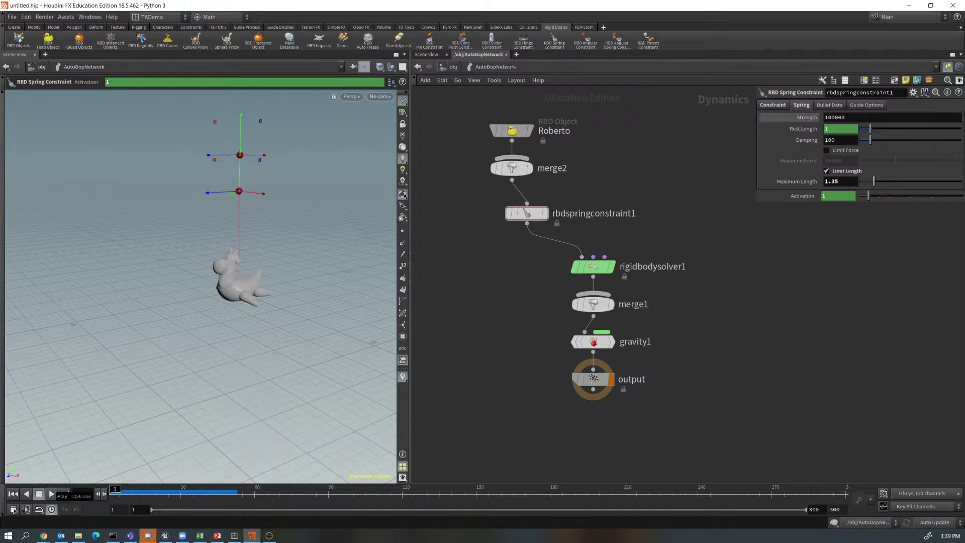
pyautogui.click(52, 494)
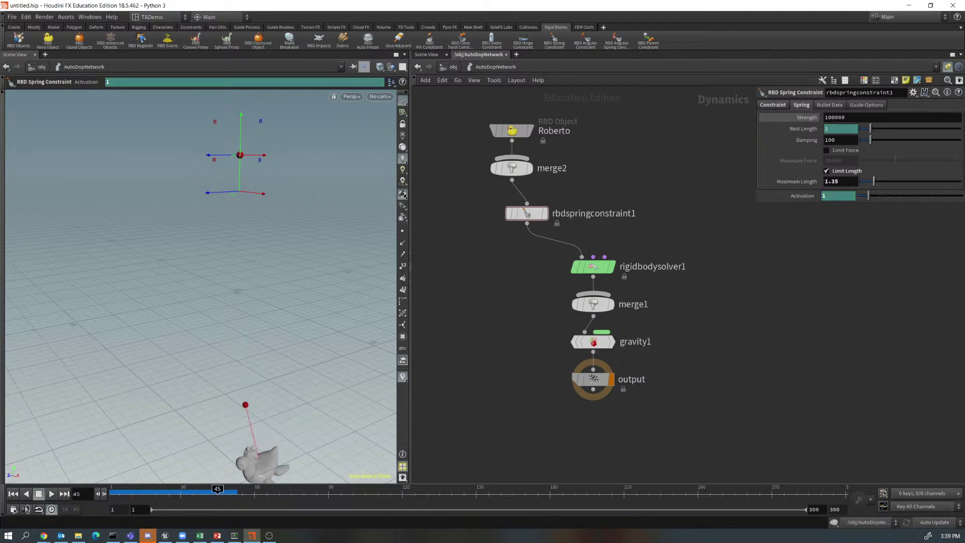
pyautogui.click(14, 493)
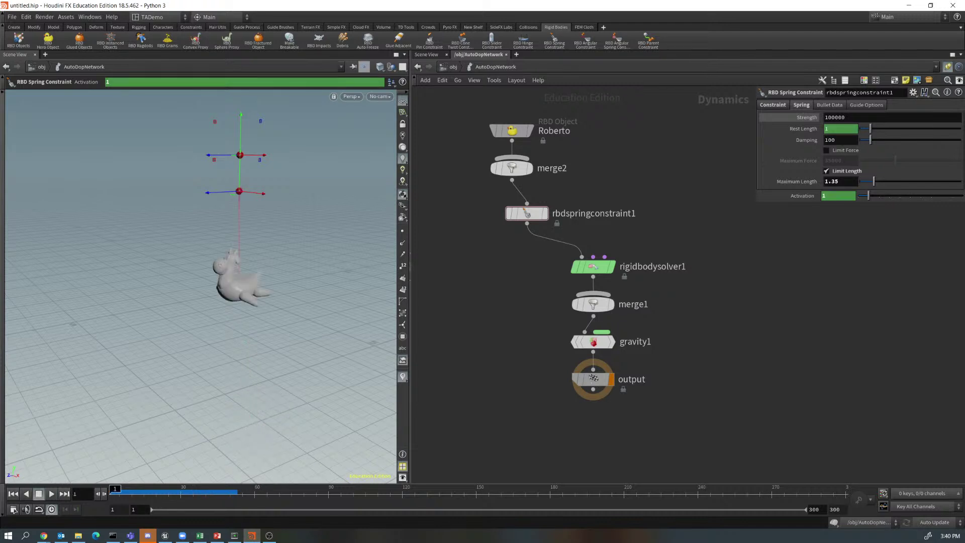
pyautogui.click(826, 171)
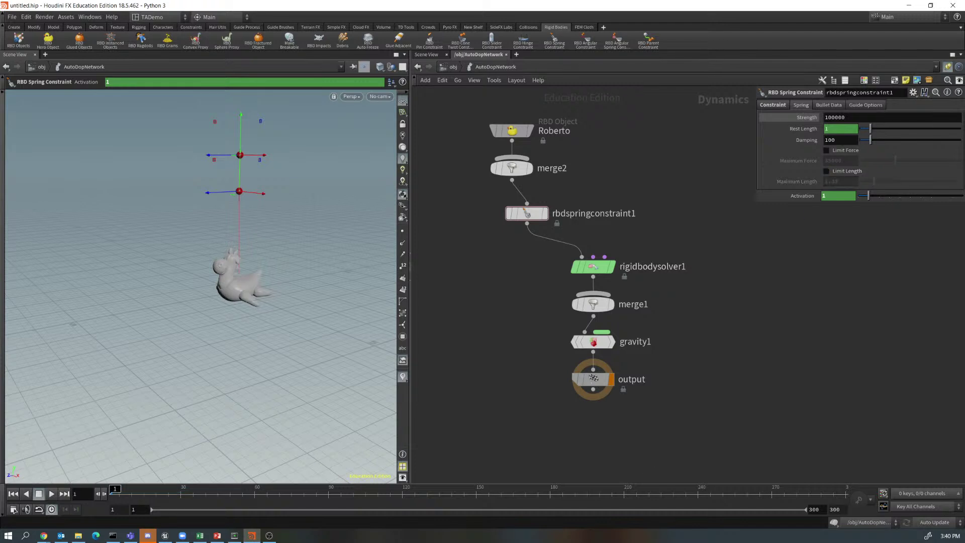
# Space out the upper nodes, duplicate the Roberto RBD object, and connect the copy to merge2.
pyautogui.moveTo(526, 213)
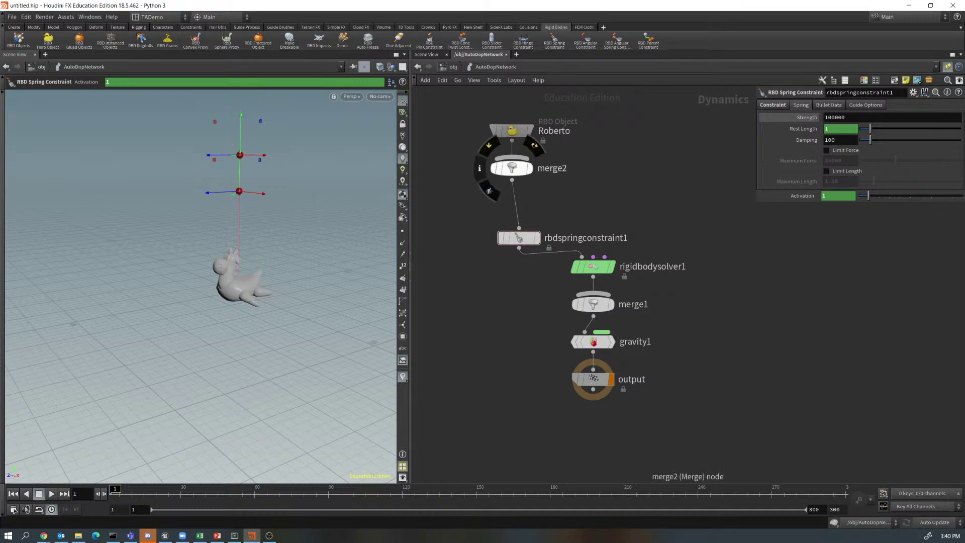
pyautogui.moveTo(512, 168); pyautogui.dragTo(512, 186)
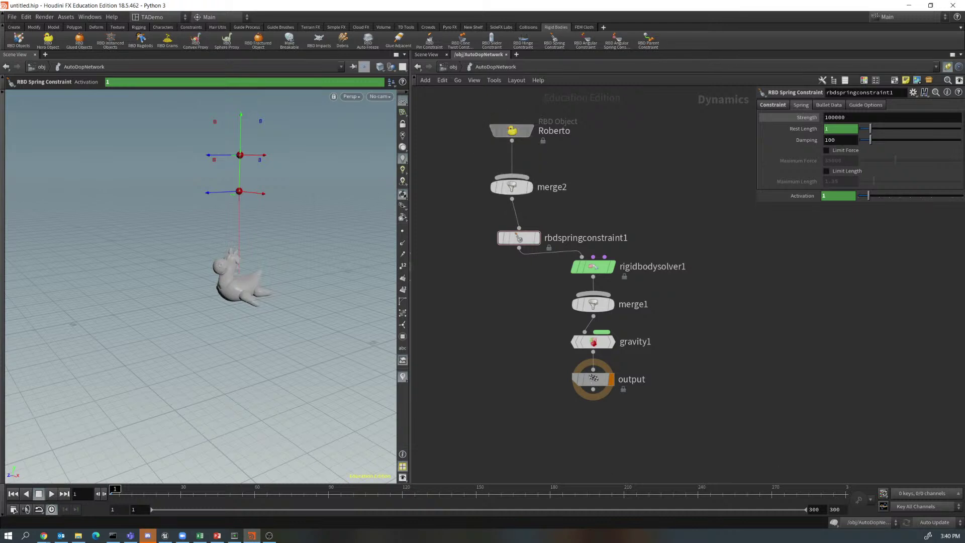
pyautogui.keyDown('alt'); pyautogui.moveTo(511, 130); pyautogui.dragTo(616, 130); pyautogui.keyUp('alt')
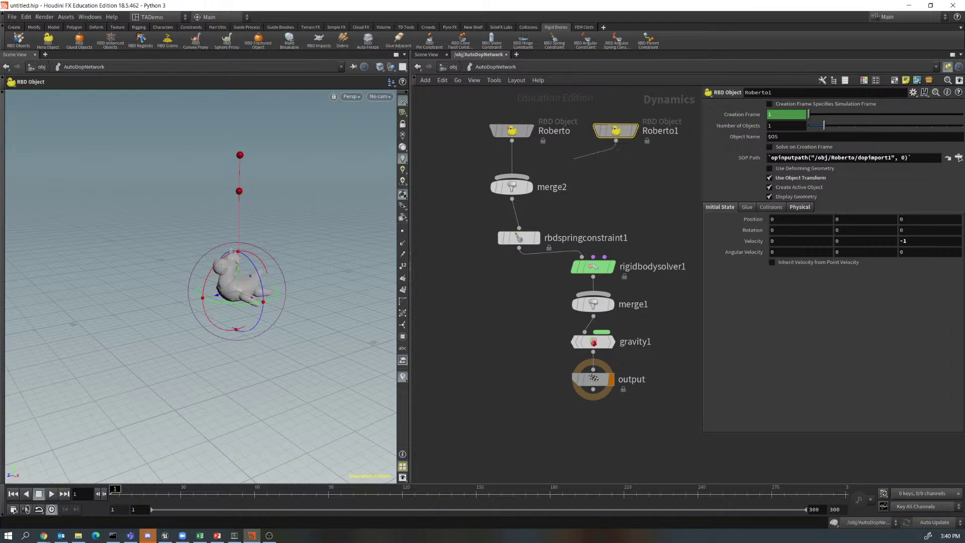
pyautogui.moveTo(615, 142); pyautogui.dragTo(512, 176)
# Set the duplicated Roberto1 object's initial Z velocity to 0 and its Y position to -3.
pyautogui.click(904, 241)
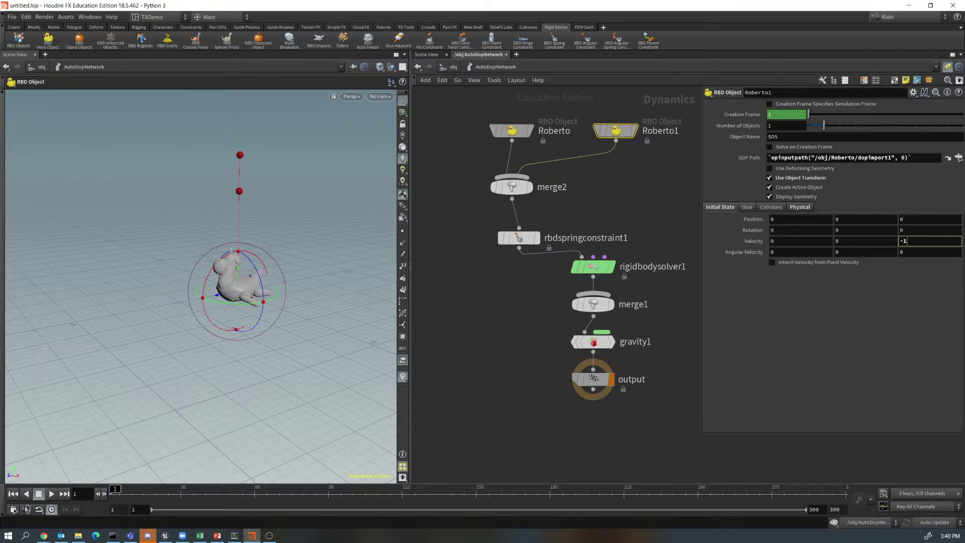
pyautogui.press('Return')
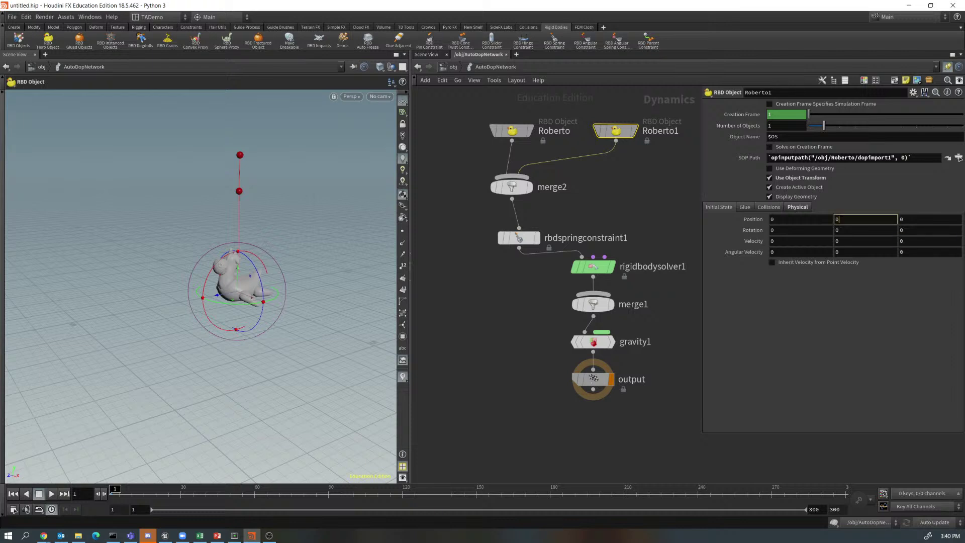
pyautogui.moveTo(861, 215); pyautogui.dragTo(834, 215, button='middle')
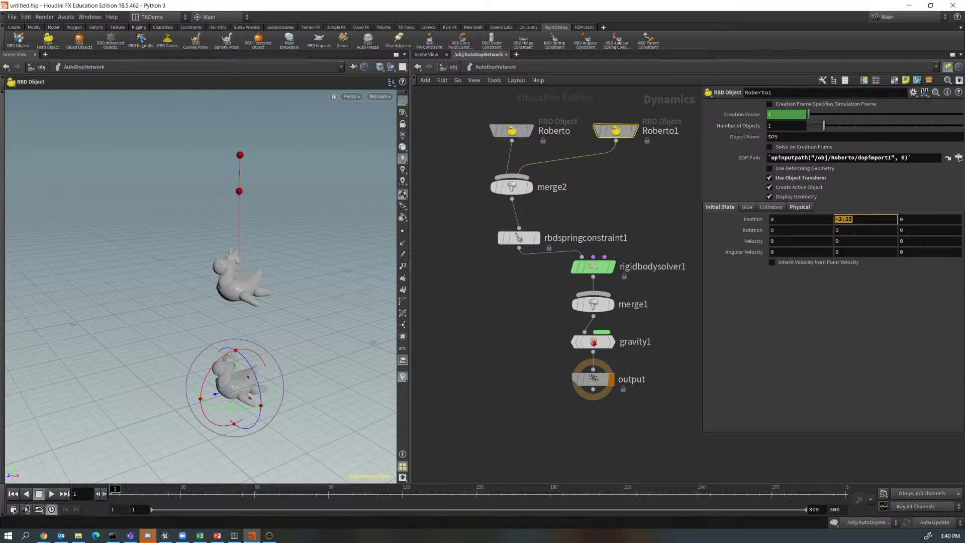
pyautogui.write('3')
pyautogui.press('Return')
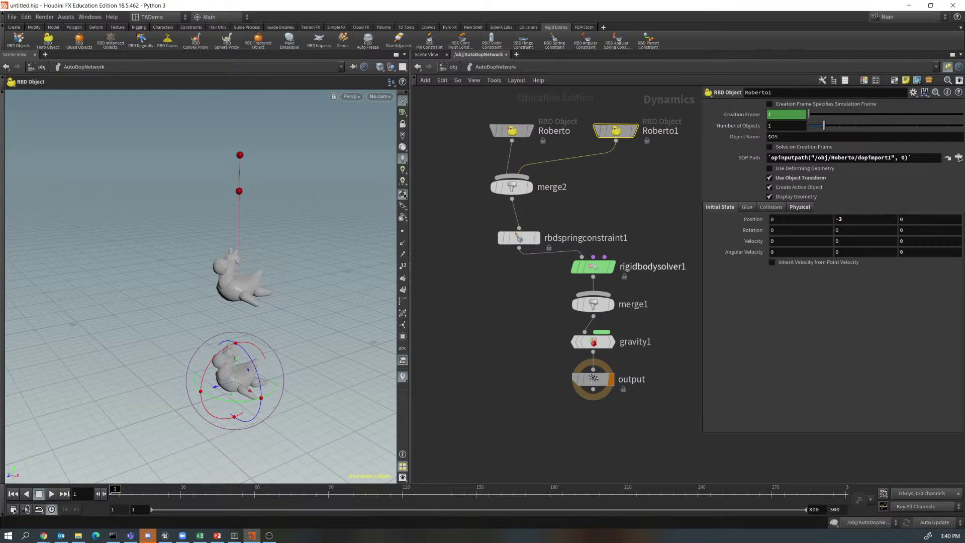
# Select rbdspringconstraint1, test the simulation with both objects, and rewind to the first frame.
pyautogui.moveTo(519, 238); pyautogui.dragTo(520, 229)
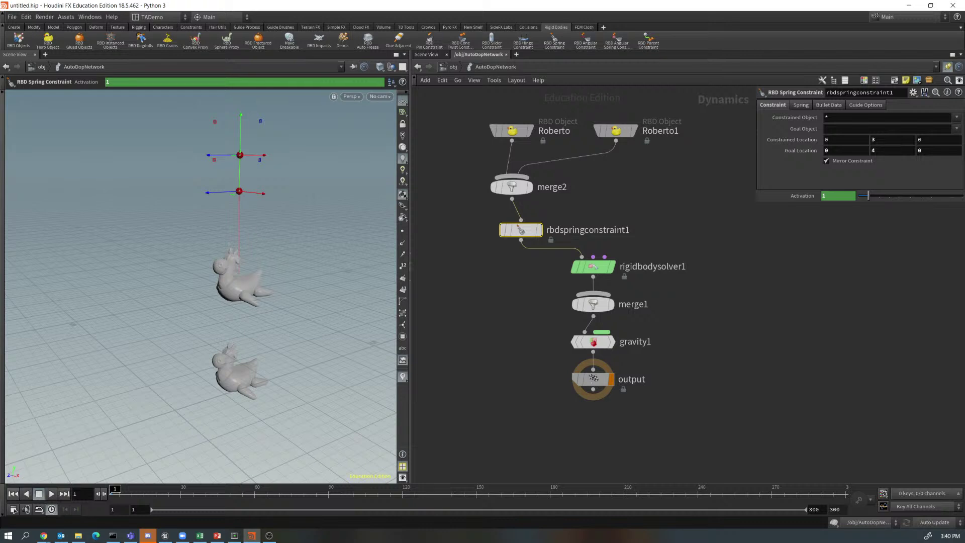
pyautogui.press('Up')
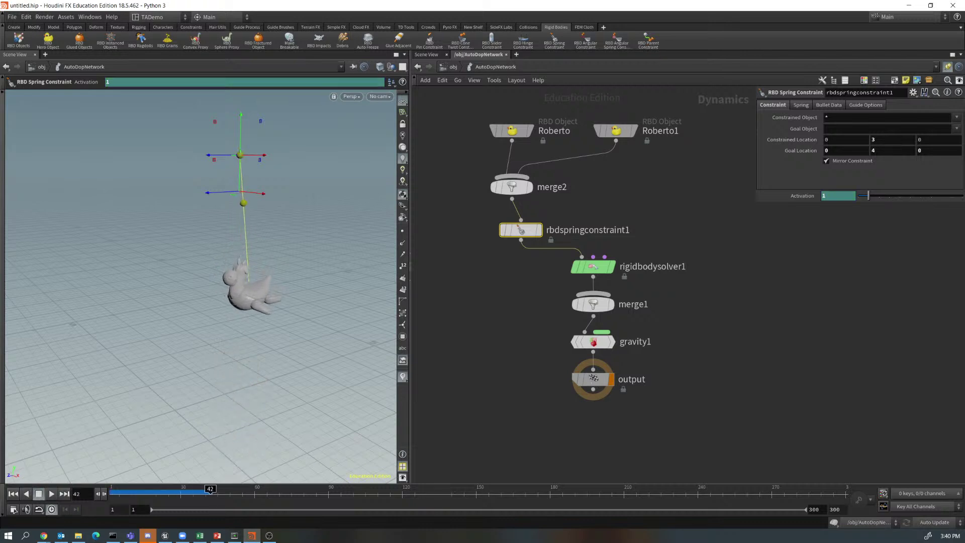
pyautogui.click(13, 494)
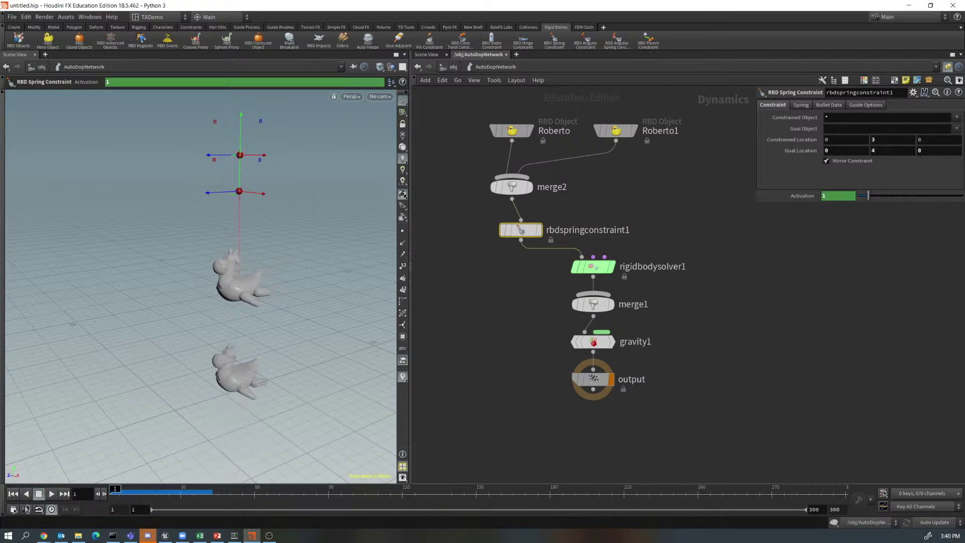
# Move the solver chain down and insert a second RBD Spring Constraint between rbdspringconstraint1 and rigidbodysolver1.
pyautogui.moveTo(545, 256); pyautogui.dragTo(646, 399)
pyautogui.moveTo(593, 266); pyautogui.dragTo(594, 315)
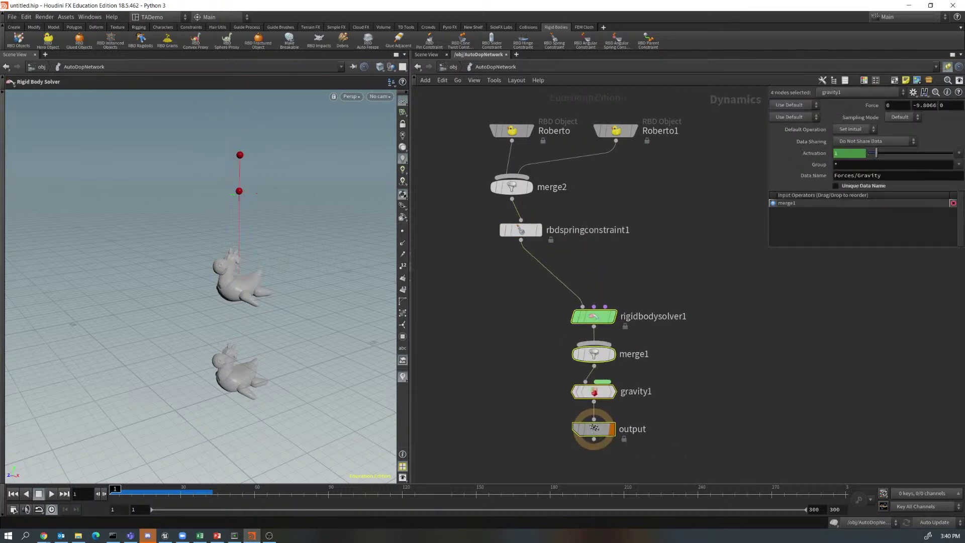
pyautogui.press('Tab')
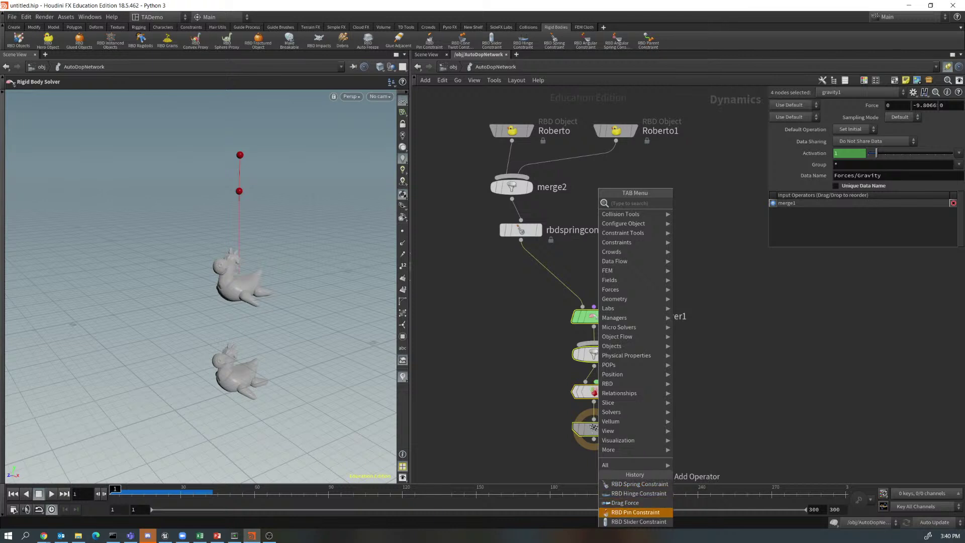
pyautogui.press('Up')
pyautogui.press('Up')
pyautogui.press('Down')
pyautogui.press('Up')
pyautogui.press('Up')
pyautogui.press('Up')
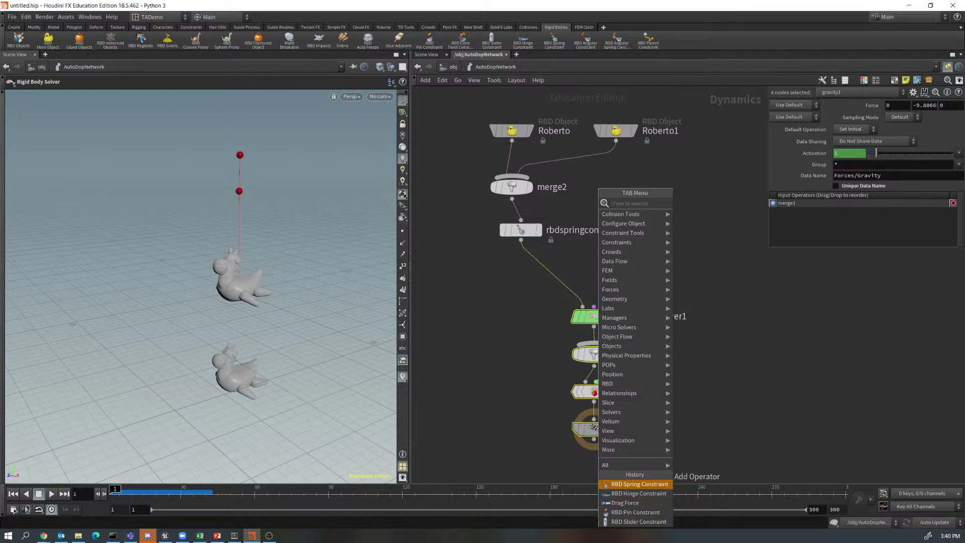
pyautogui.press('Return')
pyautogui.click(554, 271)
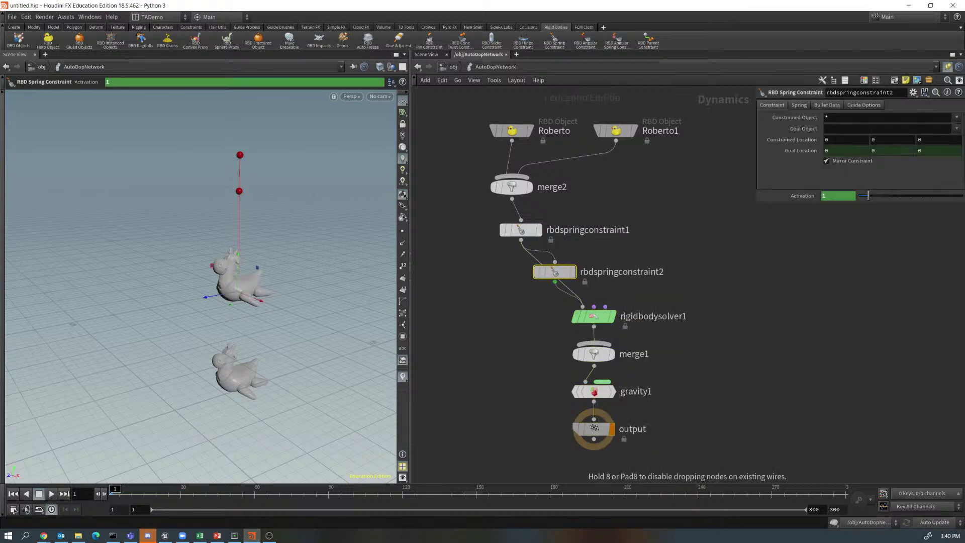
# Set the Constrained Object of rbdspringconstraint1 to Roberto.
pyautogui.click(521, 229)
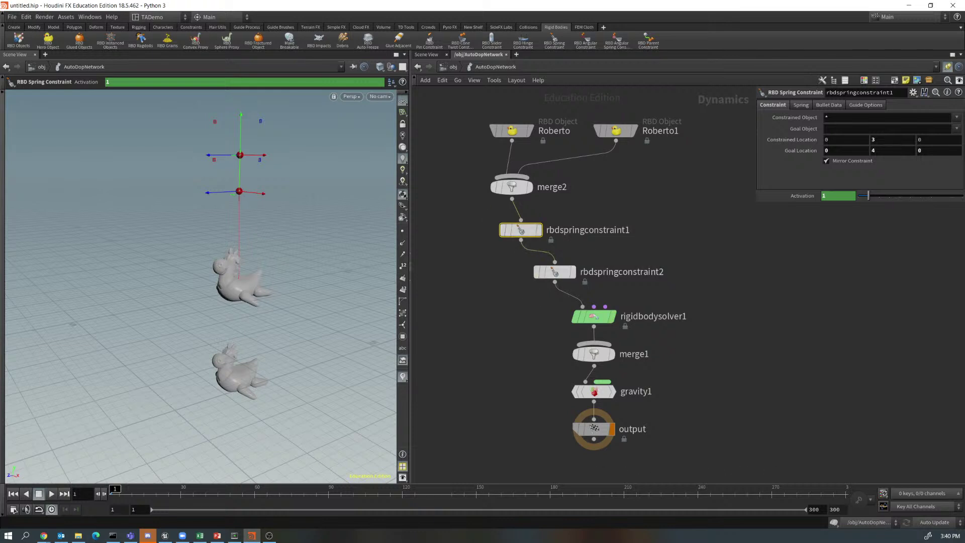
pyautogui.click(957, 117)
pyautogui.click(945, 124)
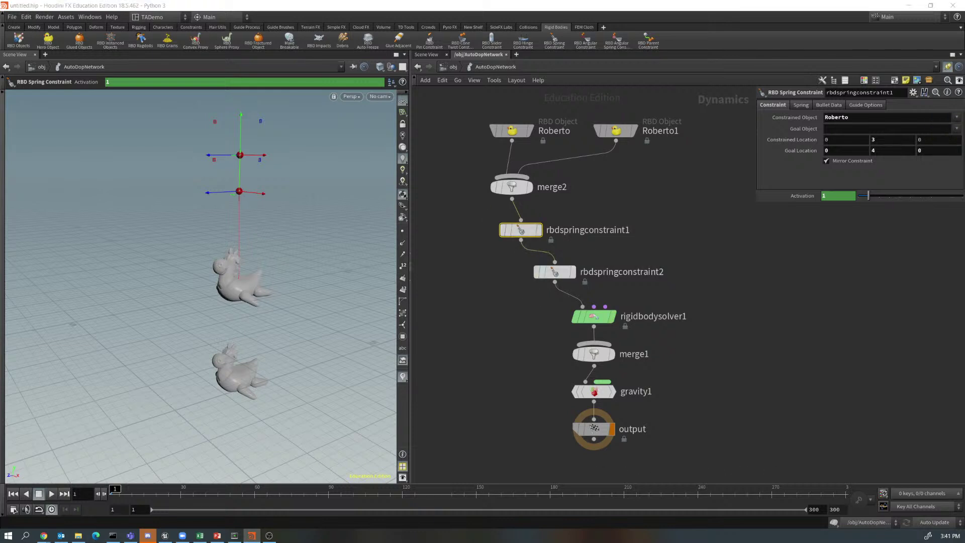
# Set the Constrained Object of rbdspringconstraint2 to Roberto1 and move its Constrained Location to about 0.23, 0.61, -0.68.
pyautogui.click(554, 271)
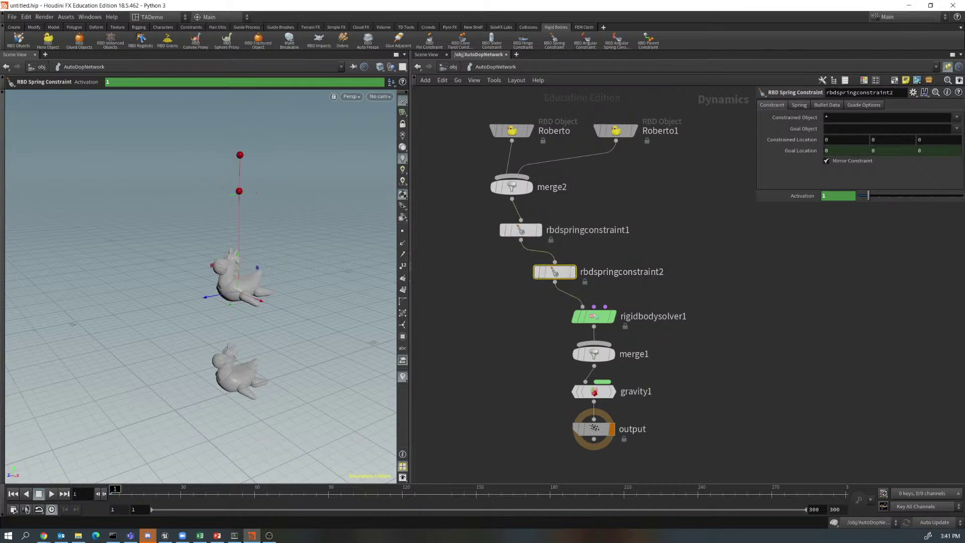
pyautogui.click(956, 117)
pyautogui.click(945, 144)
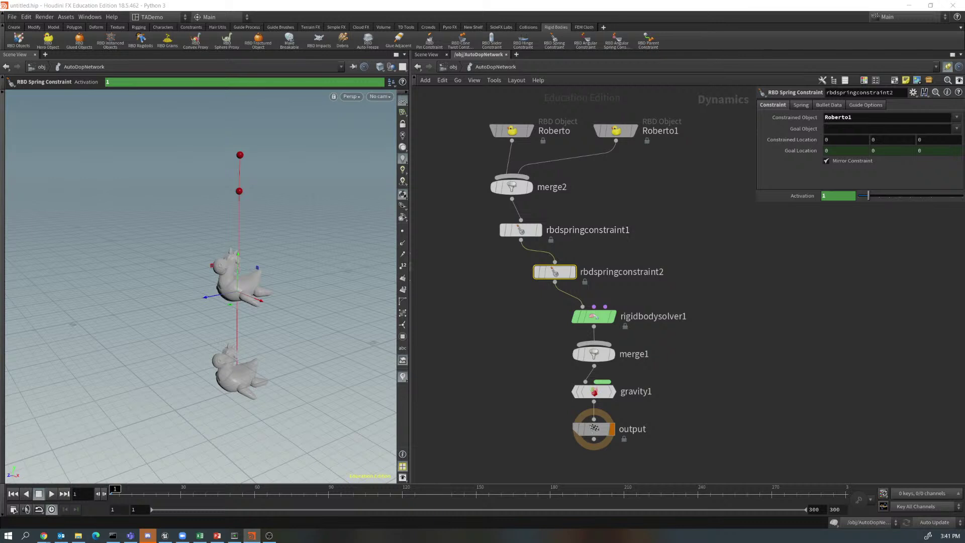
pyautogui.moveTo(237, 292); pyautogui.dragTo(260, 271)
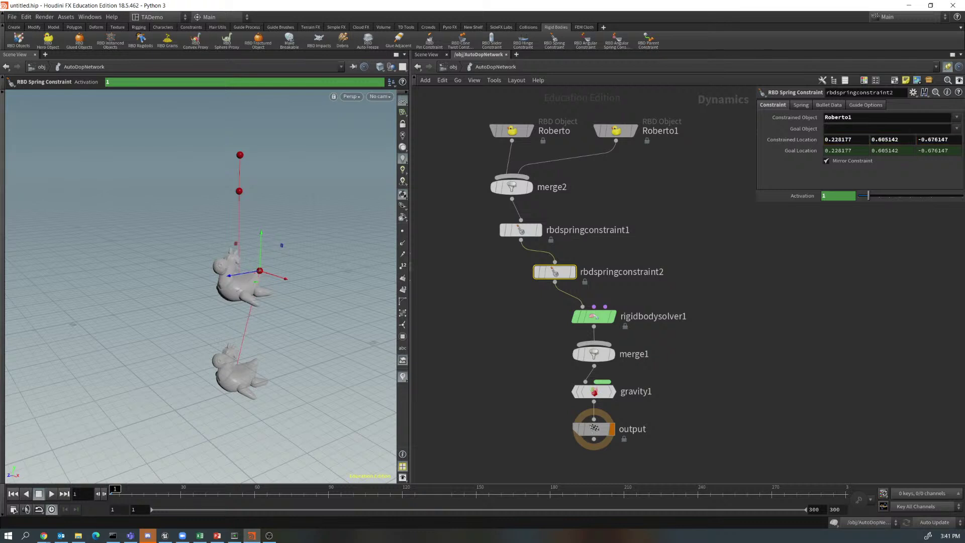
# Play the simulation with rbdspringconstraint2 constraining only Roberto1, and rewind to the first frame.
pyautogui.press('Up')
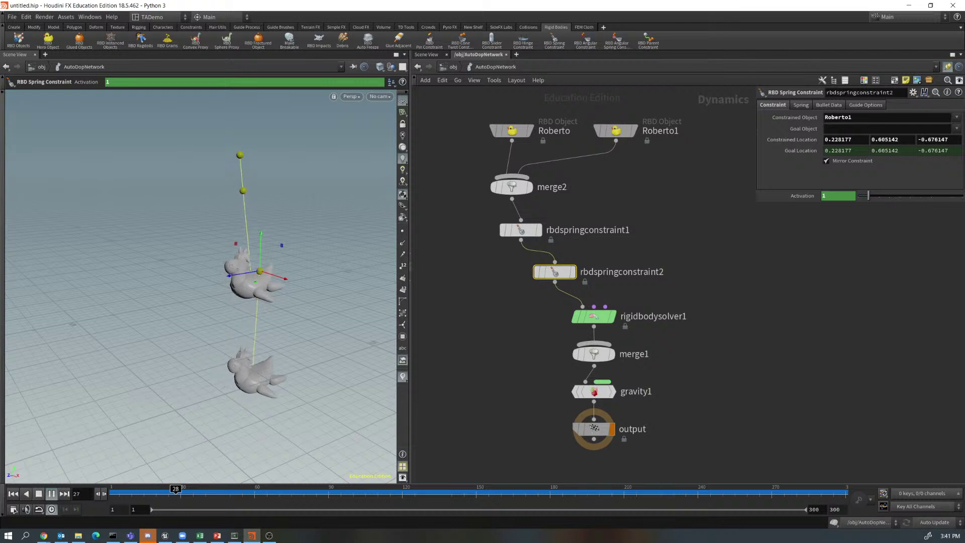
pyautogui.click(52, 494)
pyautogui.click(13, 494)
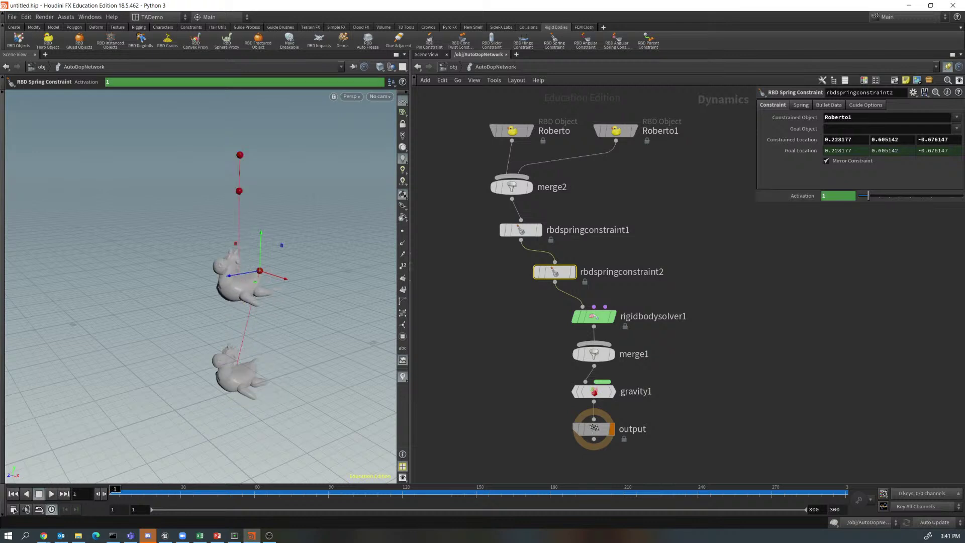
# Set the Goal Object of rbdspringconstraint2 to Roberto, test the simulation, and rewind to the first frame.
pyautogui.click(956, 129)
pyautogui.click(939, 146)
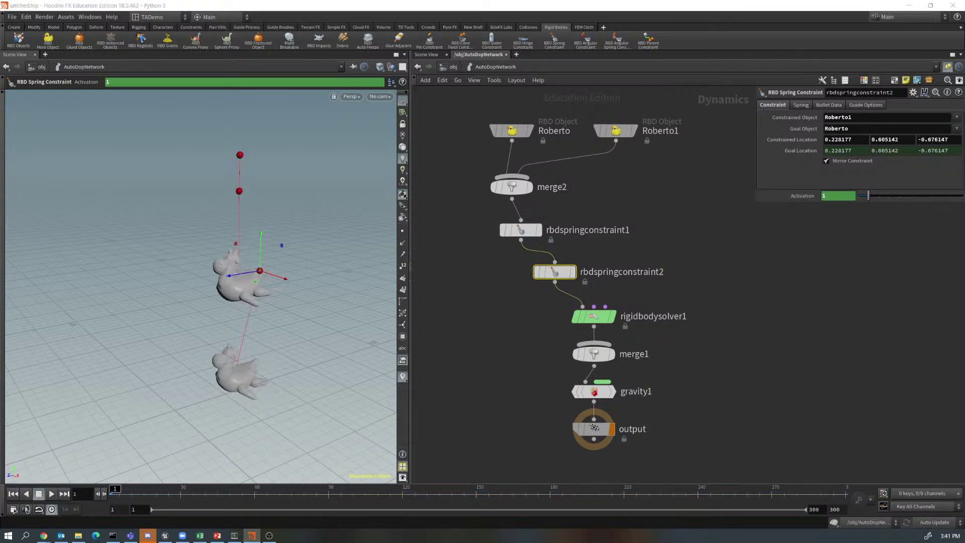
pyautogui.click(51, 493)
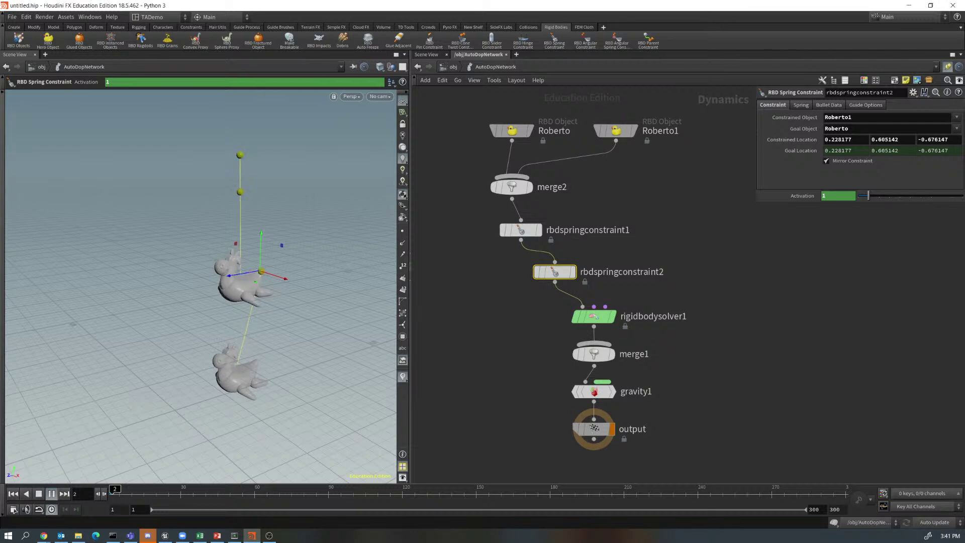
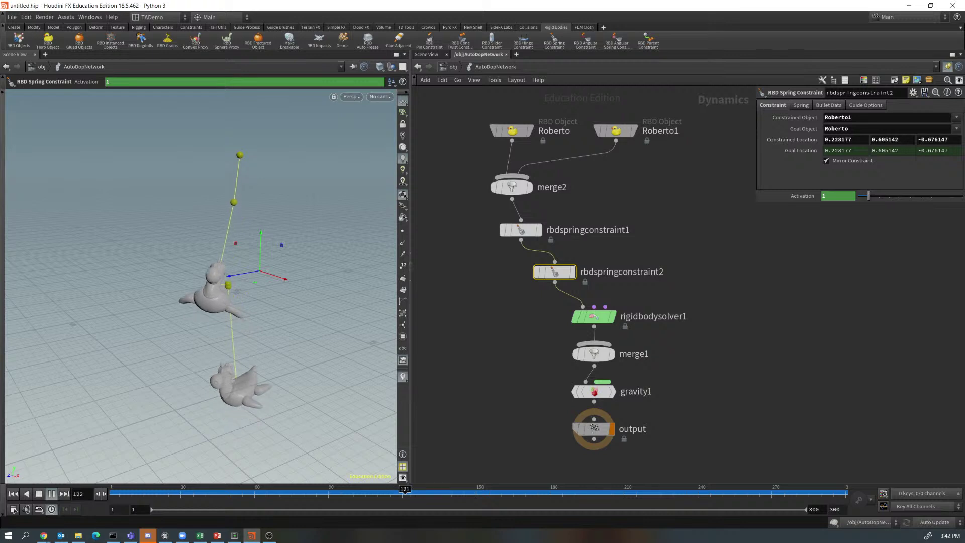
pyautogui.press('Up')
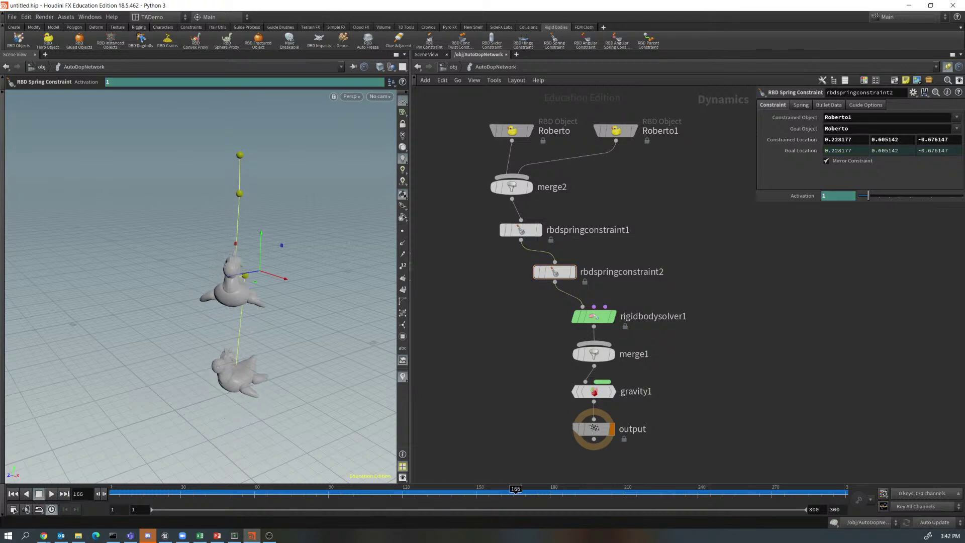
pyautogui.click(13, 493)
# Return to the object level and delete both the Roberto geometry and the AutoDopNetwork.
pyautogui.press('u')
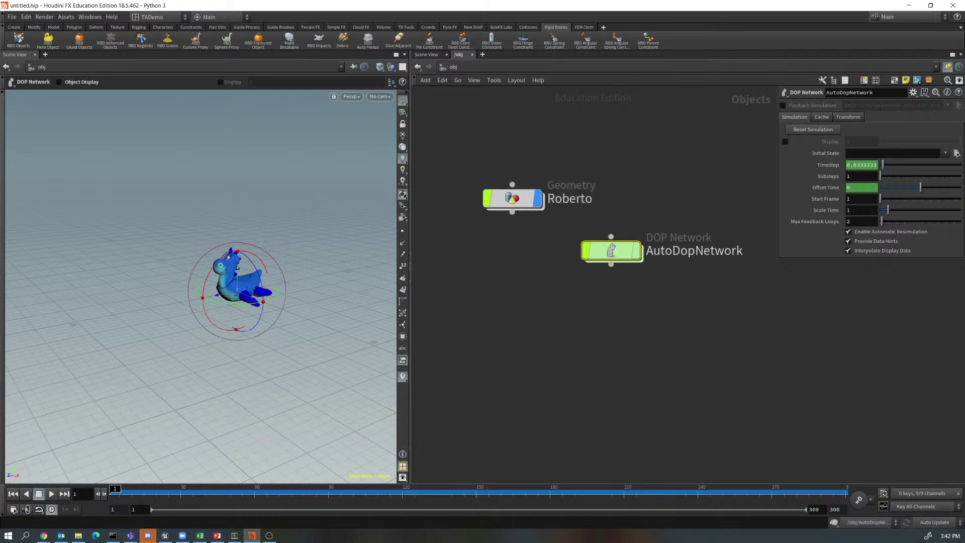
pyautogui.keyDown('shift'); pyautogui.click(507, 198); pyautogui.keyUp('shift')
pyautogui.press('Delete')
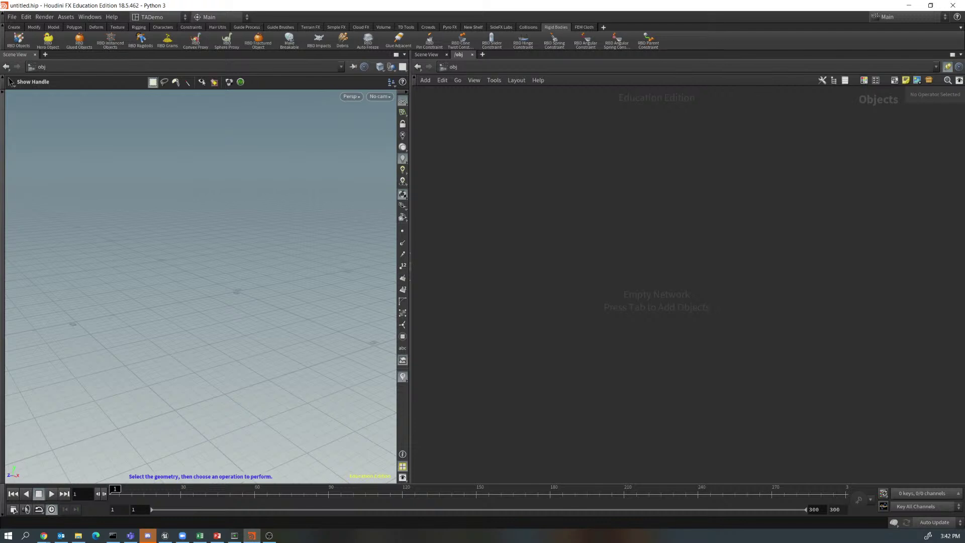
# Add a Rubber Toy test geometry to the empty object network and name it roberto.
pyautogui.press('Tab')
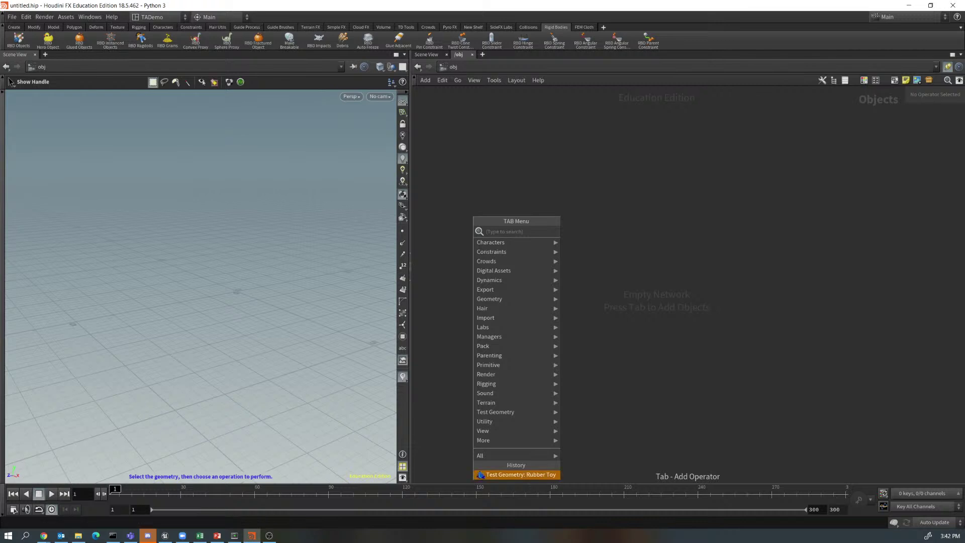
pyautogui.click(516, 474)
pyautogui.click(512, 300)
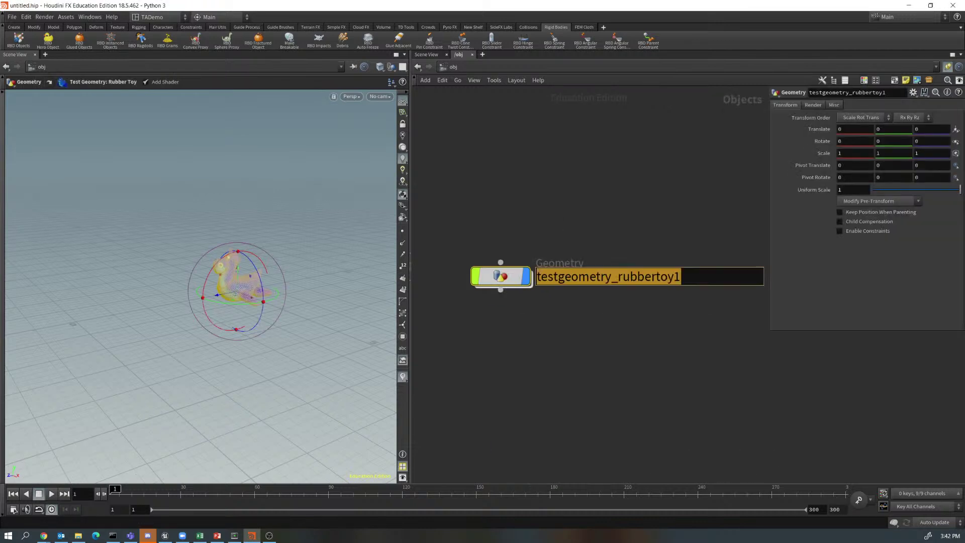
pyautogui.write('robert')
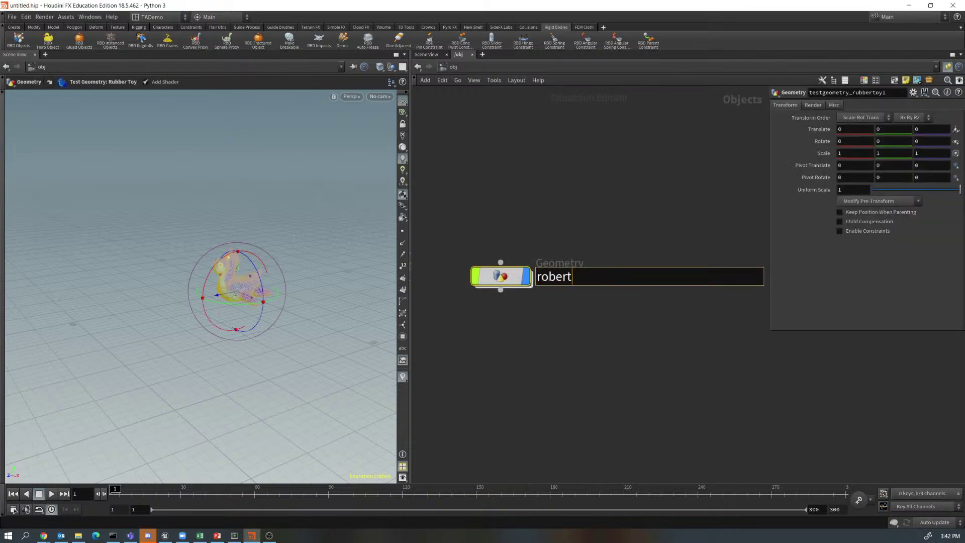
pyautogui.write('o')
pyautogui.press('Return')
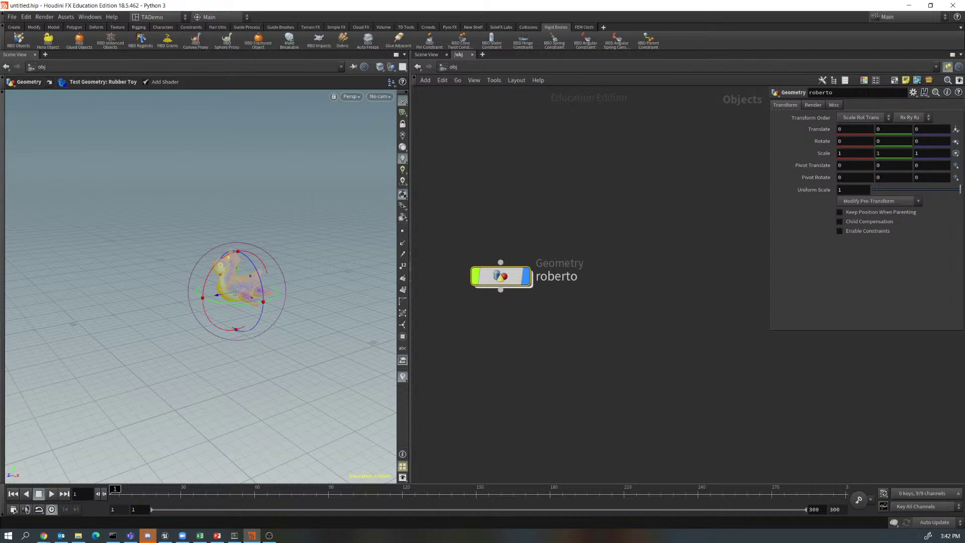
pyautogui.hotkey('alt', 'Tab')
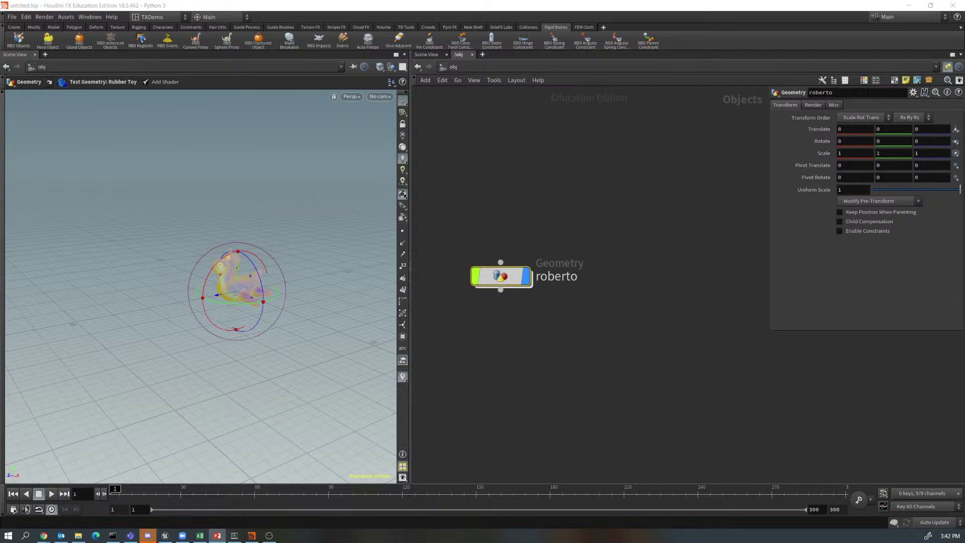
pyautogui.click(526, 276)
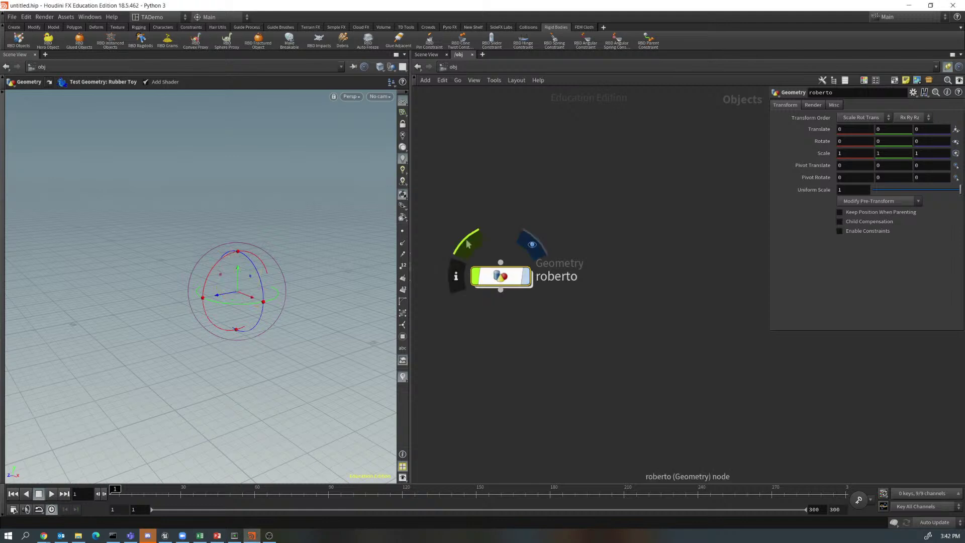
pyautogui.click(525, 276)
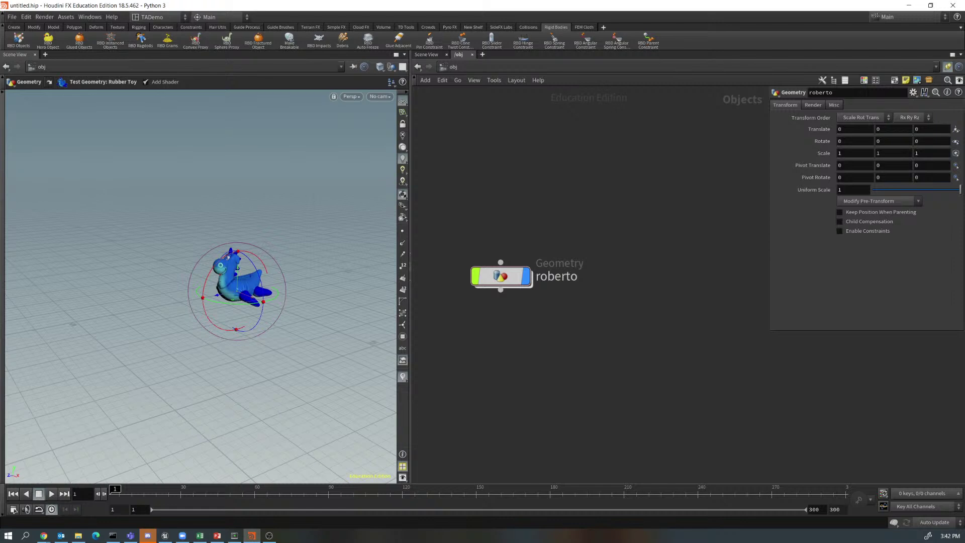
# Turn the roberto geometry into an RBD Hero Object, selecting it at the object level.
pyautogui.click(48, 40)
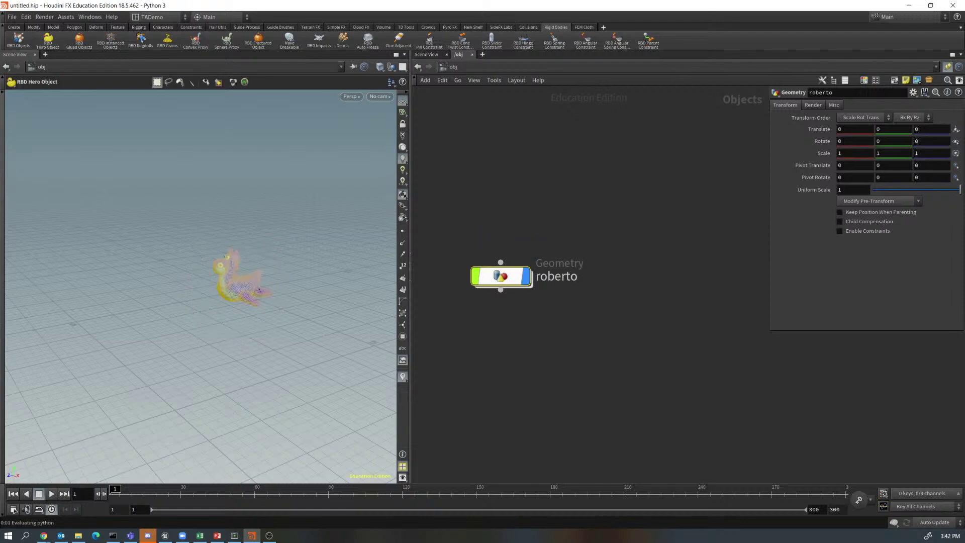
pyautogui.press('Return')
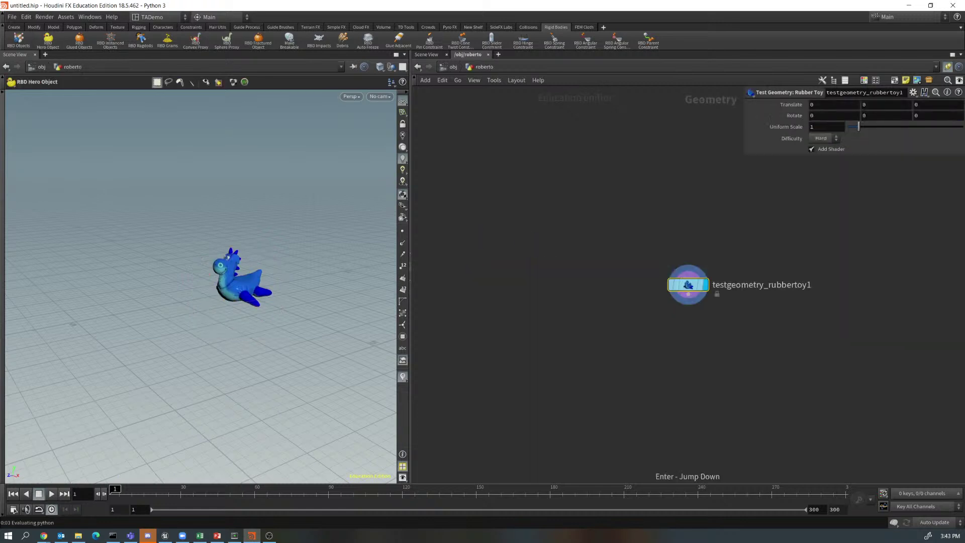
pyautogui.press('u')
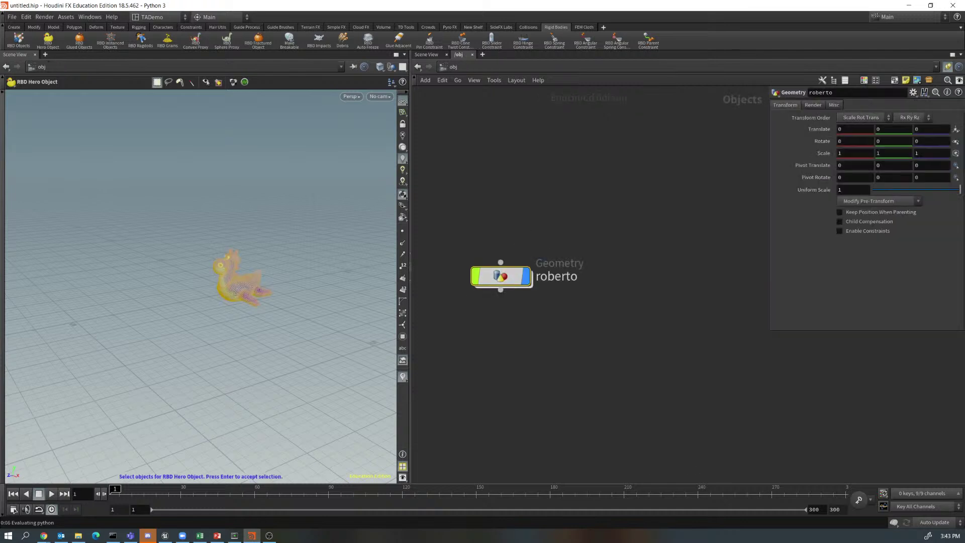
pyautogui.press('Return')
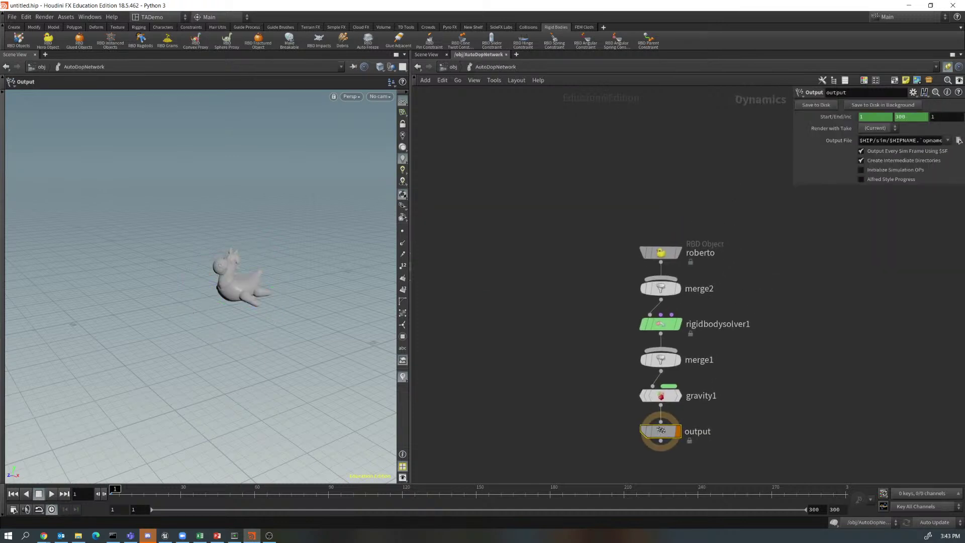
# Move roberto and merge2 away from the solver chain and insert an RBD Slider Constraint between merge2 and rigidbodysolver1.
pyautogui.moveTo(606, 209); pyautogui.dragTo(517, 229)
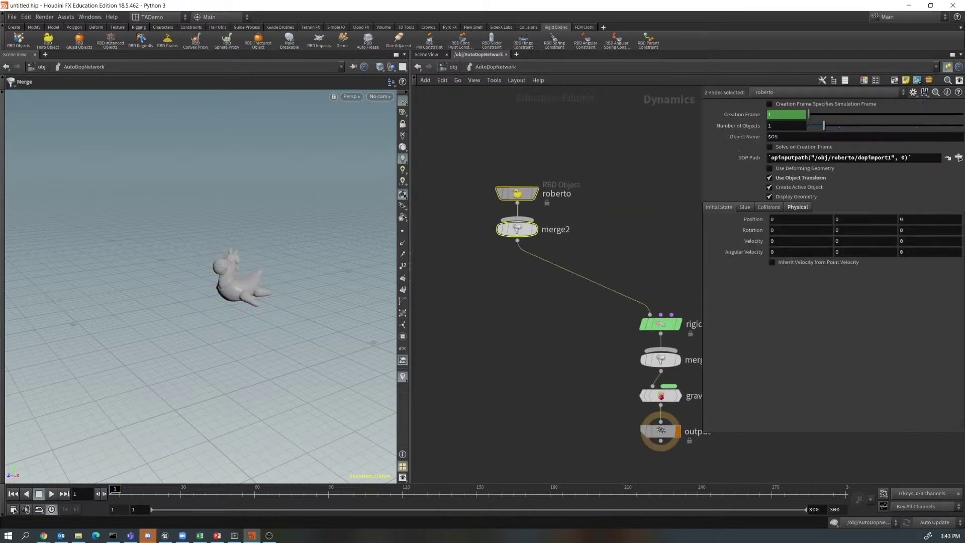
pyautogui.press('Tab')
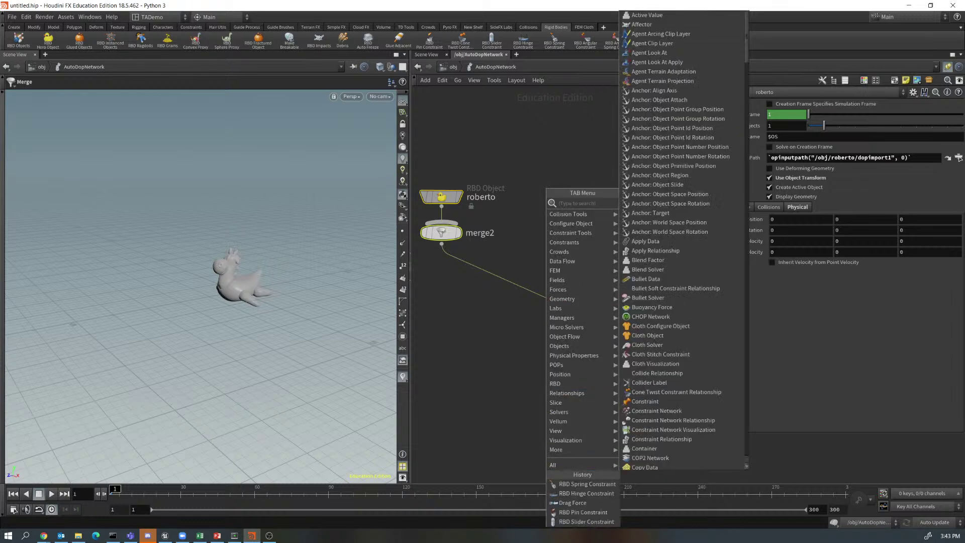
pyautogui.click(587, 521)
pyautogui.click(549, 252)
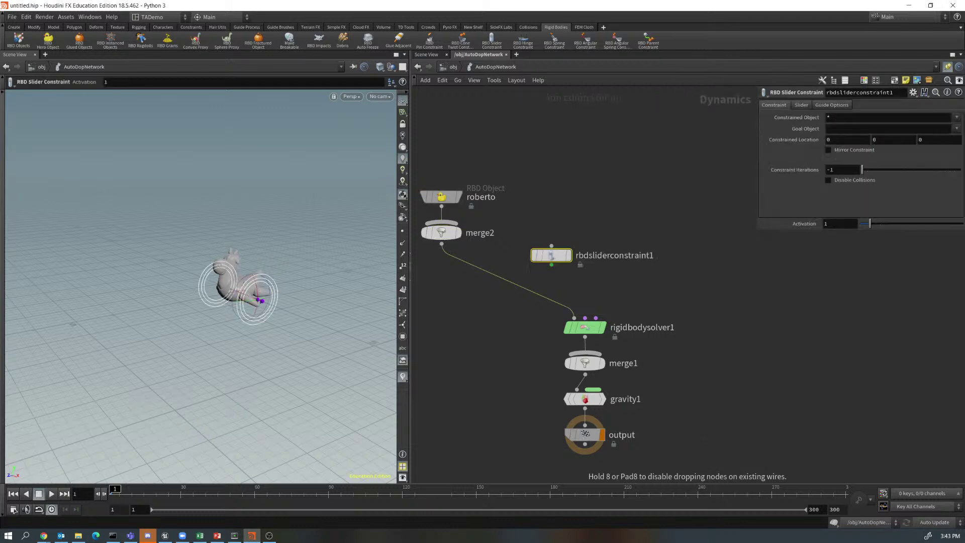
pyautogui.moveTo(549, 251); pyautogui.dragTo(500, 276)
# Move the Constrained Location of rbdsliderconstraint1 to about -0.74, -0.60, 0.47.
pyautogui.press('Escape')
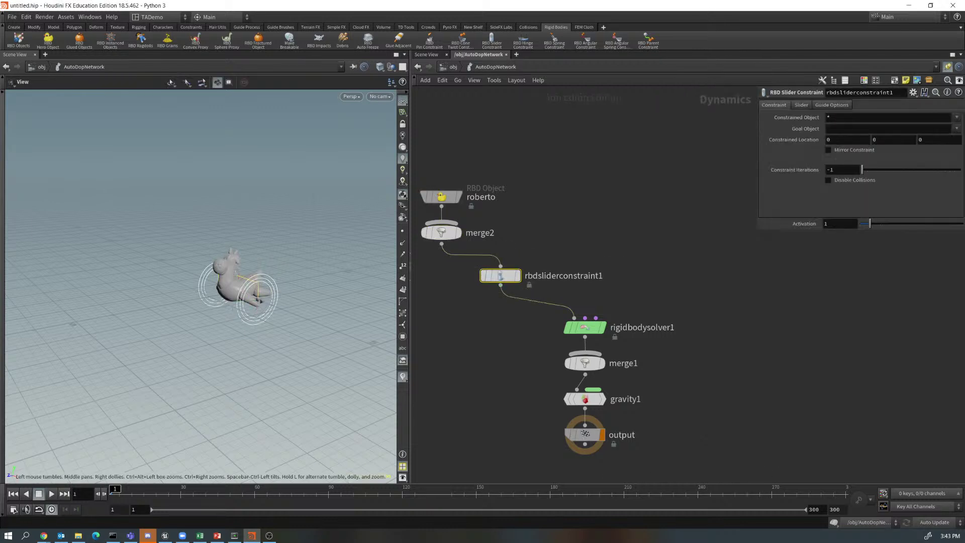
pyautogui.moveTo(226, 326); pyautogui.dragTo(206, 271)
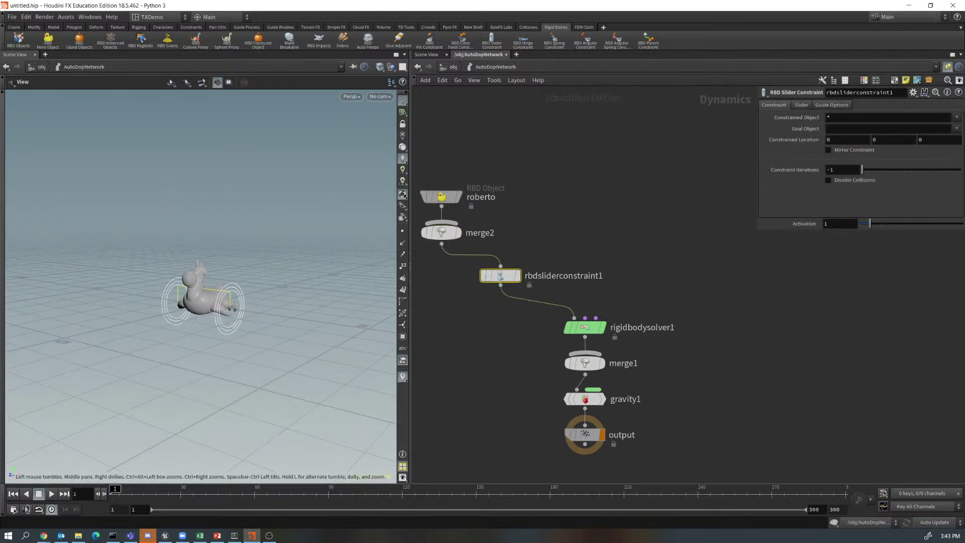
pyautogui.press('Return')
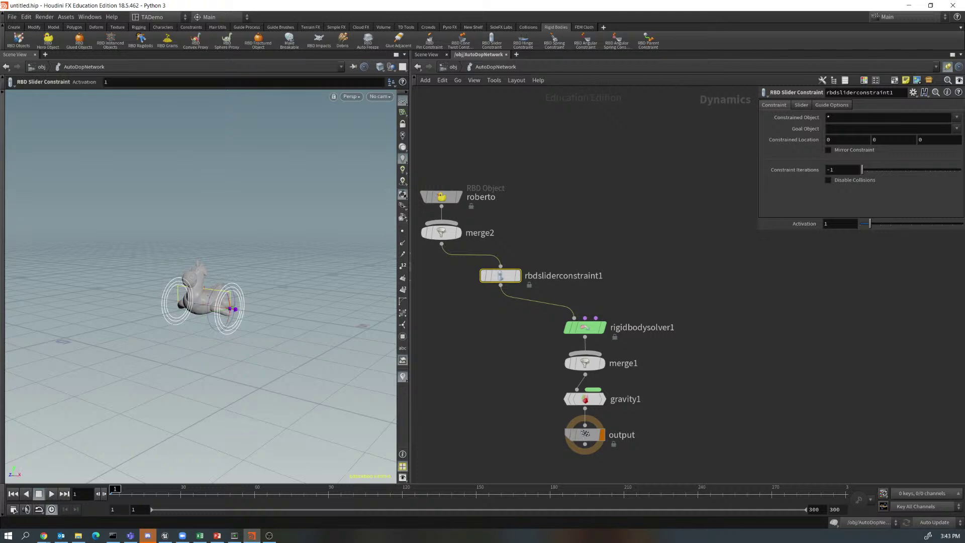
pyautogui.press('Escape')
pyautogui.keyDown('alt'); pyautogui.moveTo(201, 282); pyautogui.dragTo(231, 327); pyautogui.keyUp('alt')
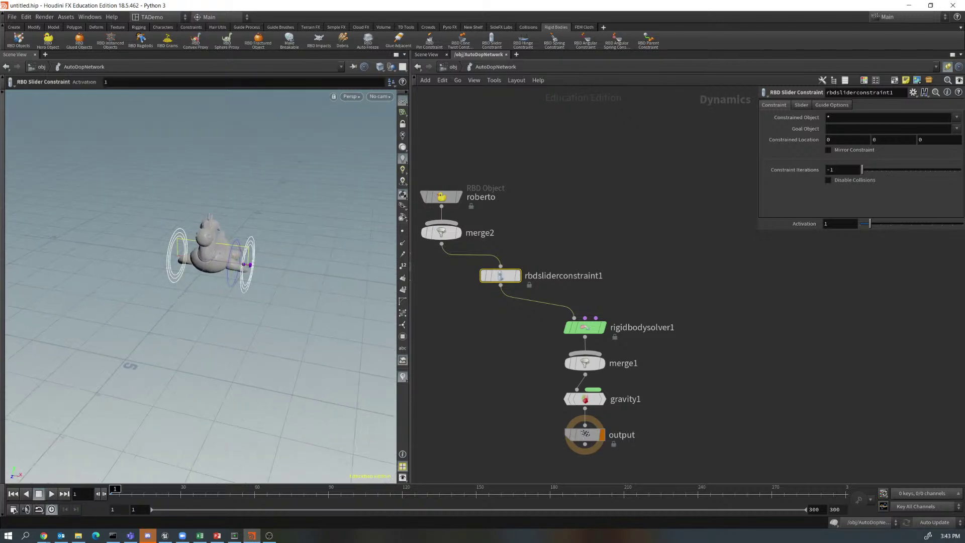
pyautogui.keyDown('alt'); pyautogui.moveTo(216, 306); pyautogui.dragTo(208, 267); pyautogui.keyUp('alt')
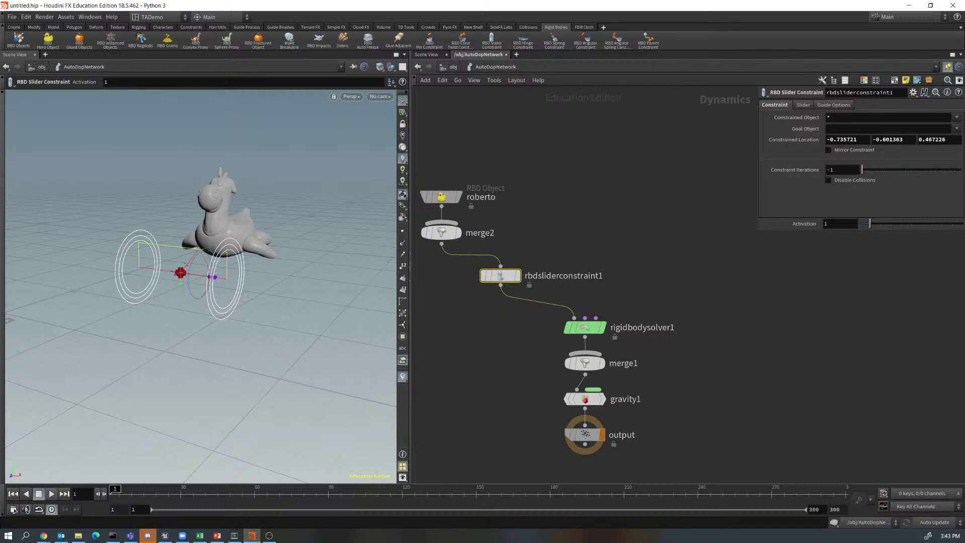
# Play the simulation with the horizontal slider constraint, stop it, and rewind to the first frame.
pyautogui.click(52, 493)
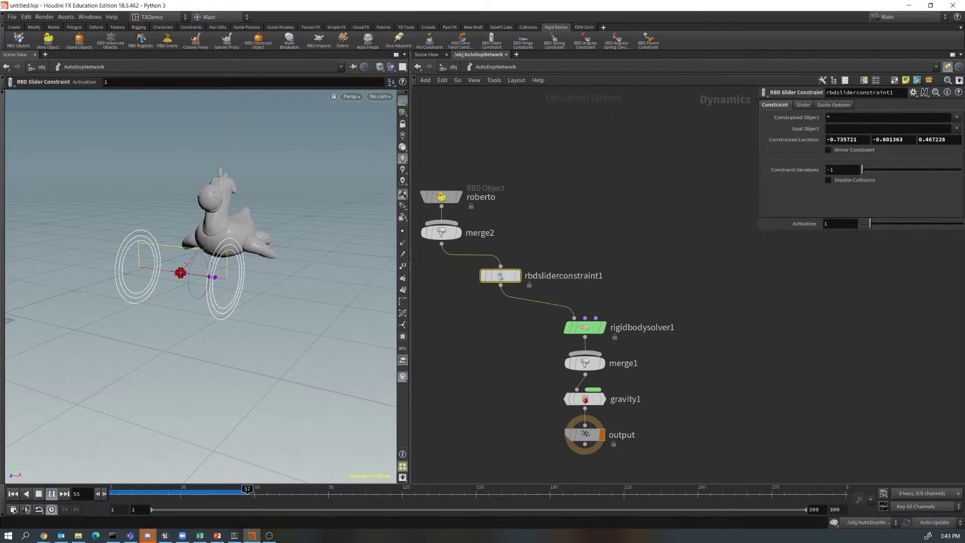
pyautogui.click(39, 494)
pyautogui.click(13, 494)
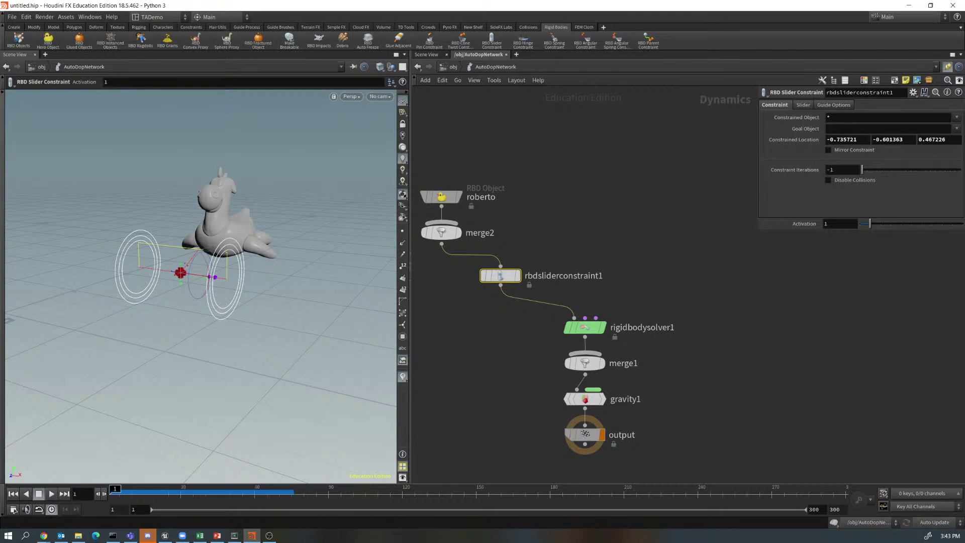
# Rotate the slider constraint's axis in the viewport so the slider is steeply tilted beside roberto.
pyautogui.keyDown('alt'); pyautogui.moveTo(212, 277); pyautogui.dragTo(177, 285); pyautogui.keyUp('alt')
pyautogui.press('Return')
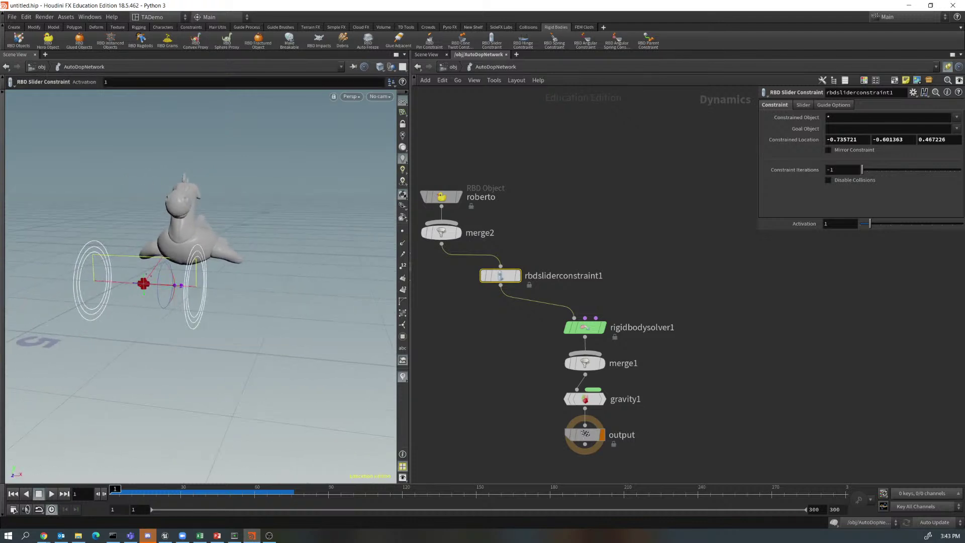
pyautogui.moveTo(170, 274)
pyautogui.mouseDown()
pyautogui.moveTo(161, 264)
pyautogui.moveTo(143, 275)
pyautogui.moveTo(168, 281)
pyautogui.mouseUp()
pyautogui.press('Escape')
pyautogui.press('Return')
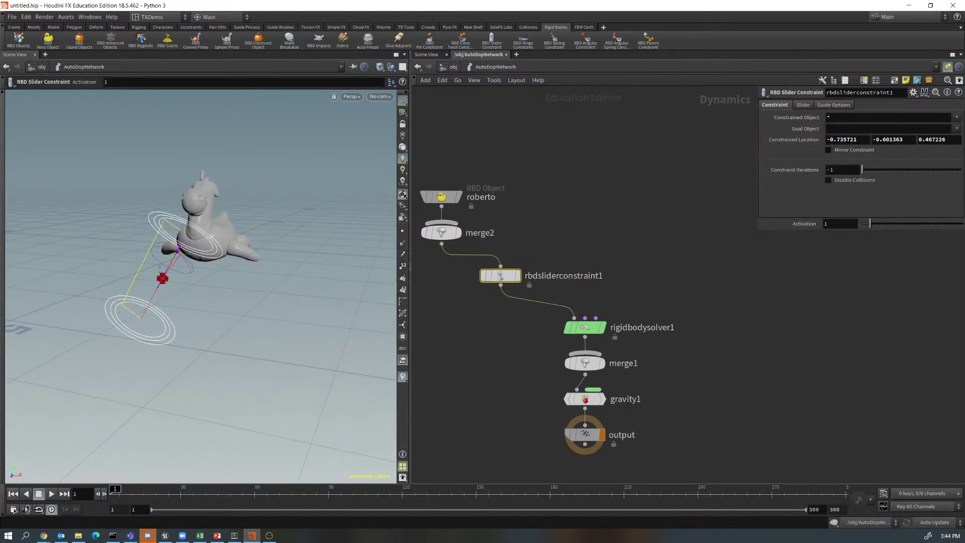
# Play the simulation with the tilted slider constraint, rewind to the first frame, and replay it.
pyautogui.click(51, 494)
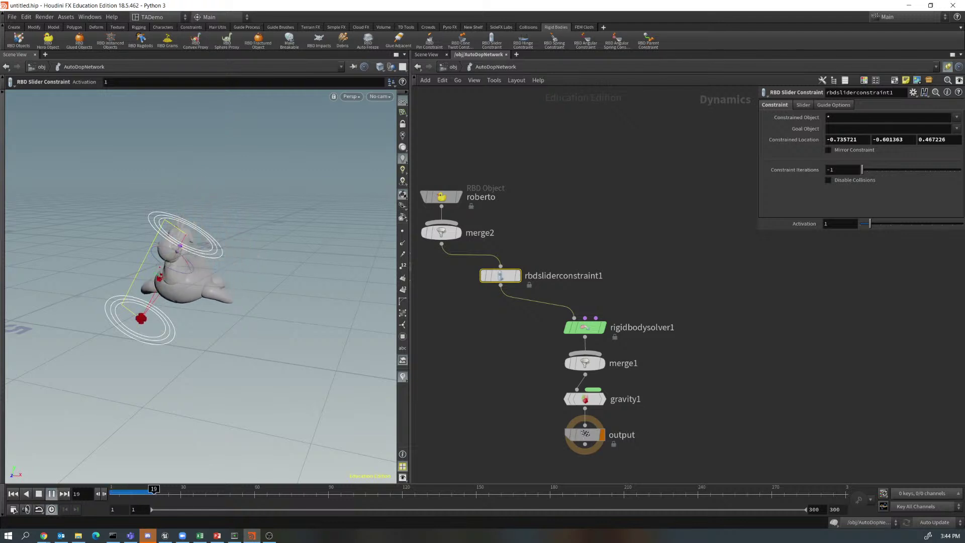
pyautogui.click(52, 493)
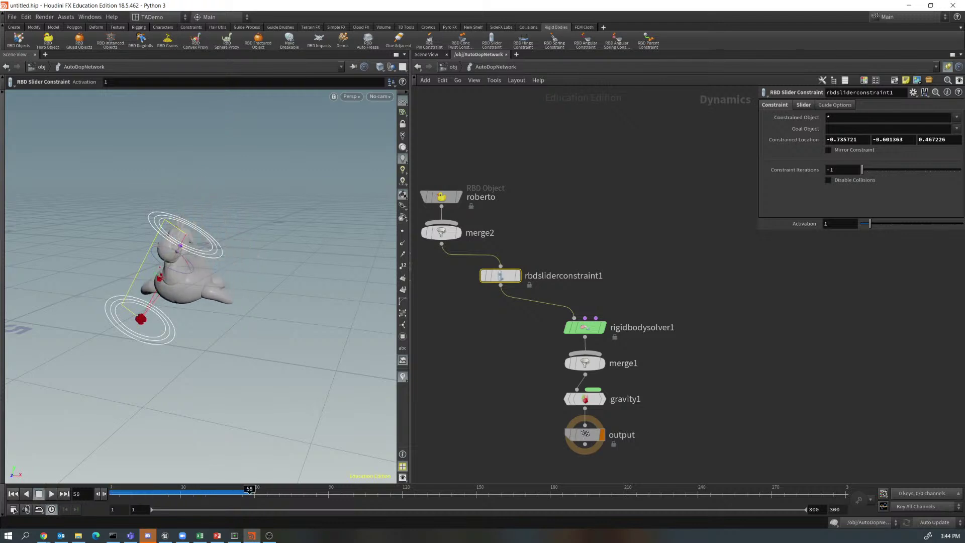
pyautogui.click(13, 494)
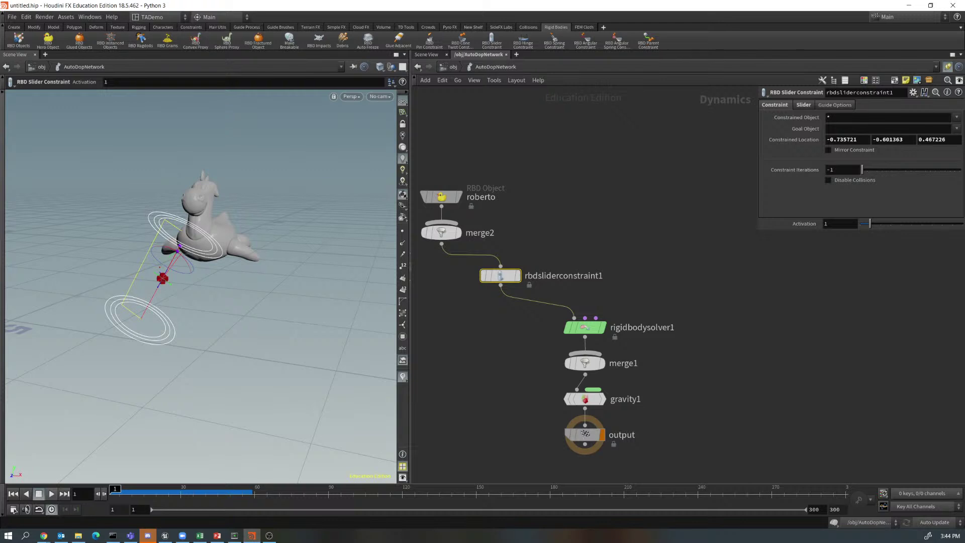
pyautogui.click(52, 493)
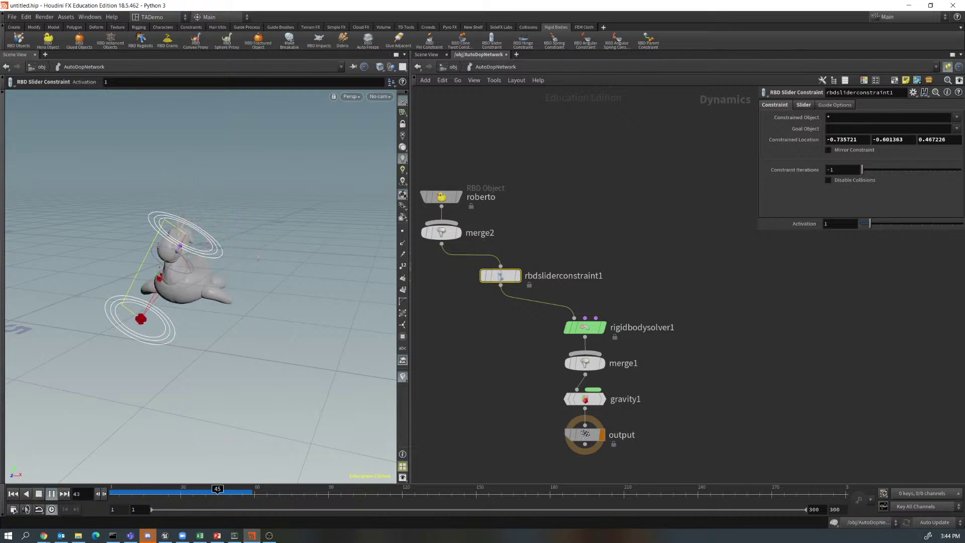
# Stop and rewind the simulation, and set rbdsliderconstraint1's Constrained Location to 2, -0.15, 0.05.
pyautogui.click(51, 493)
pyautogui.click(13, 494)
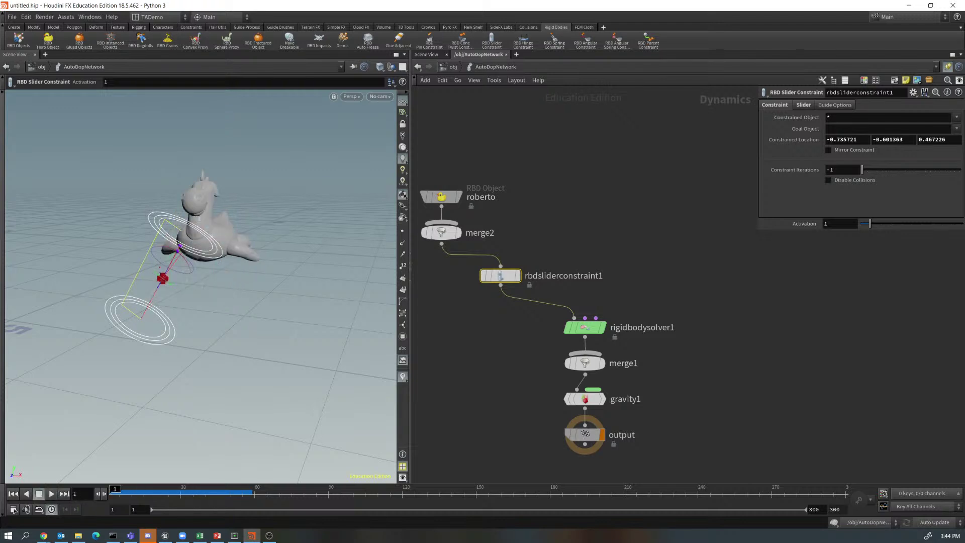
pyautogui.hotkey('alt', 'Tab')
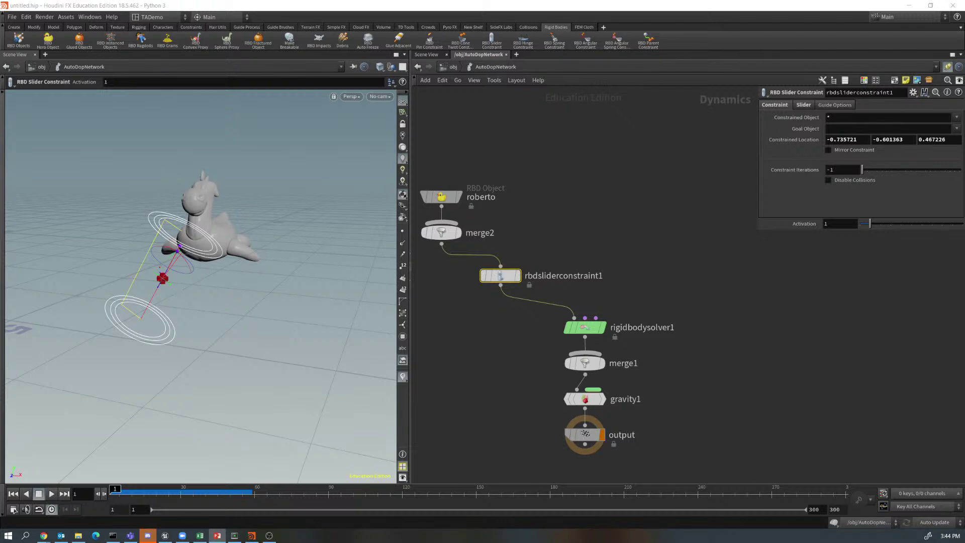
pyautogui.click(847, 139)
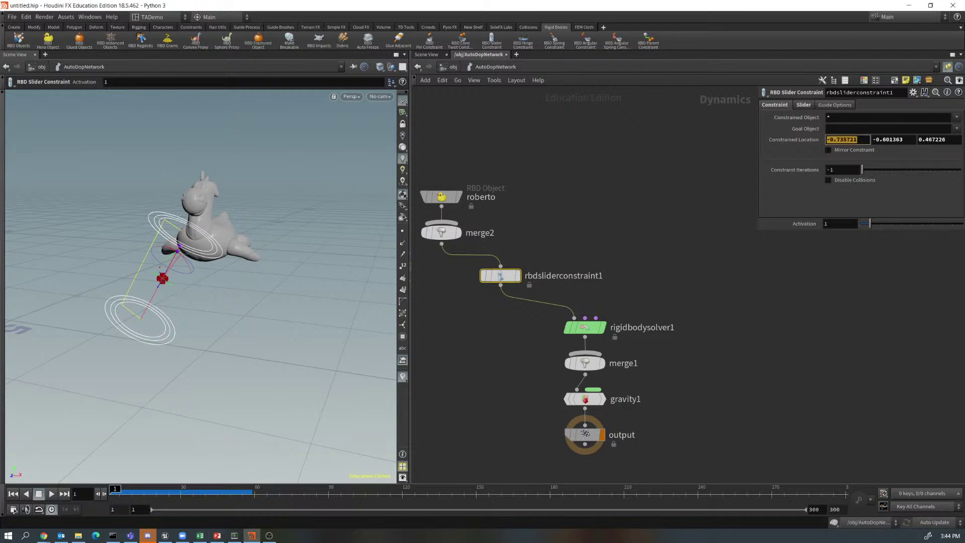
pyautogui.write('2')
pyautogui.press('Tab')
pyautogui.write('-')
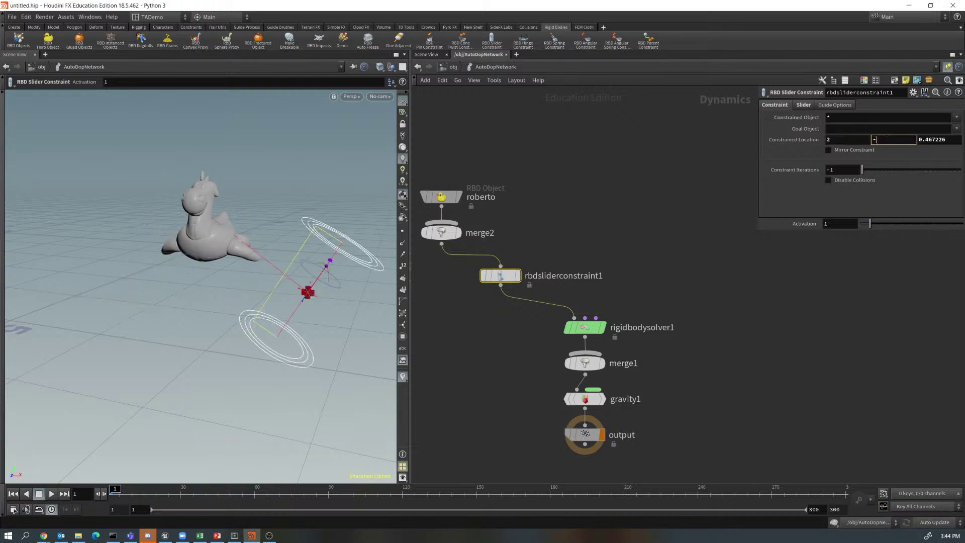
pyautogui.write('.15')
pyautogui.press('Tab')
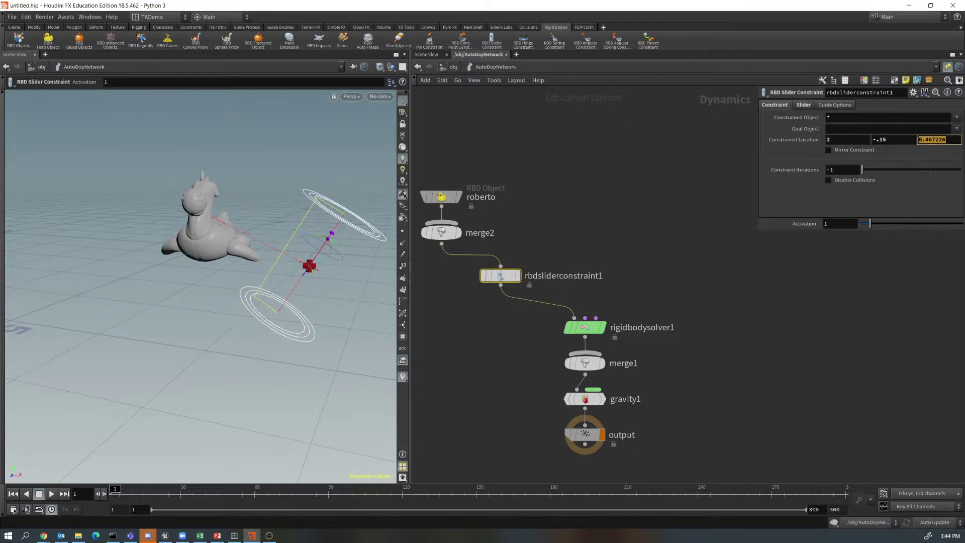
pyautogui.write('.05')
pyautogui.press('Return')
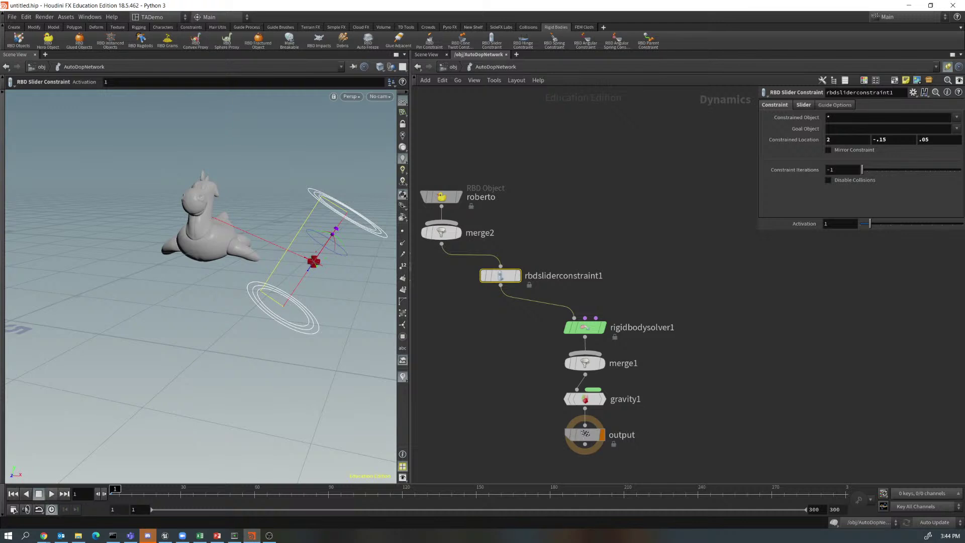
# Play the simulation with the relocated slider constraint up to frame 56, and show the constraint's Slider settings.
pyautogui.press('Up')
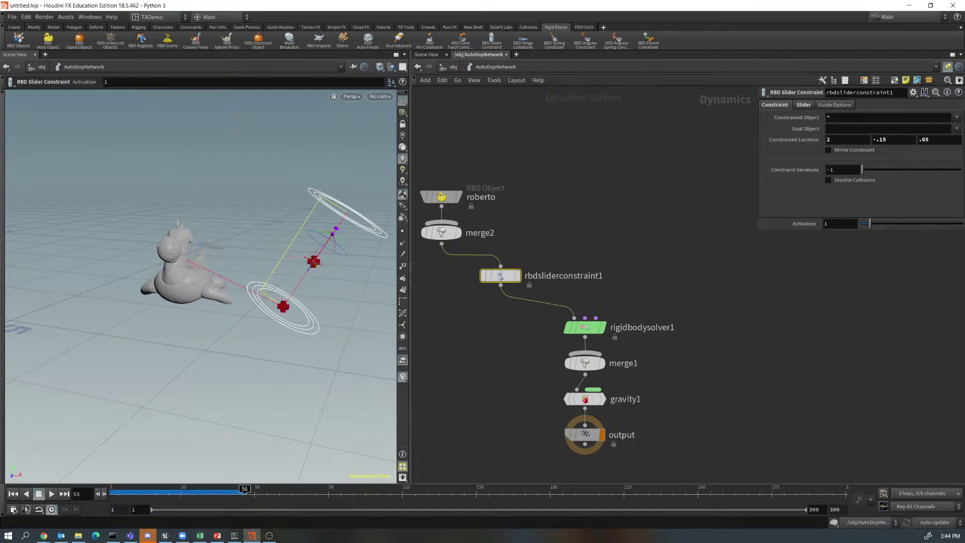
pyautogui.keyDown('alt'); pyautogui.moveTo(201, 251); pyautogui.dragTo(143, 246); pyautogui.keyUp('alt')
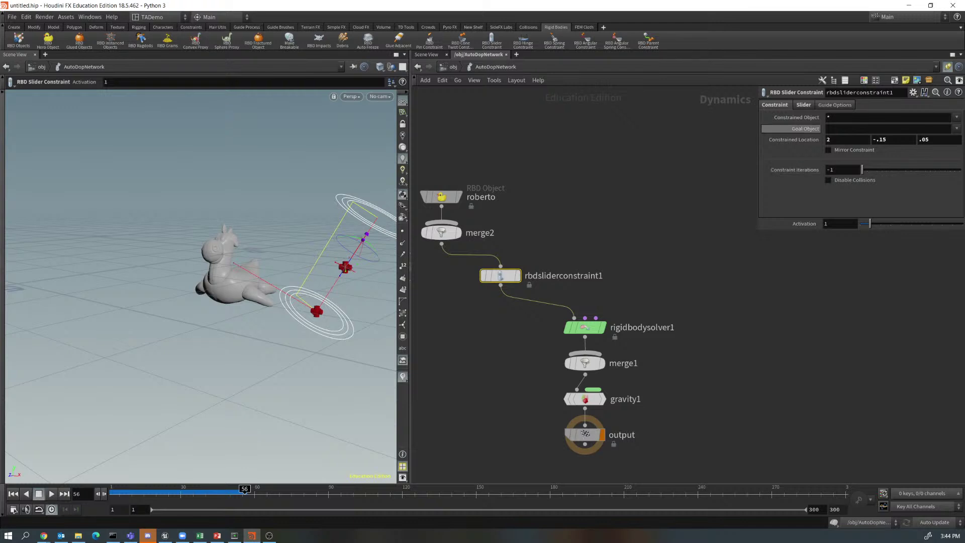
pyautogui.click(804, 105)
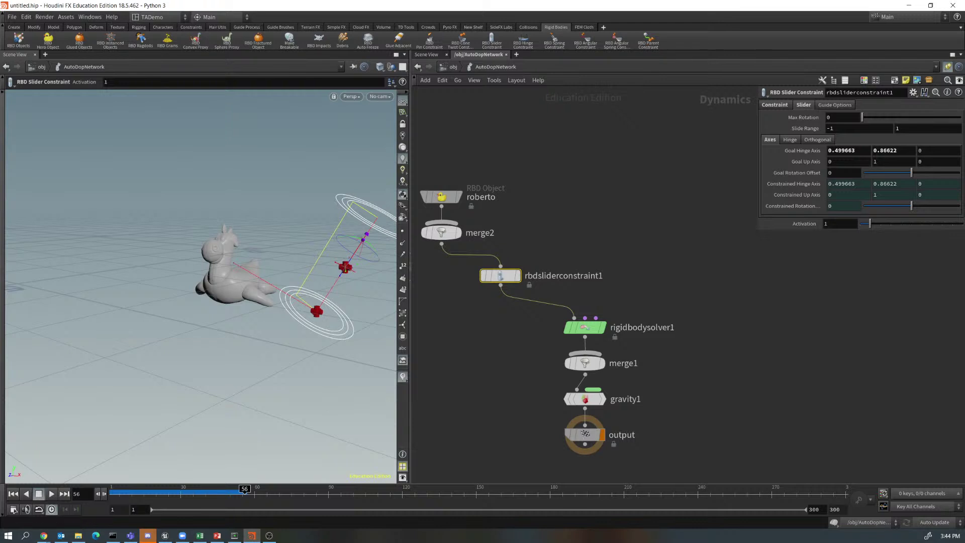
pyautogui.keyDown('alt'); pyautogui.moveTo(321, 252); pyautogui.dragTo(241, 258, button='middle'); pyautogui.keyUp('alt')
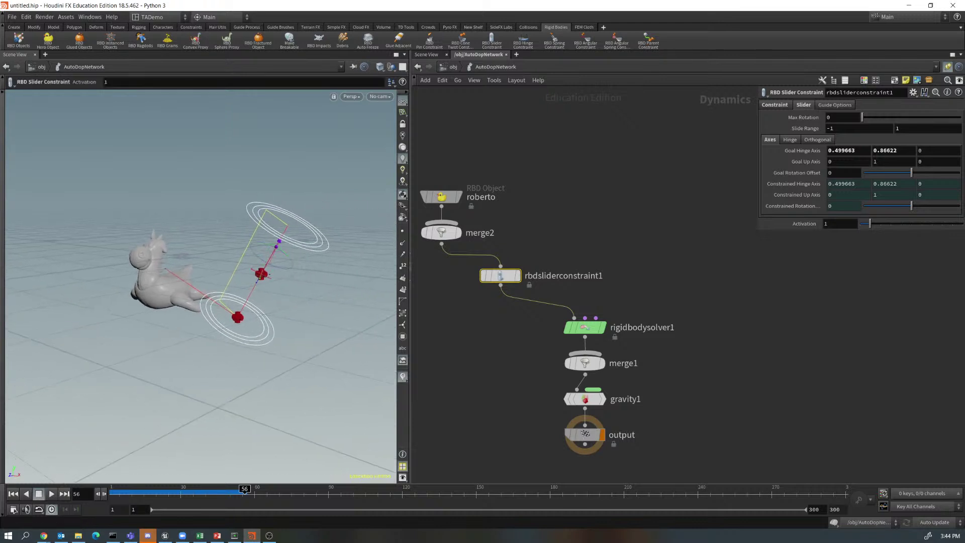
# Set the slider constraint's Max Rotation to 109 and rewind the simulation to the first frame.
pyautogui.moveTo(862, 117); pyautogui.dragTo(909, 117)
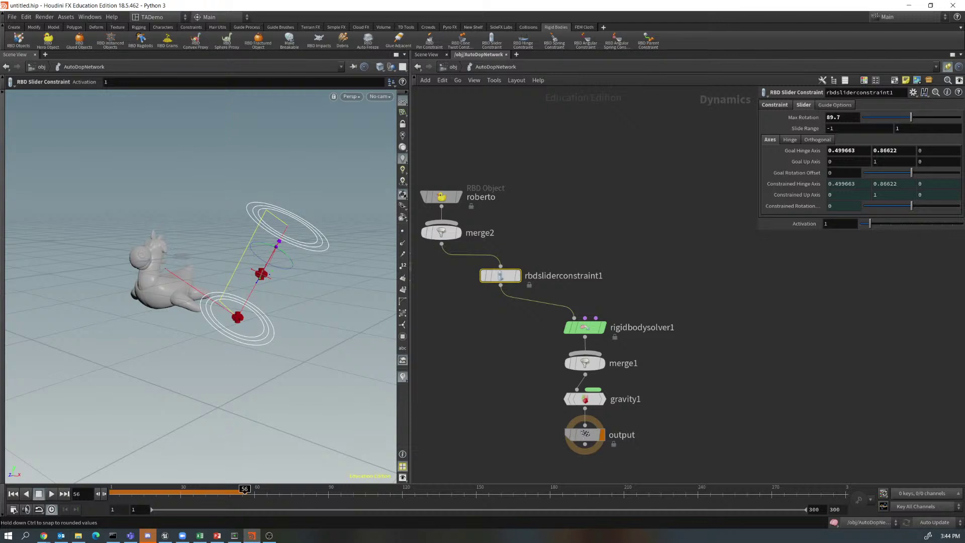
pyautogui.click(843, 117)
pyautogui.write('109')
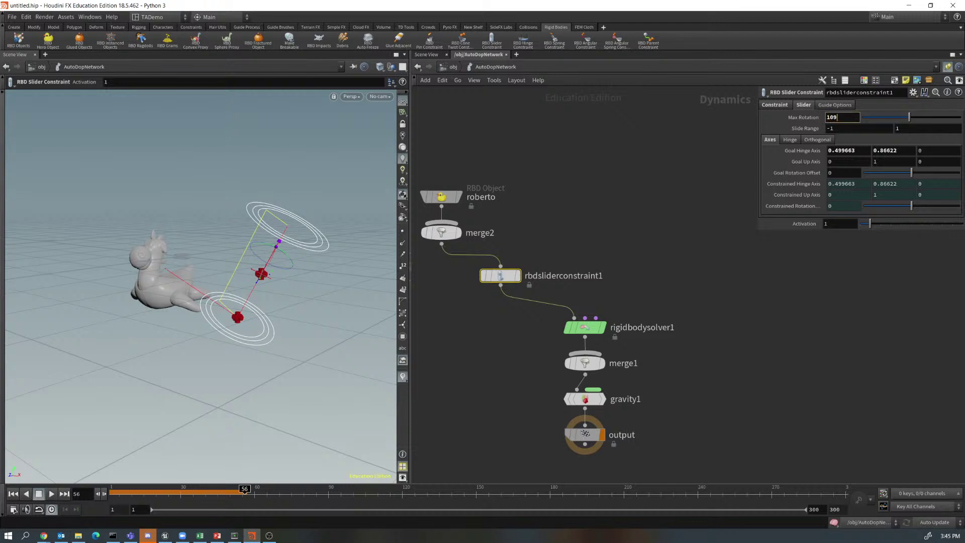
pyautogui.press('Return')
pyautogui.moveTo(845, 128); pyautogui.dragTo(845, 106, button='middle')
pyautogui.click(14, 494)
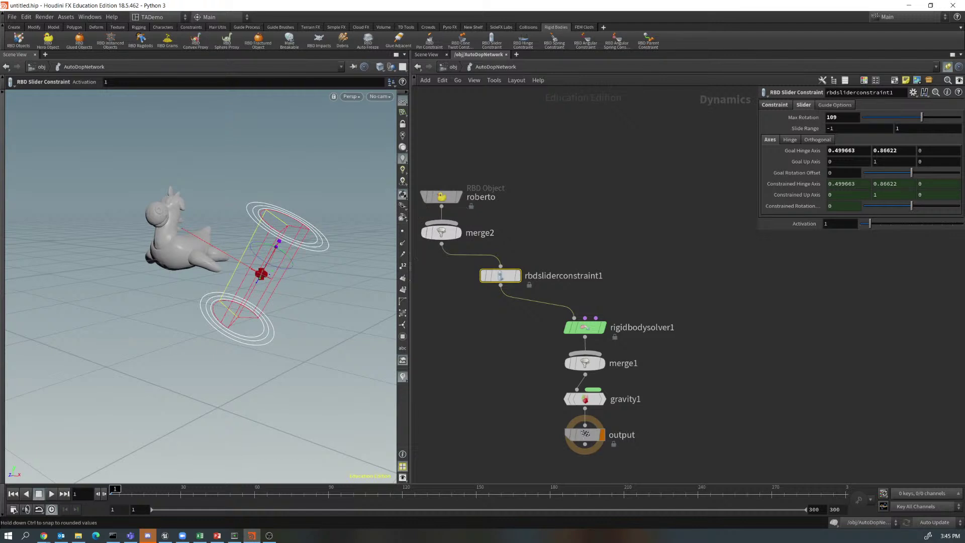
# Reduce the slider constraint's Max Rotation to about 64.1.
pyautogui.moveTo(921, 117); pyautogui.dragTo(897, 116)
pyautogui.press('Escape')
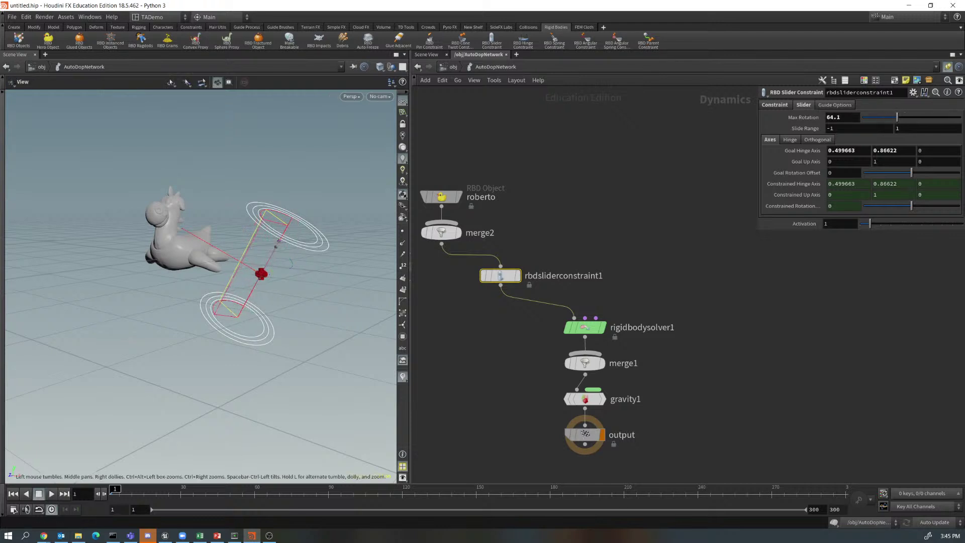
pyautogui.keyDown('alt'); pyautogui.moveTo(241, 281); pyautogui.dragTo(262, 290); pyautogui.keyUp('alt')
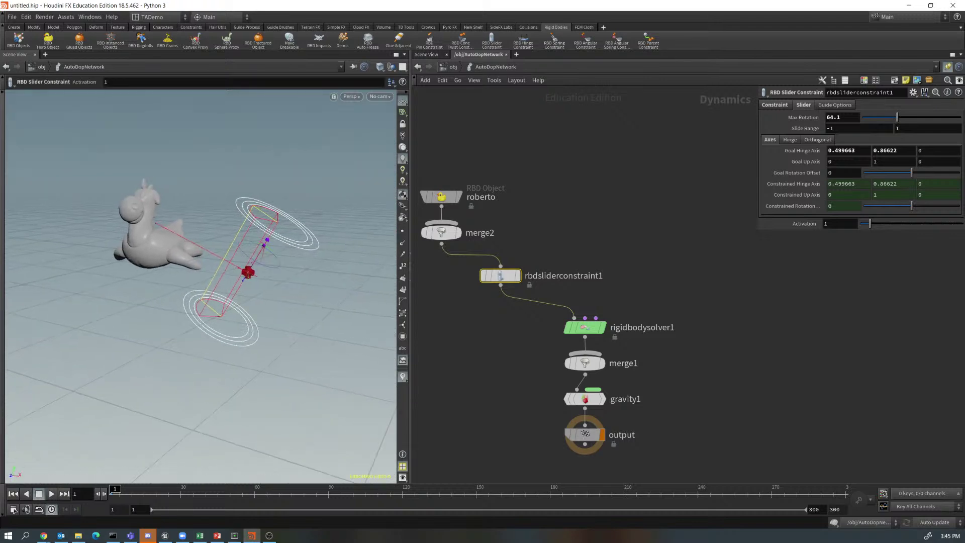
# Play the simulation with the narrower rotation limit, stop it, and rewind to the first frame.
pyautogui.click(52, 493)
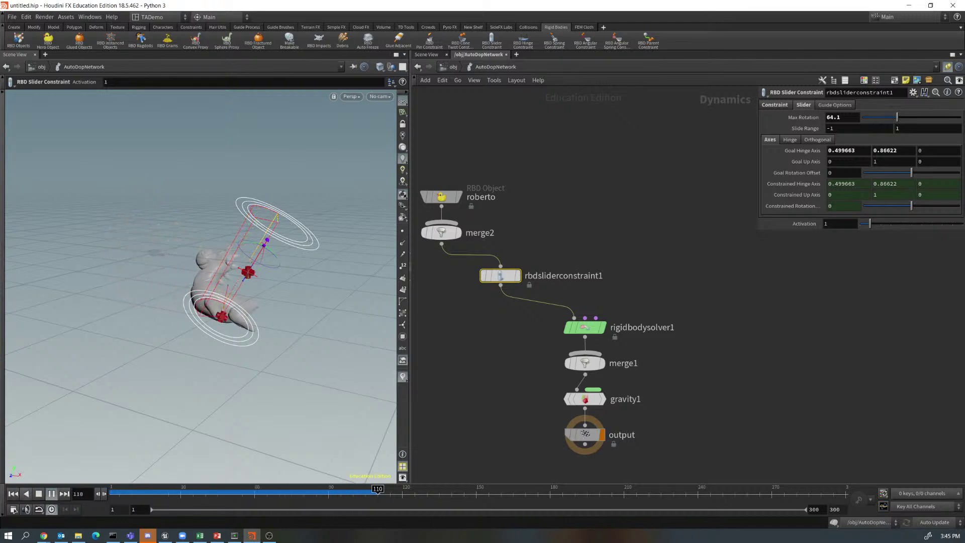
pyautogui.click(39, 493)
pyautogui.click(13, 493)
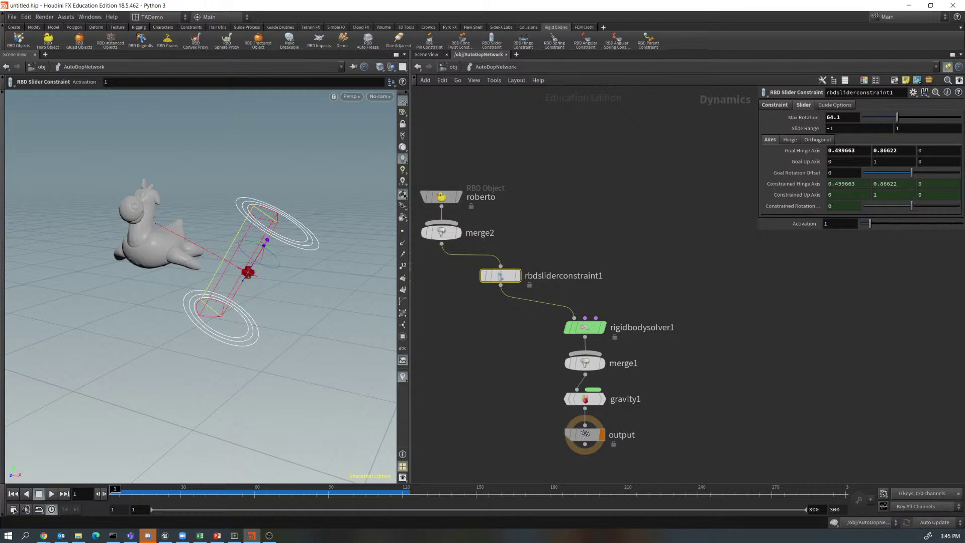
# Set the slider constraint's Goal Rotation Offset to about -57.
pyautogui.moveTo(912, 172); pyautogui.dragTo(895, 172)
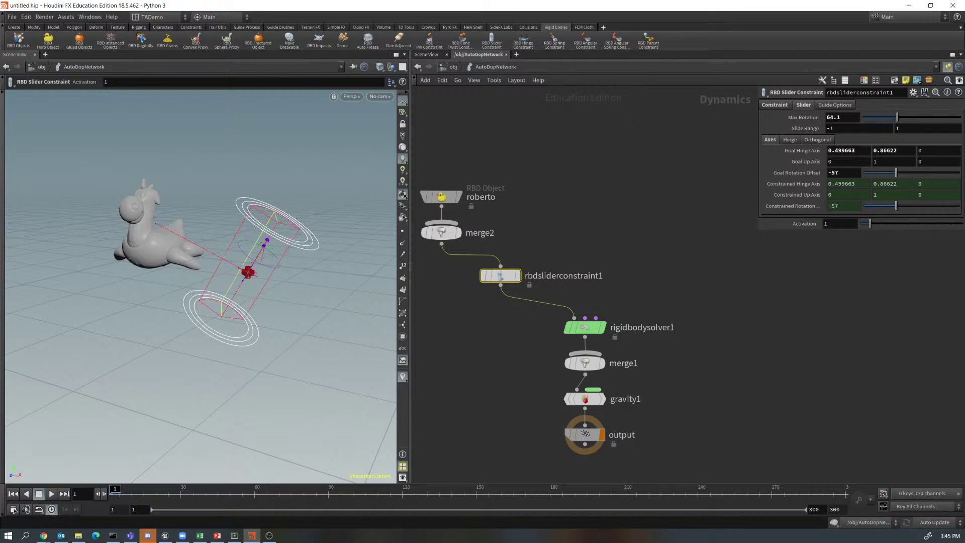
pyautogui.moveTo(211, 261)
pyautogui.keyDown('alt'); pyautogui.mouseDown()
pyautogui.moveTo(216, 294)
pyautogui.moveTo(266, 331)
pyautogui.moveTo(199, 264)
pyautogui.mouseUp(); pyautogui.keyUp('alt')
pyautogui.press('Return')
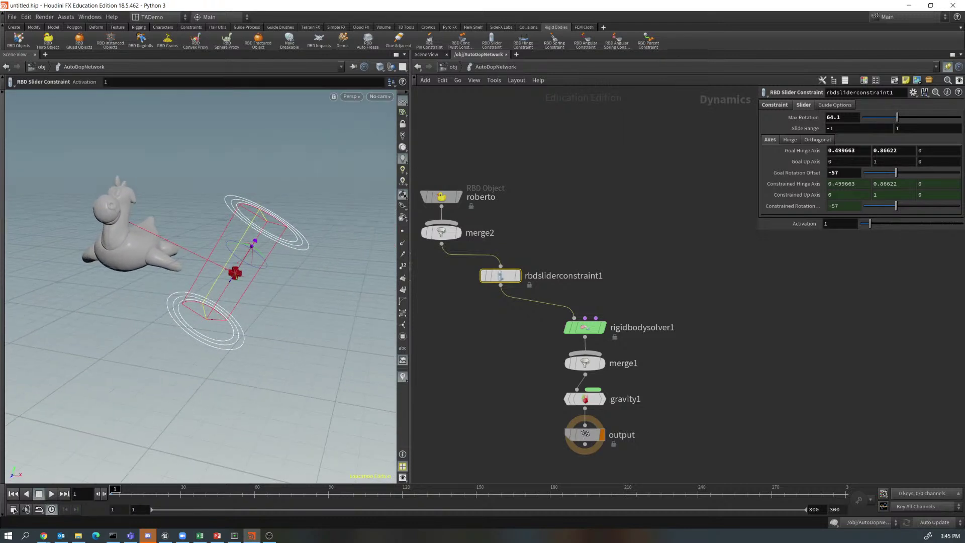
# Play the simulation with the offset rotation range, stop it, and rewind to the first frame.
pyautogui.click(52, 494)
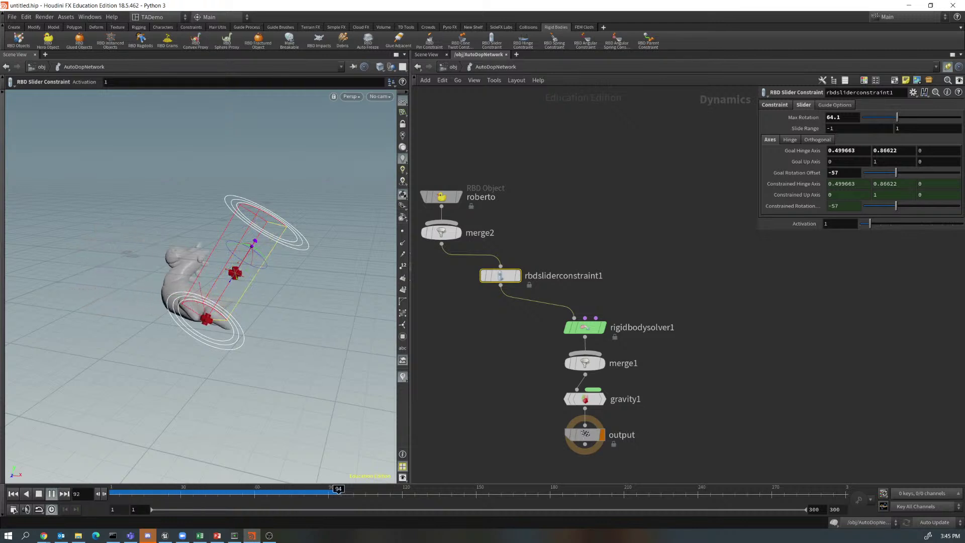
pyautogui.click(51, 493)
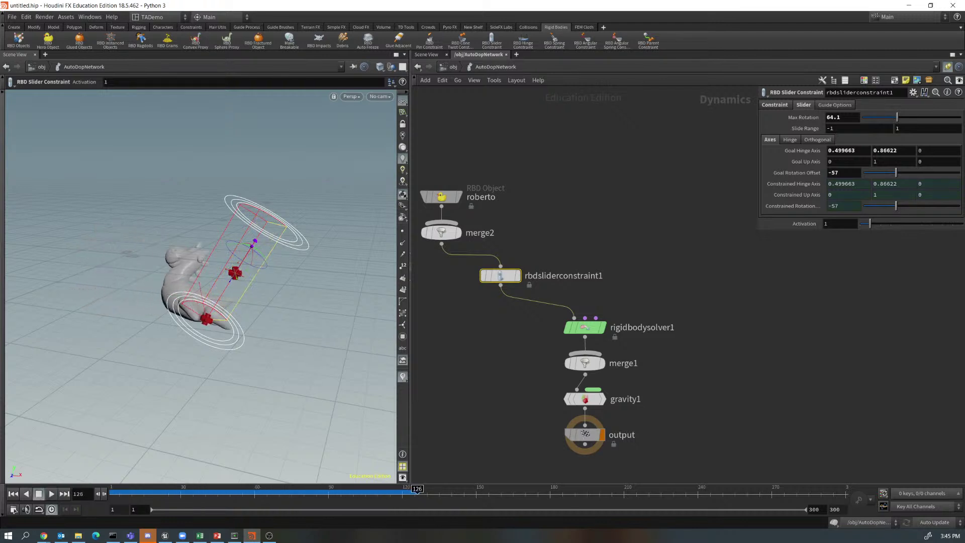
pyautogui.click(13, 493)
# Examine the slider's rotation range from above and set its Goal Rotation Offset to about -125.
pyautogui.press('Escape')
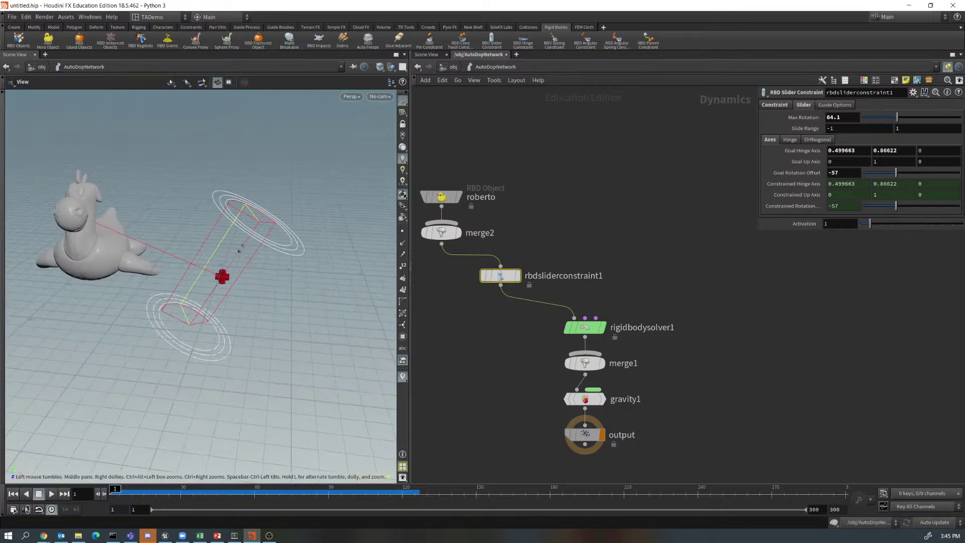
pyautogui.moveTo(201, 282)
pyautogui.mouseDown()
pyautogui.moveTo(221, 272)
pyautogui.moveTo(196, 284)
pyautogui.mouseUp()
pyautogui.press('Return')
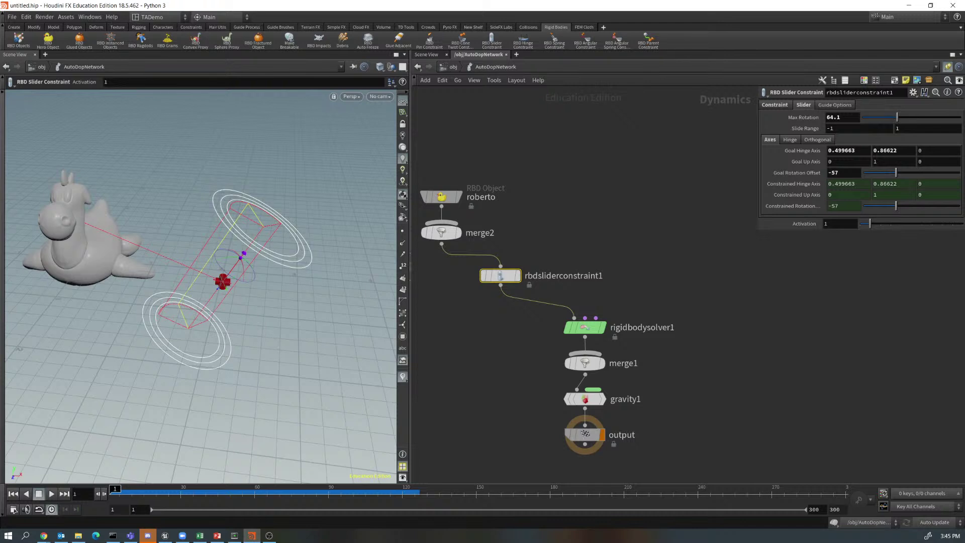
pyautogui.press('Escape')
pyautogui.moveTo(206, 279); pyautogui.dragTo(211, 257)
pyautogui.moveTo(273, 241); pyautogui.dragTo(284, 258)
pyautogui.press('Return')
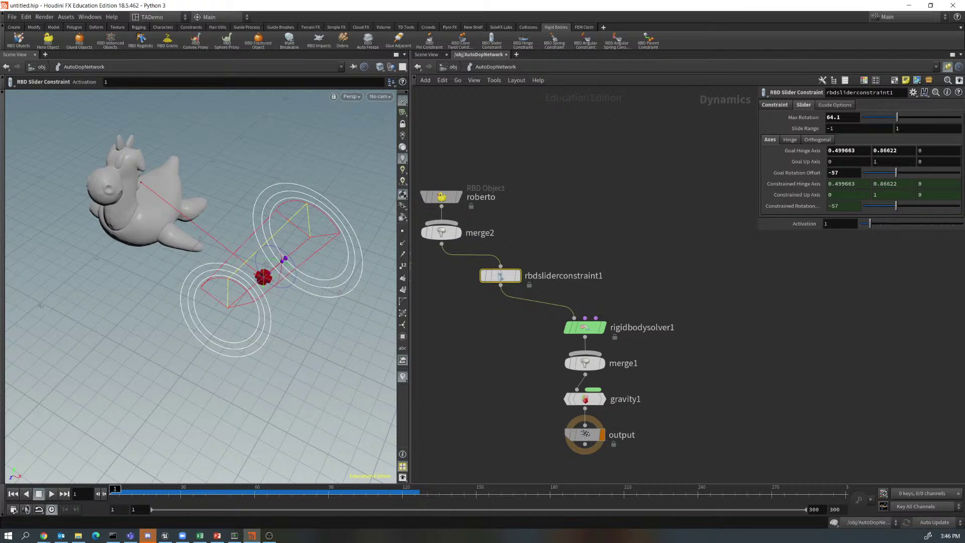
pyautogui.moveTo(285, 259); pyautogui.dragTo(285, 259)
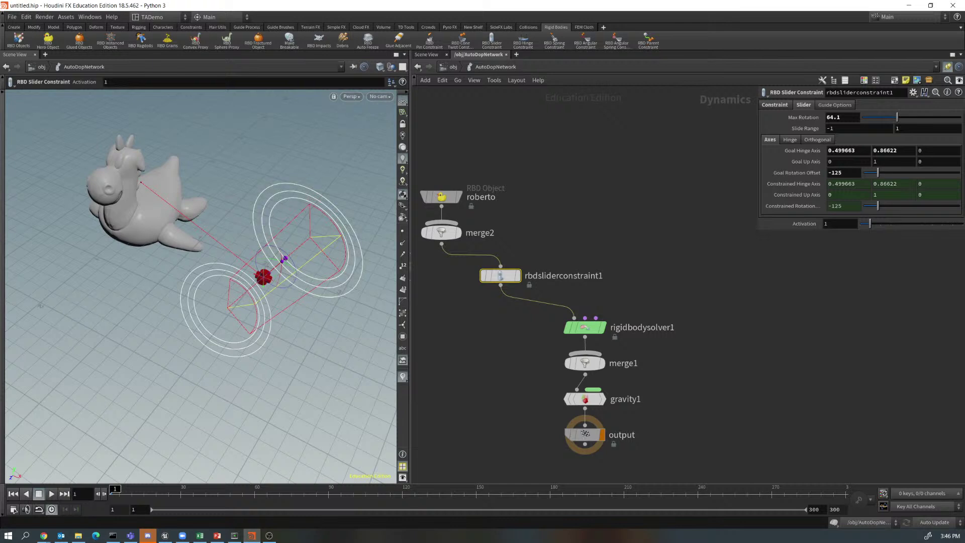
# Play the simulation with the -125 rotation offset, stop it, and rewind to the first frame.
pyautogui.click(52, 494)
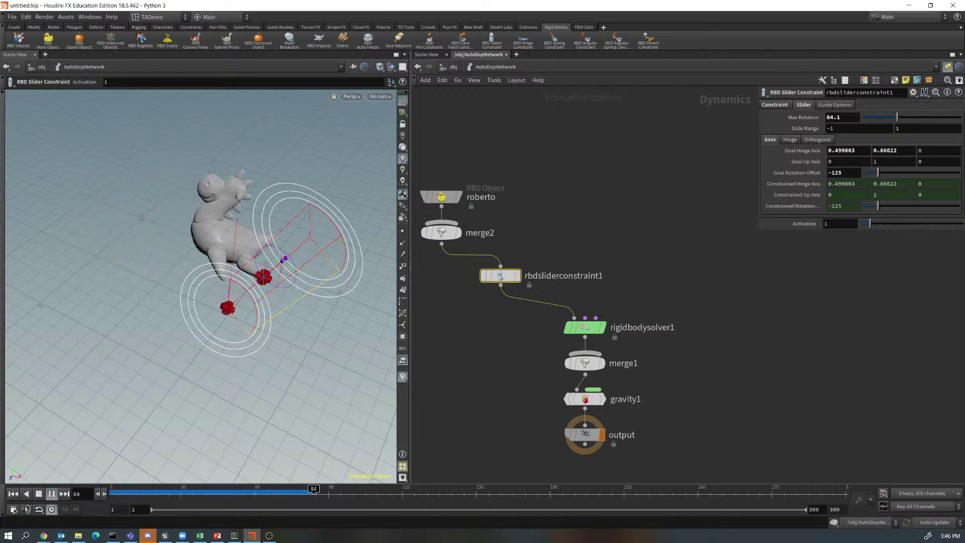
pyautogui.click(51, 494)
pyautogui.click(13, 493)
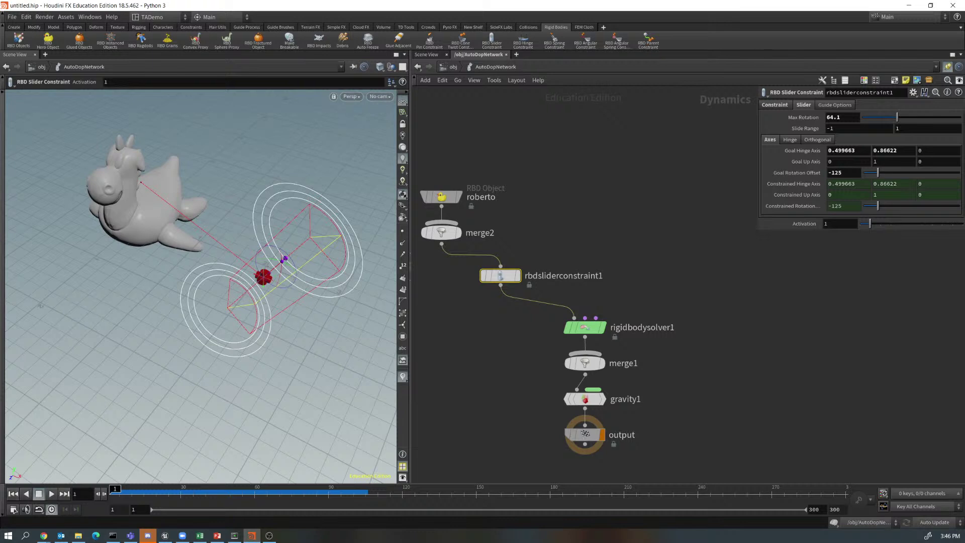
# Set the Max Rotation of rbdsliderconstraint1 to 109.
pyautogui.moveTo(500, 277)
pyautogui.click(835, 117)
pyautogui.write('109')
pyautogui.press('Return')
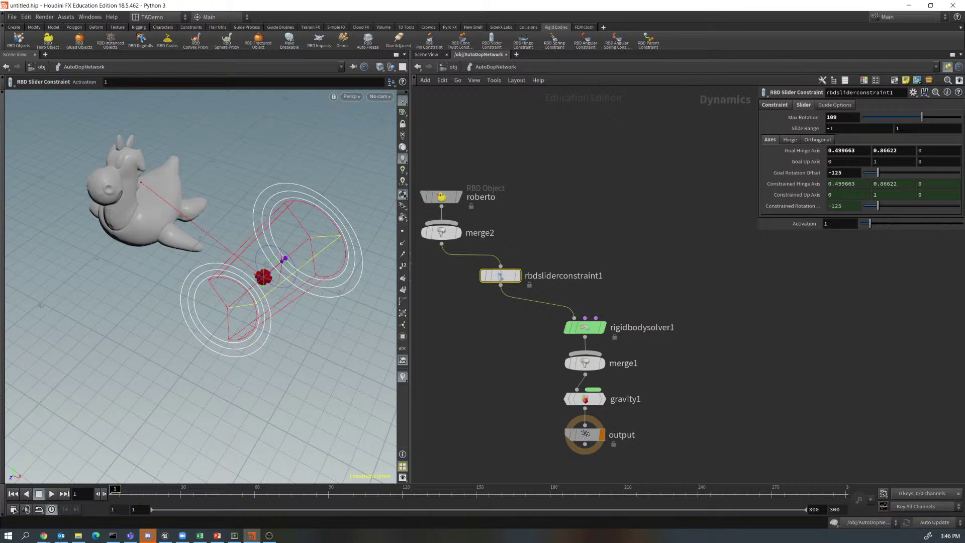
# Set the slider constraint's Goal Hinge Axis to 0.5, -0.8, 0.33 and inspect its orientation beside roberto.
pyautogui.click(842, 150)
pyautogui.write('.5')
pyautogui.press('Tab')
pyautogui.write('-.8')
pyautogui.press('Tab')
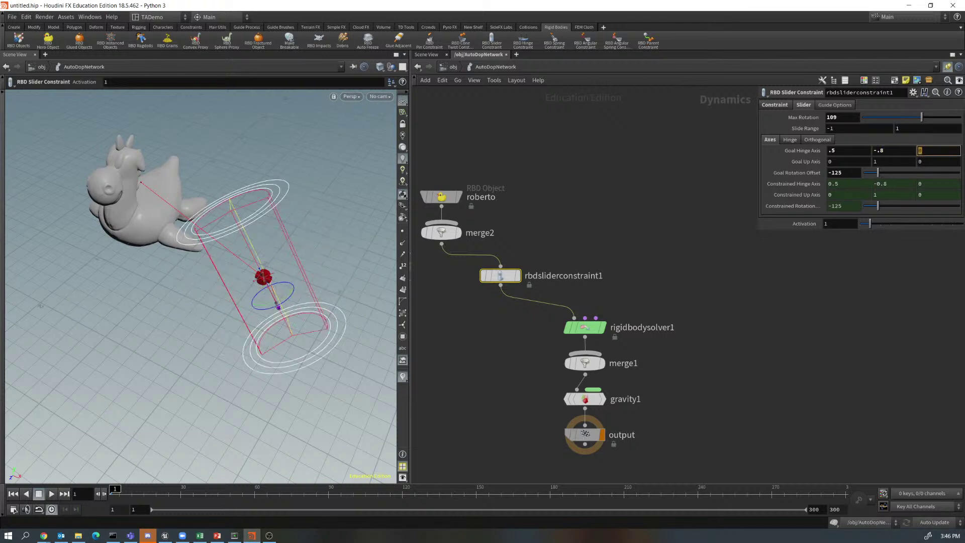
pyautogui.write('.33')
pyautogui.press('Return')
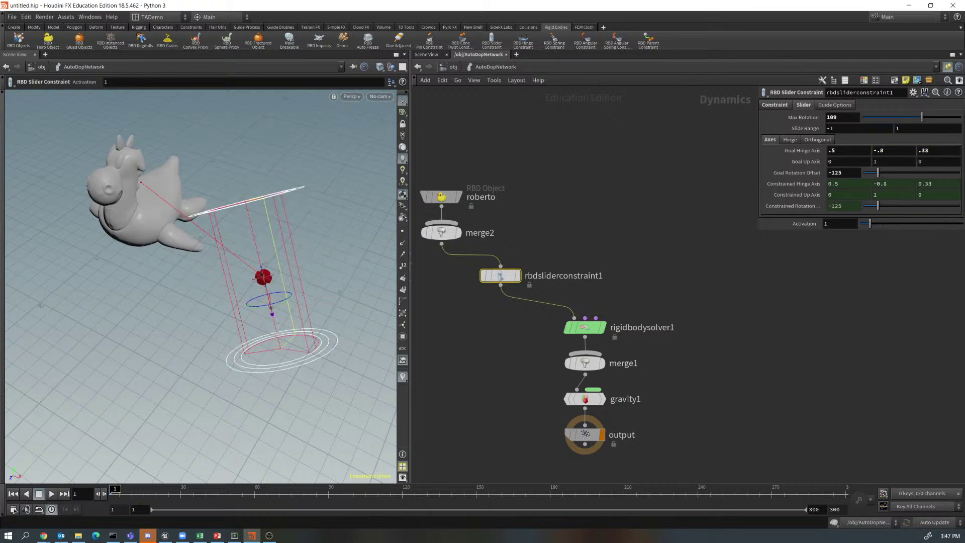
pyautogui.keyDown('alt'); pyautogui.moveTo(201, 261); pyautogui.dragTo(265, 241); pyautogui.keyUp('alt')
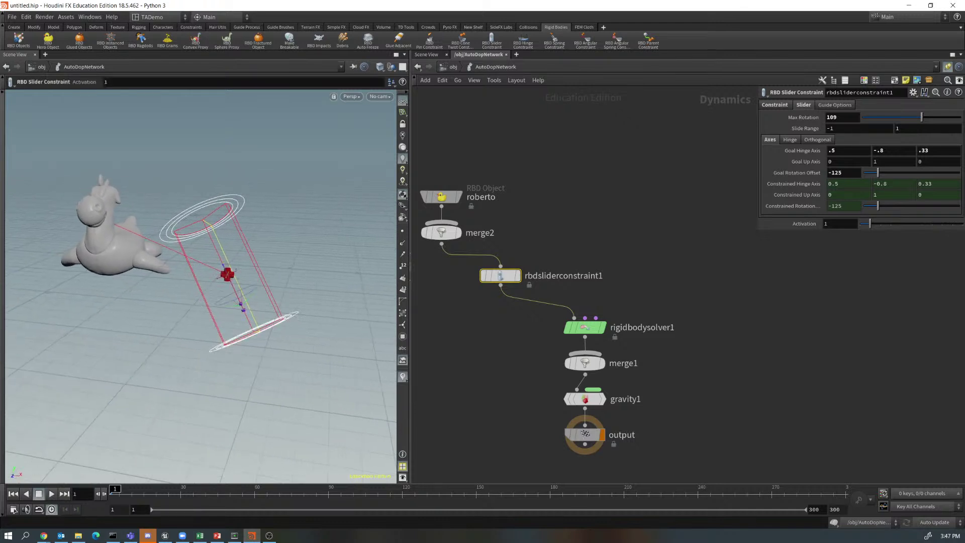
# Set the X component of the slider's Goal Hinge Axis to -0.5 and inspect the reversed tilt.
pyautogui.click(829, 150)
pyautogui.write('-0')
pyautogui.press('Return')
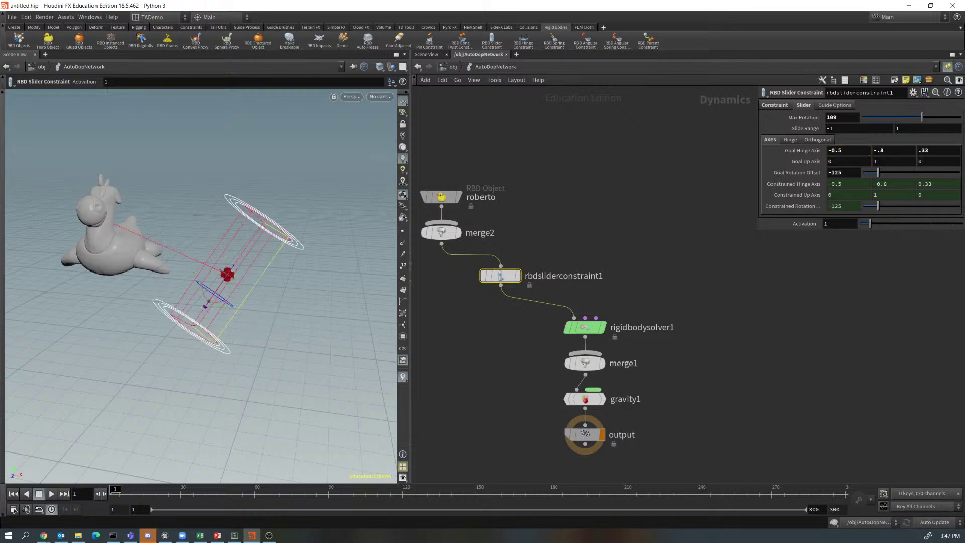
pyautogui.moveTo(237, 282); pyautogui.dragTo(202, 315)
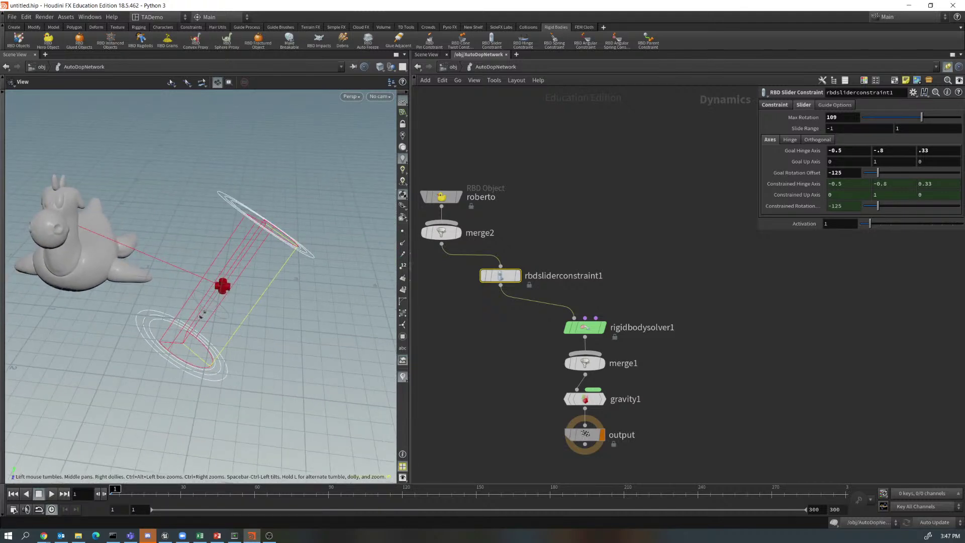
pyautogui.press('Return')
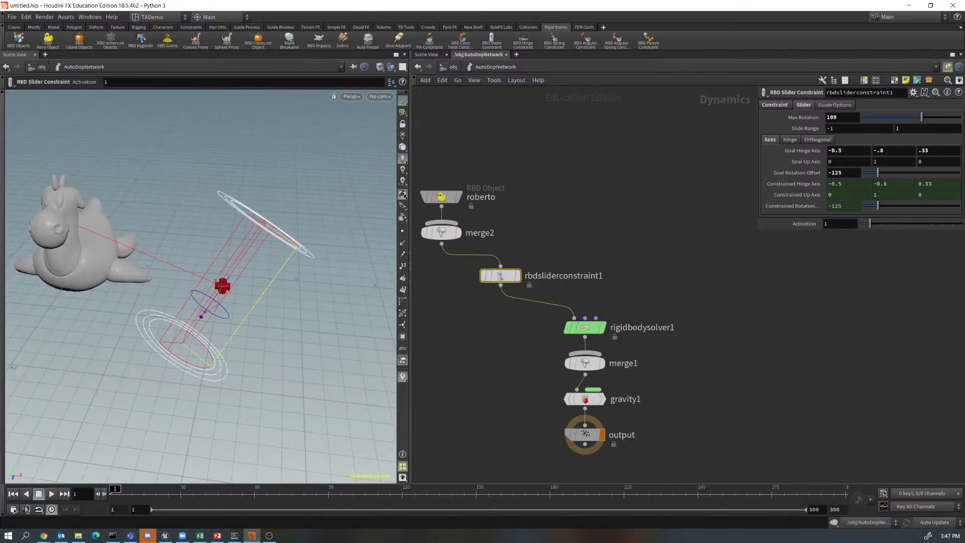
# Set the slider constraint's Goal Rotation Offset to -50 and inspect the rotation range facing roberto.
pyautogui.doubleClick(835, 173)
pyautogui.write('-50')
pyautogui.press('Return')
pyautogui.keyDown('alt'); pyautogui.moveTo(207, 274); pyautogui.dragTo(253, 285); pyautogui.keyUp('alt')
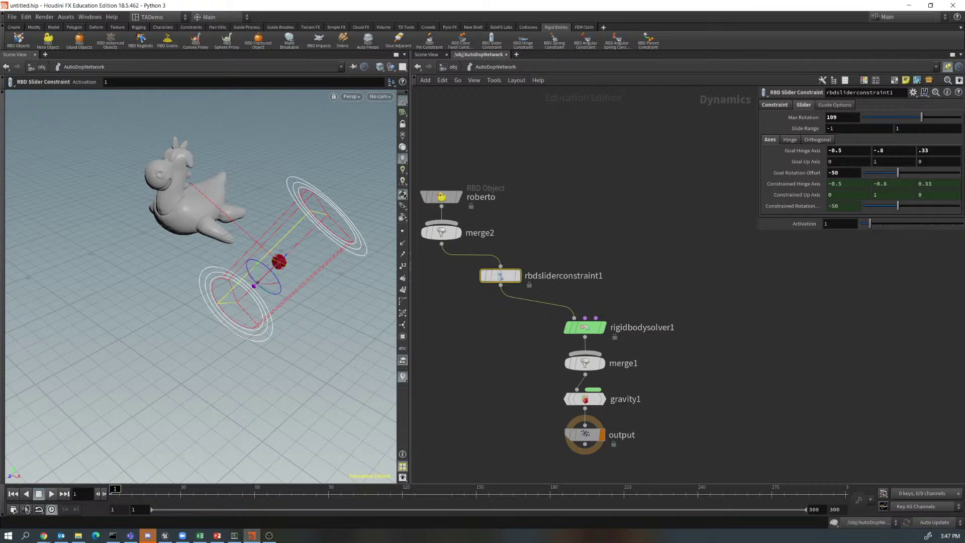
# Play the simulation to check roberto's motion with the -50 rotation offset, and return to the first frame.
pyautogui.click(51, 494)
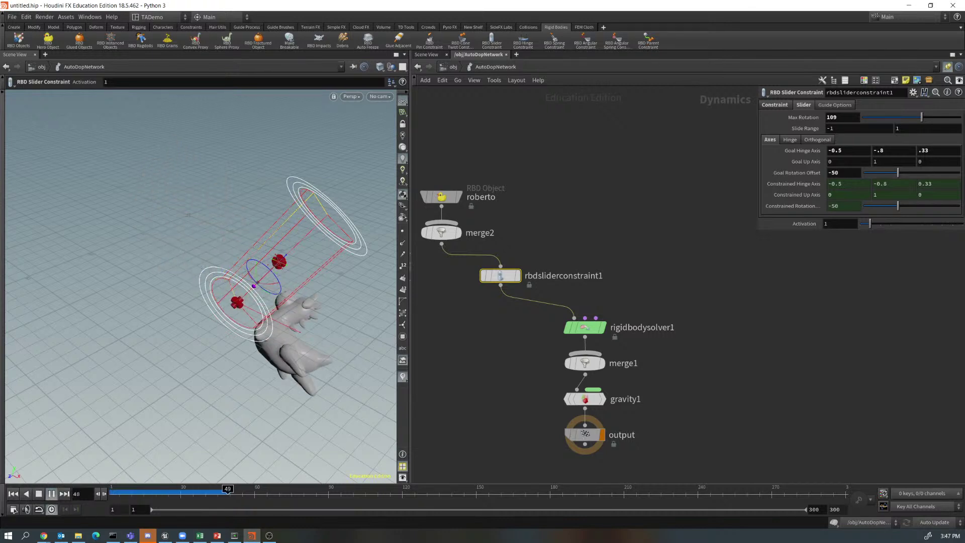
pyautogui.click(51, 493)
pyautogui.click(13, 493)
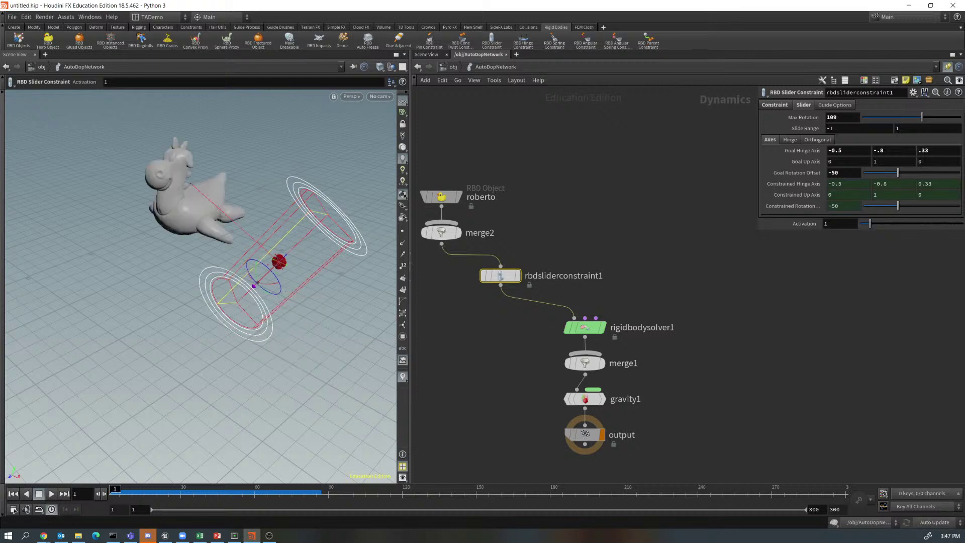
# Set the slider constraint's Goal Rotation Offset to 50, play the simulation and return to the first frame.
pyautogui.doubleClick(834, 172)
pyautogui.write('50')
pyautogui.press('Return')
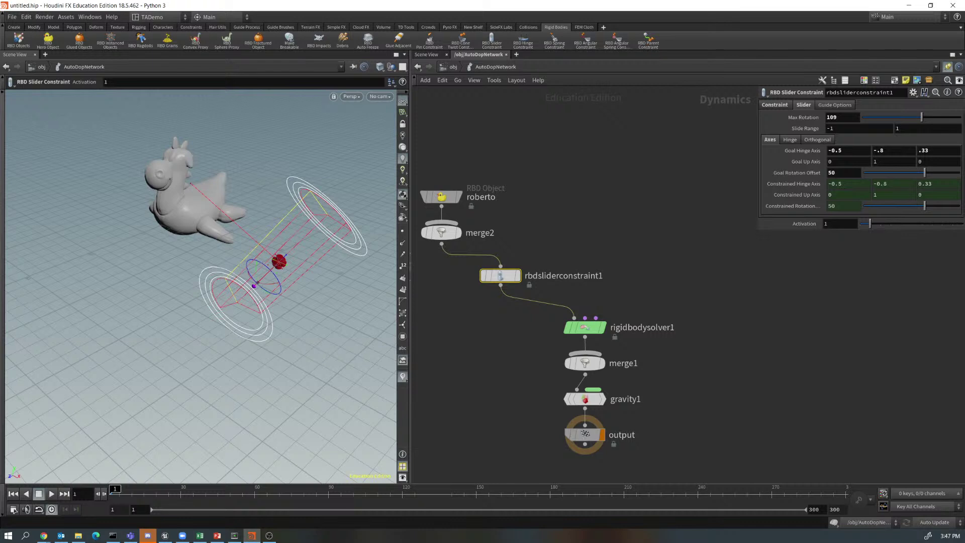
pyautogui.click(51, 494)
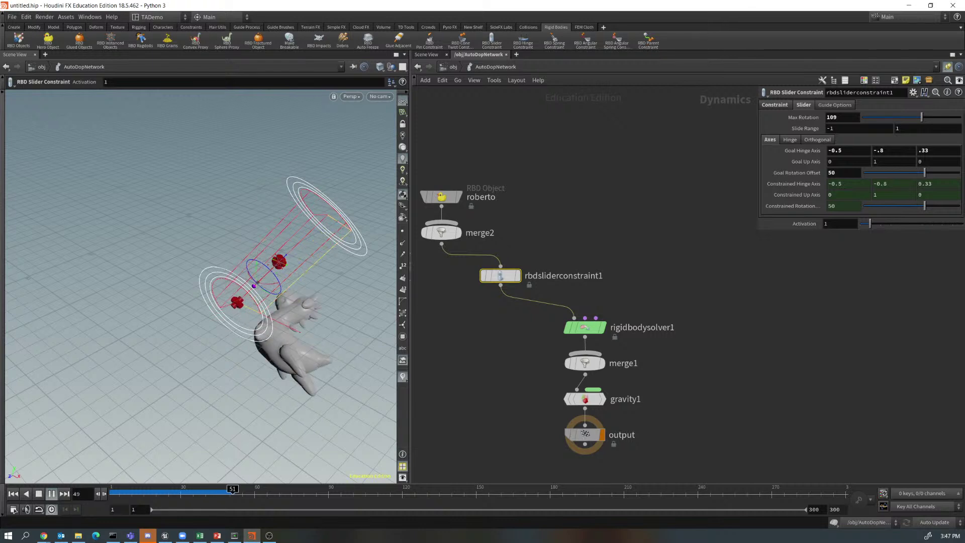
pyautogui.click(51, 494)
pyautogui.click(13, 494)
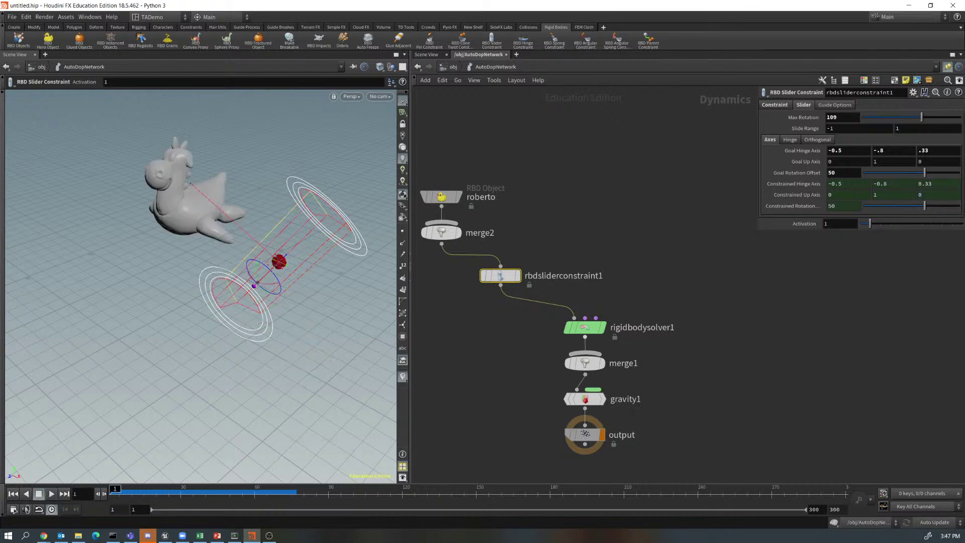
# Set the Z component of roberto's initial Velocity to -10.
pyautogui.click(441, 196)
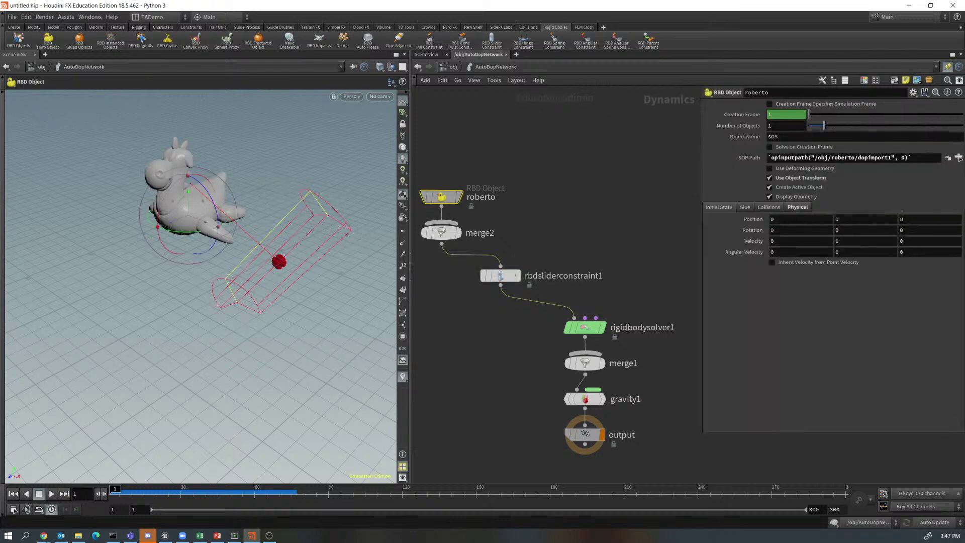
pyautogui.click(930, 241)
pyautogui.write('-10')
pyautogui.press('Return')
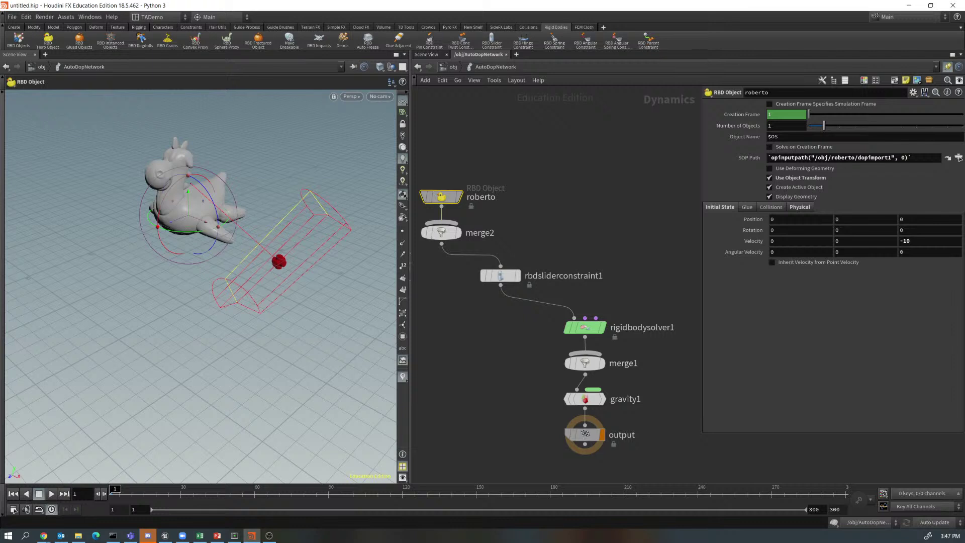
# Replay the simulation several times to examine how roberto moves along the slider with its initial velocity, ending at the first frame.
pyautogui.press('Up')
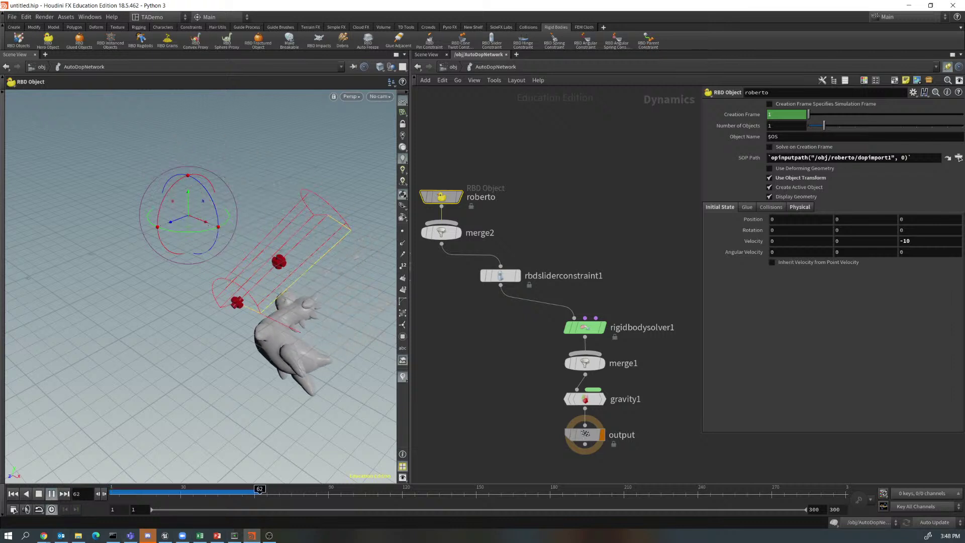
pyautogui.press('Up')
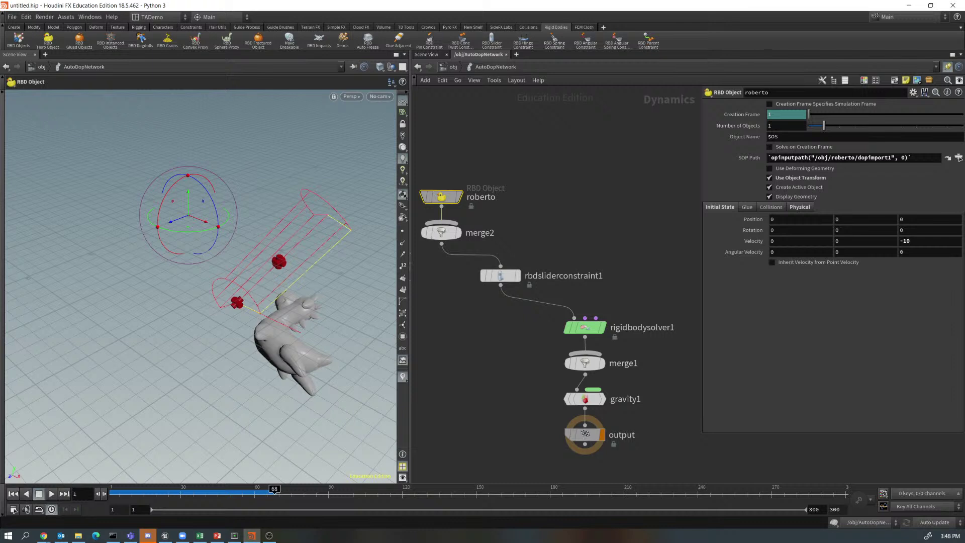
pyautogui.hotkey('ctrl', 'Up')
pyautogui.press('Up')
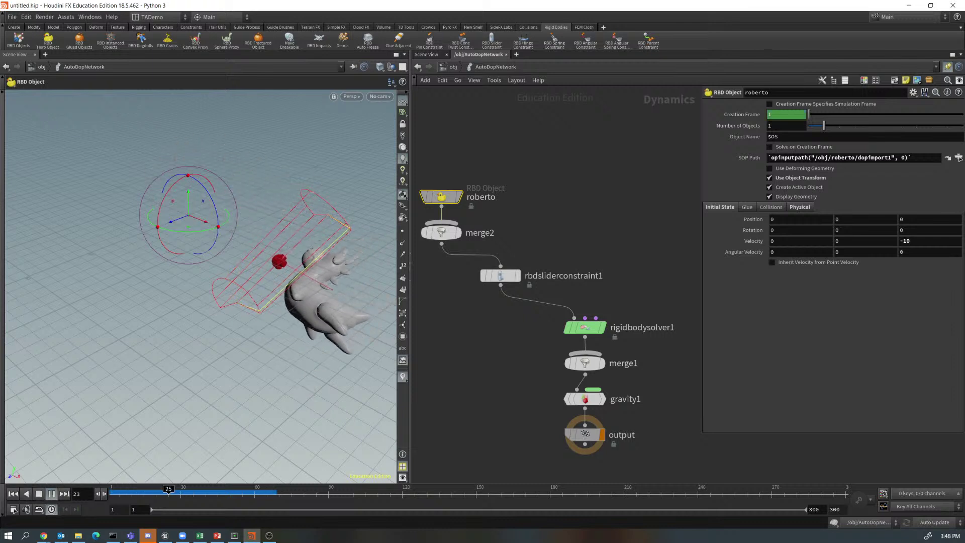
pyautogui.click(51, 494)
pyautogui.click(13, 493)
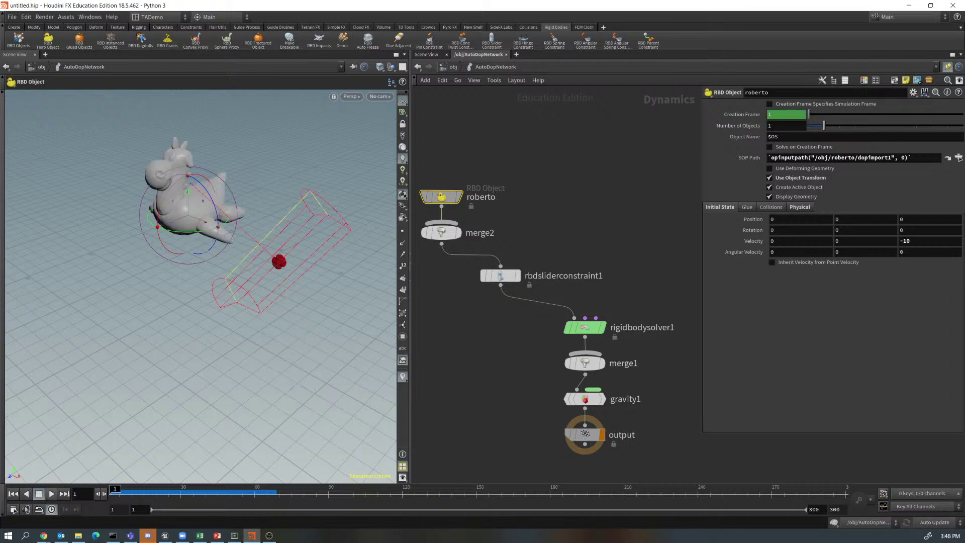
pyautogui.click(51, 493)
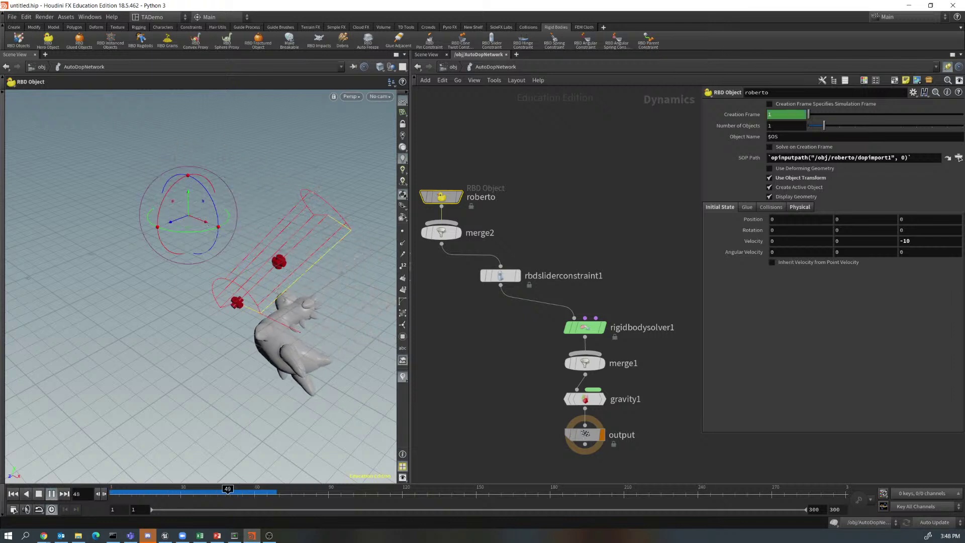
pyautogui.click(51, 493)
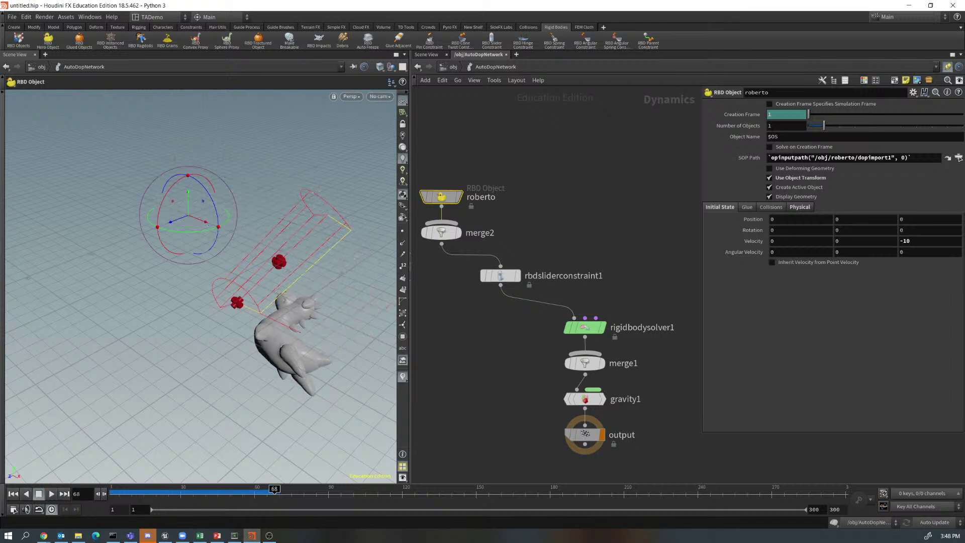
pyautogui.click(13, 494)
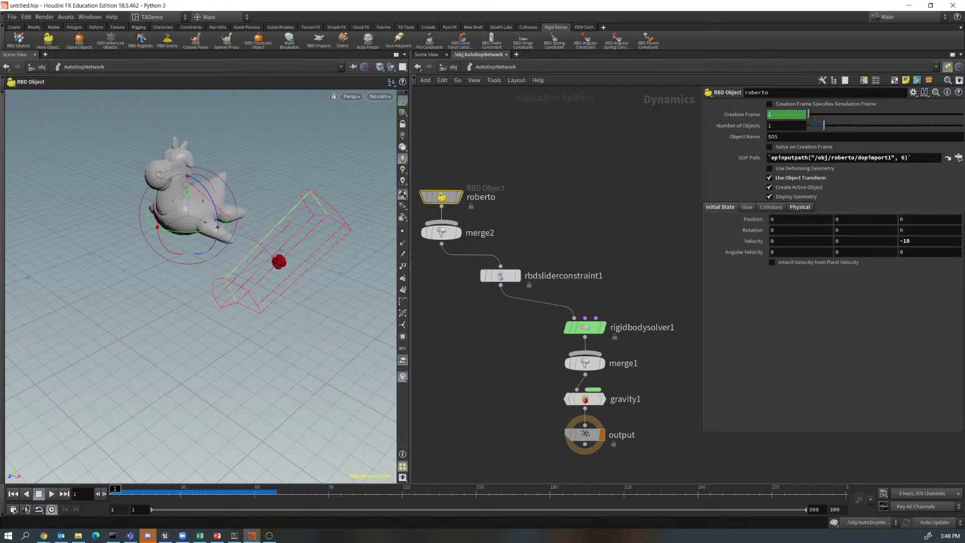
# Set the Goal Rotation Offset of rbdsliderconstraint1 to 135, play the simulation and return to the first frame.
pyautogui.keyDown('alt'); pyautogui.moveTo(236, 301); pyautogui.dragTo(211, 279); pyautogui.keyUp('alt')
pyautogui.press('Return')
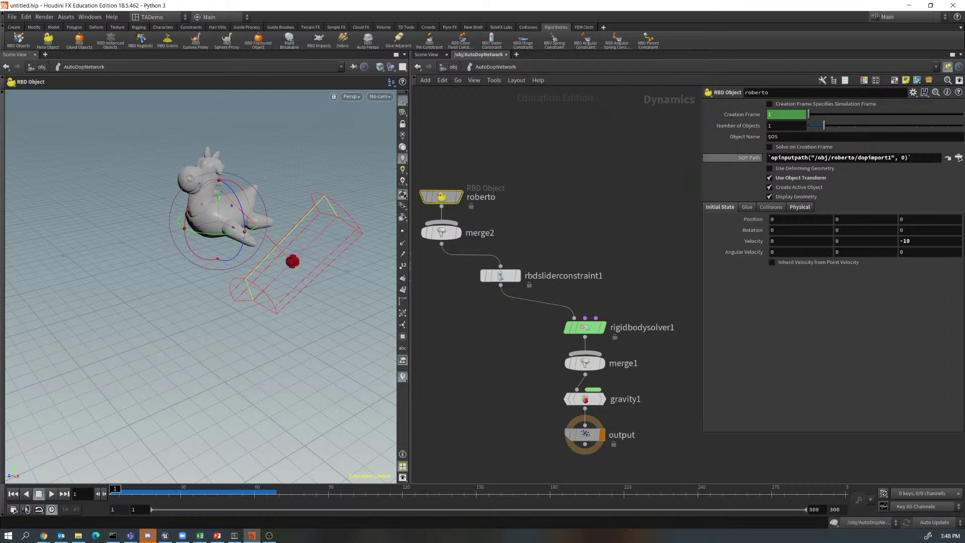
pyautogui.click(500, 275)
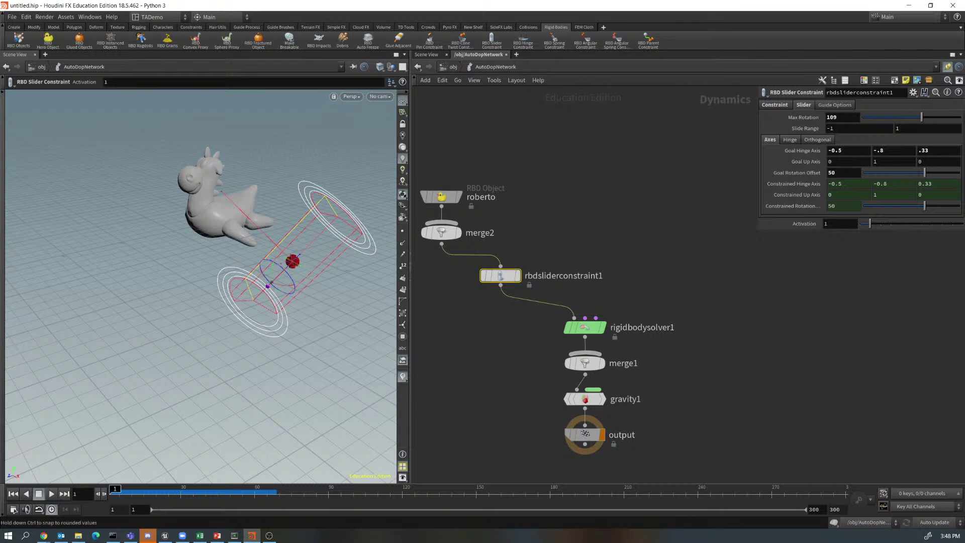
pyautogui.moveTo(925, 172); pyautogui.dragTo(947, 172)
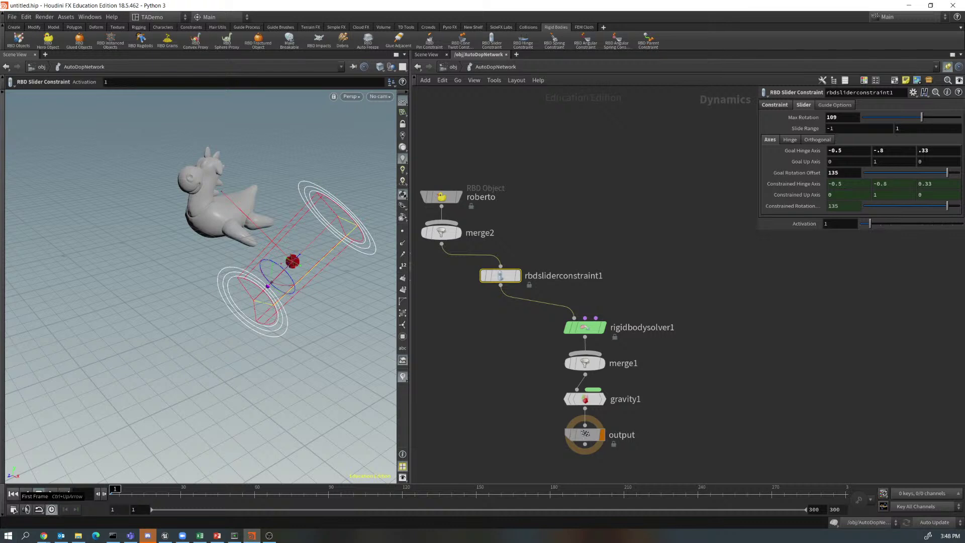
pyautogui.click(51, 494)
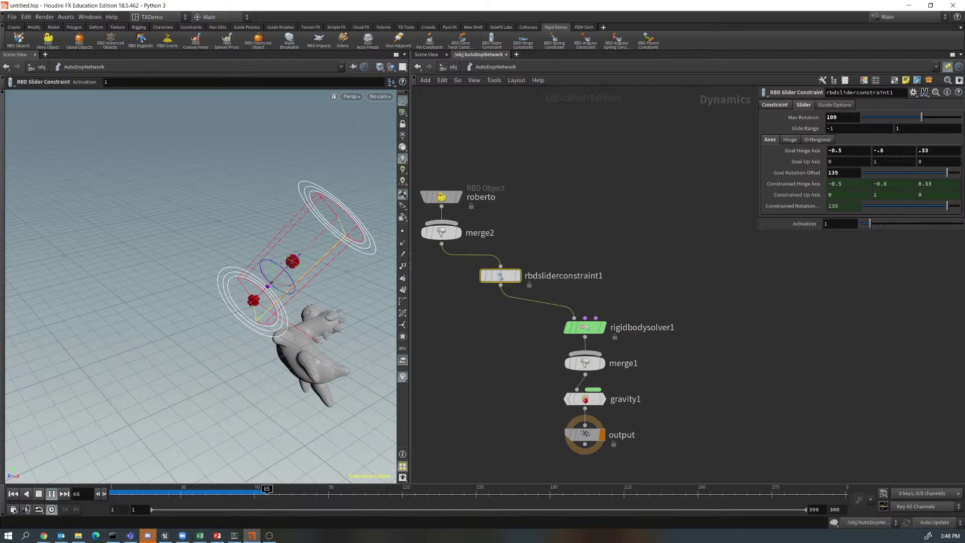
pyautogui.click(51, 493)
pyautogui.click(13, 494)
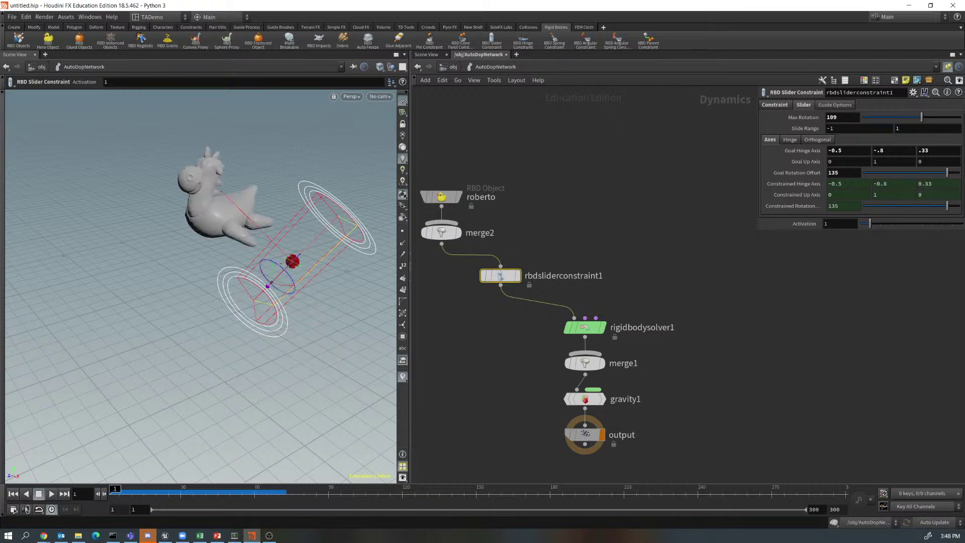
# Insert an RBD Spring Constraint node between rbdsliderconstraint1 and rigidbodysolver1, shifting the slider node slightly to make room.
pyautogui.hotkey('alt', 'Tab')
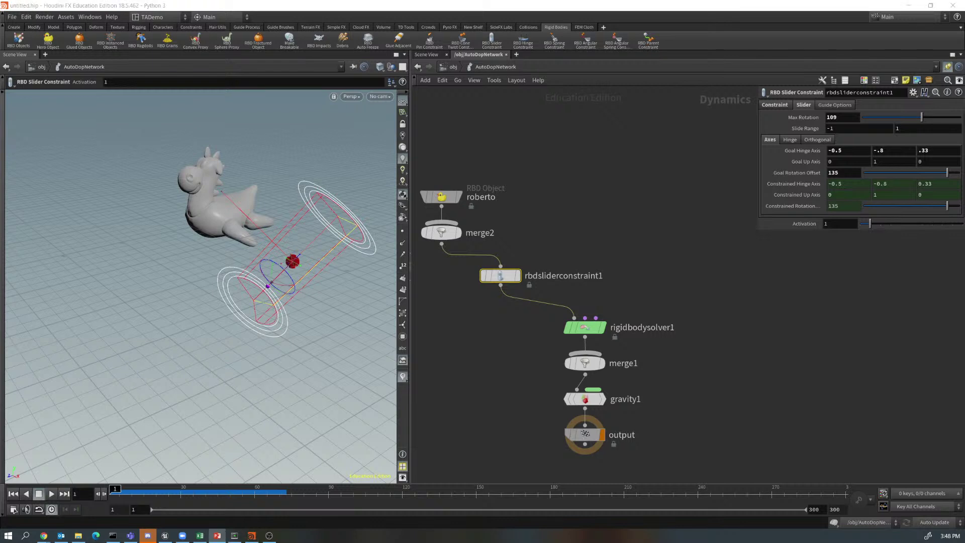
pyautogui.moveTo(500, 275); pyautogui.dragTo(517, 260)
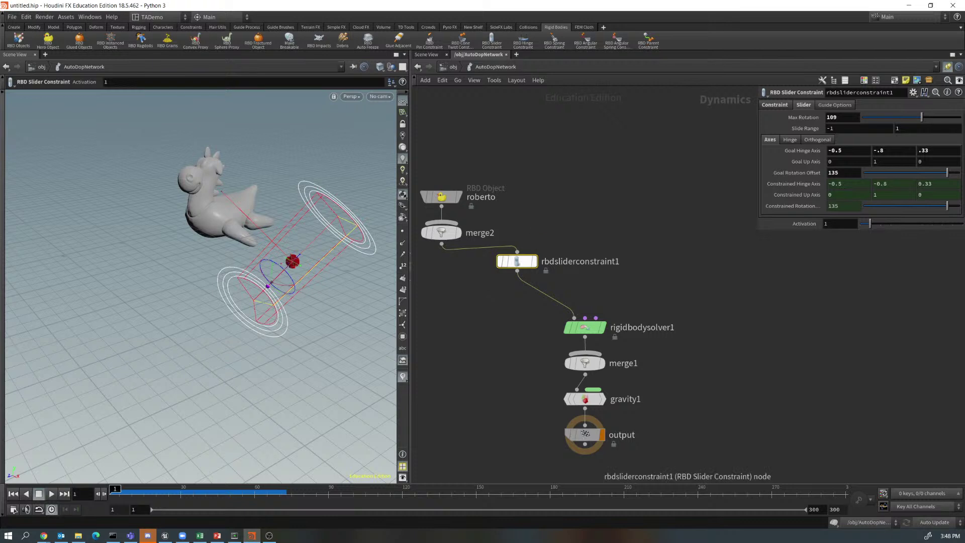
pyautogui.press('Tab')
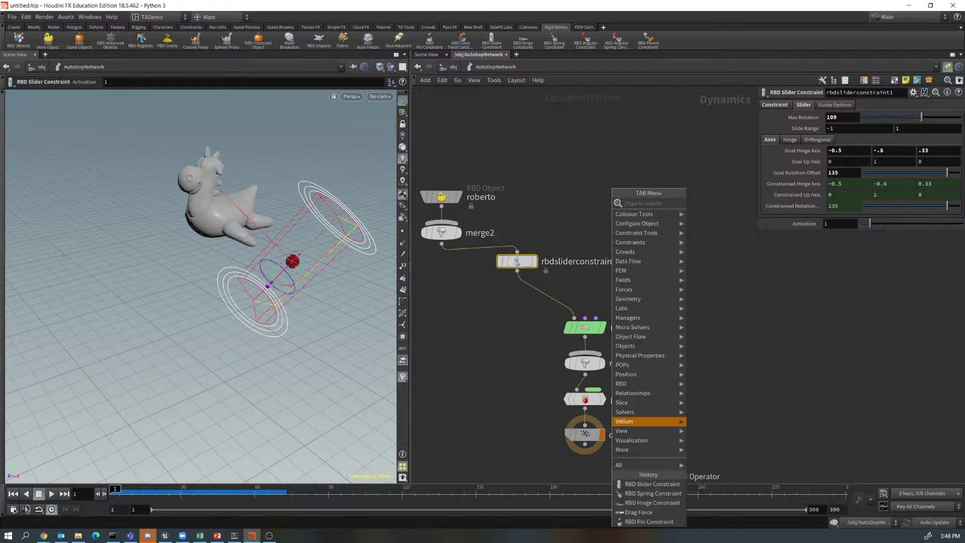
pyautogui.click(653, 493)
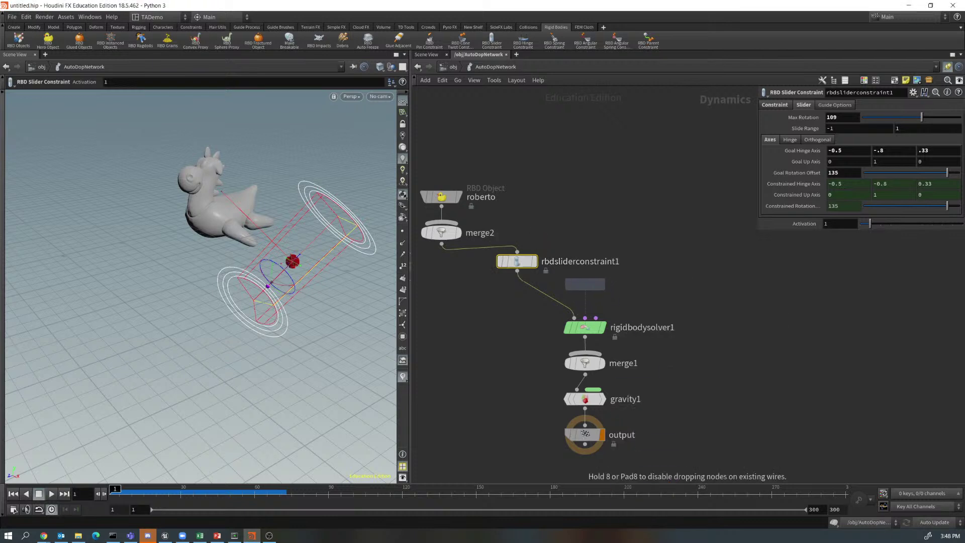
pyautogui.click(545, 291)
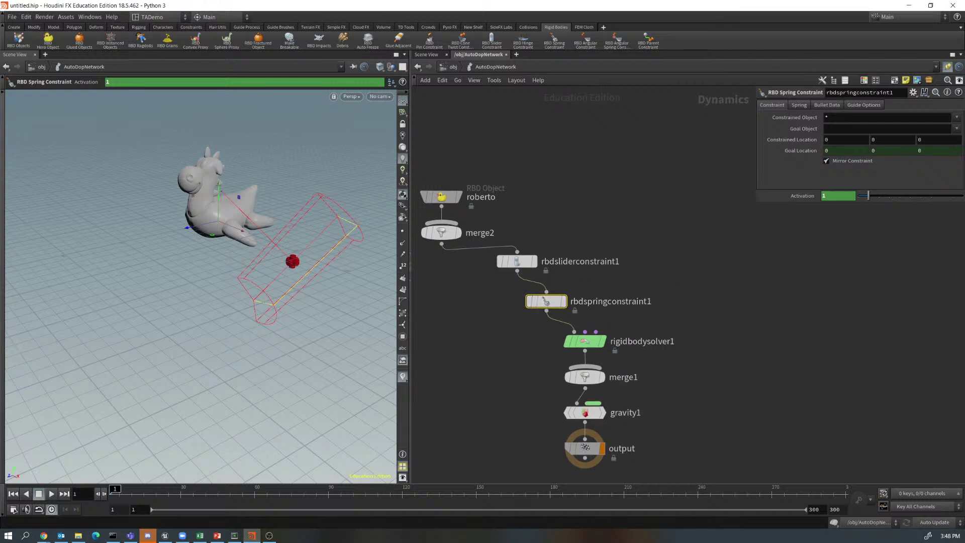
# Set the spring constraint's Constrained Location to 2, 1.75, -0.8.
pyautogui.press('Escape')
pyautogui.moveTo(201, 281); pyautogui.dragTo(166, 279)
pyautogui.press('Return')
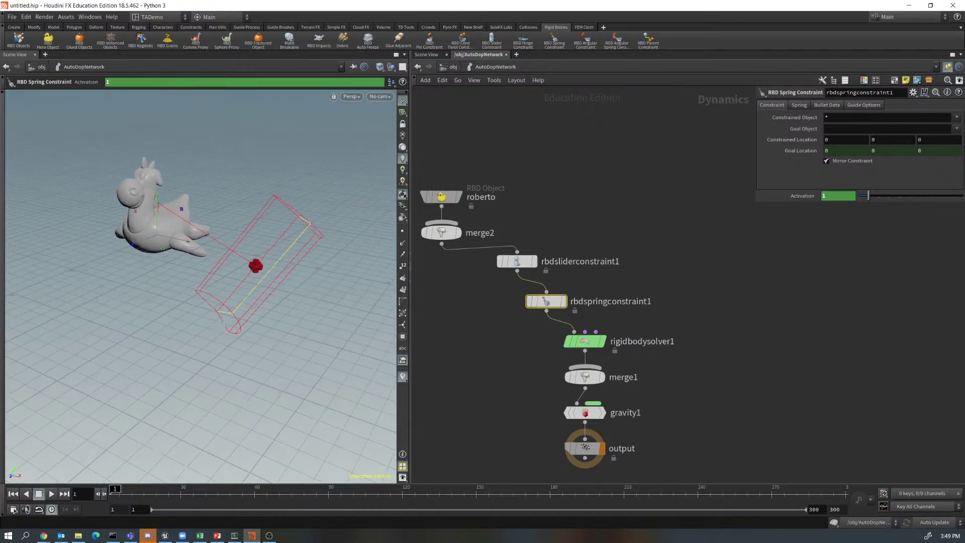
pyautogui.click(846, 140)
pyautogui.press('Tab')
pyautogui.write('1.75')
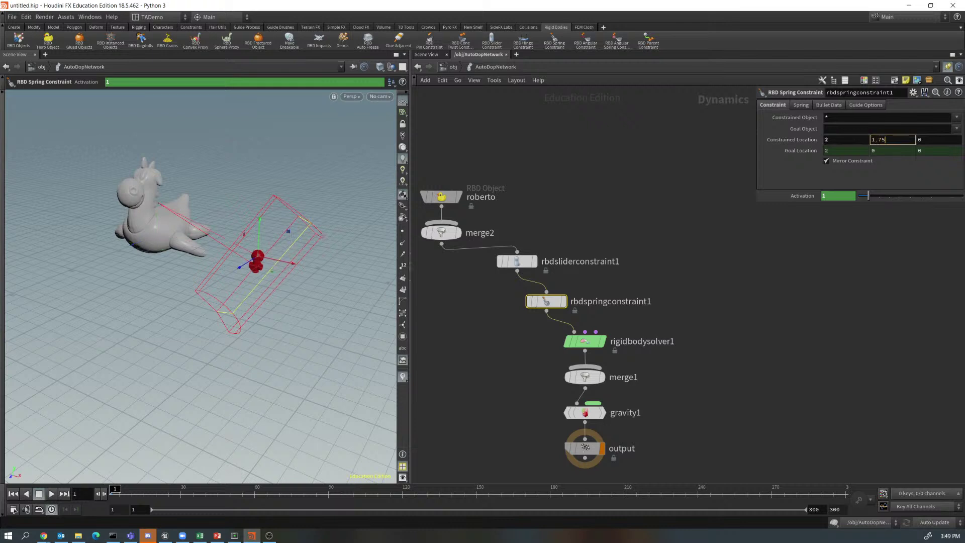
pyautogui.press('Tab')
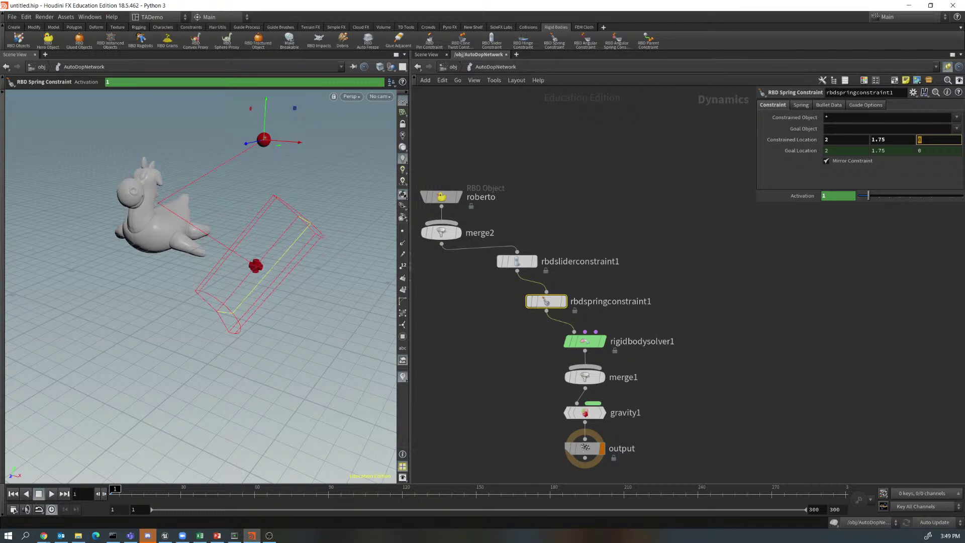
pyautogui.write('-.8')
pyautogui.press('Return')
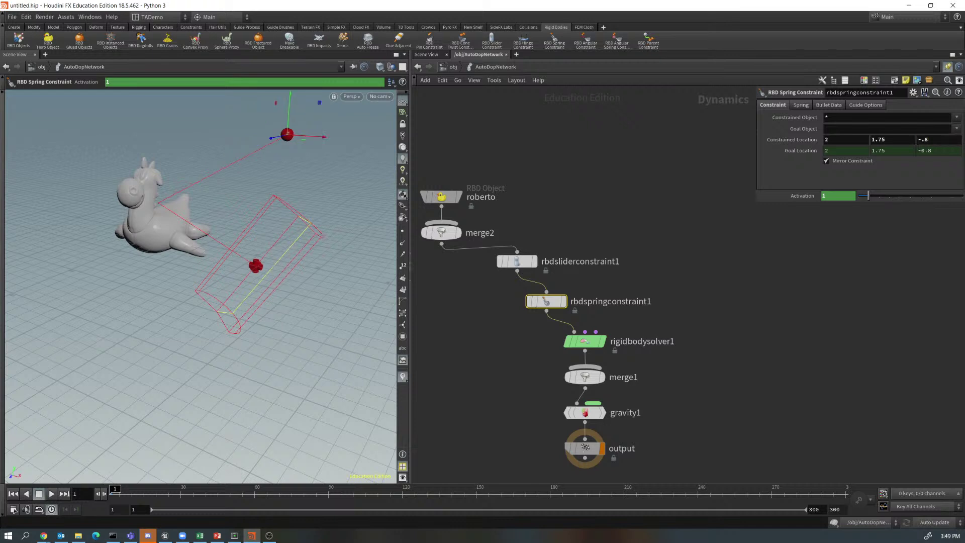
# Play the simulation to examine the combined spring and slider motion on roberto, and return to the first frame.
pyautogui.press('Escape')
pyautogui.moveTo(201, 276); pyautogui.dragTo(161, 276)
pyautogui.press('Return')
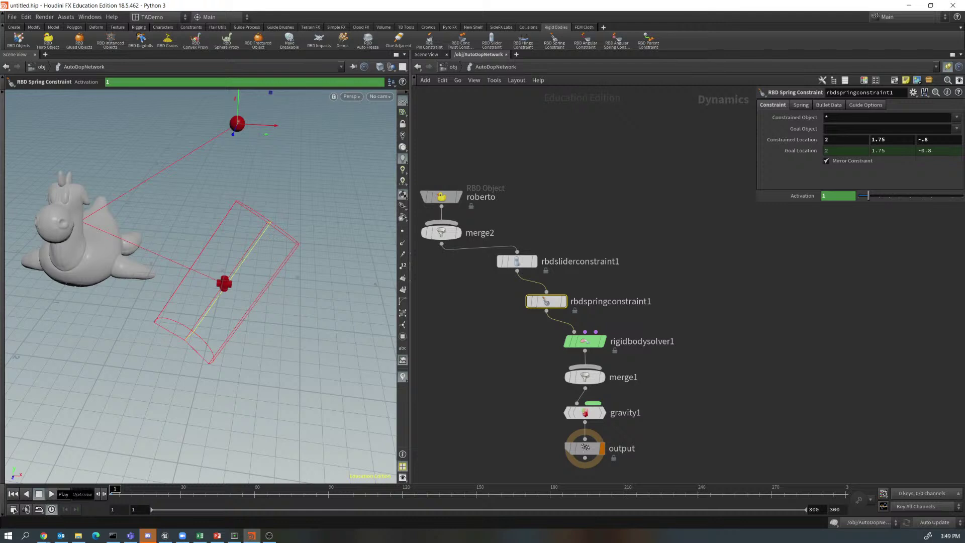
pyautogui.click(51, 494)
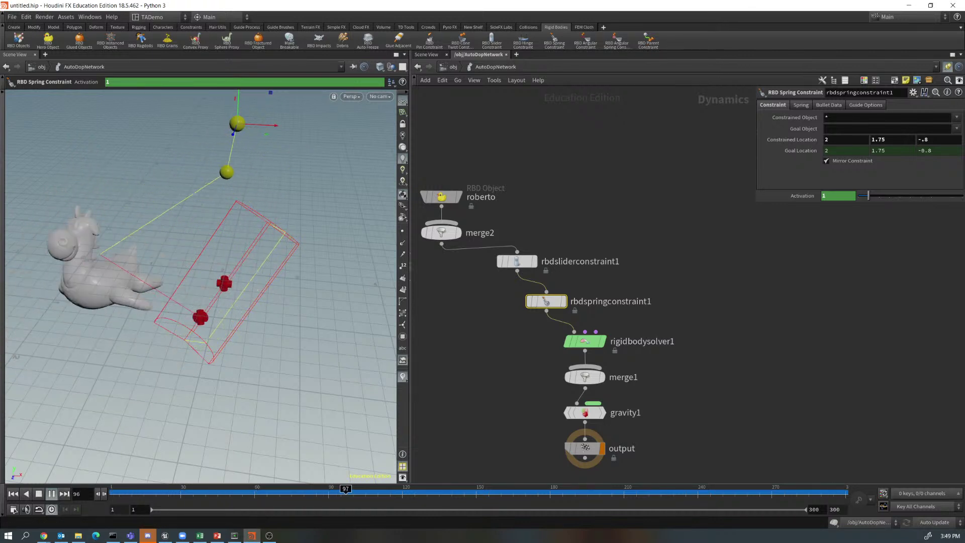
pyautogui.press('Up')
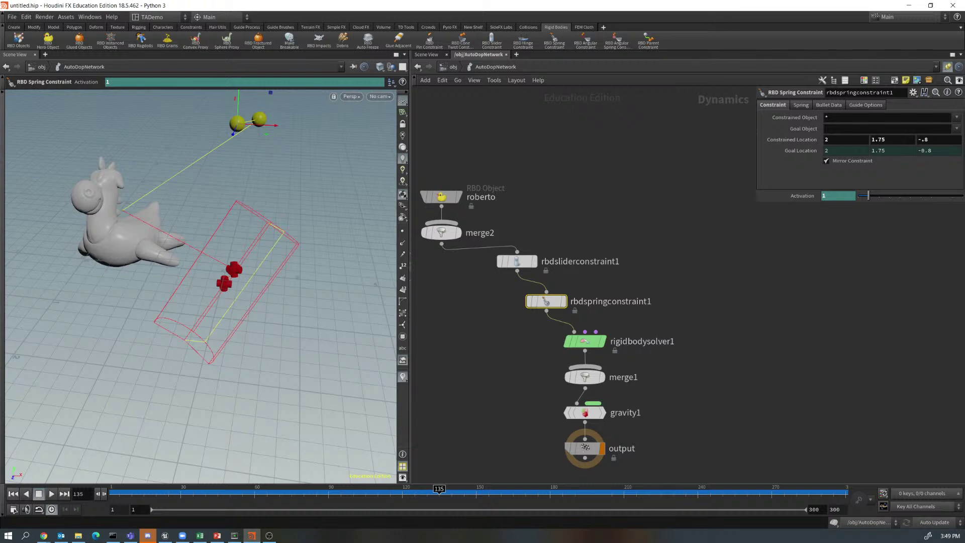
pyautogui.click(13, 494)
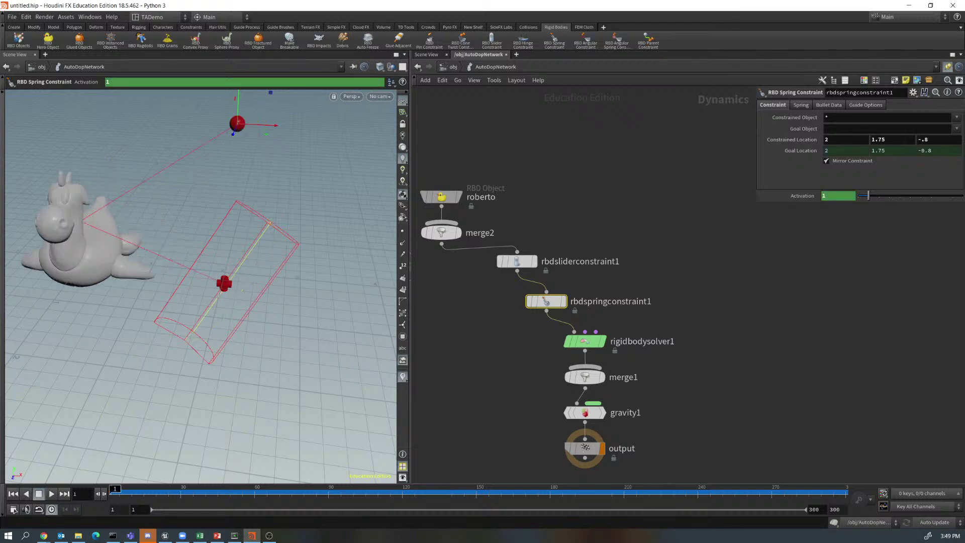
# Set the Strength of rbdspringconstraint1 to 52632.
pyautogui.click(800, 105)
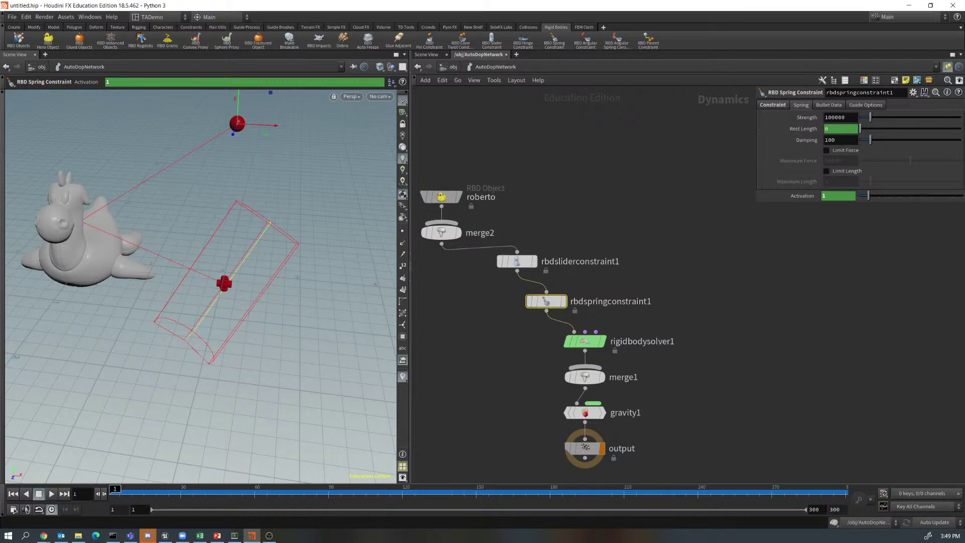
pyautogui.click(840, 117)
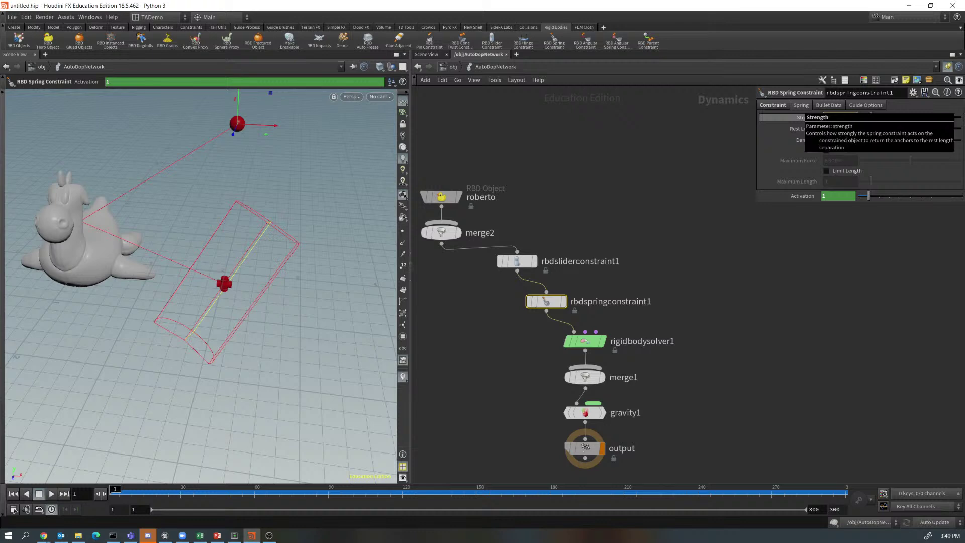
pyautogui.press('Return')
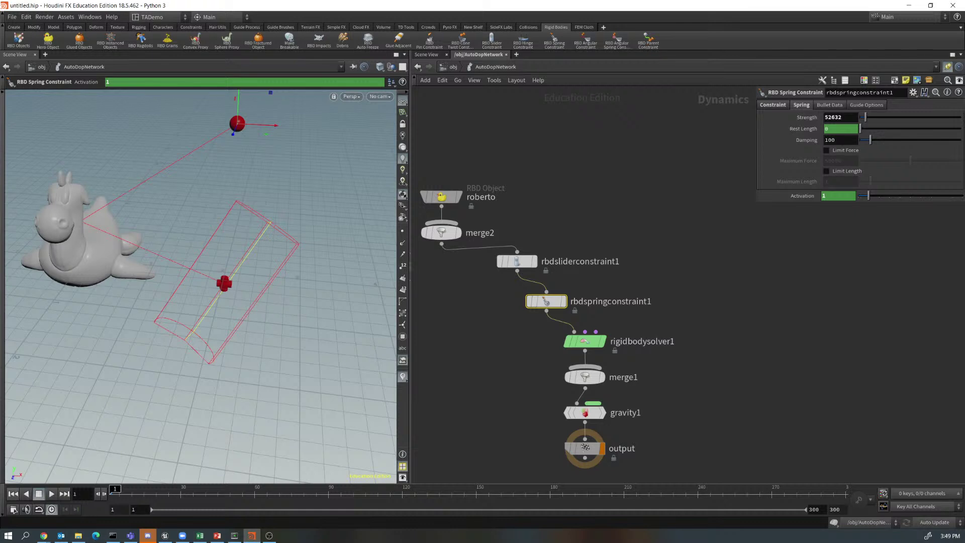
# Preview the spring and slider motion from the first frame, and set the Damping of rbdspringconstraint1 to 1000.
pyautogui.click(51, 493)
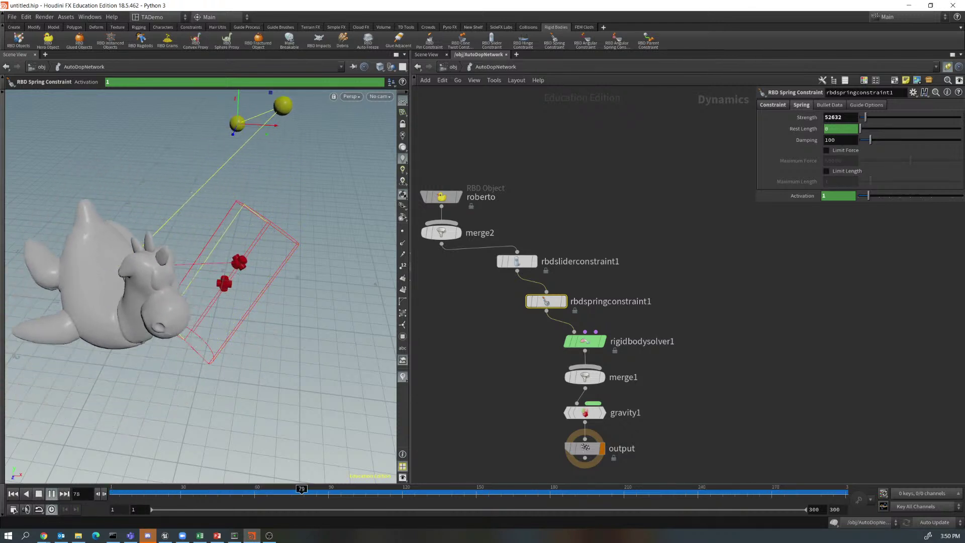
pyautogui.click(14, 493)
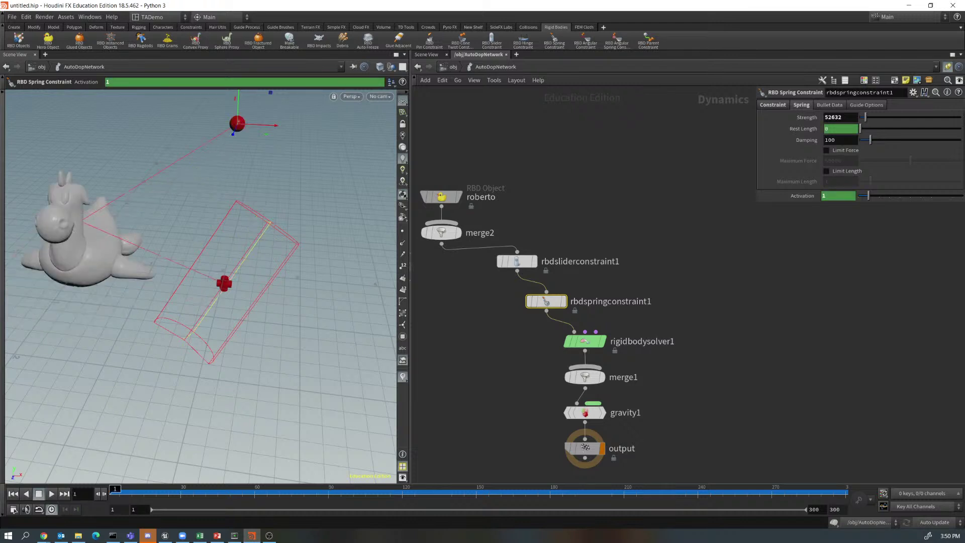
pyautogui.click(837, 140)
pyautogui.write('0')
pyautogui.press('Return')
pyautogui.moveTo(441, 232)
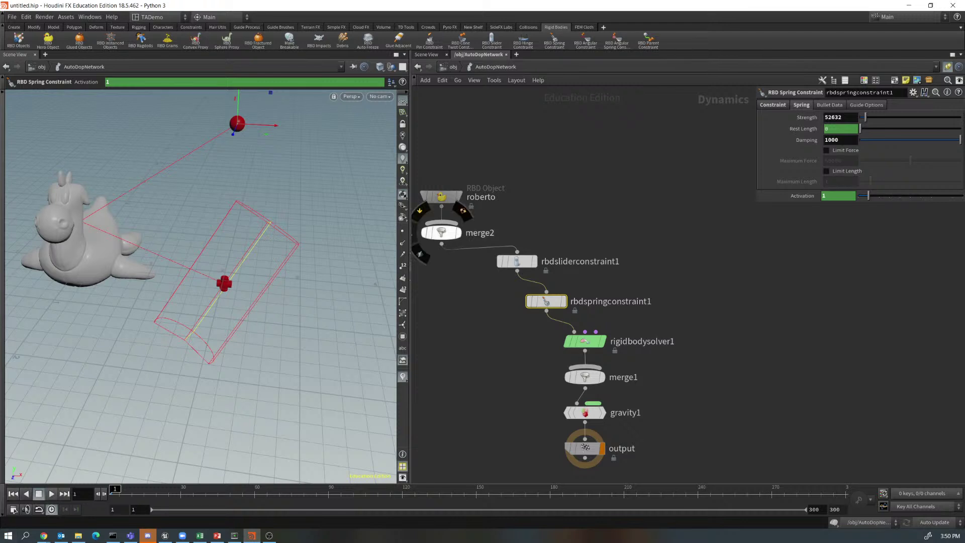
# Play the simulation to examine how roberto moves with the higher spring damping, and return to the first frame.
pyautogui.keyDown('alt'); pyautogui.moveTo(211, 242); pyautogui.dragTo(204, 292, button='middle'); pyautogui.keyUp('alt')
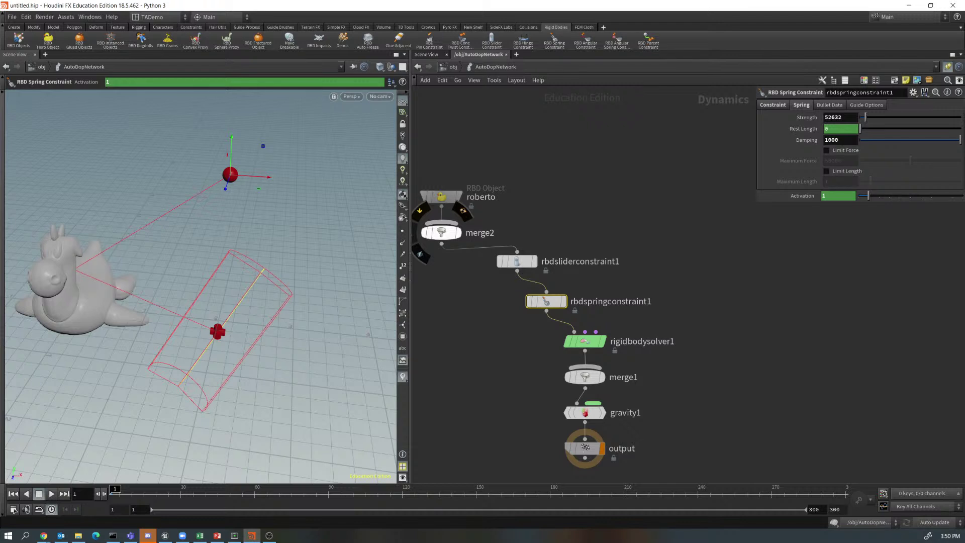
pyautogui.click(52, 493)
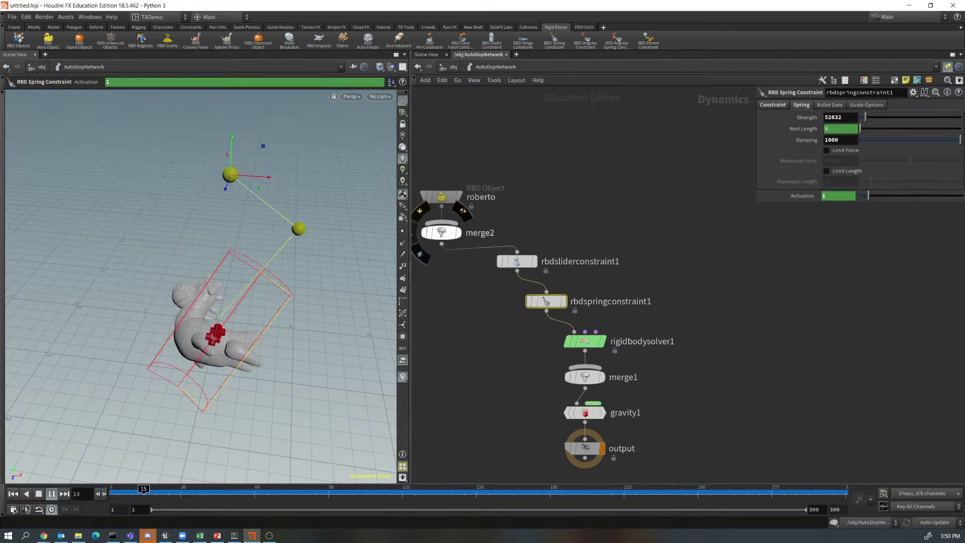
pyautogui.click(13, 494)
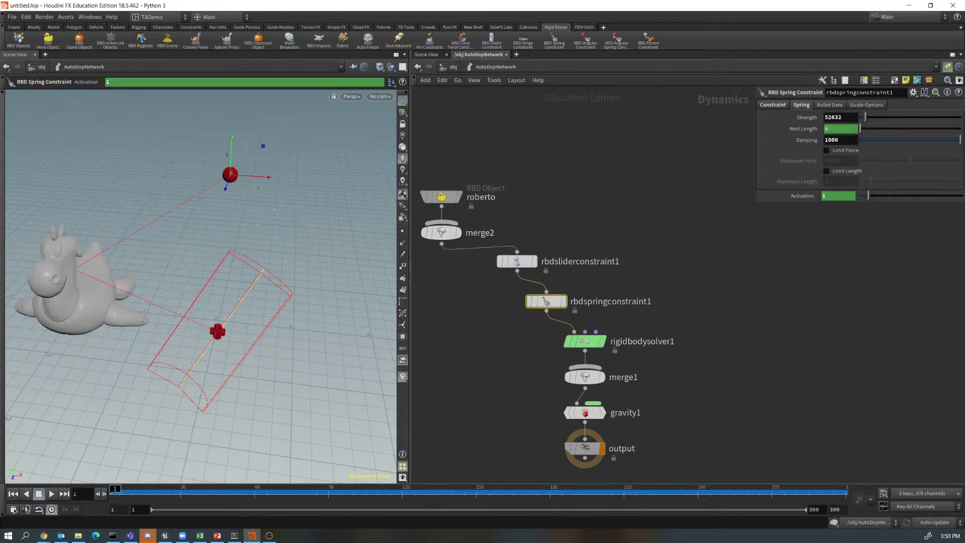
# Set the hinge Position Damping of rbdsliderconstraint1 to 100, and play the simulation to test it before returning to the first frame.
pyautogui.click(516, 261)
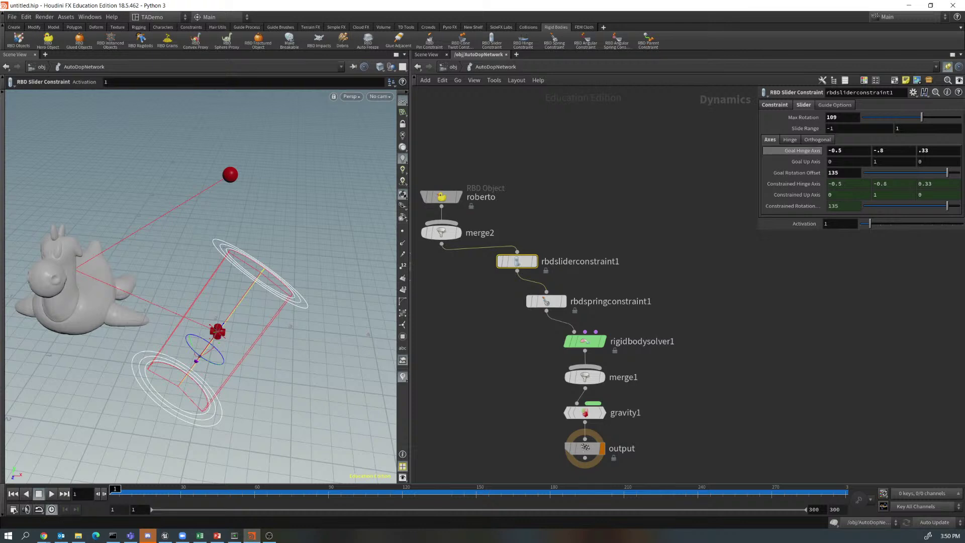
pyautogui.click(790, 140)
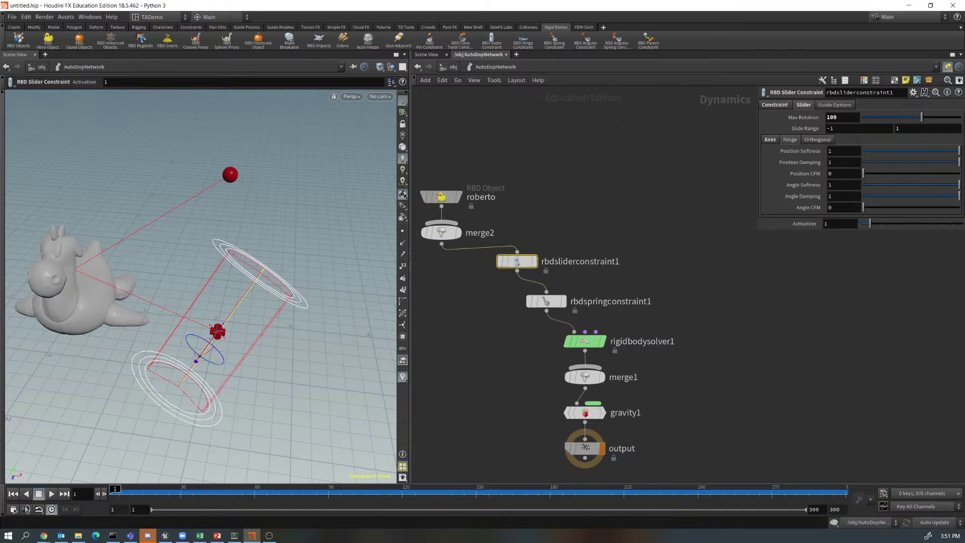
pyautogui.click(843, 162)
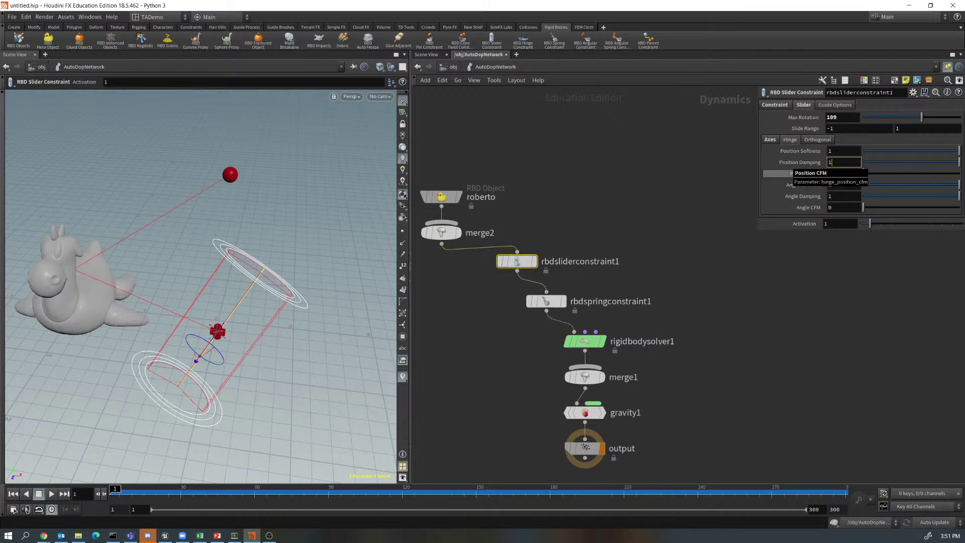
pyautogui.write('00')
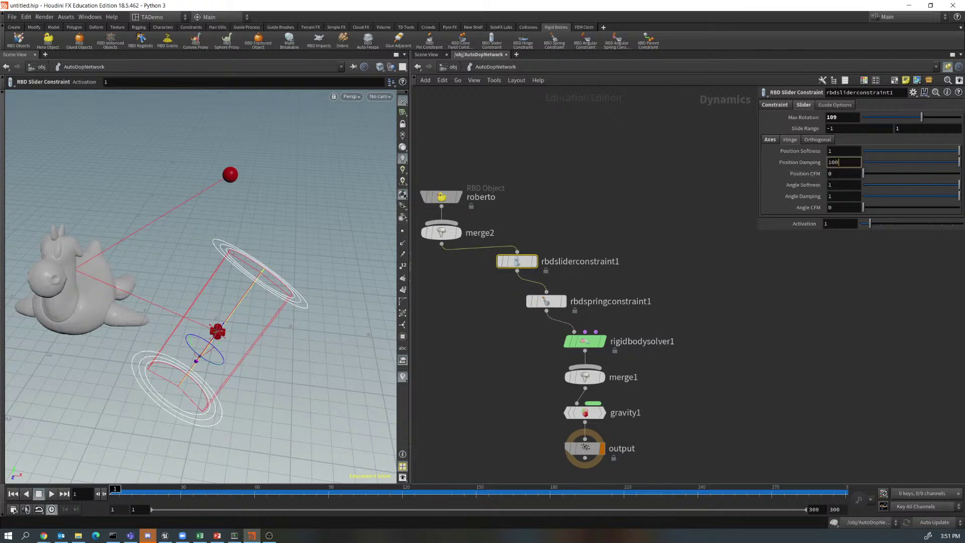
pyautogui.press('Return')
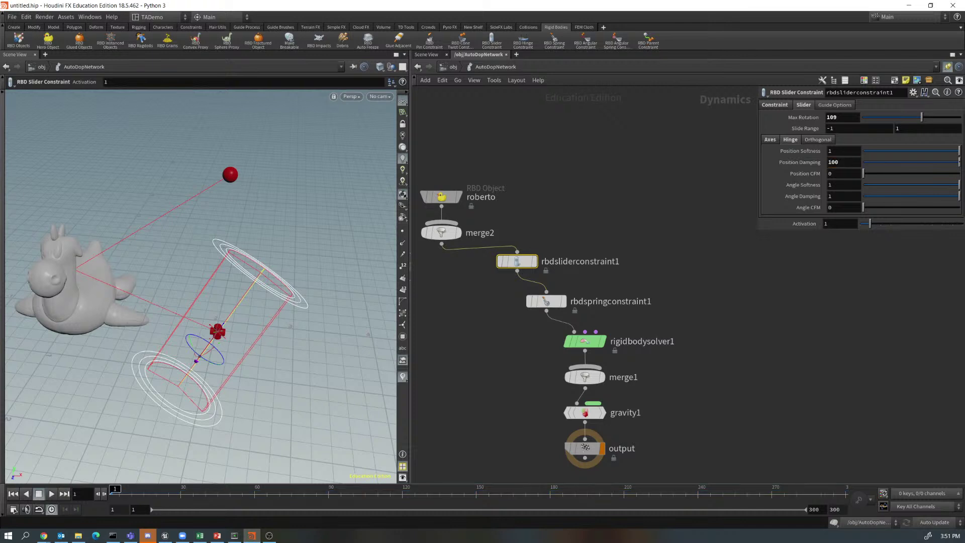
pyautogui.click(51, 493)
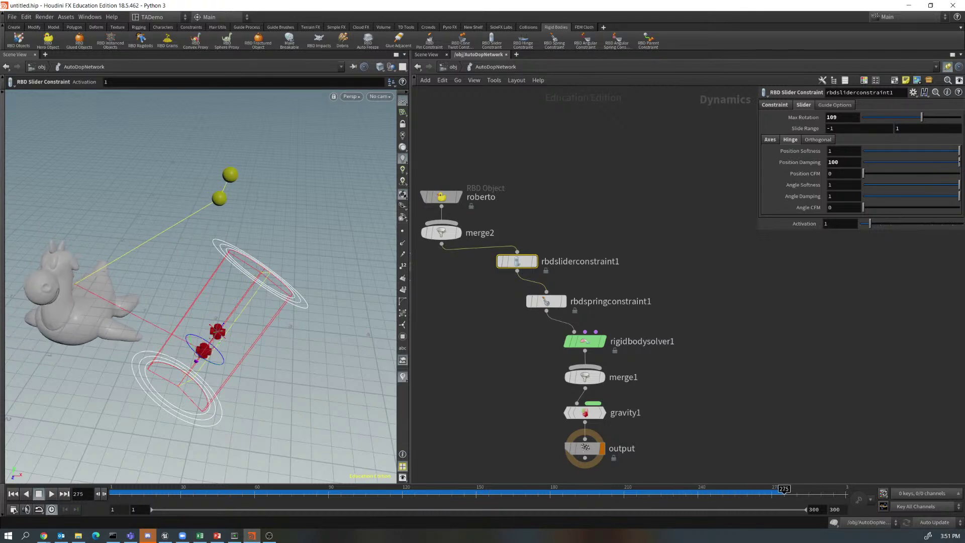
pyautogui.click(13, 493)
# Raise the slider constraint's hinge Position Damping to 100000, and play the simulation to test it before returning to the first frame.
pyautogui.click(844, 162)
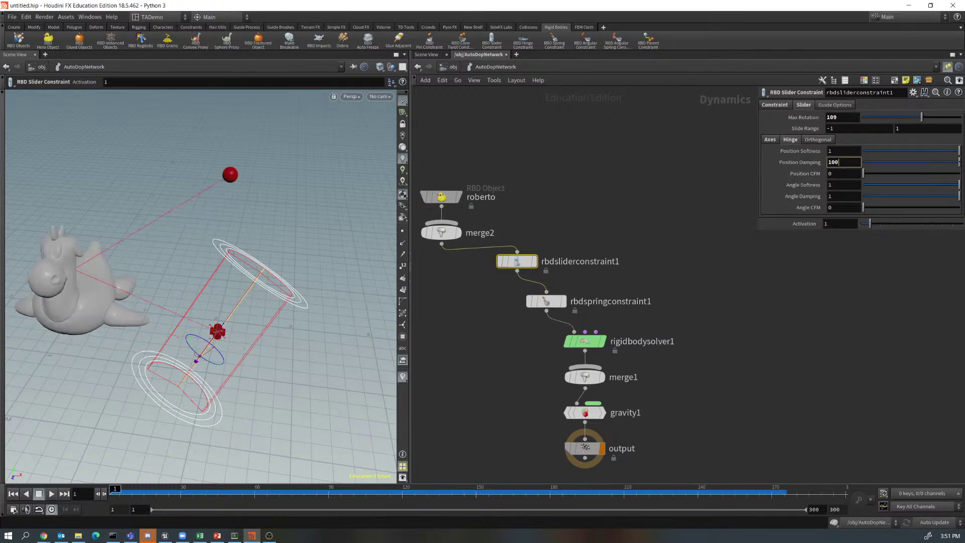
pyautogui.write('000')
pyautogui.press('Return')
pyautogui.click(51, 494)
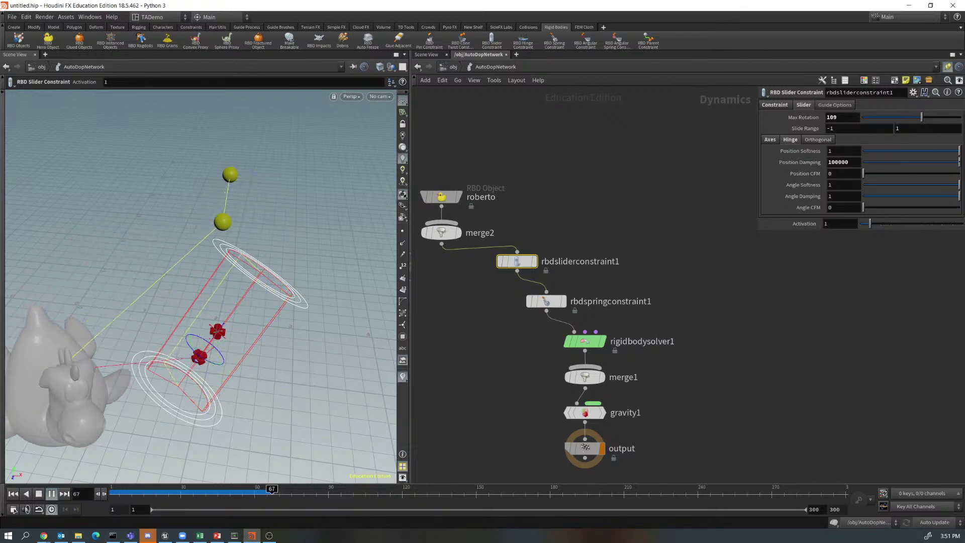
pyautogui.click(51, 494)
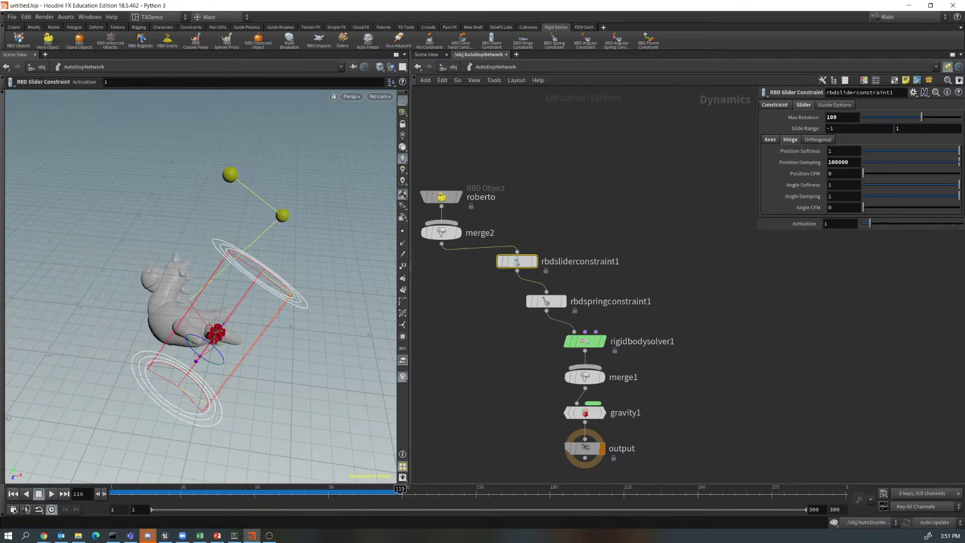
pyautogui.click(13, 493)
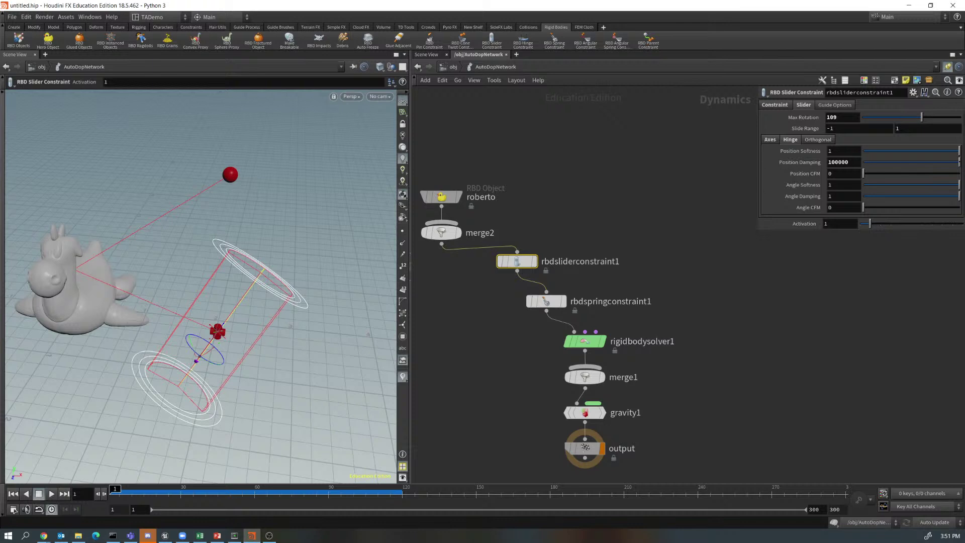
# Set the slider constraint's orthogonal Angle Softness to 100000, and play the simulation to test it before returning to the first frame.
pyautogui.click(818, 140)
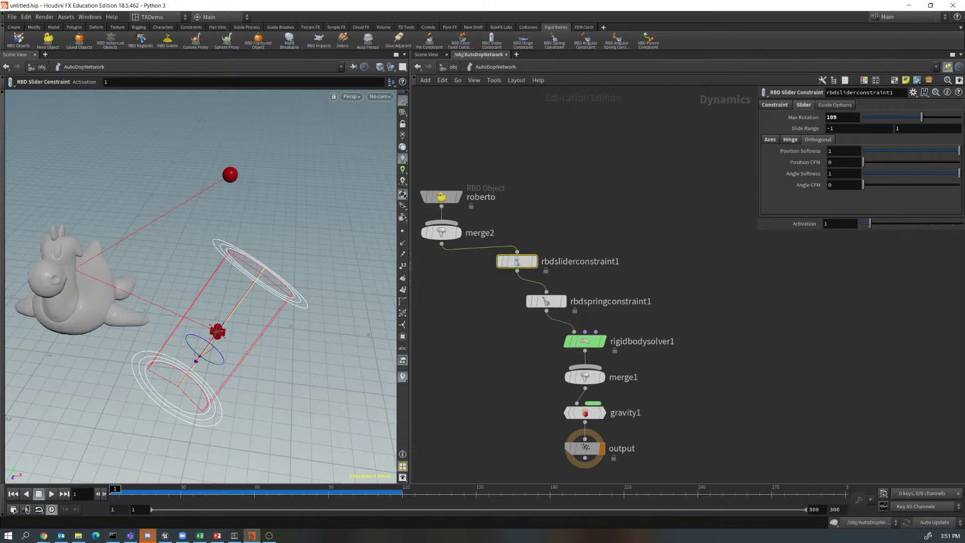
pyautogui.press('Escape')
pyautogui.moveTo(201, 251); pyautogui.dragTo(221, 262)
pyautogui.press('Return')
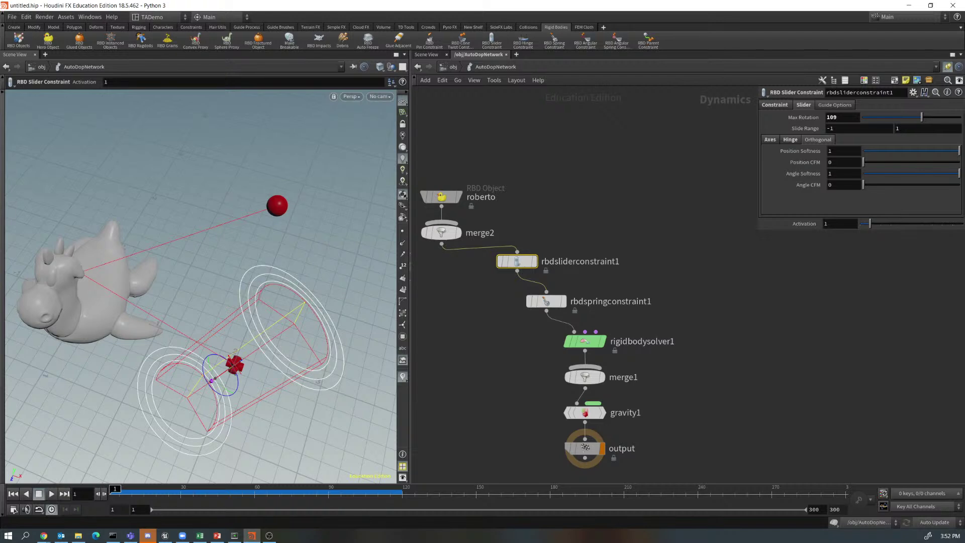
pyautogui.press('Escape')
pyautogui.moveTo(201, 276); pyautogui.dragTo(143, 228)
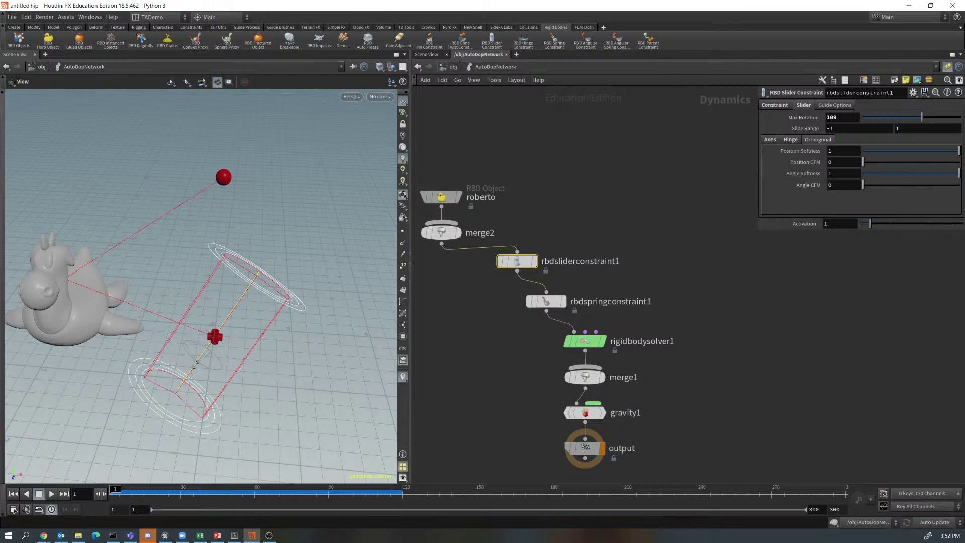
pyautogui.press('Return')
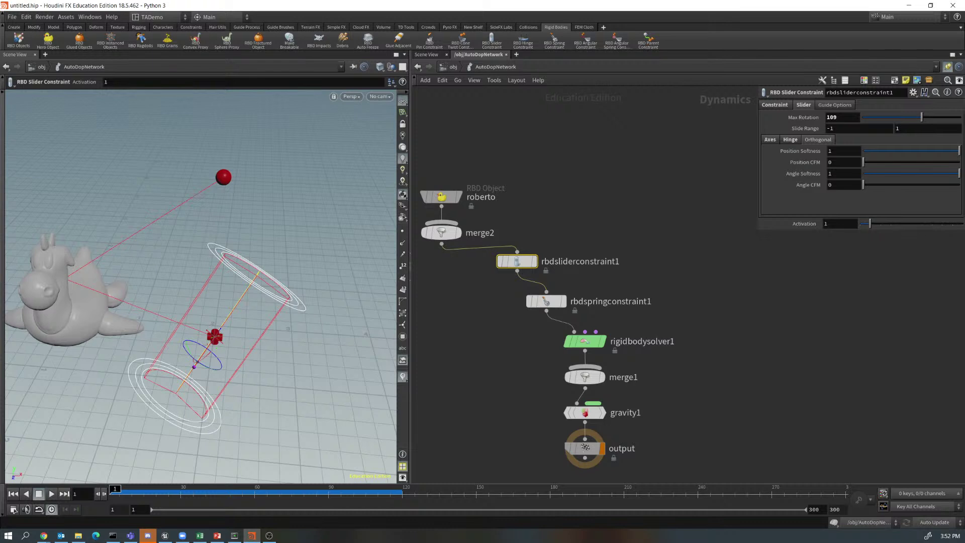
pyautogui.click(844, 173)
pyautogui.write('100000')
pyautogui.press('Return')
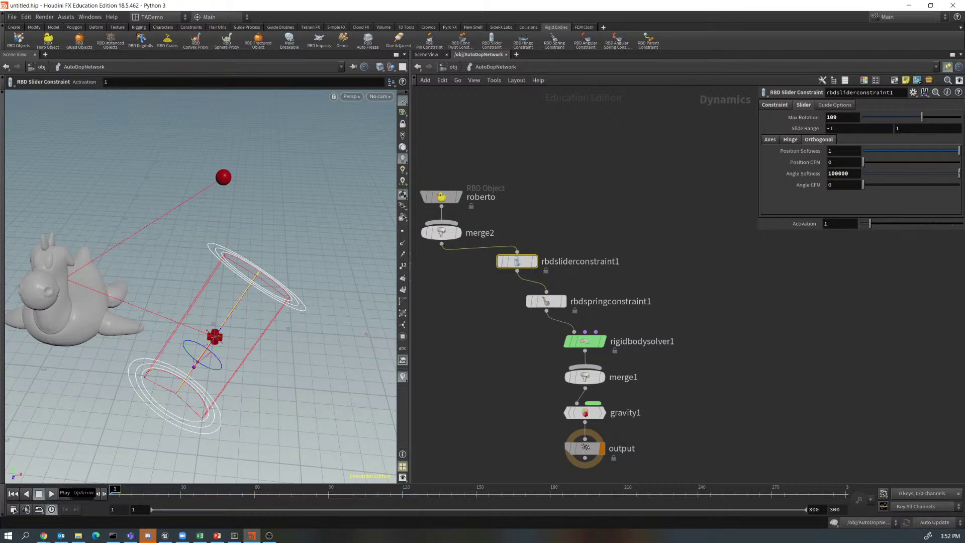
pyautogui.click(50, 493)
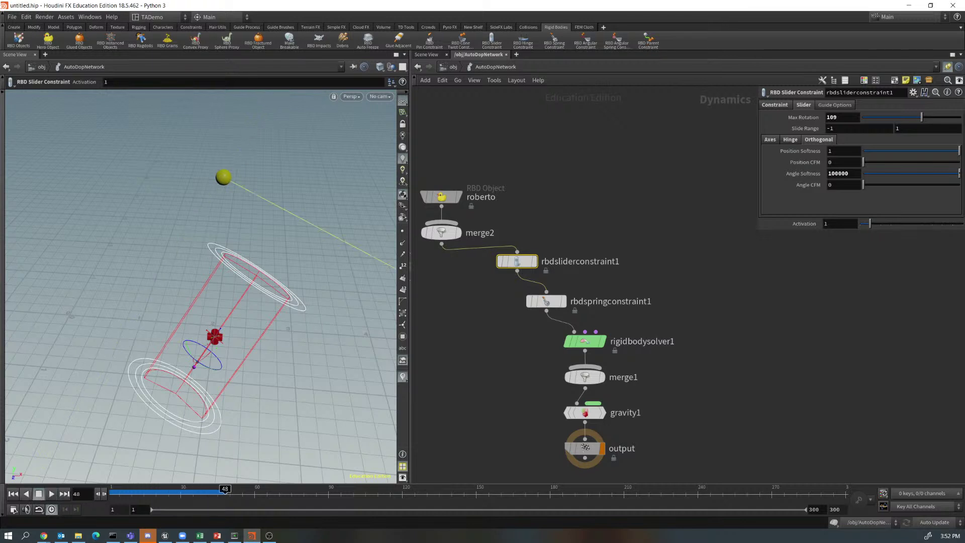
pyautogui.click(20, 492)
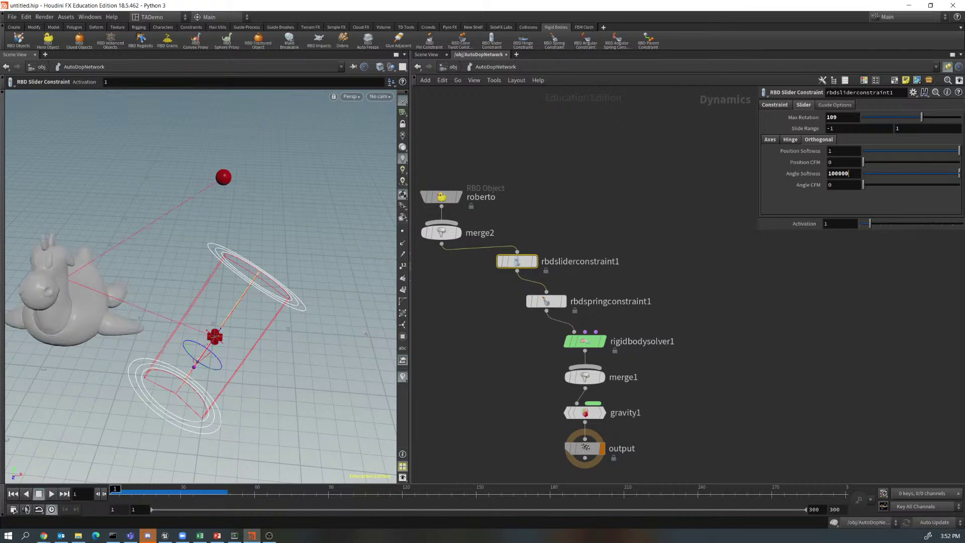
# Reduce the slider constraint's orthogonal Angle Softness to 100, and play the simulation to test it before returning to the first frame.
pyautogui.hotkey('shift', 'Left')
pyautogui.hotkey('shift', 'Left')
pyautogui.hotkey('shift', 'Left')
pyautogui.press('BackSpace')
pyautogui.press('Return')
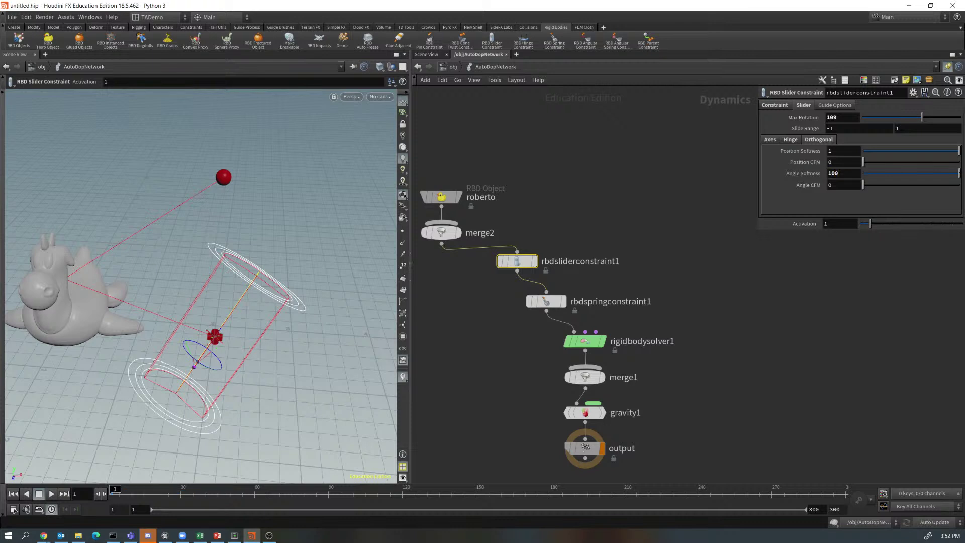
pyautogui.click(51, 493)
pyautogui.click(51, 494)
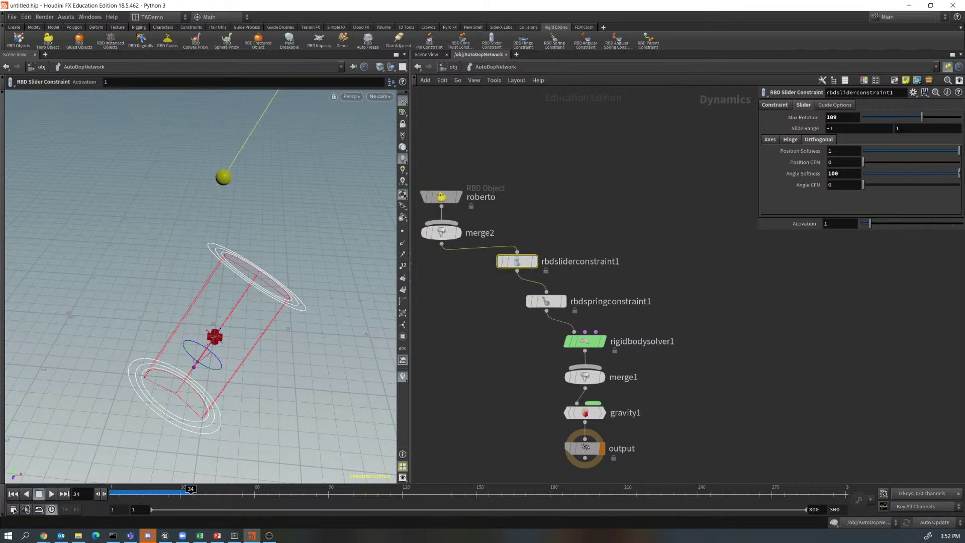
pyautogui.click(14, 493)
# Set the slider constraint's orthogonal Angle Softness to 2, and play the simulation to examine roberto's motion.
pyautogui.moveTo(838, 174); pyautogui.dragTo(827, 173)
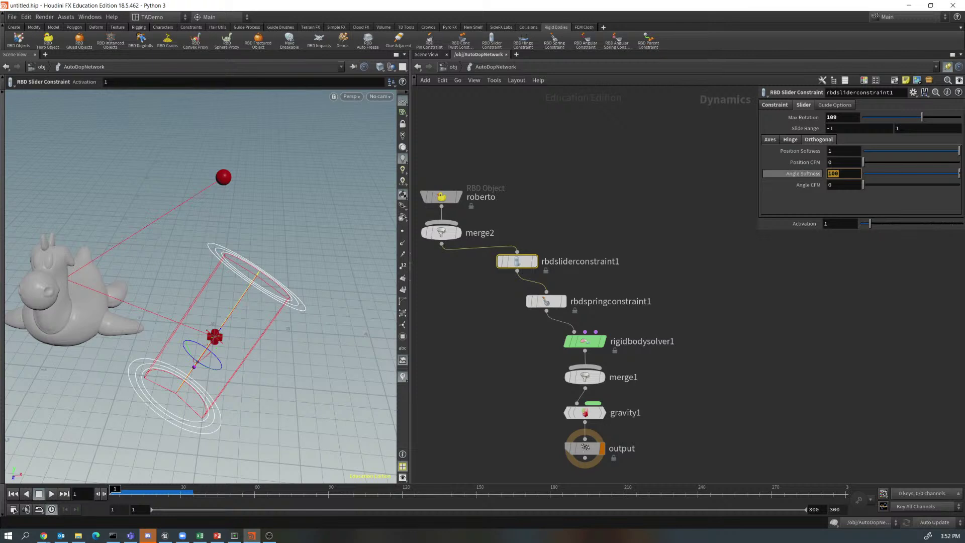
pyautogui.write('2')
pyautogui.press('Return')
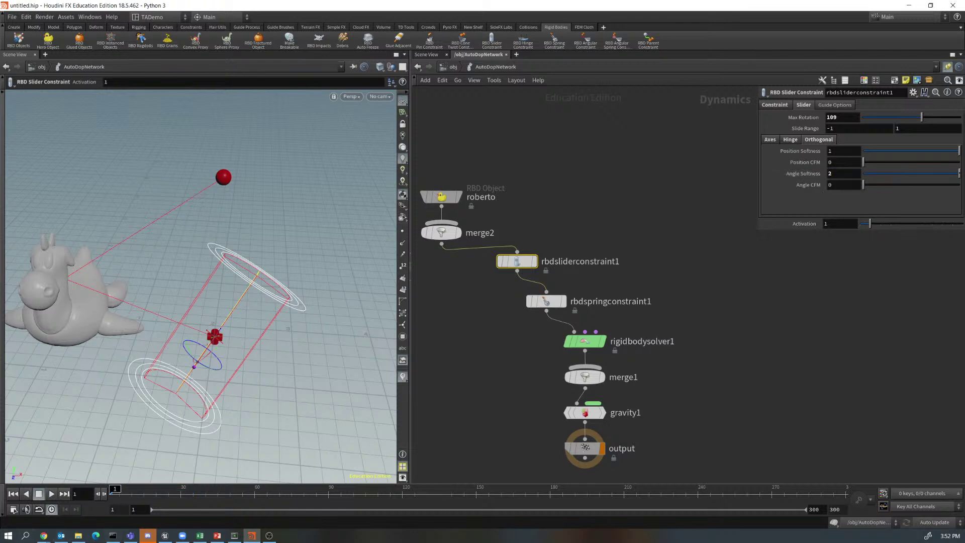
pyautogui.press('Up')
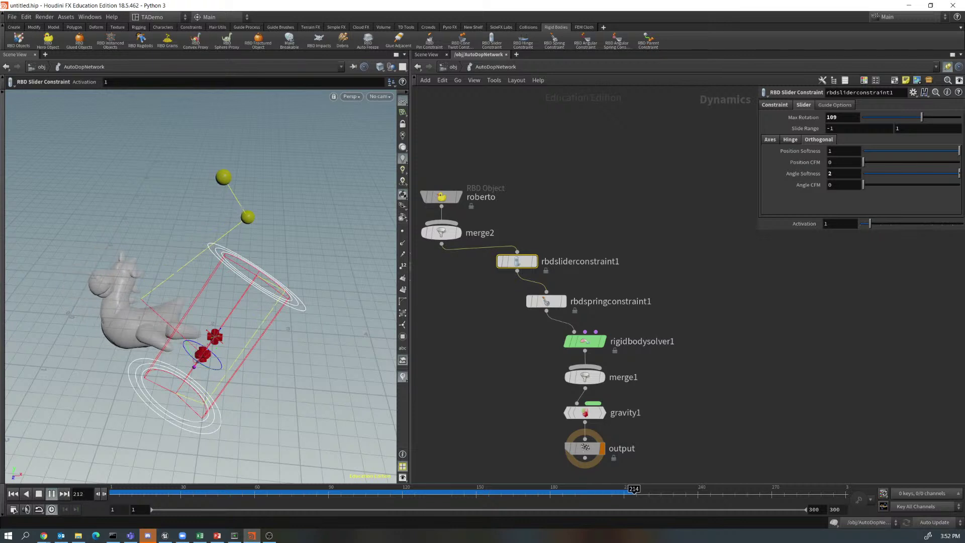
pyautogui.press('Escape')
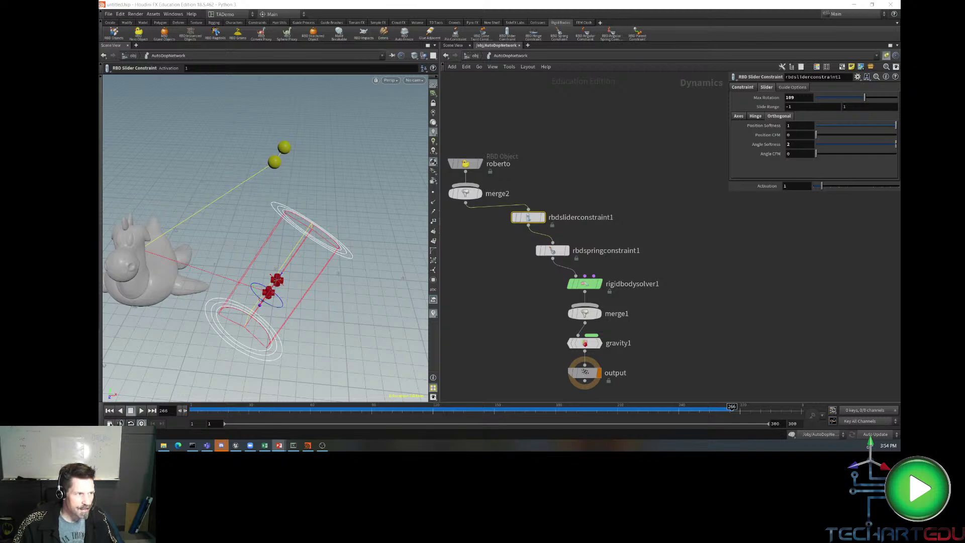
# Switch to the PowerPoint presenter view and change its display settings to show the "Add A spring for Giggles" slide full screen.
pyautogui.hotkey('alt', 'Tab')
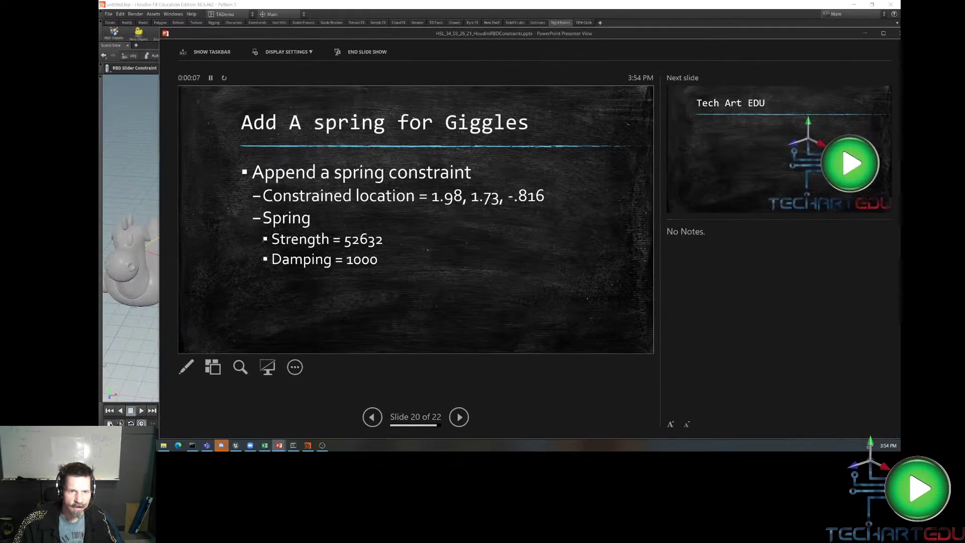
pyautogui.click(282, 52)
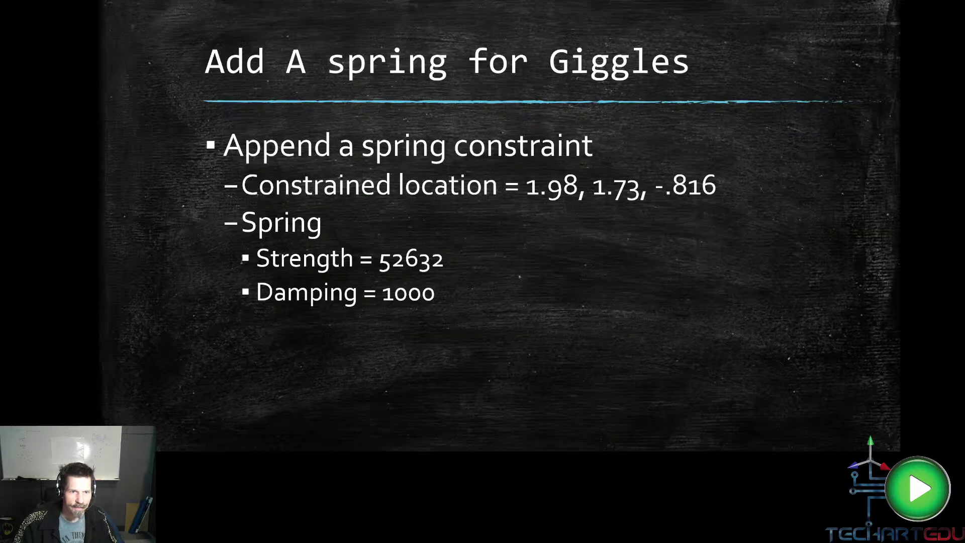
pyautogui.click(292, 82)
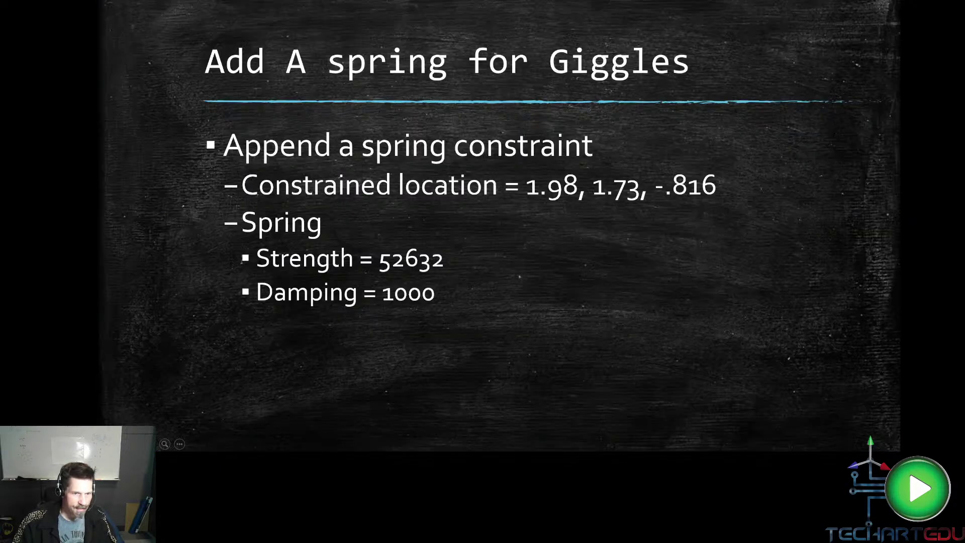
pyautogui.press('Right')
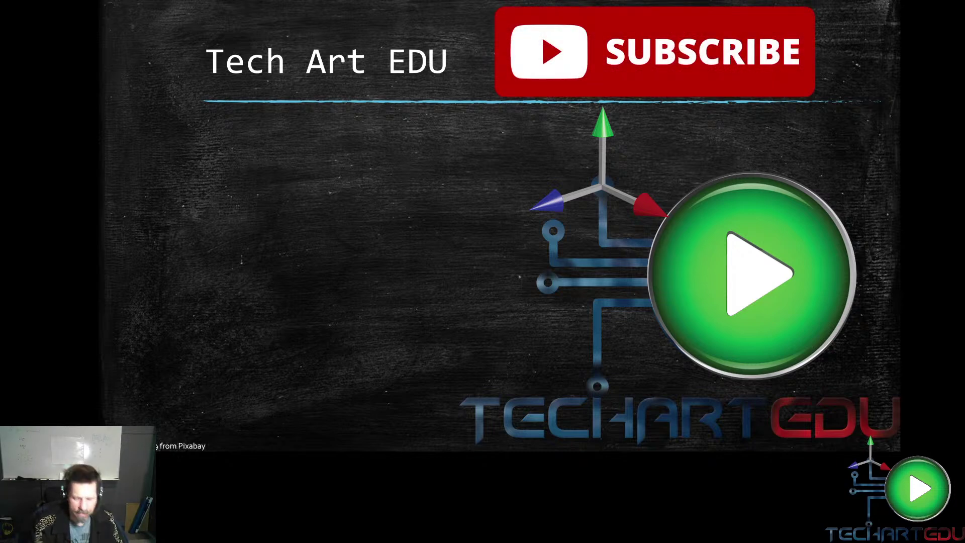
pyautogui.press('Right')
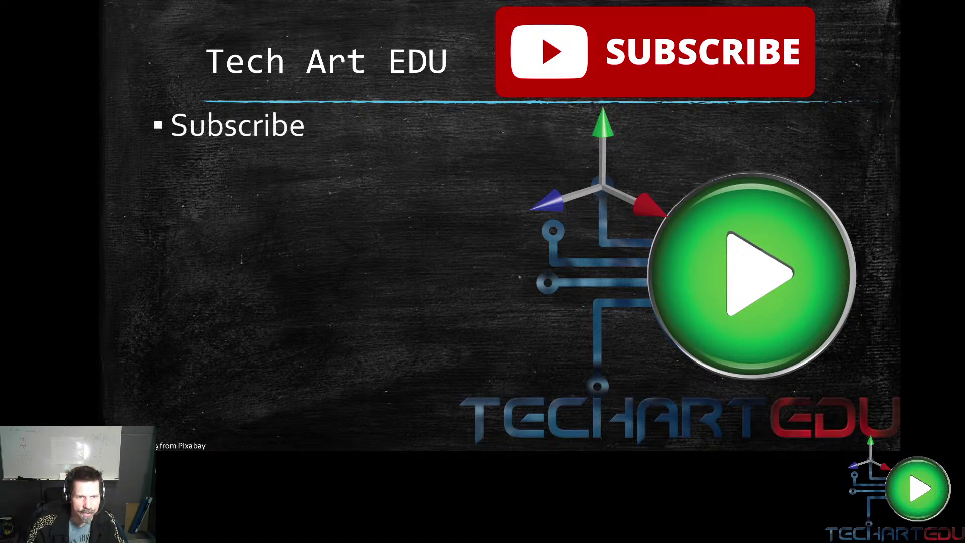
pyautogui.press('Right')
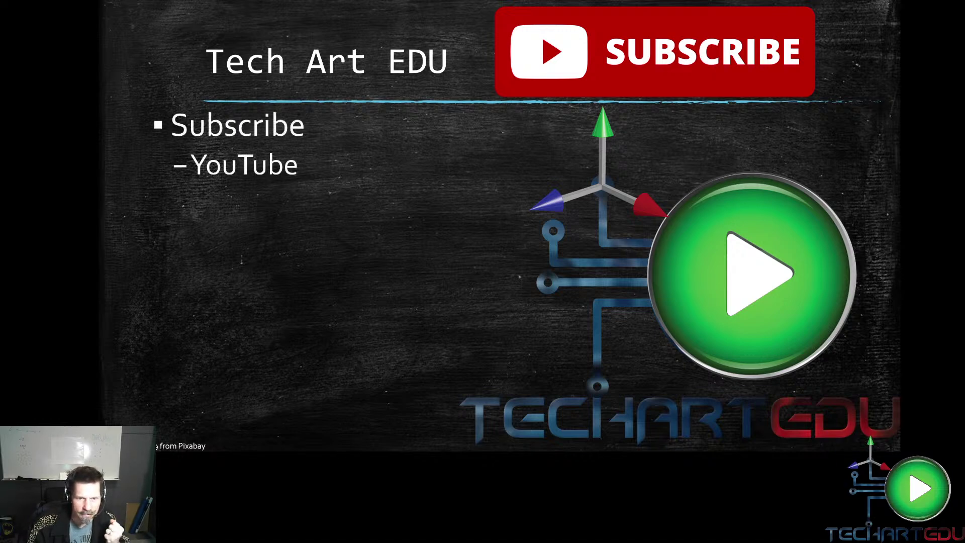